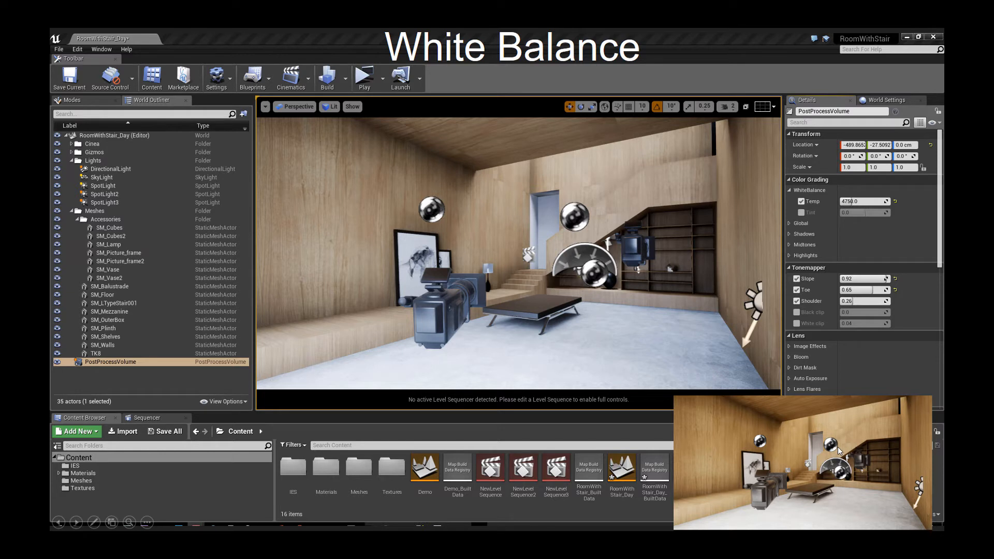
- Switch from the slide show to the presentation's editing window in PowerPoint and enlarge that window upward and sideways
click(547, 257)
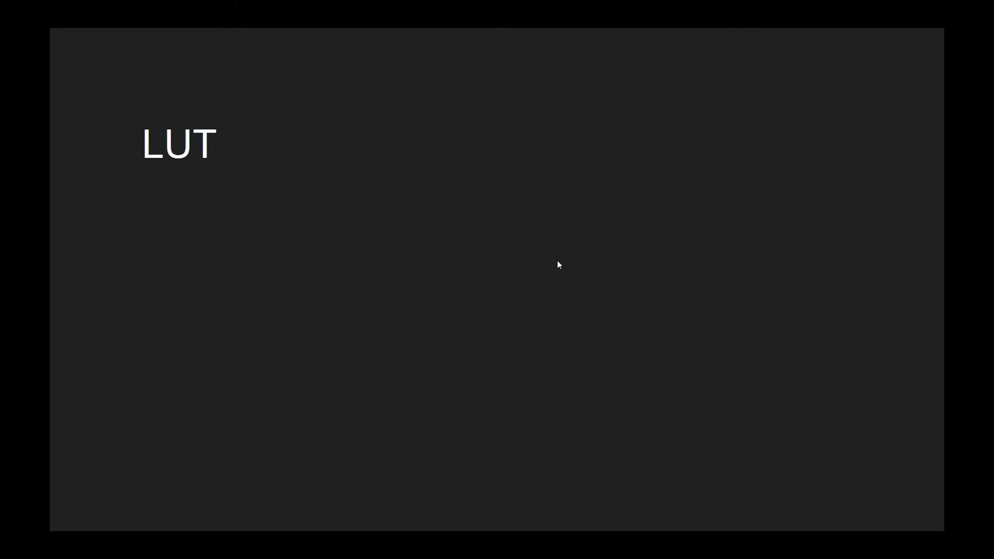
key(alt+Tab)
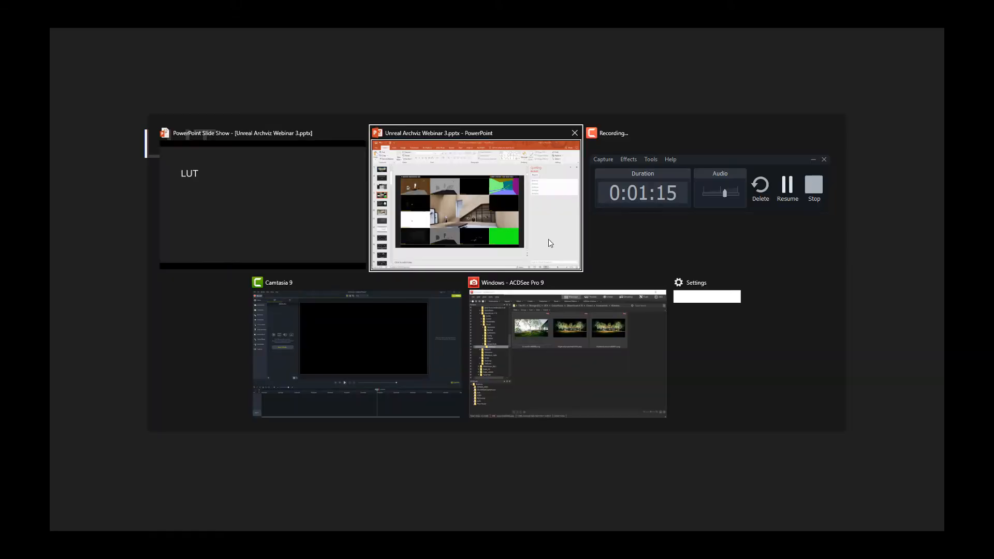
click(490, 225)
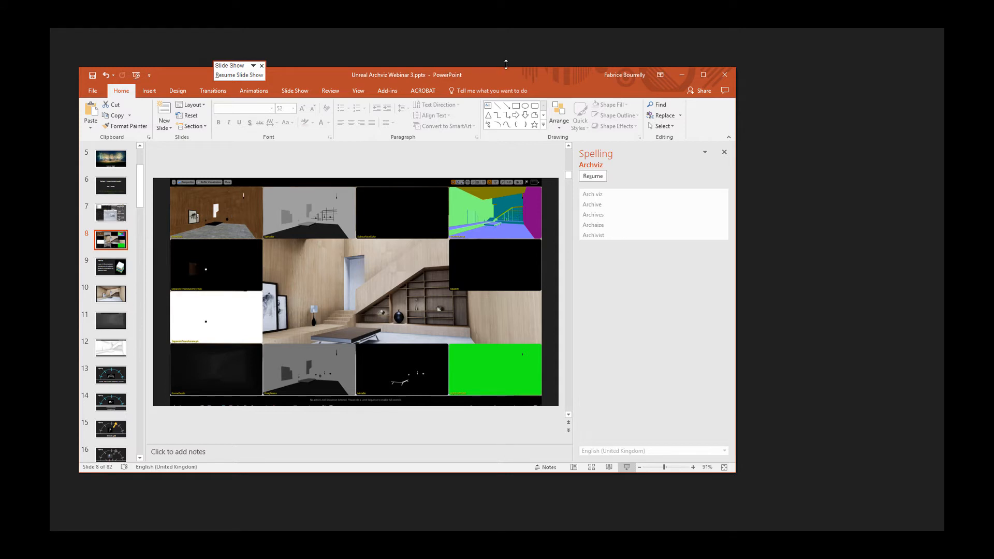
drag(506, 66, 508, 14)
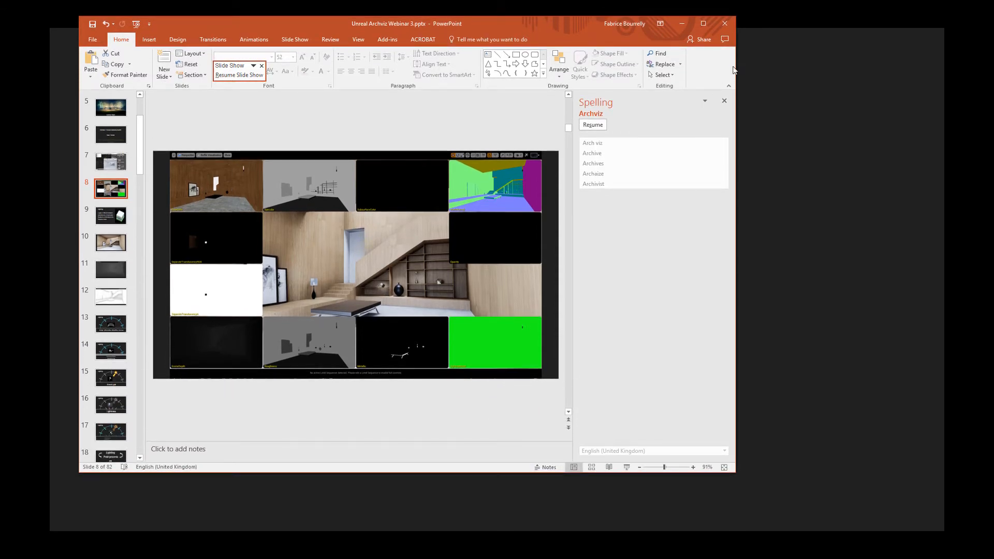
drag(737, 64, 898, 63)
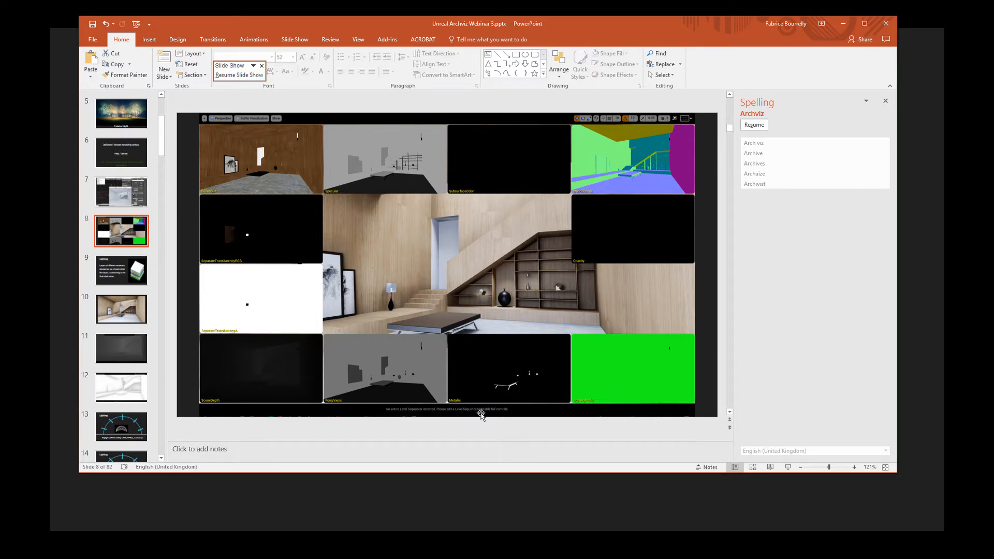
key(alt+Tab)
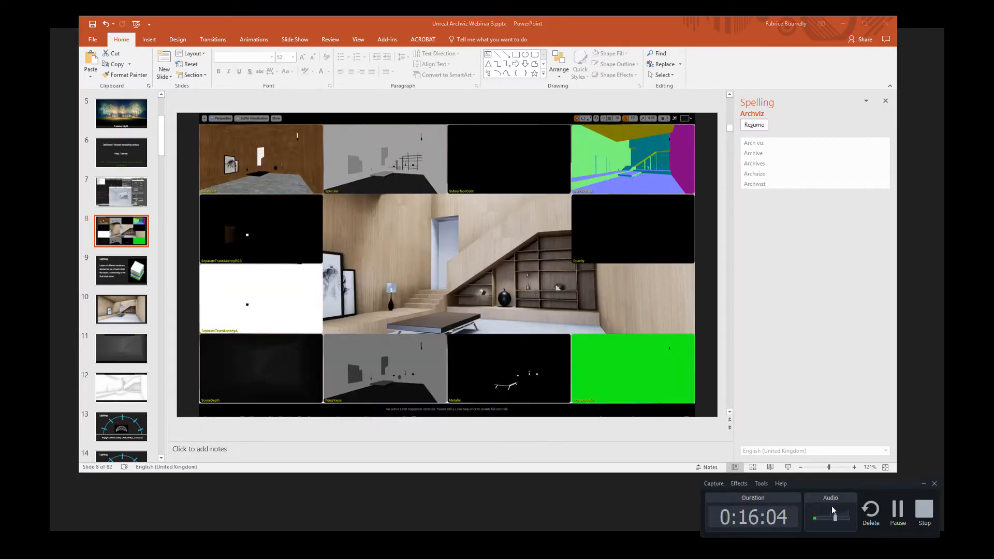
- Restart the slide show from the editing window and advance it to the "No Vignette" slide
click(124, 273)
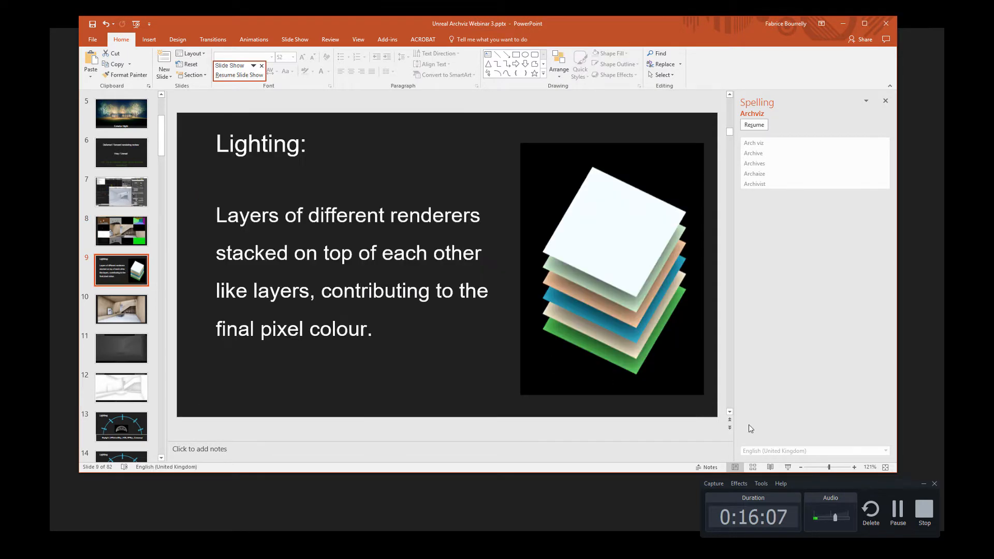
click(789, 467)
click(461, 318)
click(461, 319)
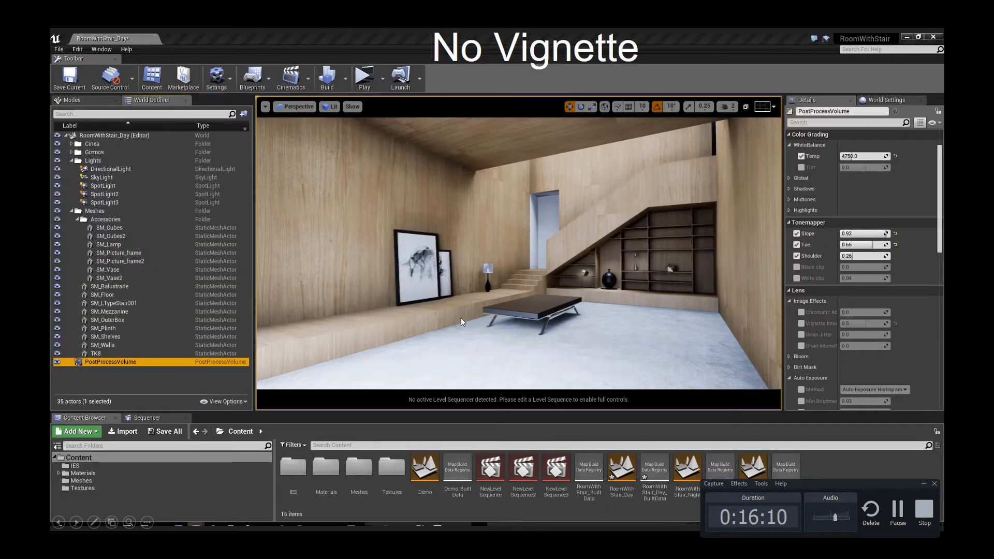
- Compare the "Vignette" and "No Vignette" slides by alternating between them, ending on the "Exposure" slide
click(460, 319)
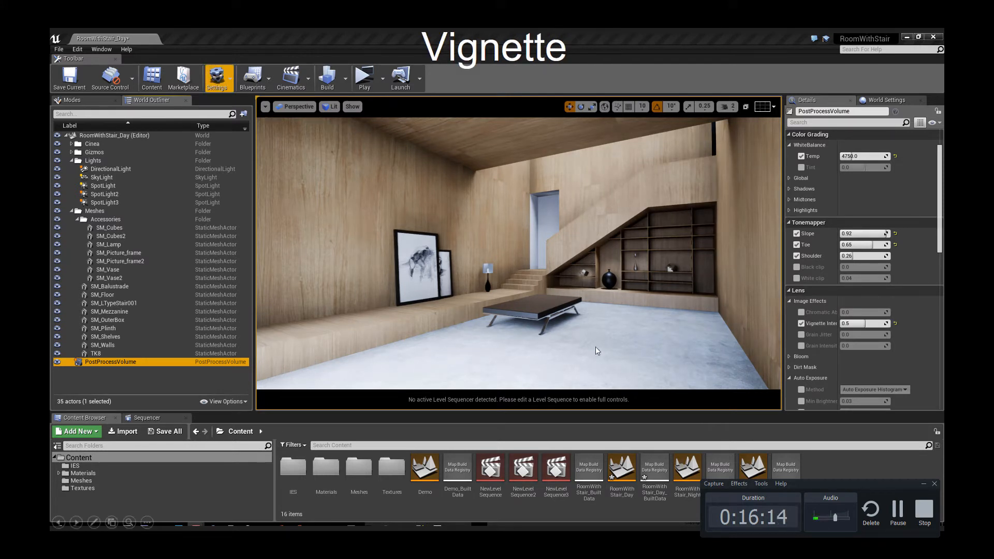
click(564, 322)
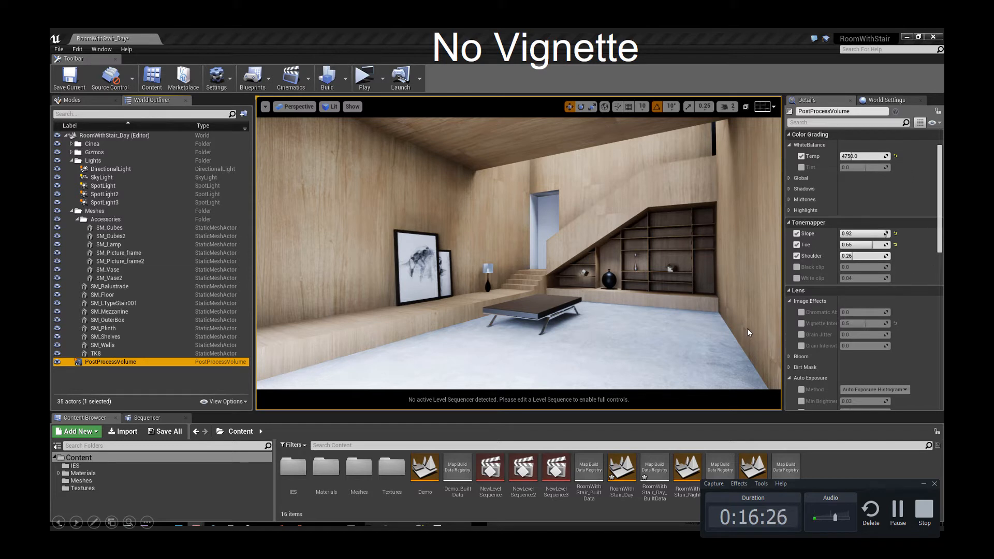
key(Right)
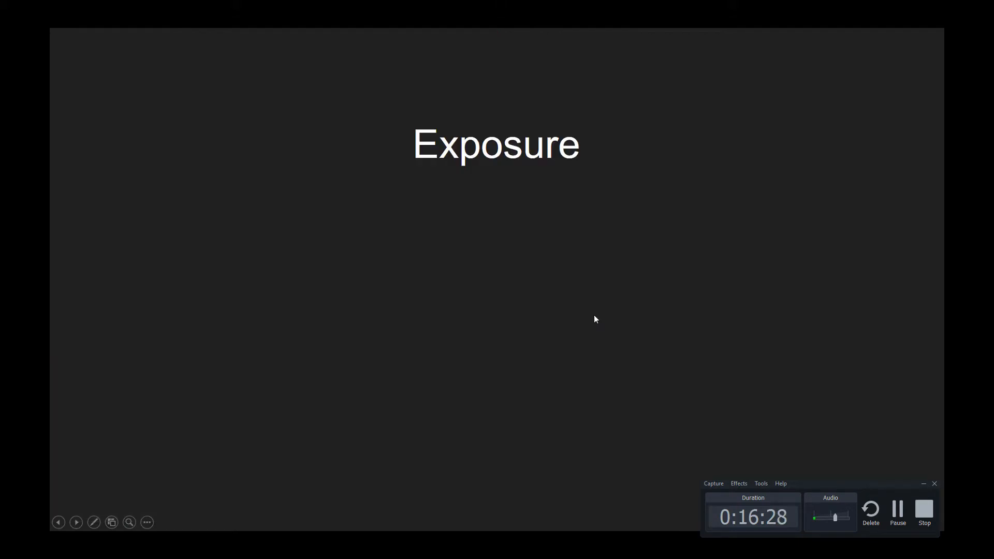
key(Left)
key(Left)
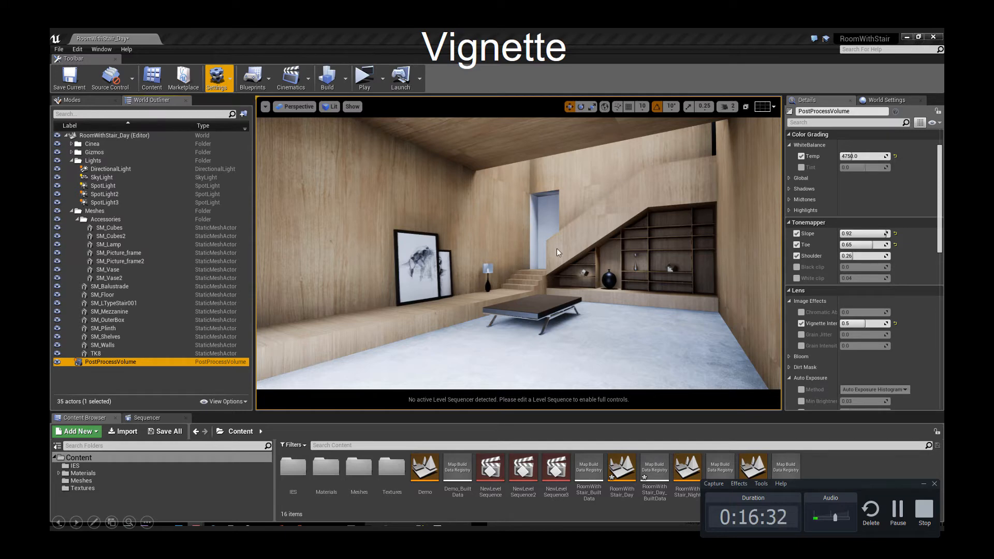
click(531, 202)
click(573, 217)
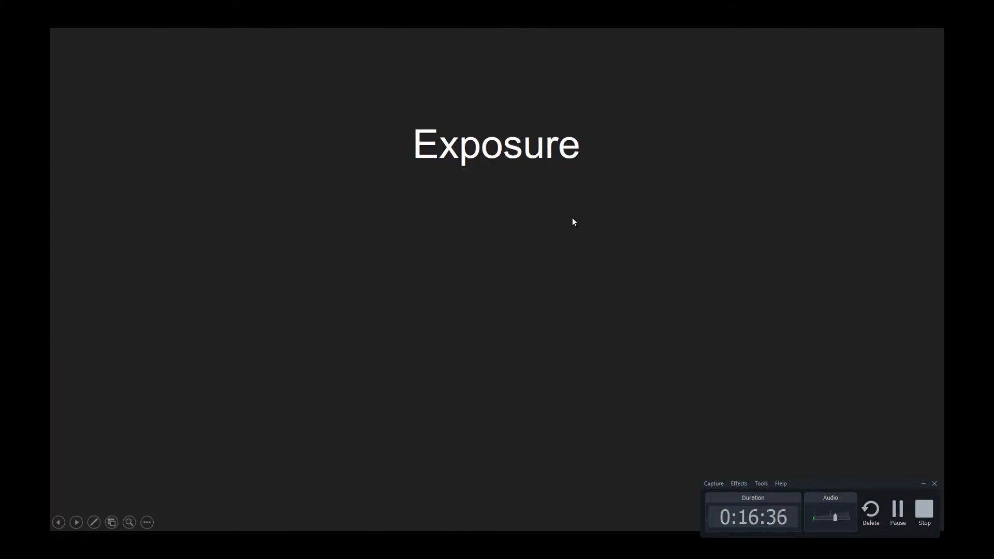
key(Left)
key(Left)
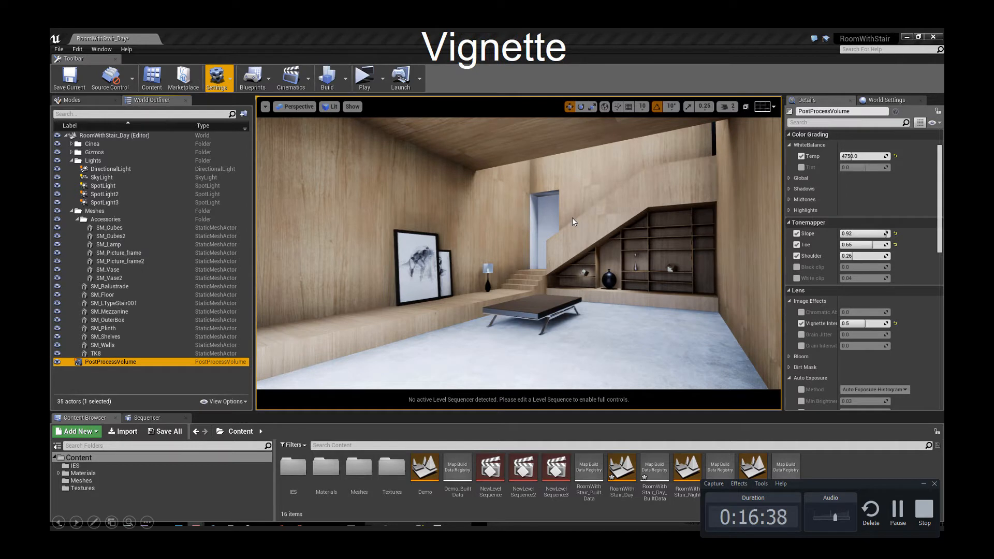
click(573, 218)
key(Left)
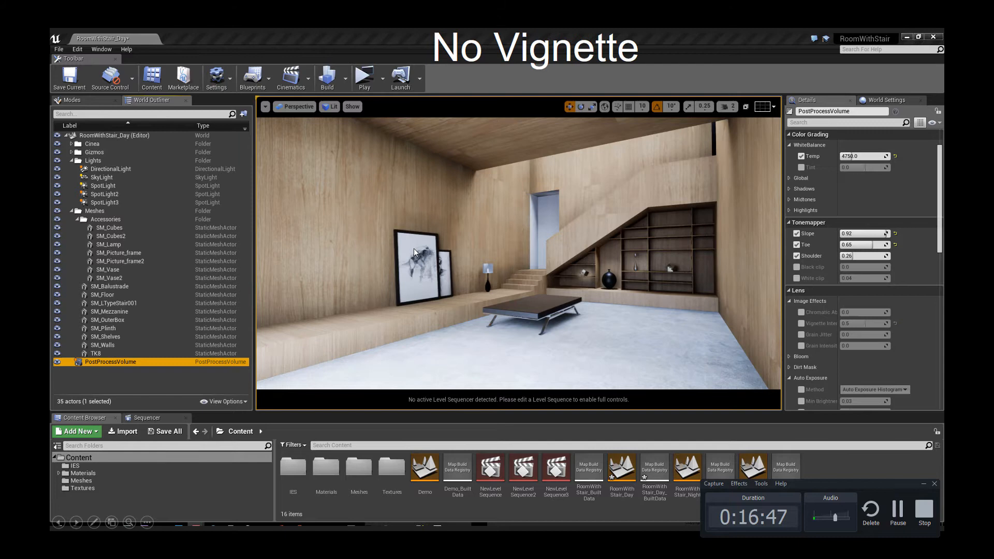
click(414, 249)
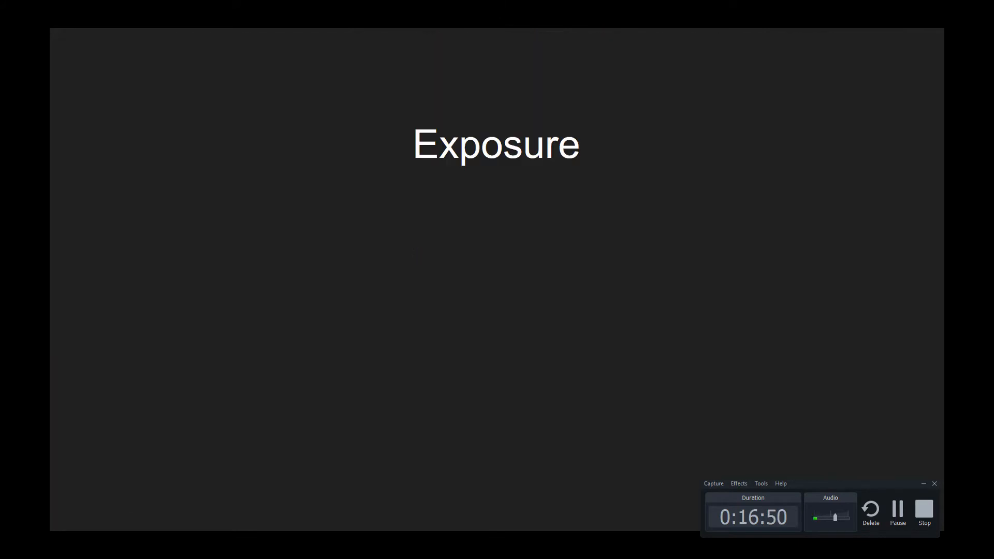
key(alt+Tab)
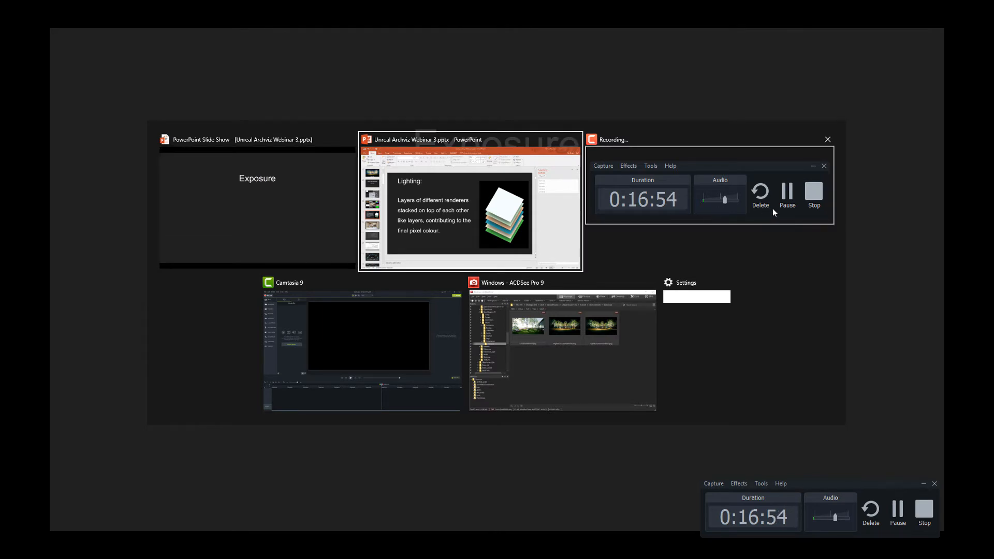
click(784, 192)
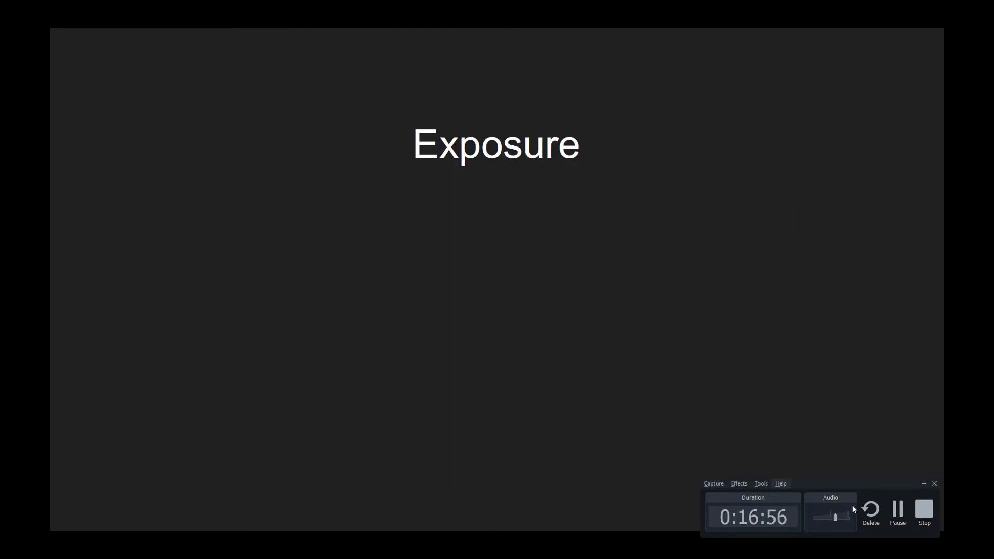
click(904, 517)
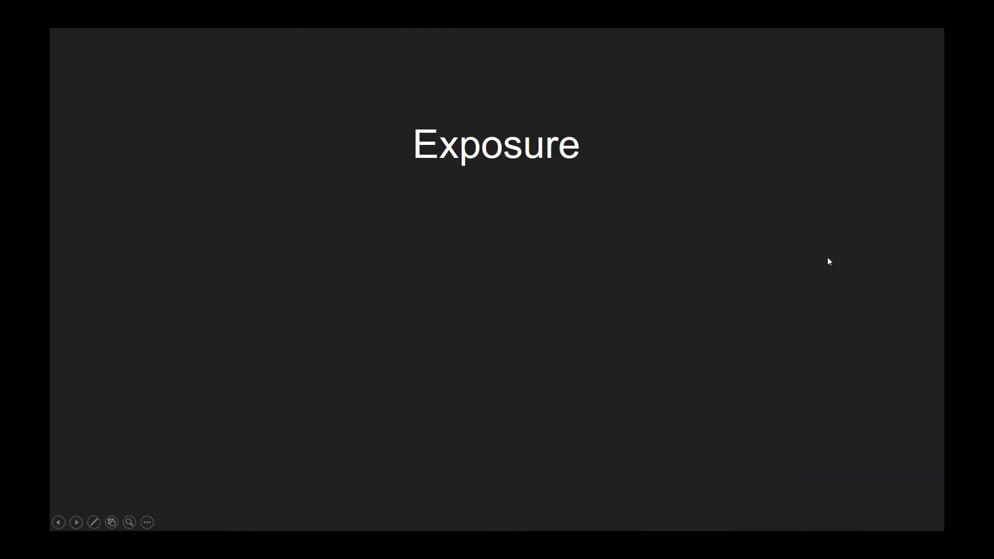
- Switch to the Unreal Editor and enlarge the perspective viewport by shrinking the World Outliner and Content Browser
key(alt+Tab)
click(606, 206)
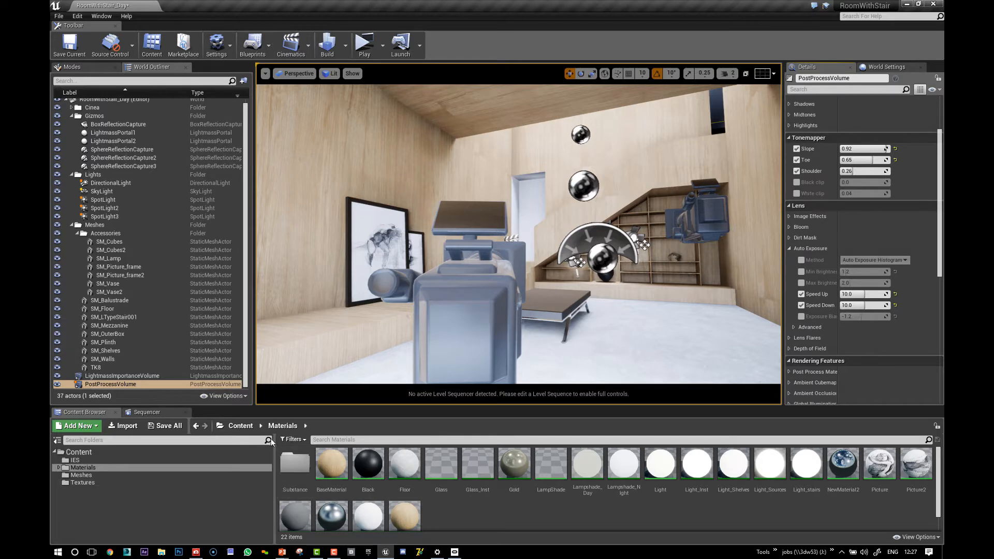
drag(259, 411, 209, 454)
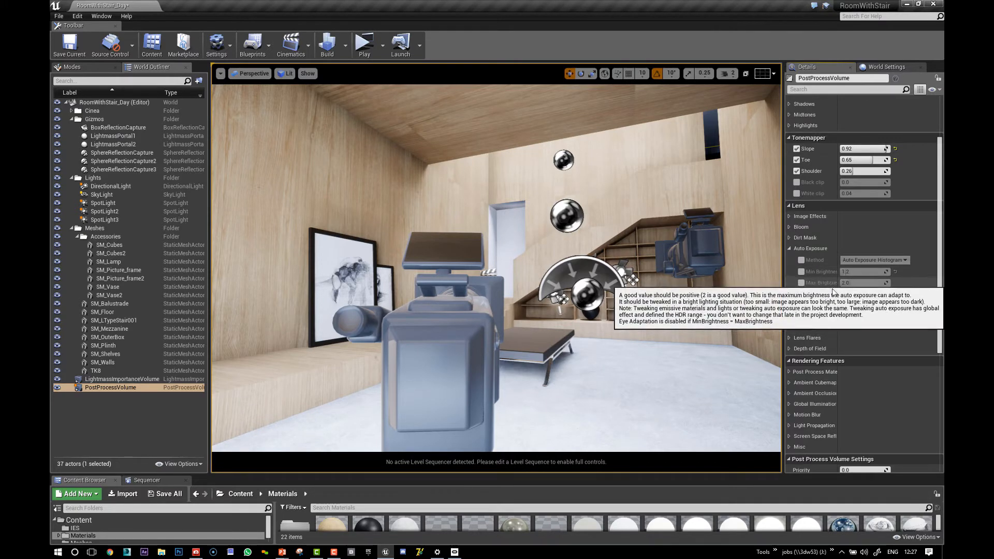
- Compare the image with the post process volume's Exposure Bias of -1.2 on and off, and widen the property name column
click(801, 316)
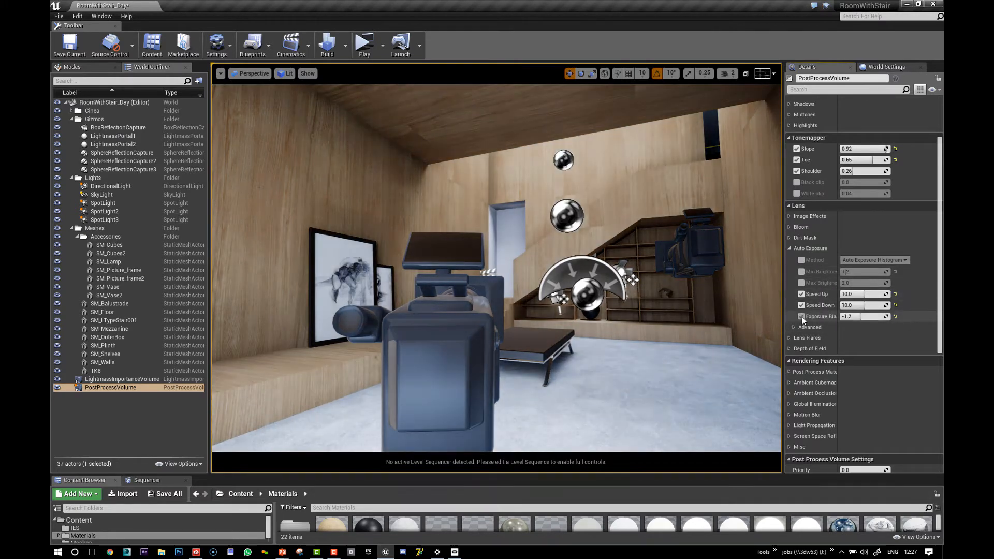
click(802, 317)
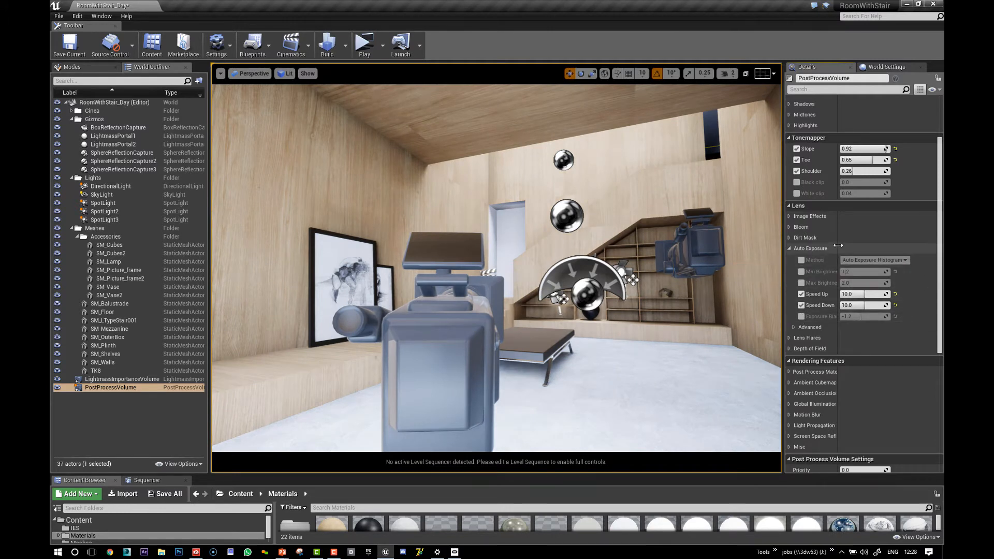
drag(838, 245, 855, 246)
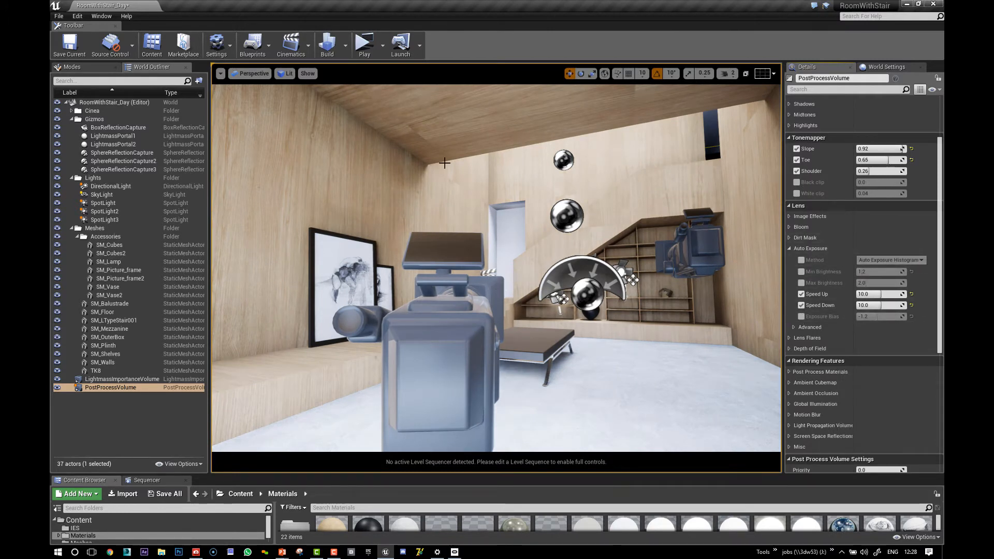
- Set the viewport's exposure to Fixed at Log 0
click(288, 74)
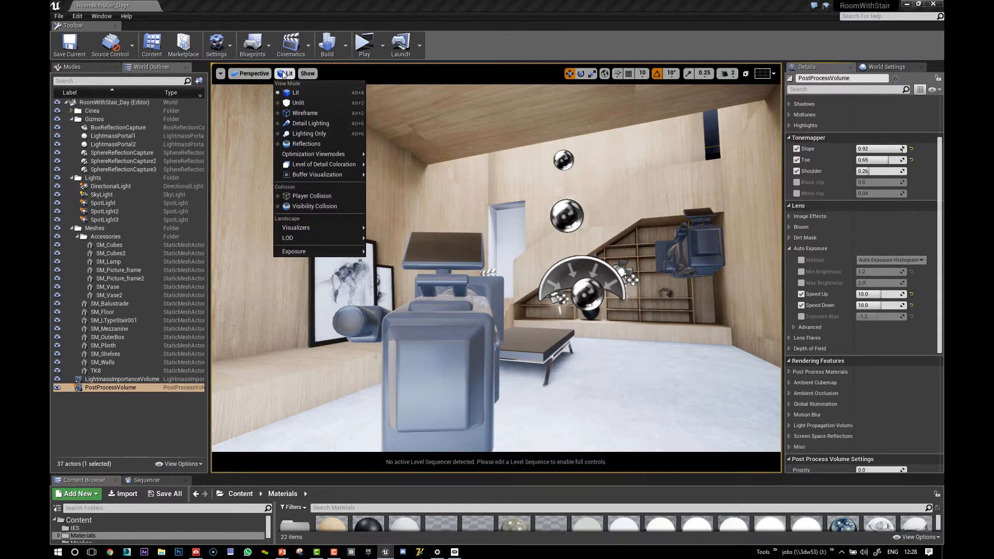
mouse_move(323, 254)
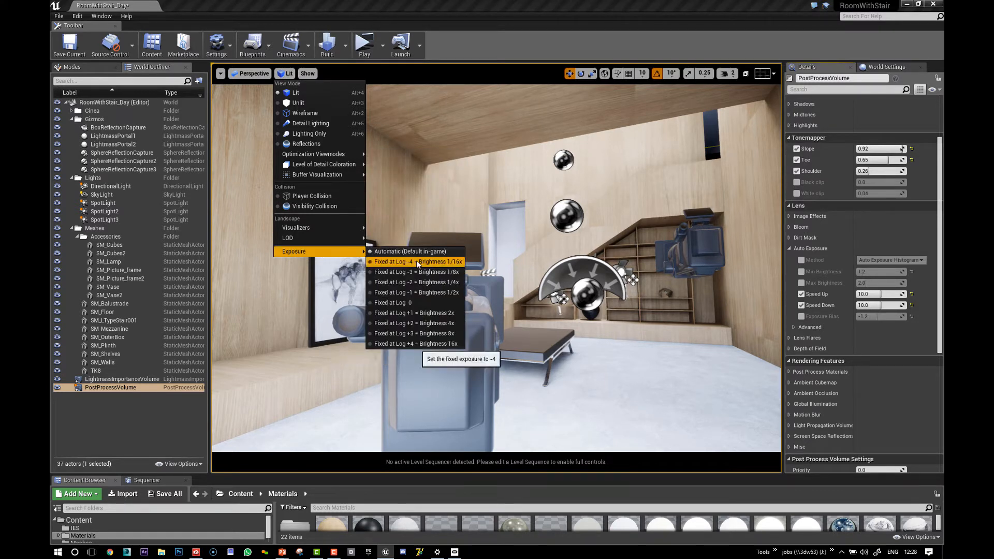
click(389, 307)
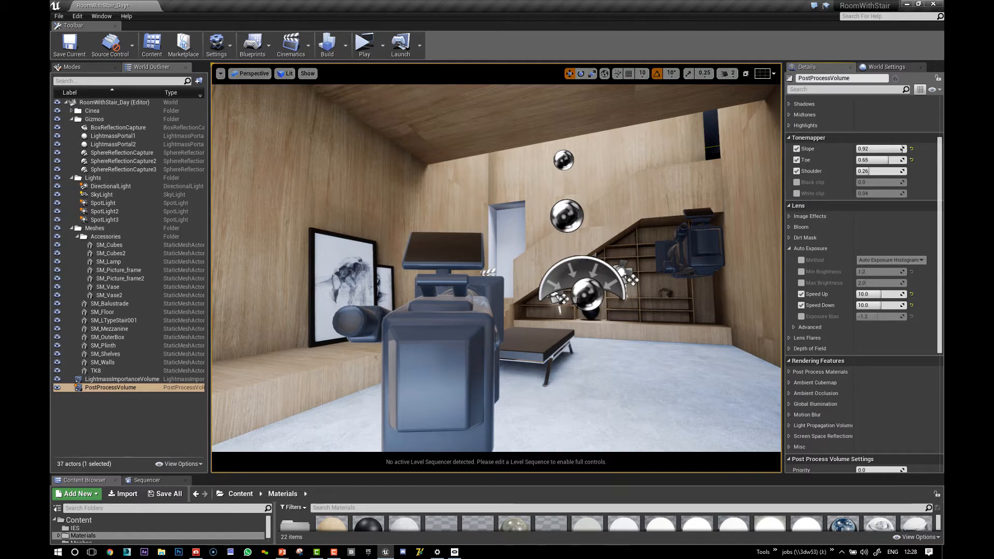
- Select the sky light and examine the exposure options available for the viewport
click(581, 265)
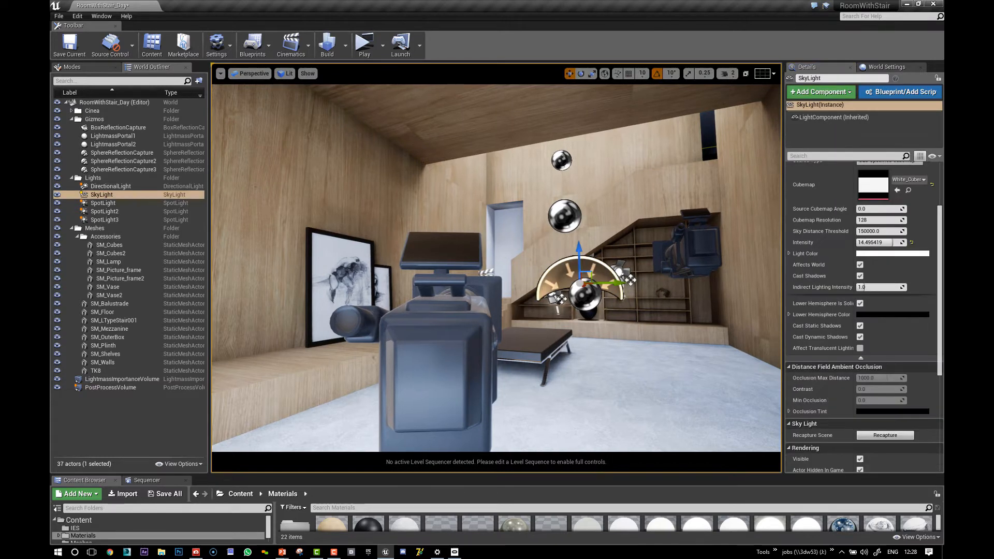
click(286, 73)
mouse_move(316, 154)
mouse_move(358, 252)
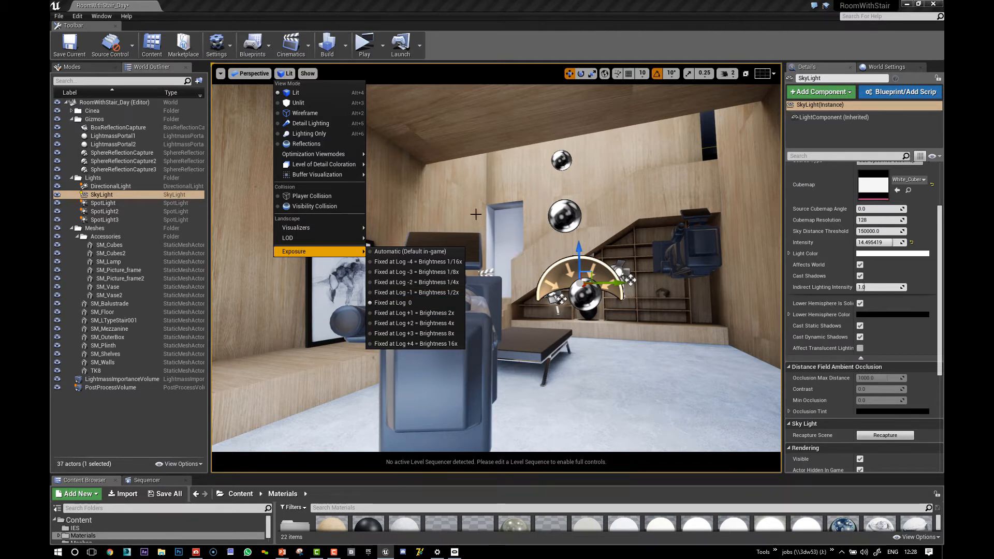
mouse_move(466, 186)
right_down()
mouse_move(479, 202)
mouse_move(483, 190)
right_up()
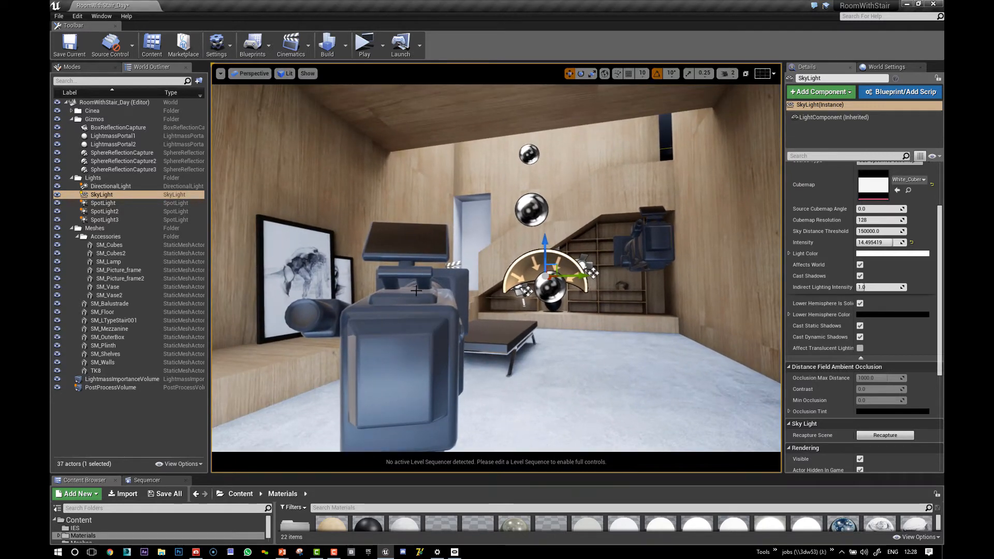
- Enable the Exposure Bias override of -1.2 on the PostProcessVolume
click(111, 387)
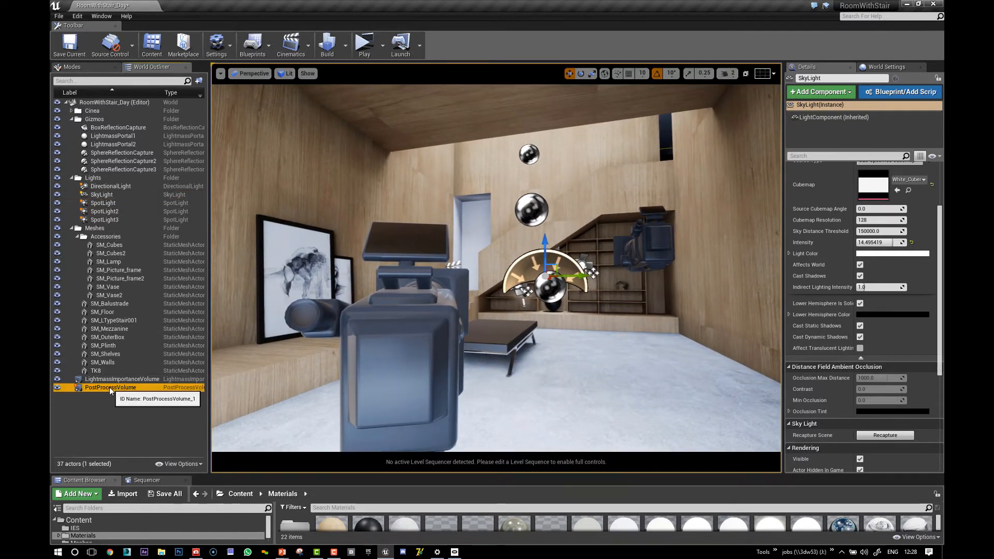
click(801, 317)
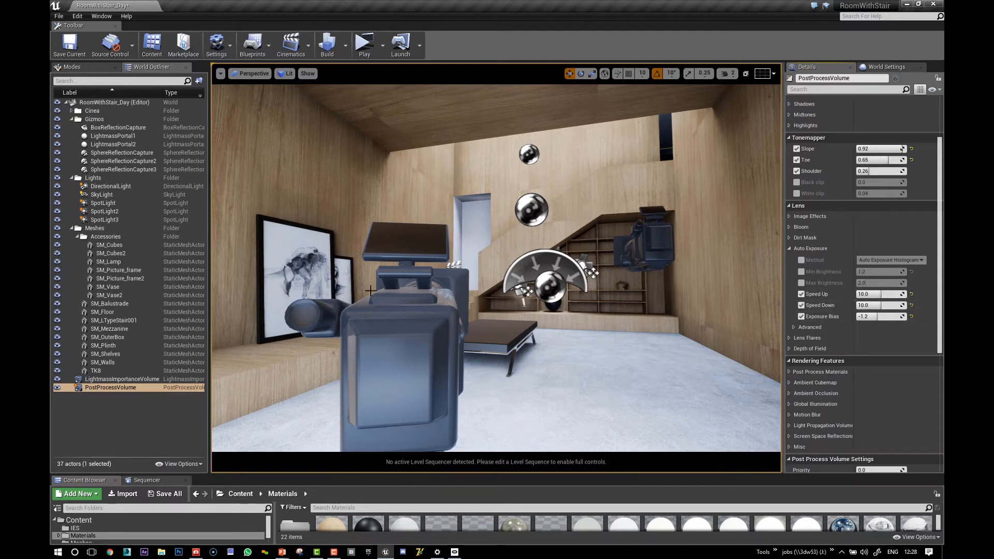
- Set the viewport's exposure to Automatic (Default in-game)
right_drag(540, 301, 483, 327)
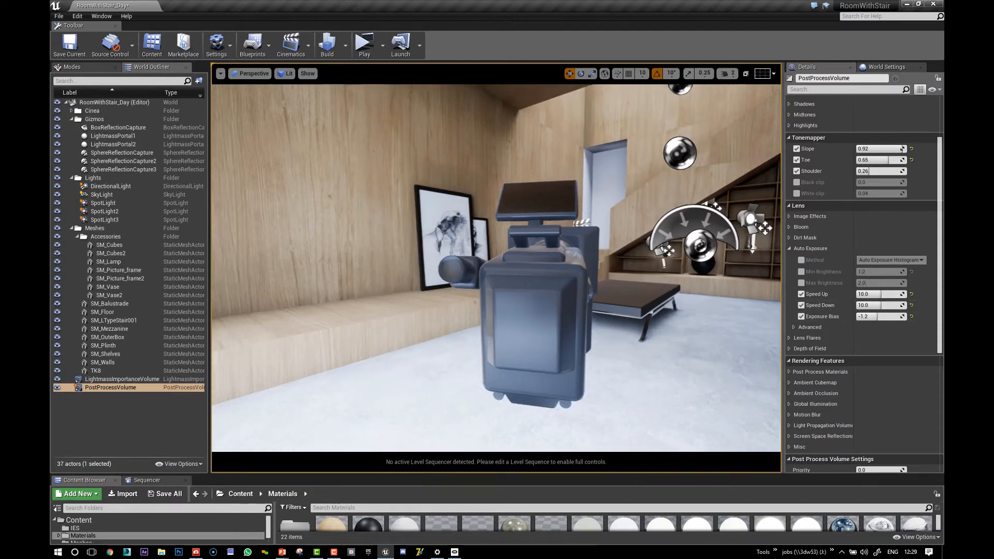
scroll(311, 146, down, 4)
click(286, 73)
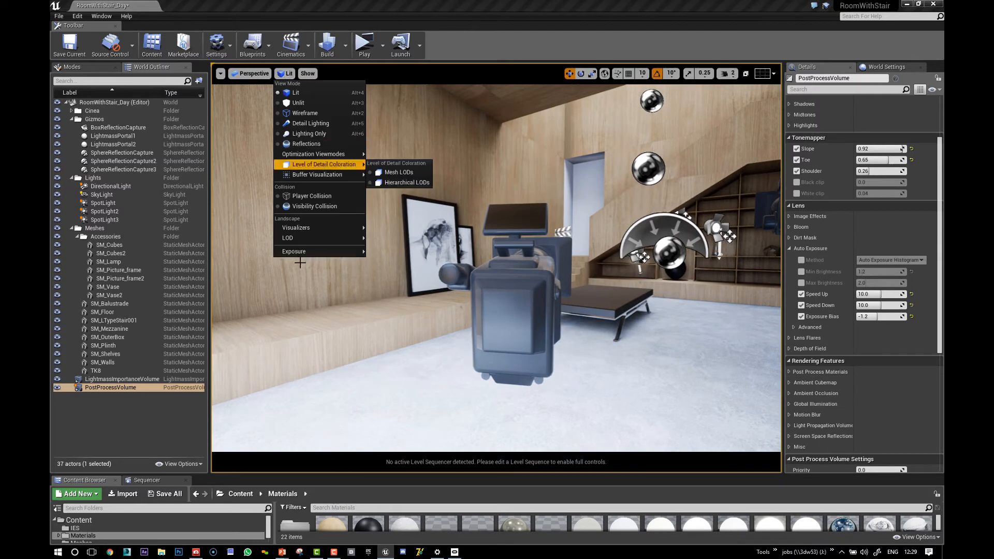
click(386, 251)
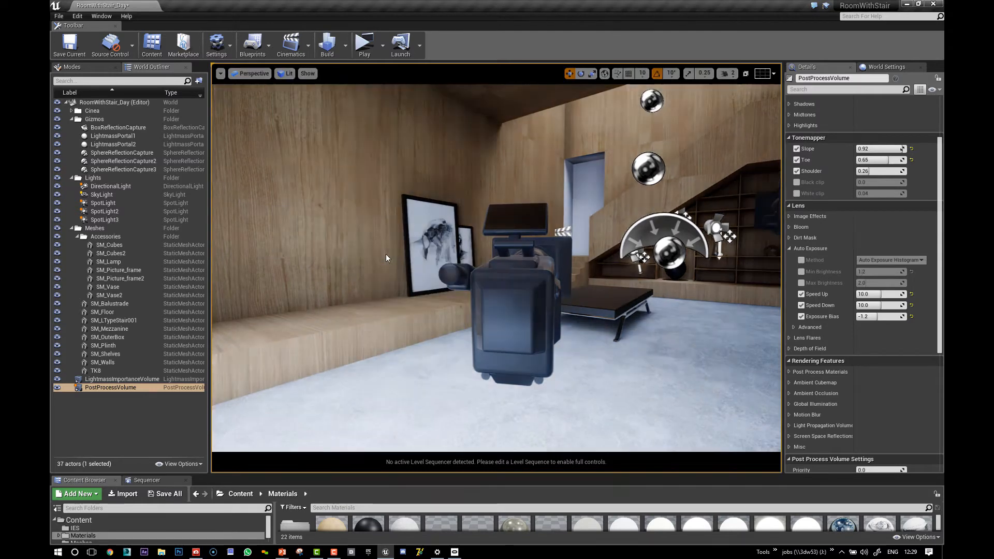
- Set the PostProcessVolume's Exposure Bias to 0.0 and check the room under automatic exposure
right_drag(401, 252, 467, 237)
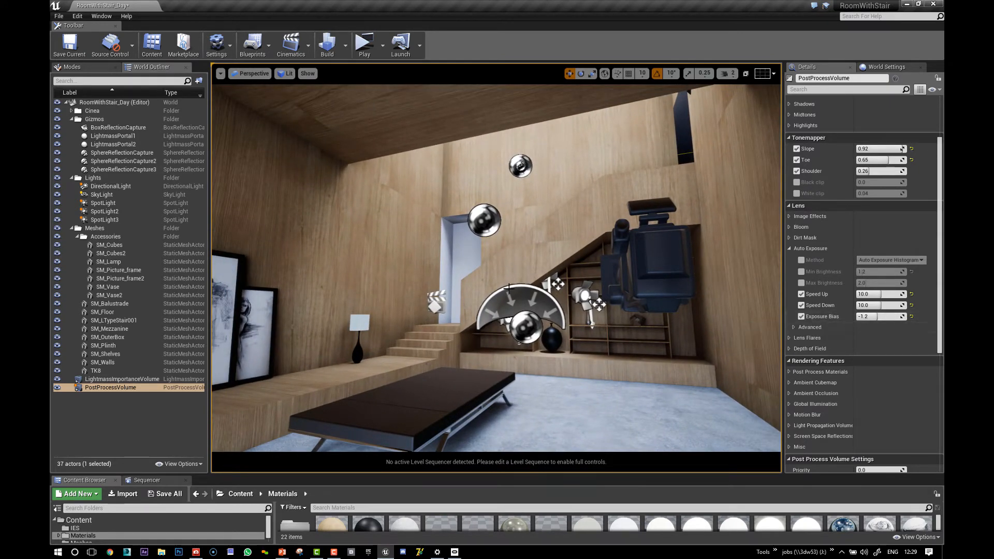
key(s)
right_drag(497, 268, 514, 287)
key(a)
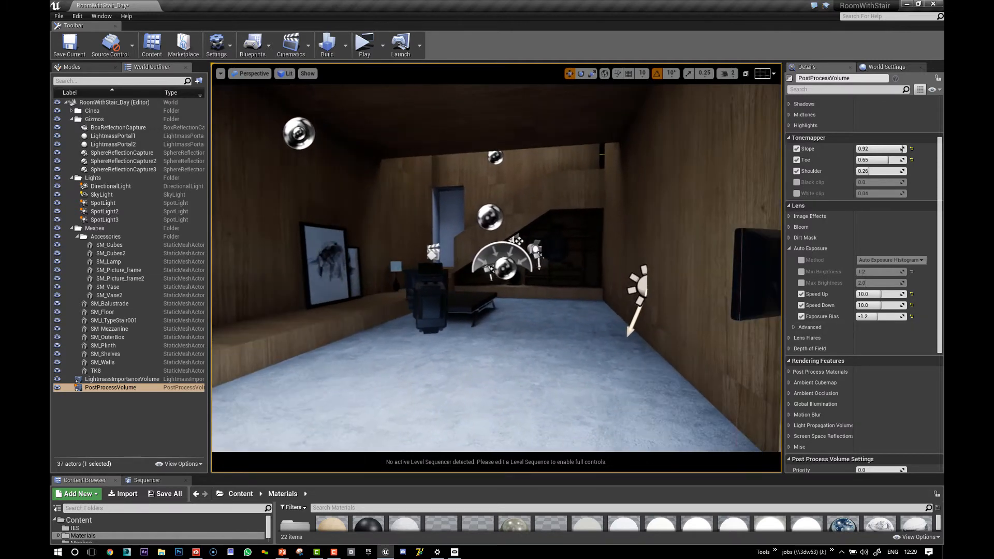
drag(881, 316, 907, 316)
right_drag(597, 324, 587, 310)
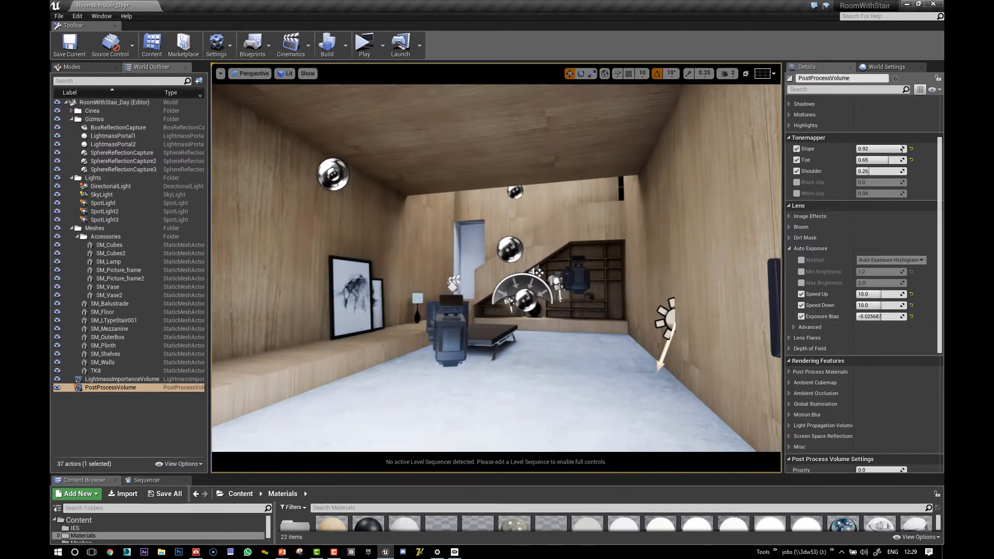
click(875, 316)
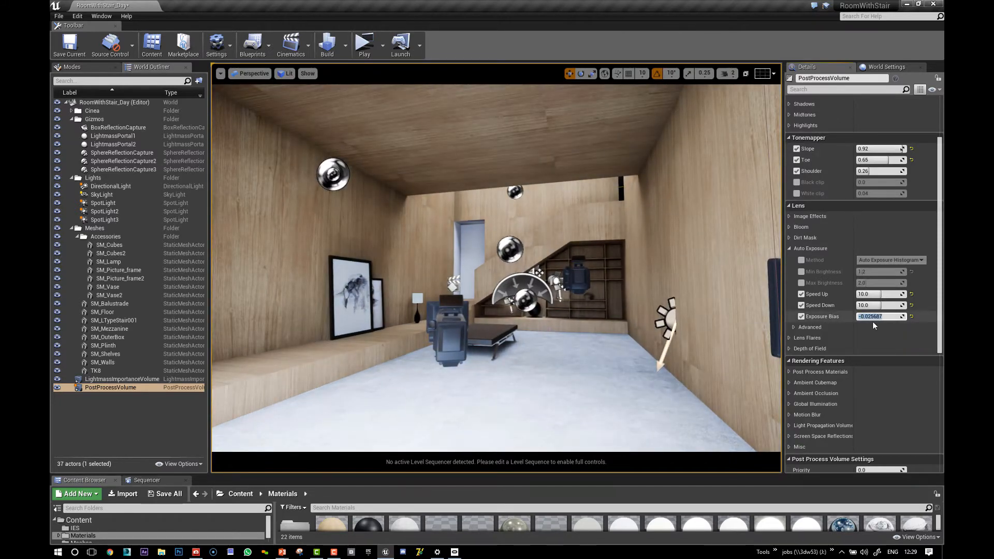
right_drag(561, 299, 550, 293)
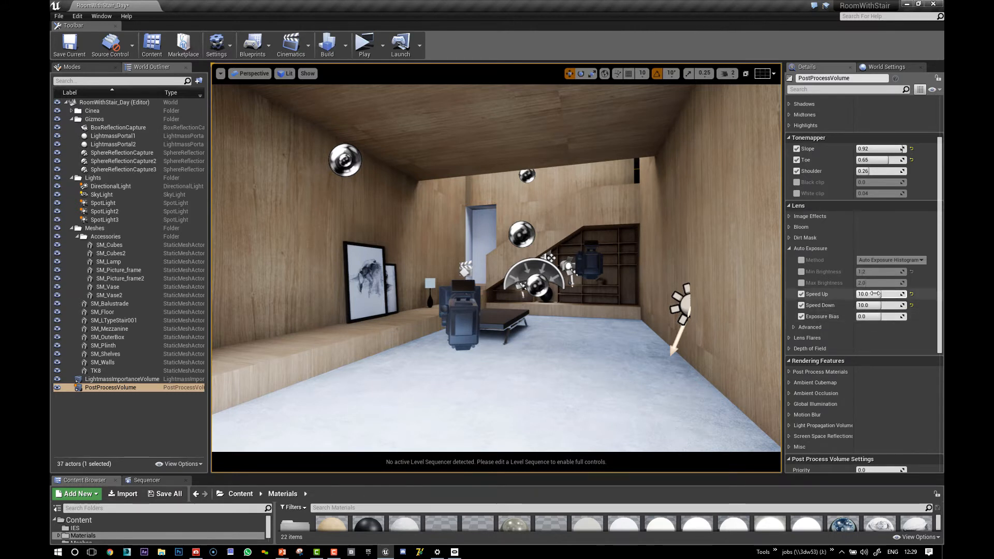
- Set the Auto Exposure Speed Up and Speed Down of the PostProcessVolume to 20
drag(881, 306, 906, 307)
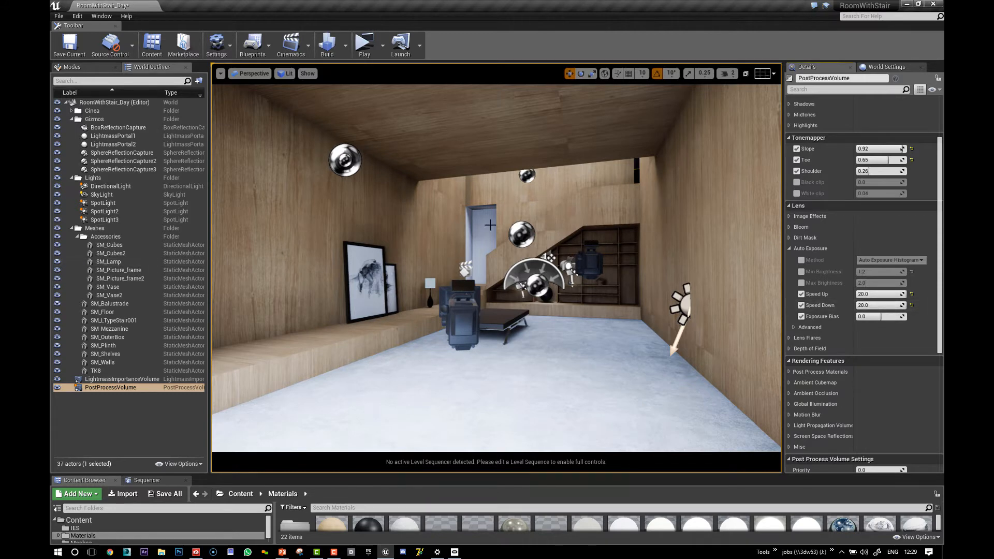
mouse_move(496, 268)
right_down()
mouse_move(497, 291)
mouse_move(508, 274)
right_up()
key(w)
key(d)
right_drag(619, 243, 614, 239)
- Set the viewport's exposure to Fixed at Log 0
click(285, 73)
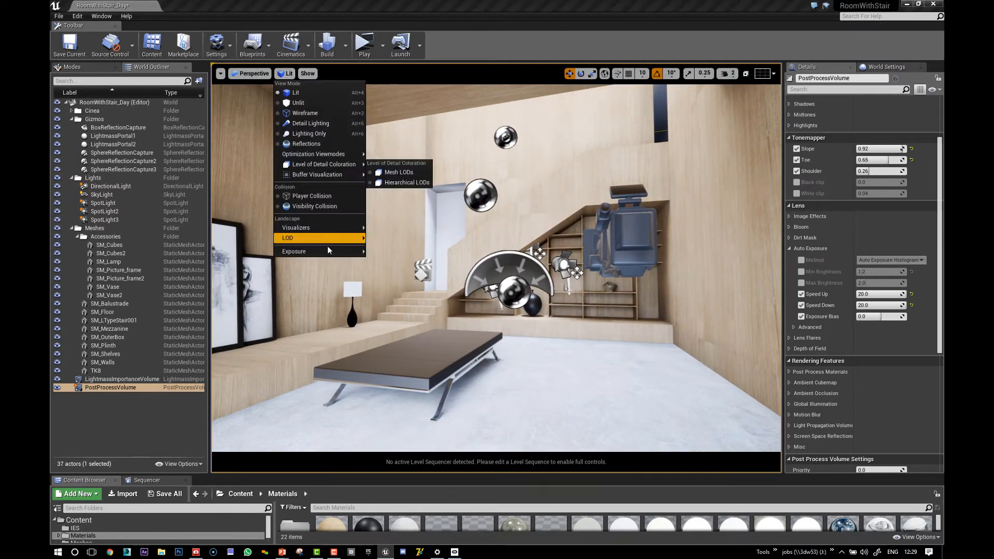
mouse_move(329, 248)
click(392, 301)
- Examine the room's brightness from several viewpoints under the fixed exposure
right_drag(392, 298, 473, 312)
key(s)
key(a)
key(a)
key(a)
mouse_move(567, 252)
right_down()
mouse_move(523, 225)
mouse_move(493, 183)
mouse_move(496, 275)
mouse_move(496, 257)
mouse_move(533, 255)
mouse_move(535, 231)
mouse_move(575, 262)
right_up()
scroll(566, 252, up, 5)
key(d)
key(a)
key(s)
key(a)
key(s)
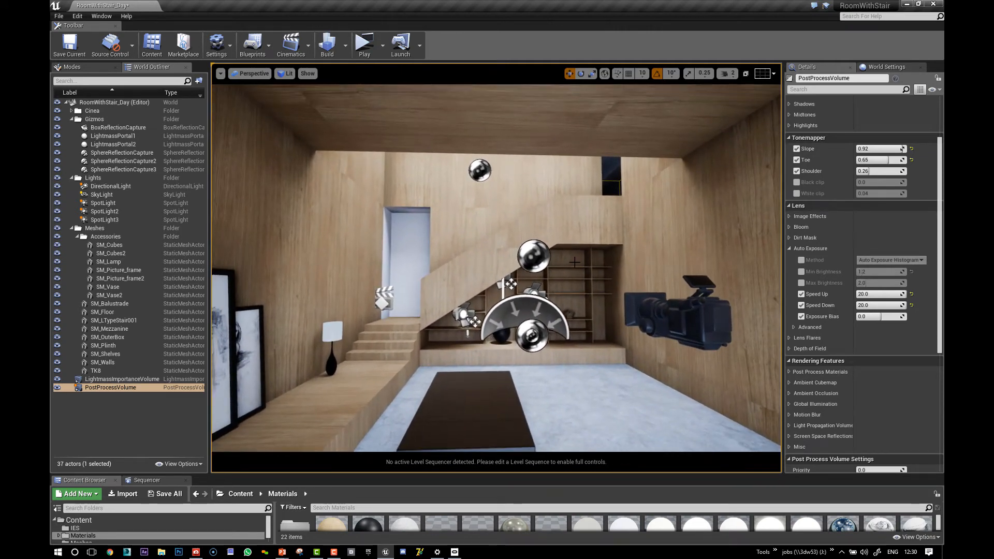
- Replace the Exposure Bias override with the Min and Max Brightness overrides, and set the viewport's exposure to Automatic (Default in-game)
click(802, 317)
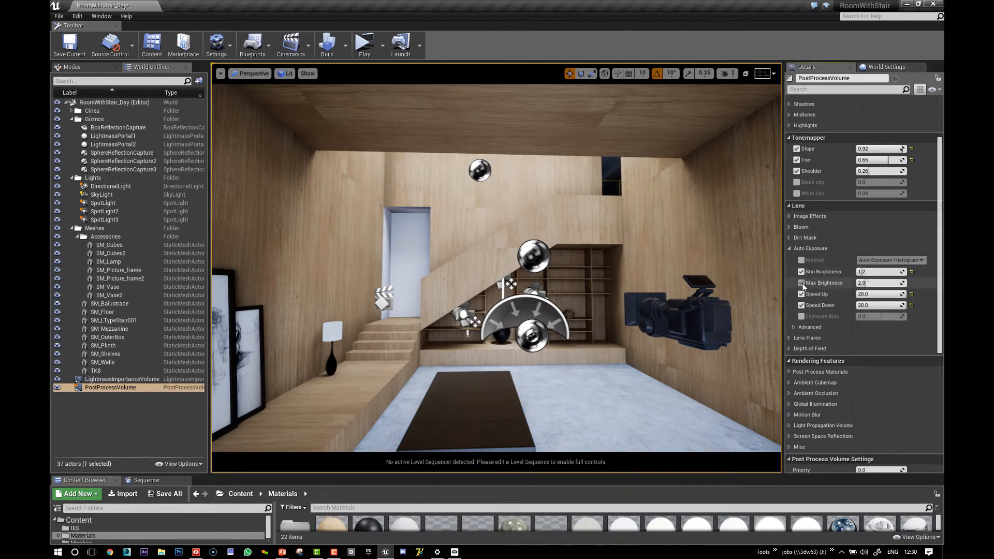
click(285, 73)
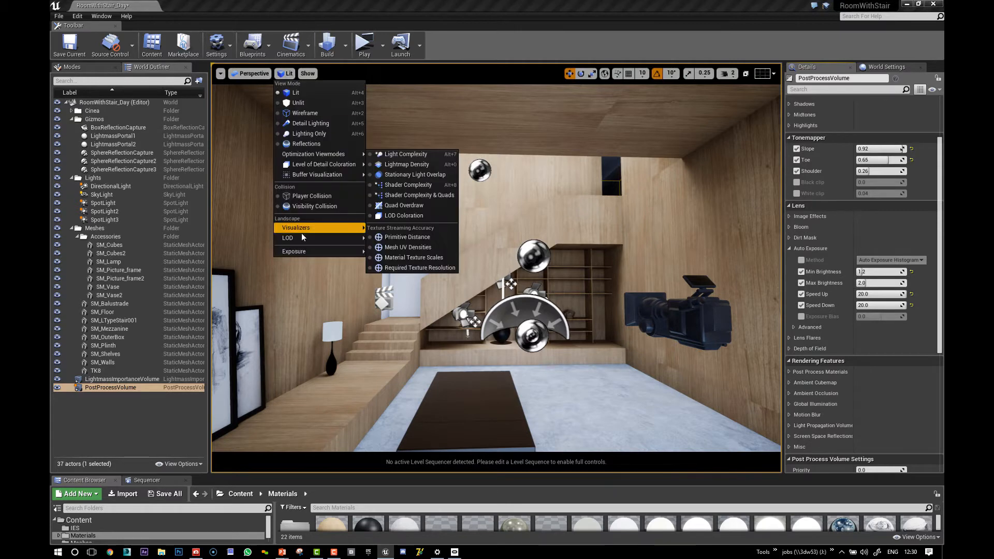
mouse_move(306, 253)
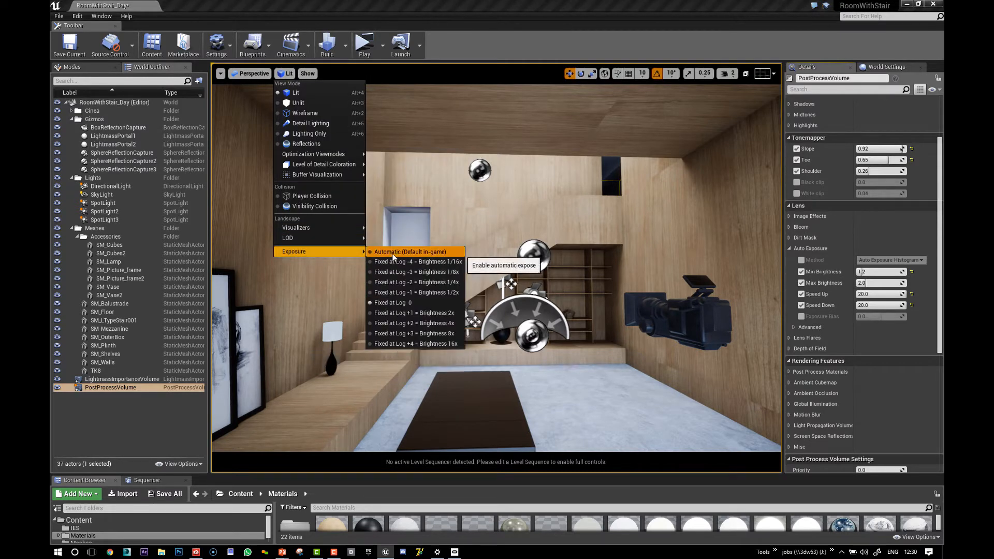
click(392, 253)
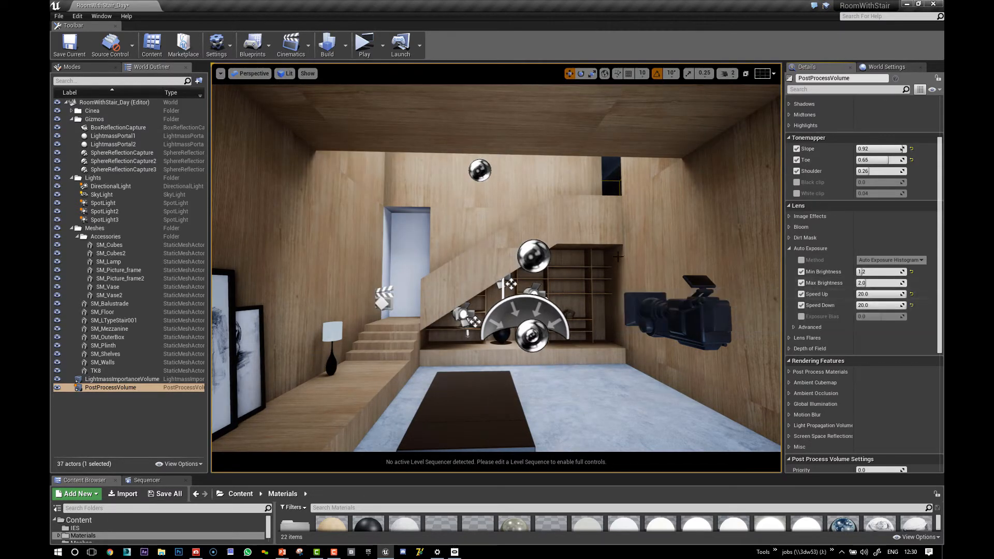
- Reset the Auto Exposure Min Brightness to its default and check how the room's exposure adapts
right_drag(624, 265, 588, 274)
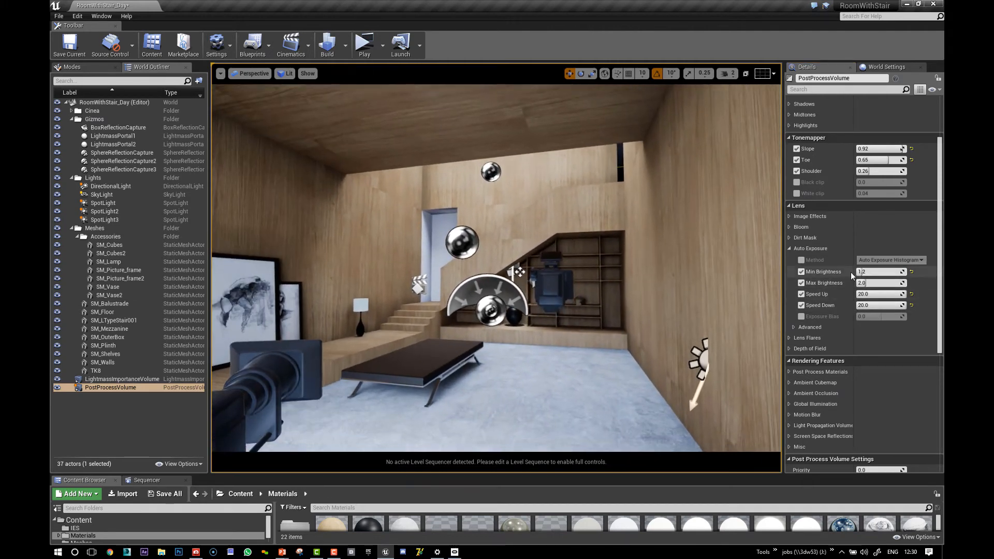
mouse_move(834, 273)
click(911, 272)
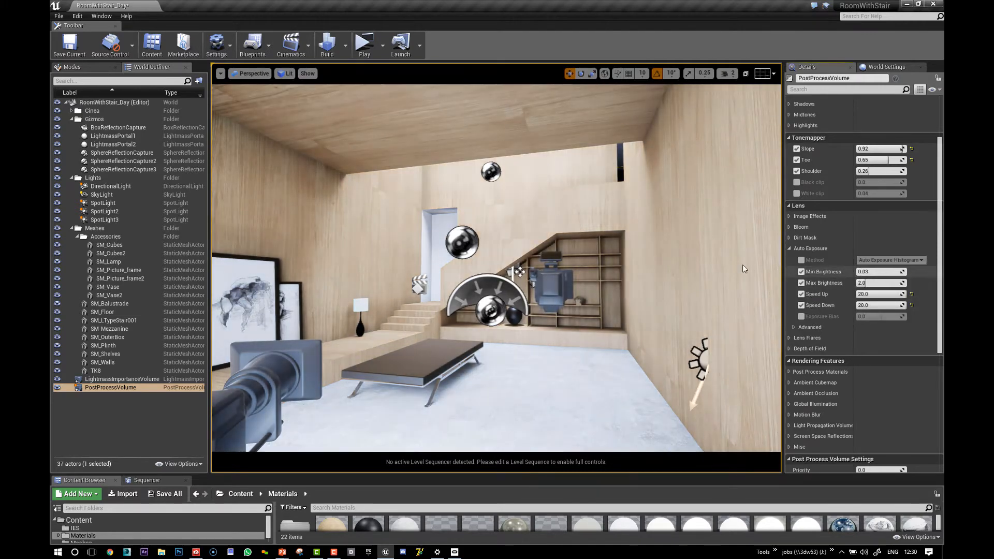
right_drag(497, 269, 476, 264)
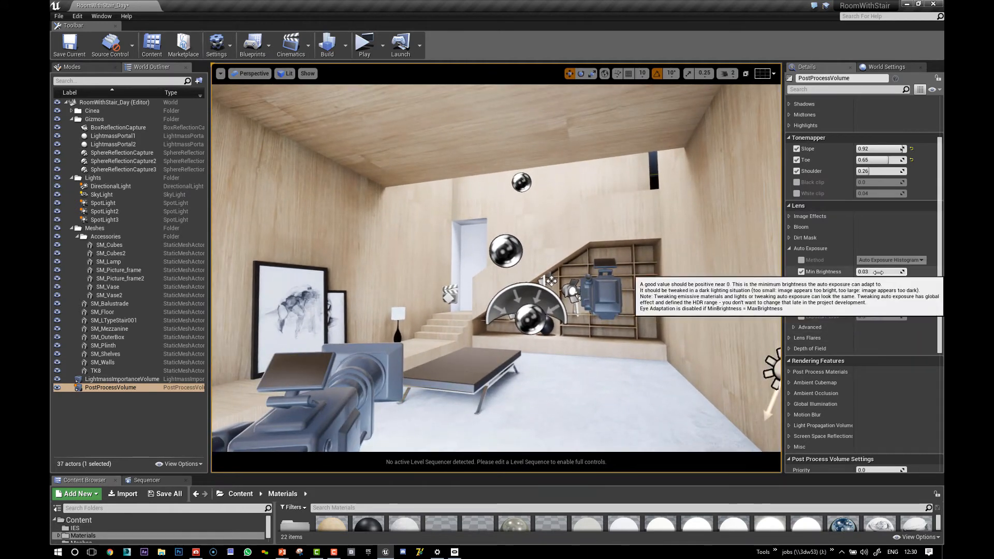
- Raise the Auto Exposure Min Brightness to 1.2
drag(881, 272, 904, 272)
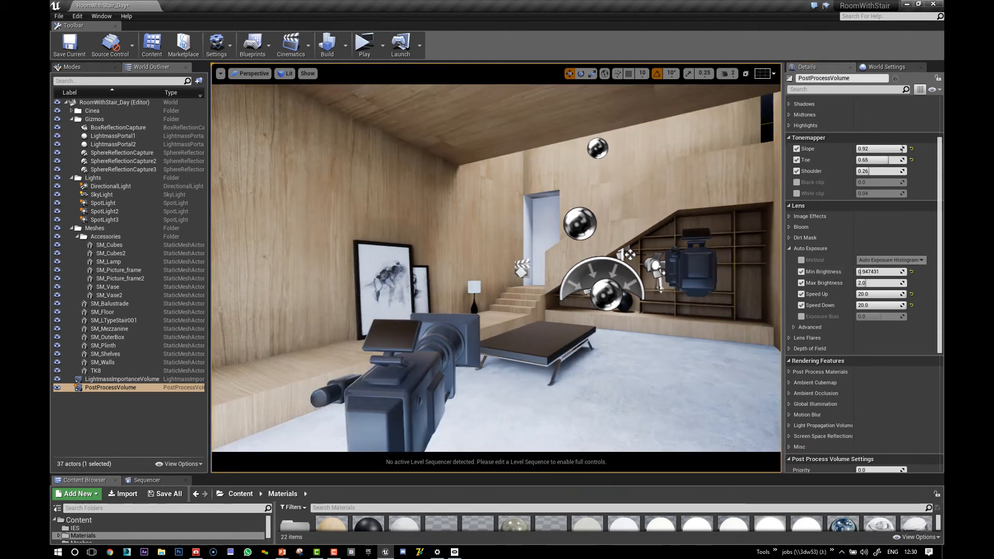
click(895, 272)
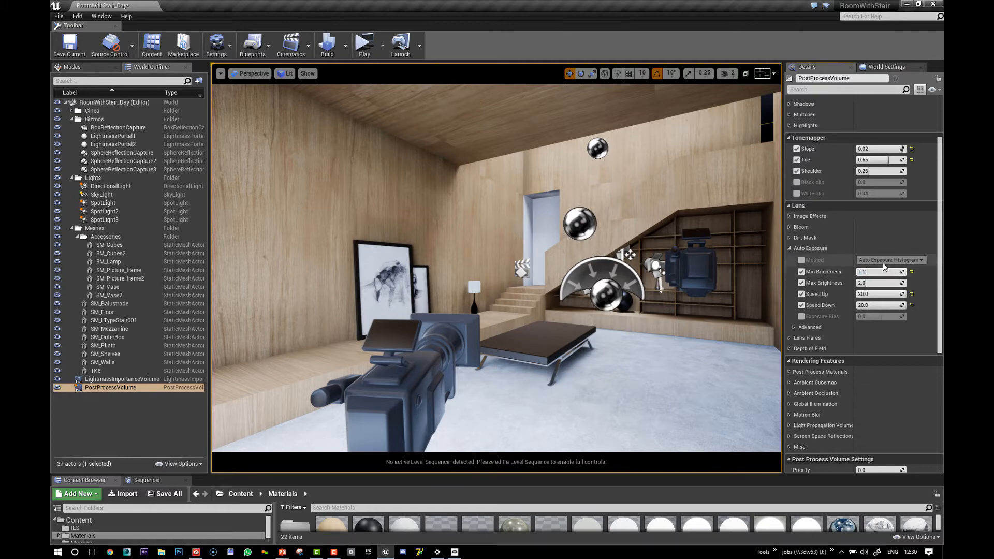
text(1.2)
key(Return)
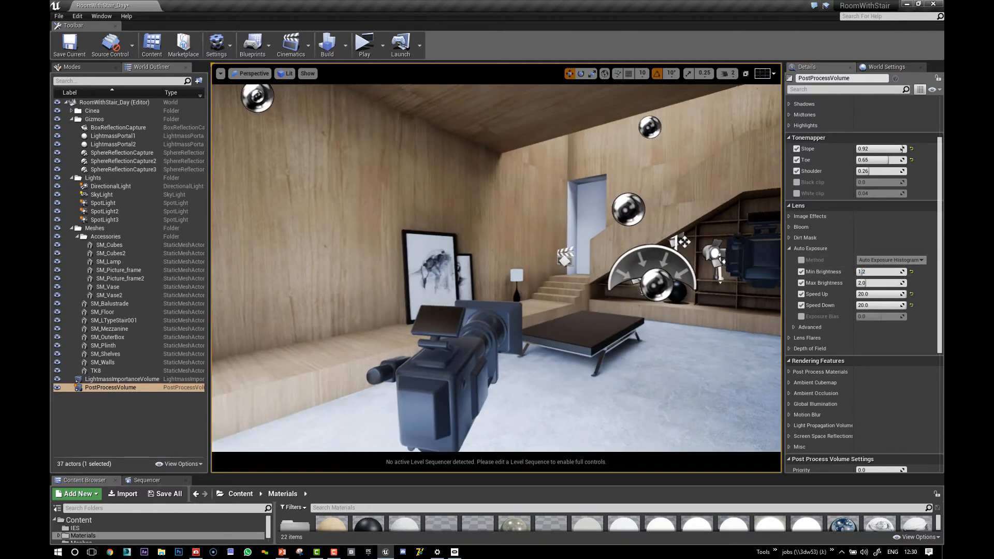
- Try a Max Brightness of about 2.64, compare the exposure in the dark corner and the open room, and return it to 2.0
right_drag(496, 268, 590, 266)
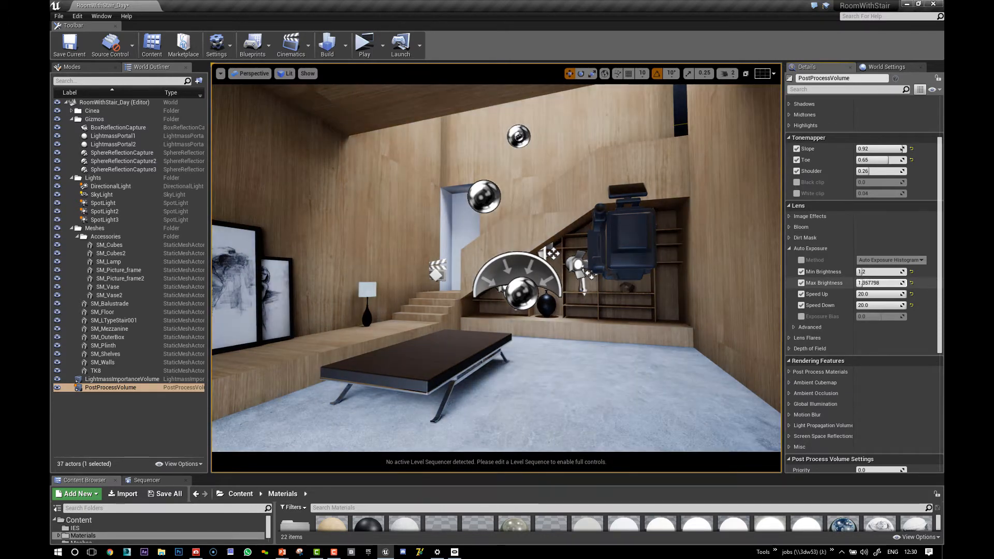
drag(862, 283, 862, 282)
right_drag(496, 268, 324, 251)
key(w)
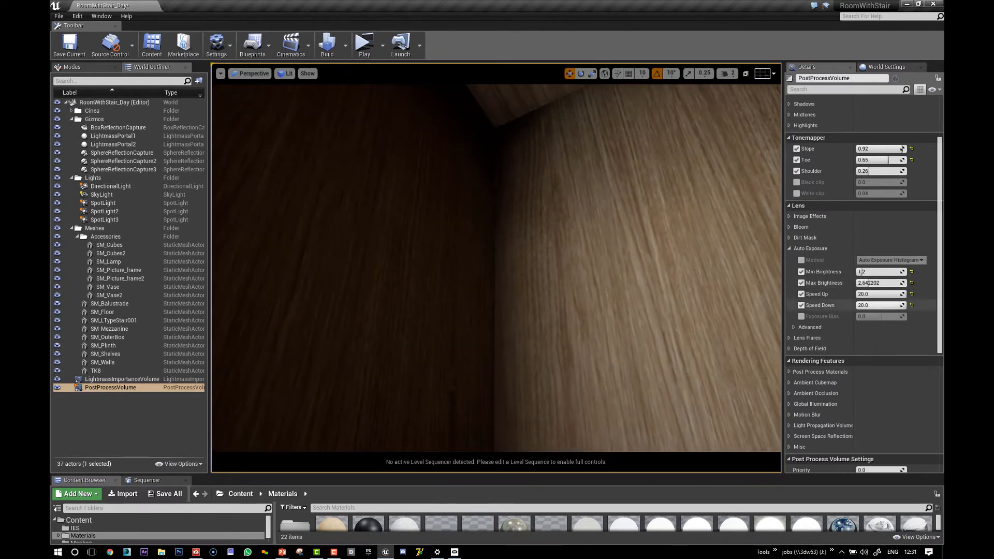
right_drag(692, 280, 618, 257)
key(d)
key(s)
right_drag(417, 207, 373, 205)
key(d)
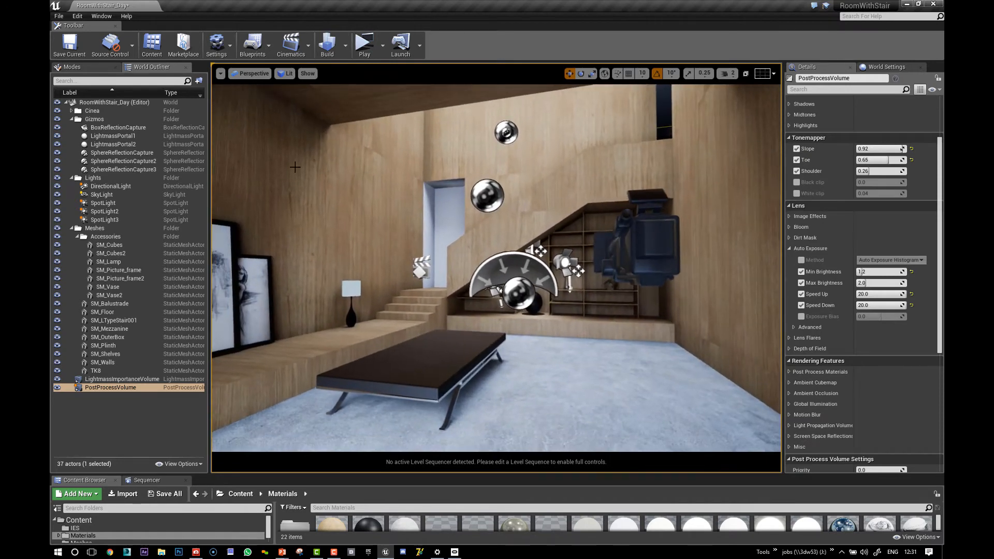
- Check the viewport's exposure options, and set both the Min Brightness and Max Brightness to 0.2
click(286, 73)
mouse_move(326, 251)
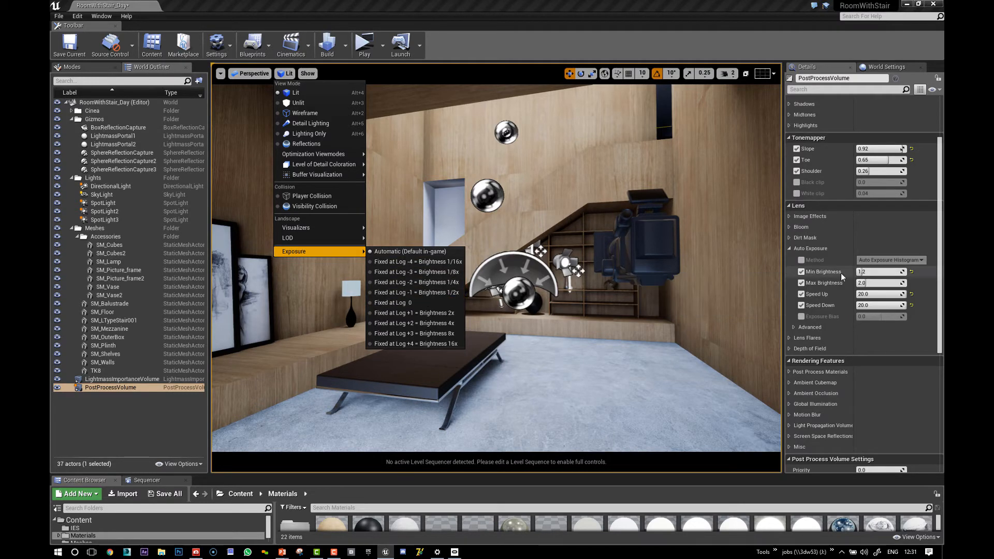
click(879, 272)
text(.2)
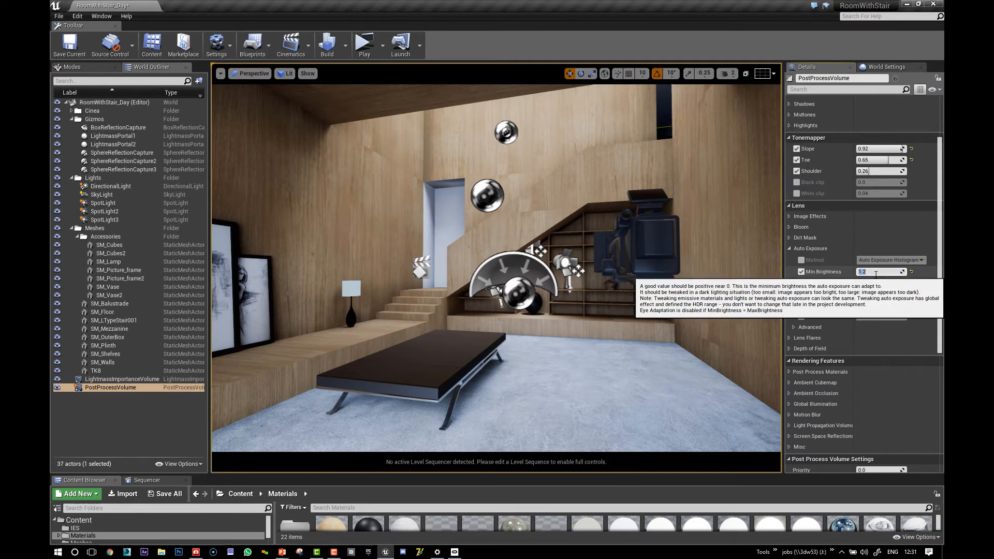
click(876, 283)
text(.2)
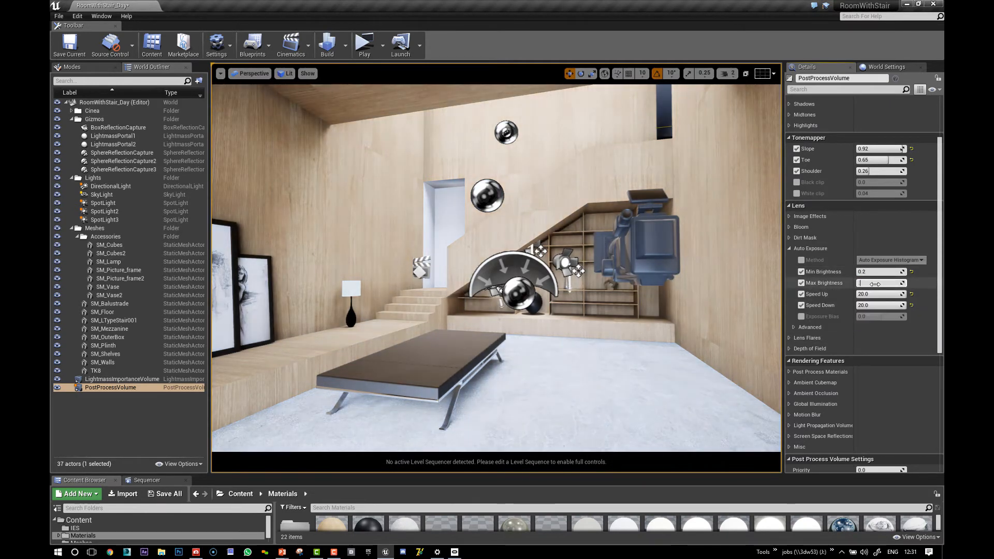
key(Return)
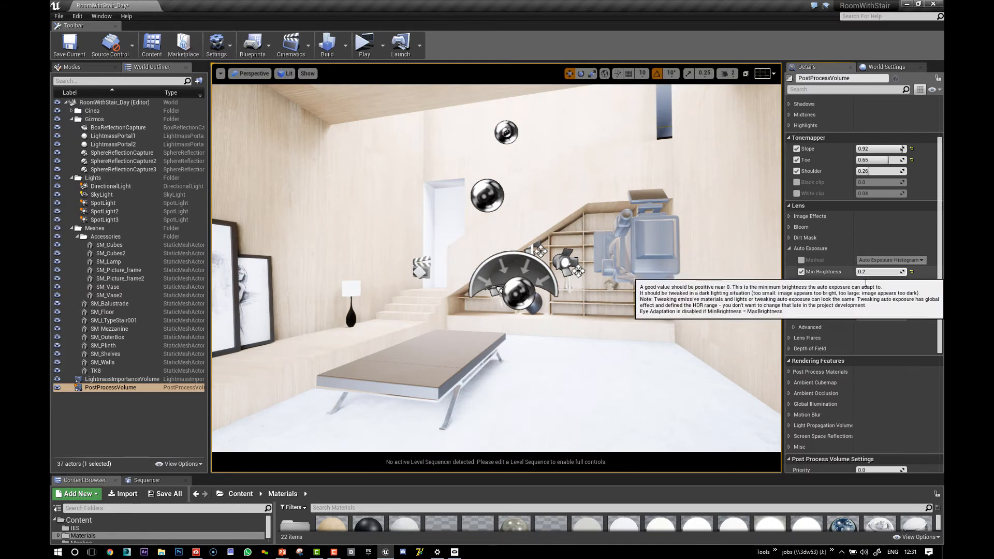
- Set both the Min Brightness and Max Brightness to 1.0
text(1)
click(866, 271)
text(1)
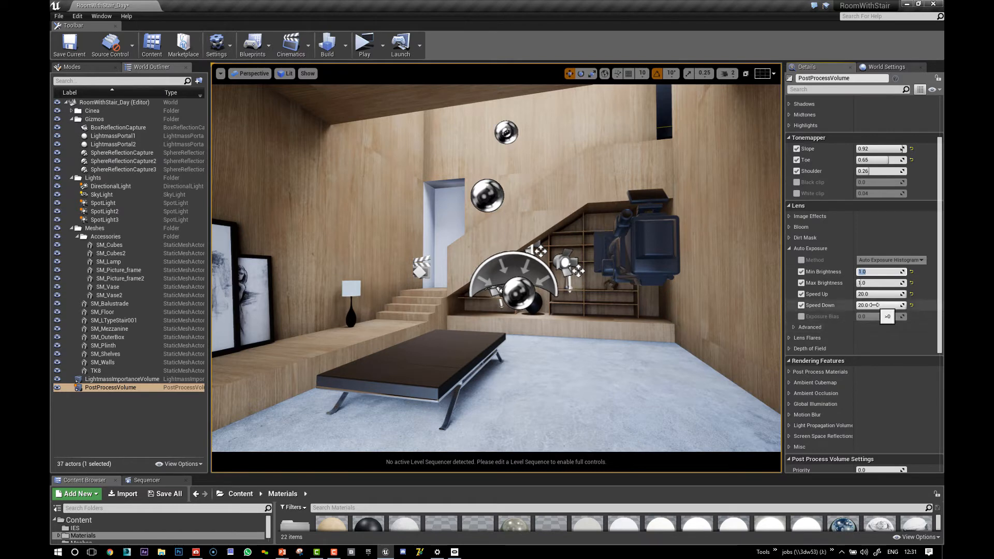
- Lock the auto exposure by setting both the Min Brightness and Max Brightness to 0.2
key(BackSpace)
text(.)
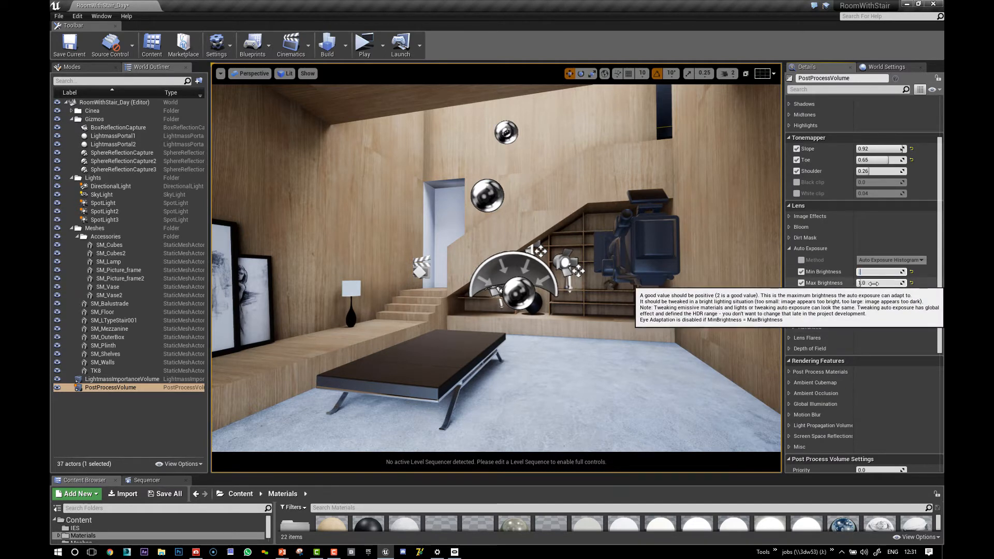
text(2)
click(874, 284)
text(.2)
key(Return)
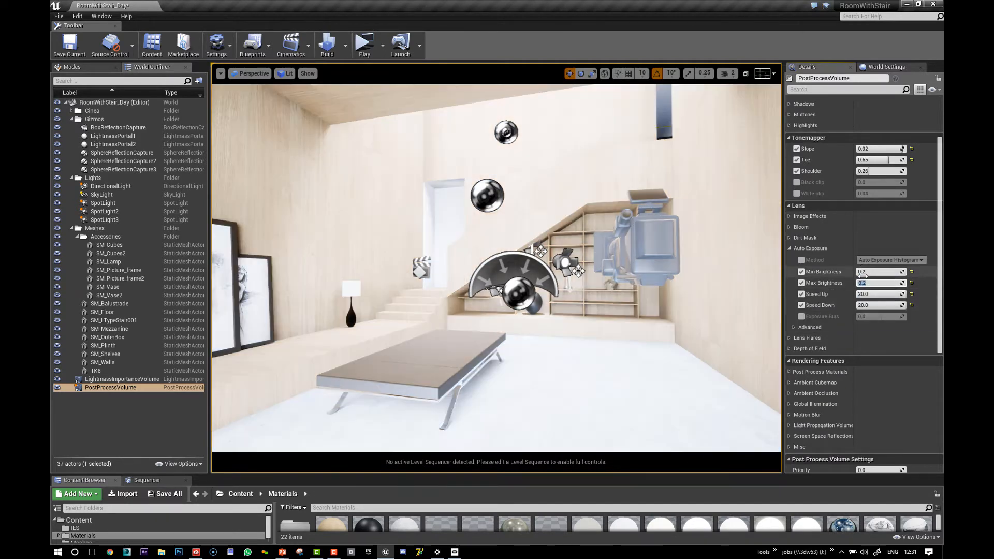
- Enable the Exposure Bias override, try a value of about -2.5, and return it to 0.0
click(802, 318)
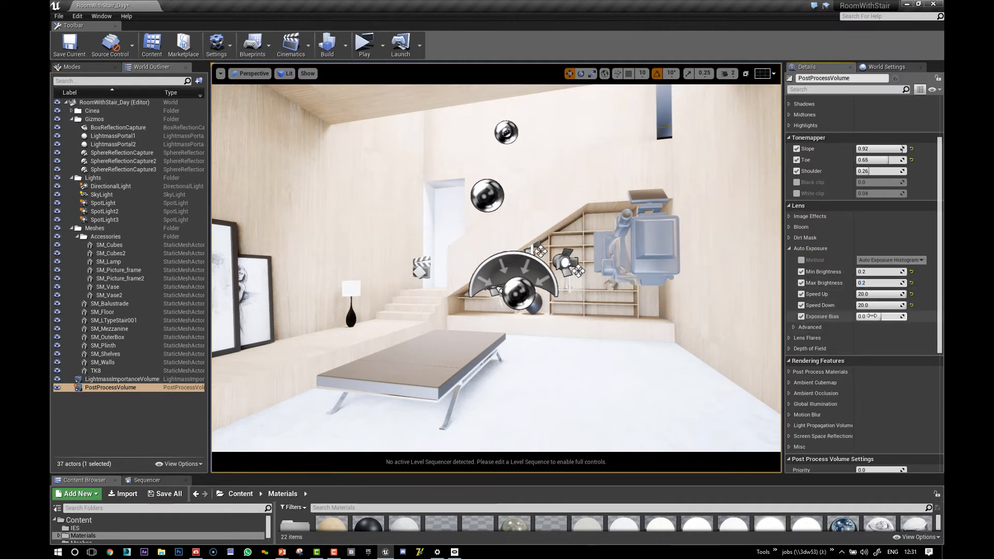
drag(880, 316, 873, 317)
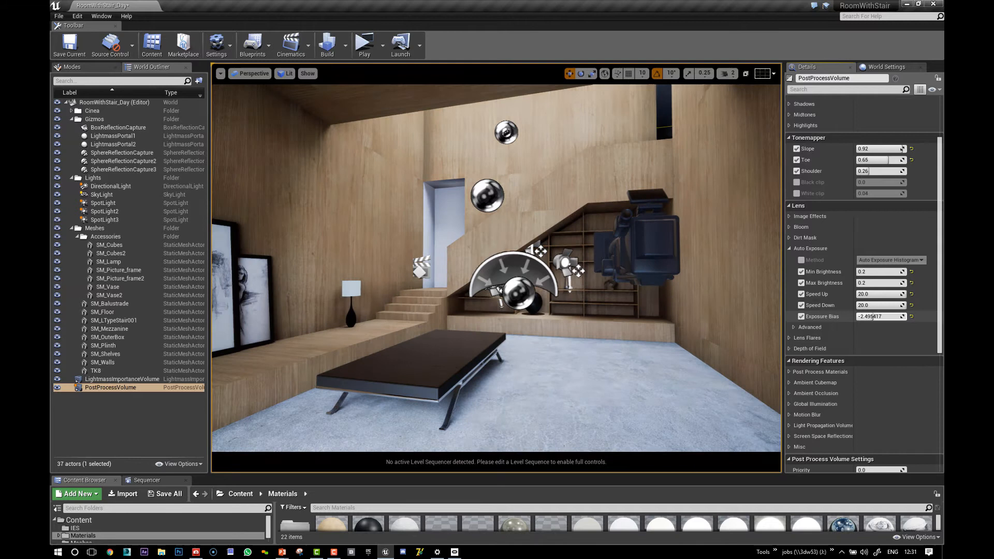
click(887, 317)
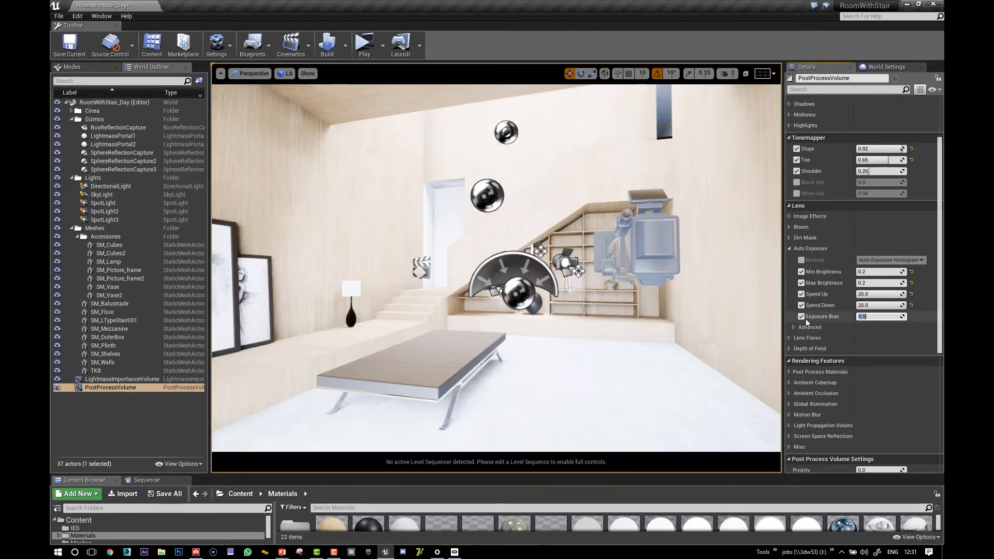
- Disable the Exposure Bias, Max Brightness and Min Brightness overrides, and select the sky light
click(802, 283)
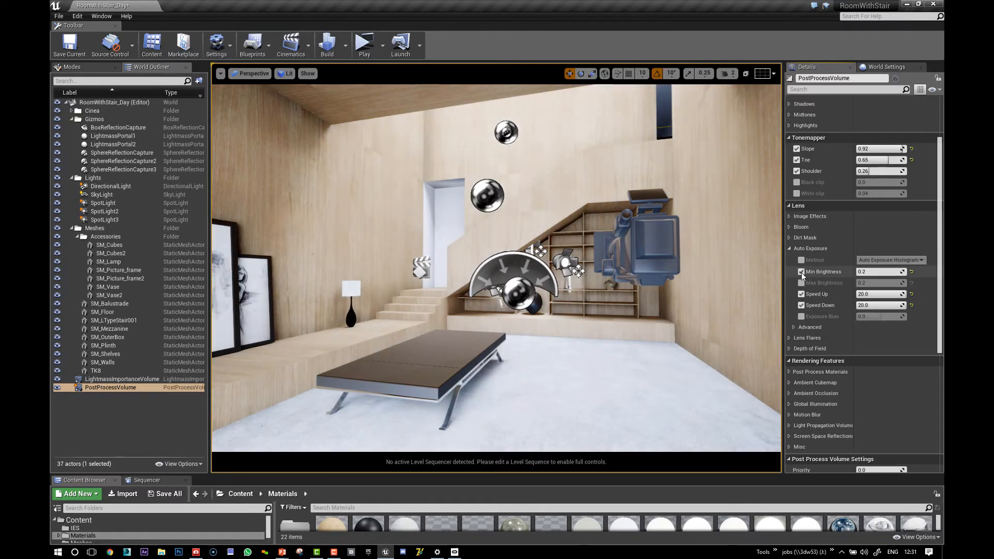
click(286, 73)
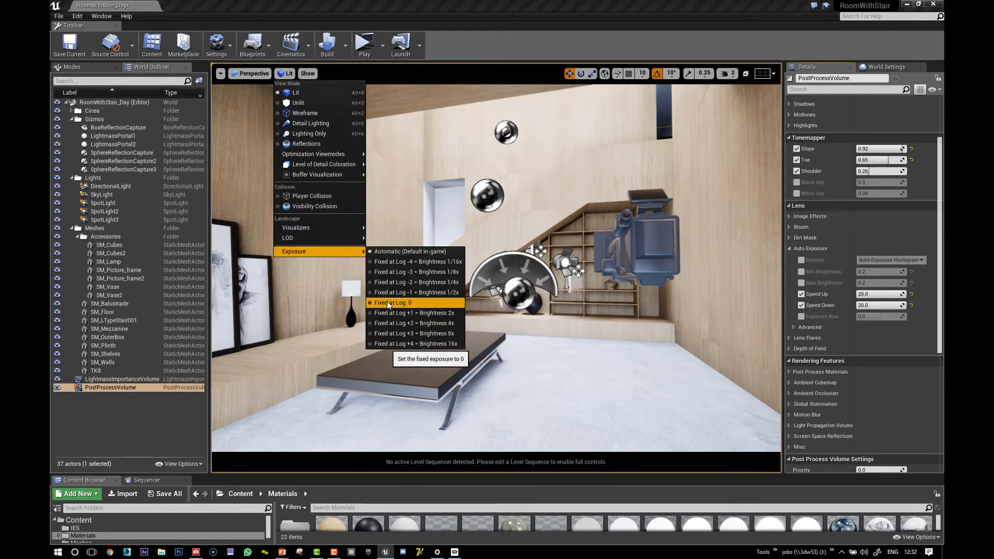
mouse_move(296, 228)
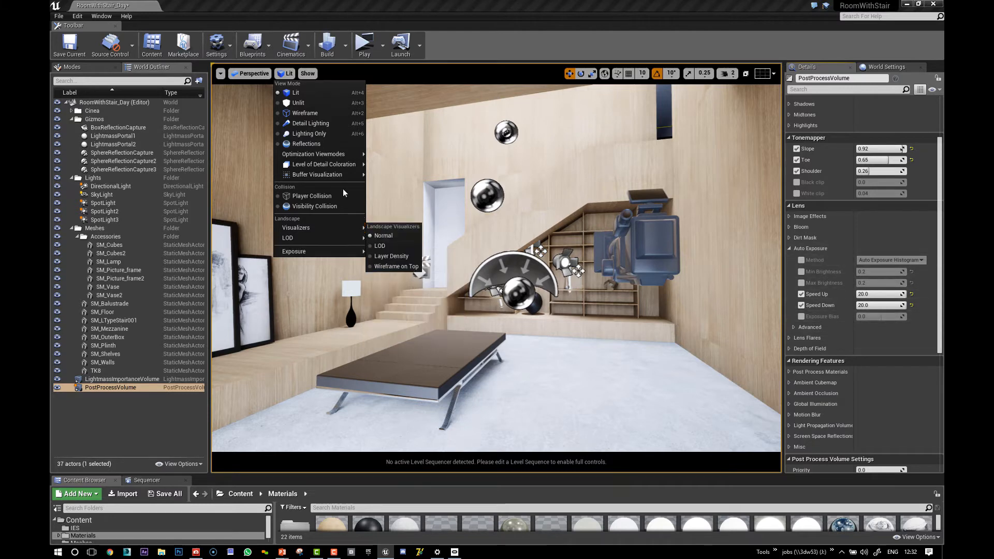
click(513, 270)
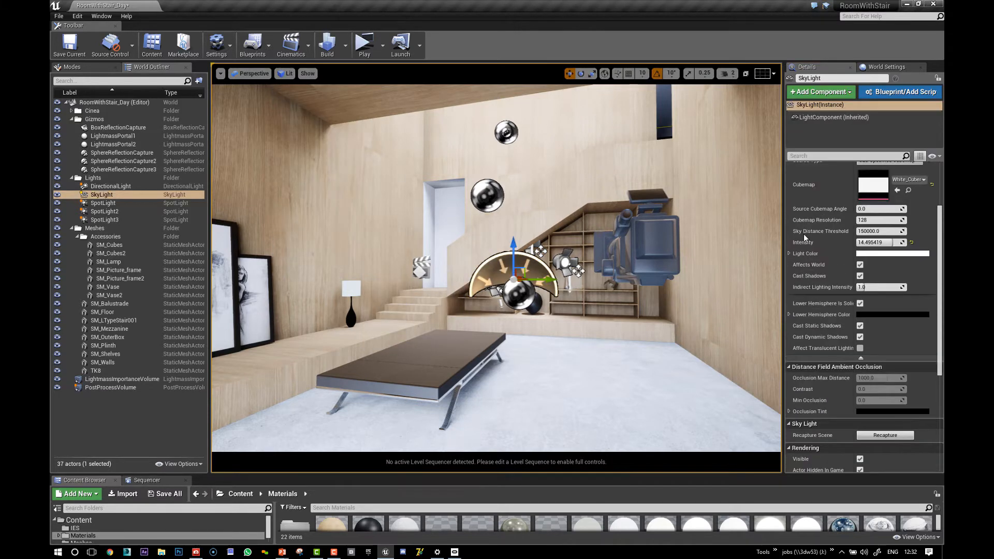
- Select the post process volume and set the viewport exposure to Fixed at Log 0
click(108, 388)
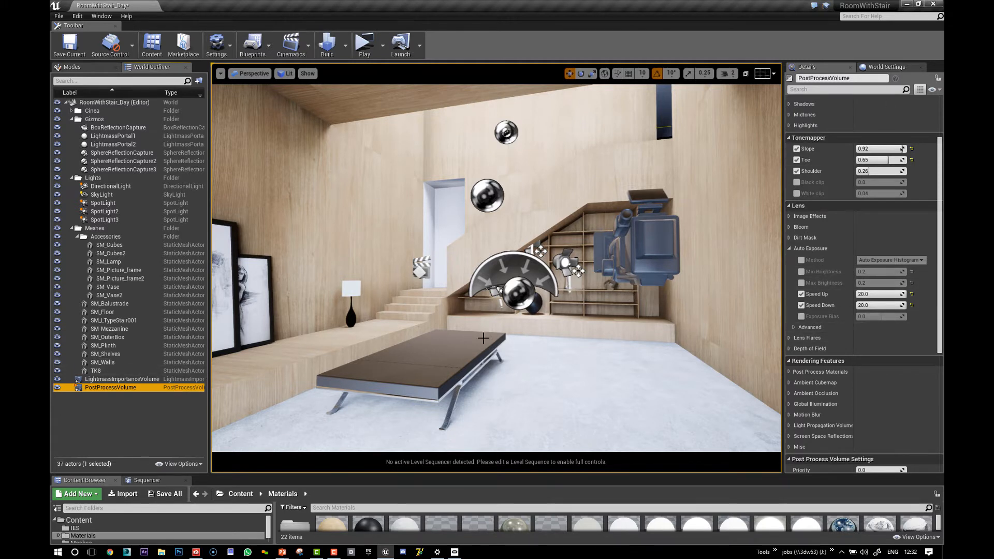
key(s)
right_drag(466, 305, 438, 311)
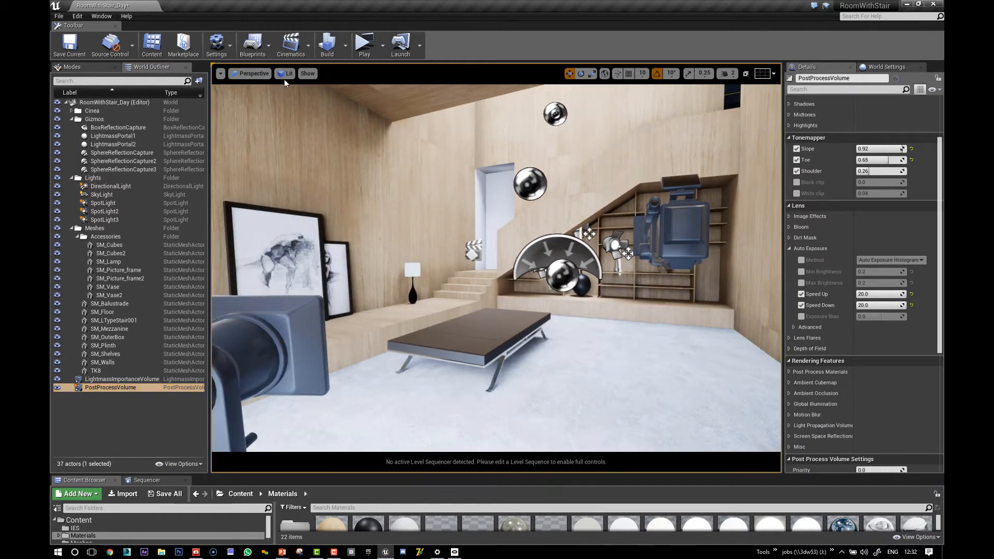
click(286, 73)
mouse_move(365, 252)
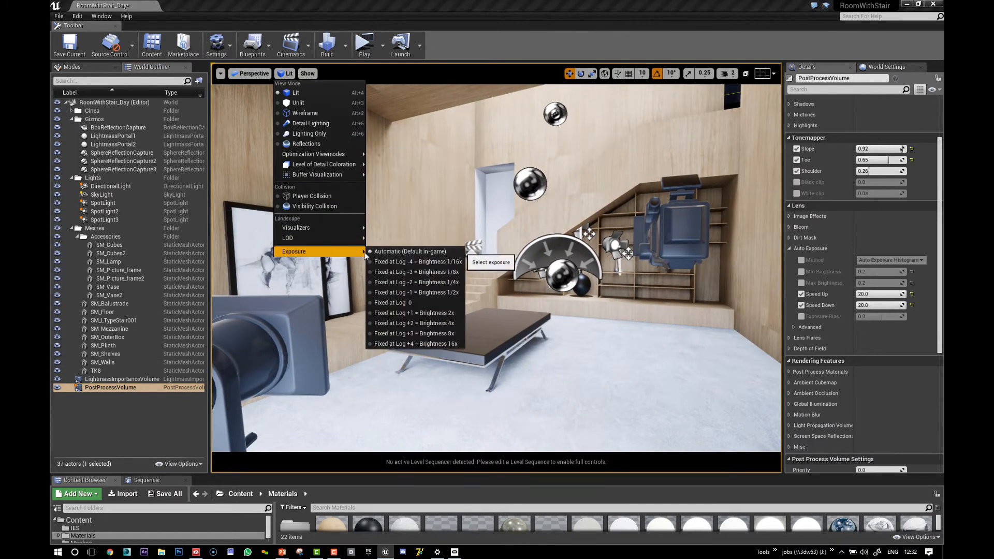
click(388, 301)
right_drag(512, 236, 528, 232)
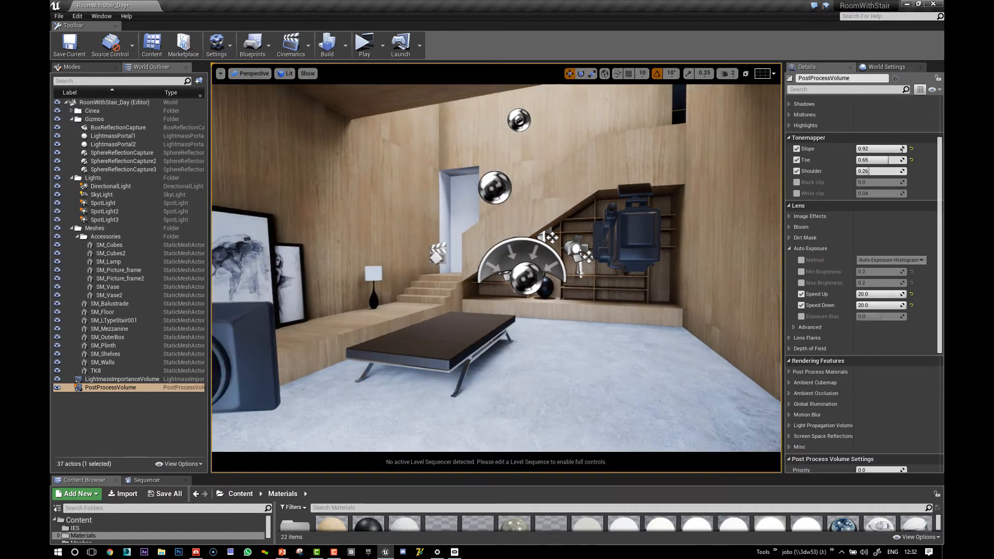
key(alt+Tab)
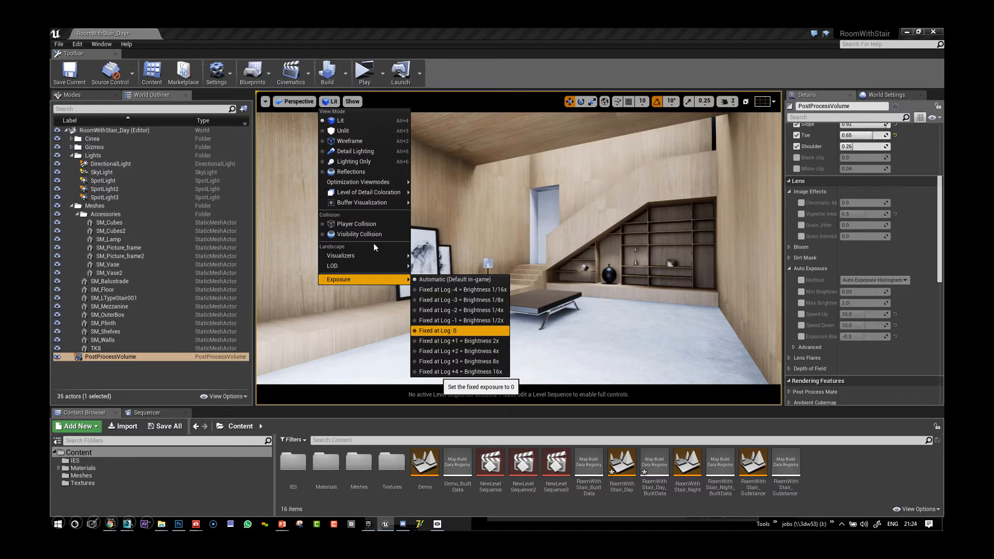
click(457, 292)
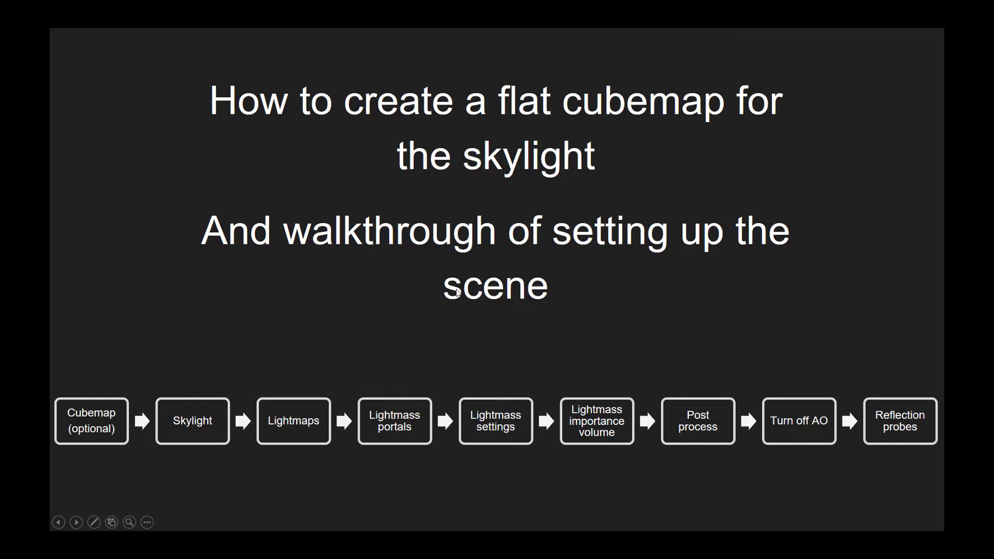
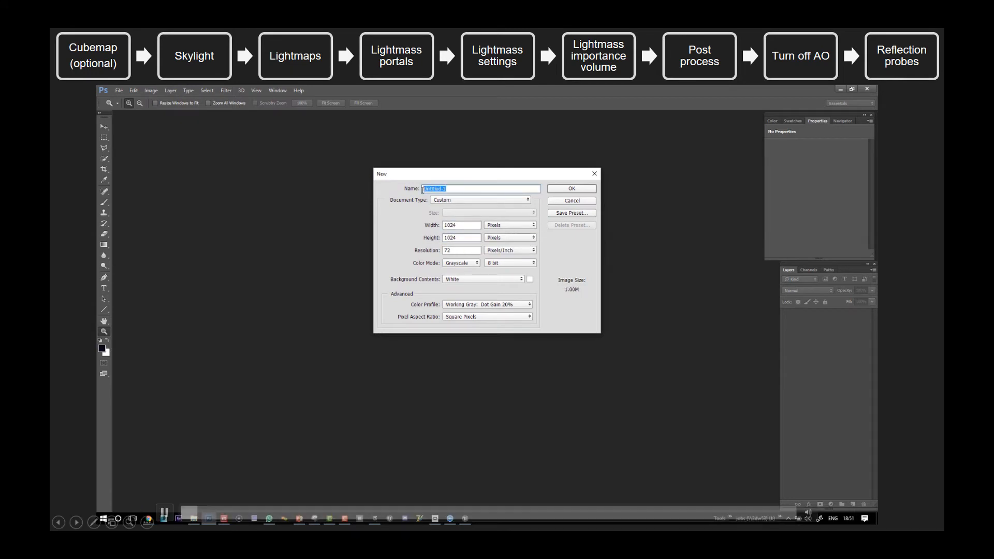
click(165, 506)
click(165, 513)
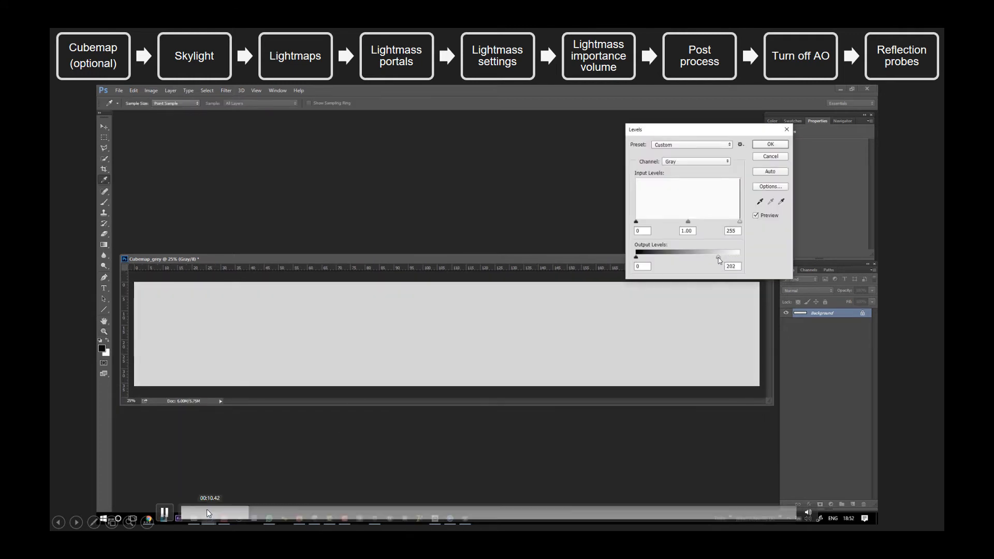
click(188, 511)
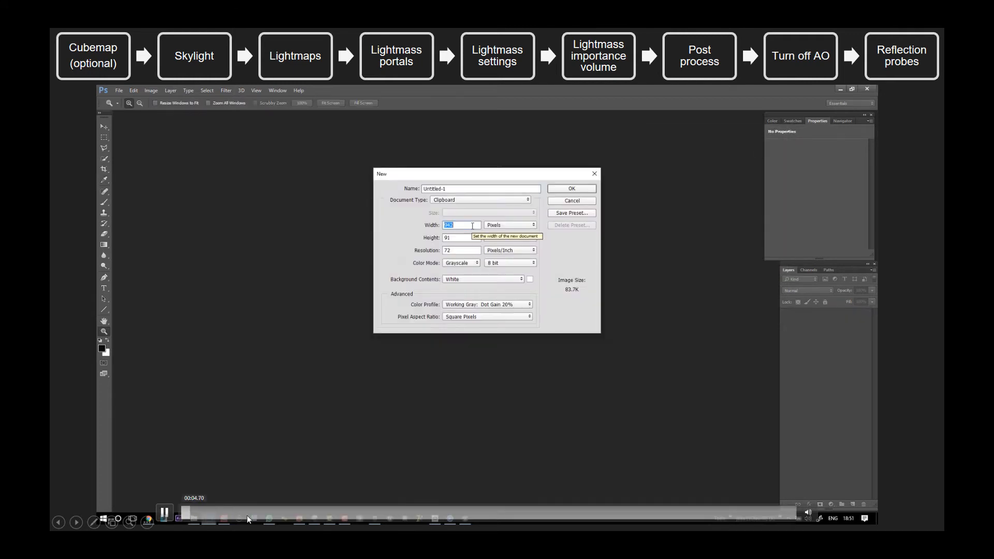
drag(185, 513, 169, 516)
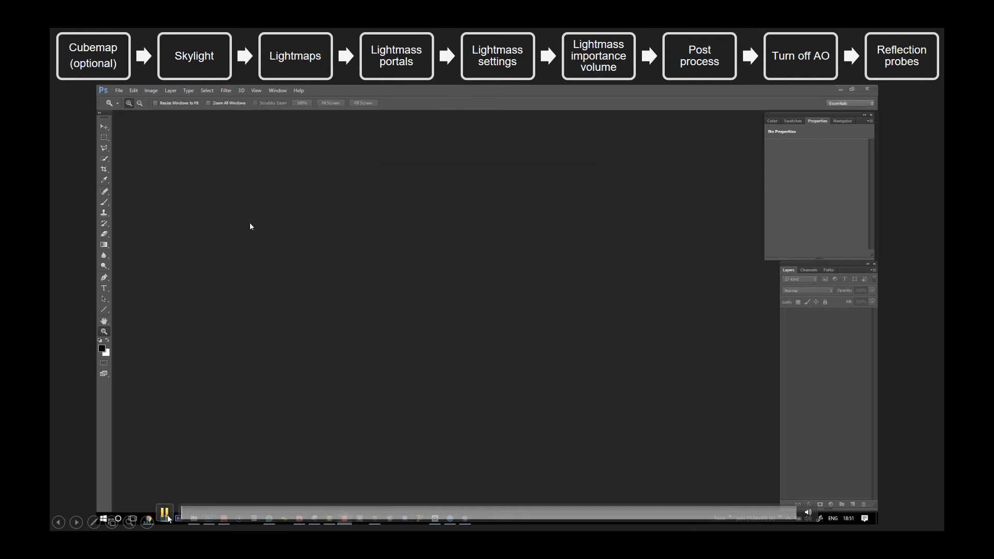
click(227, 515)
click(245, 512)
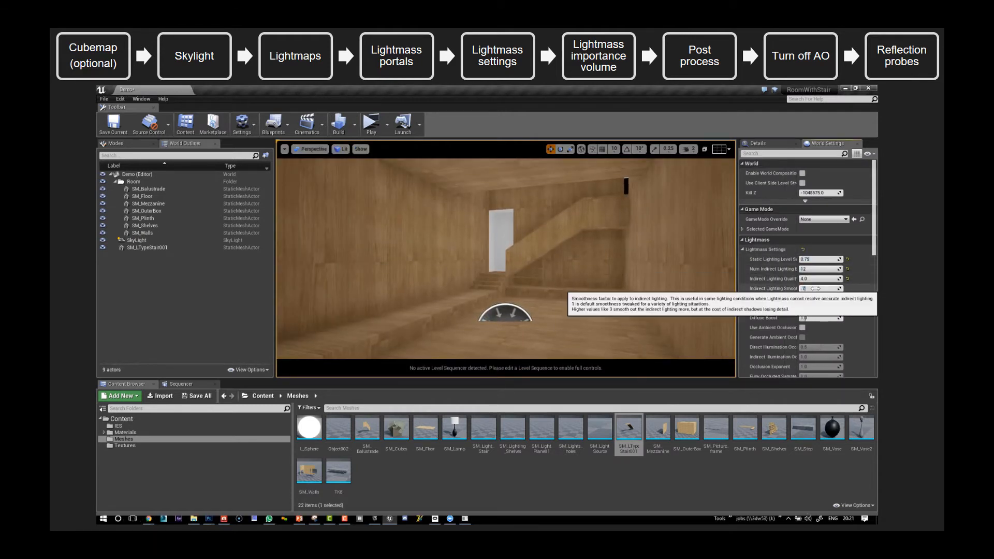
click(326, 474)
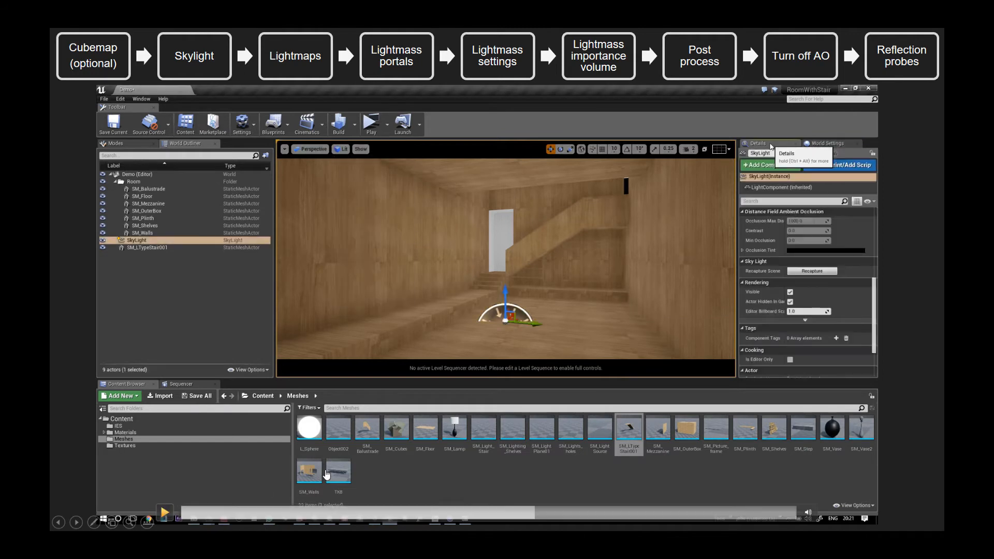
click(534, 516)
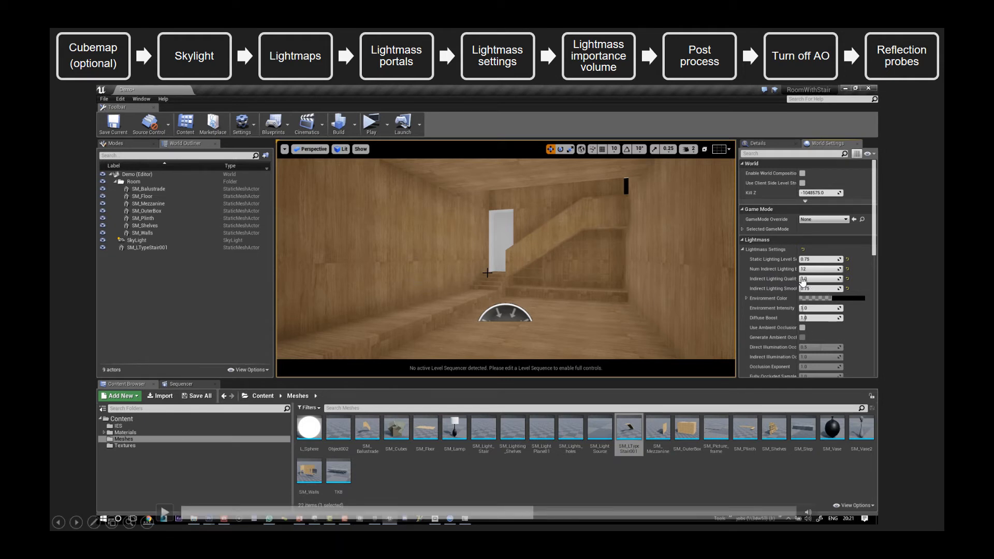
click(163, 514)
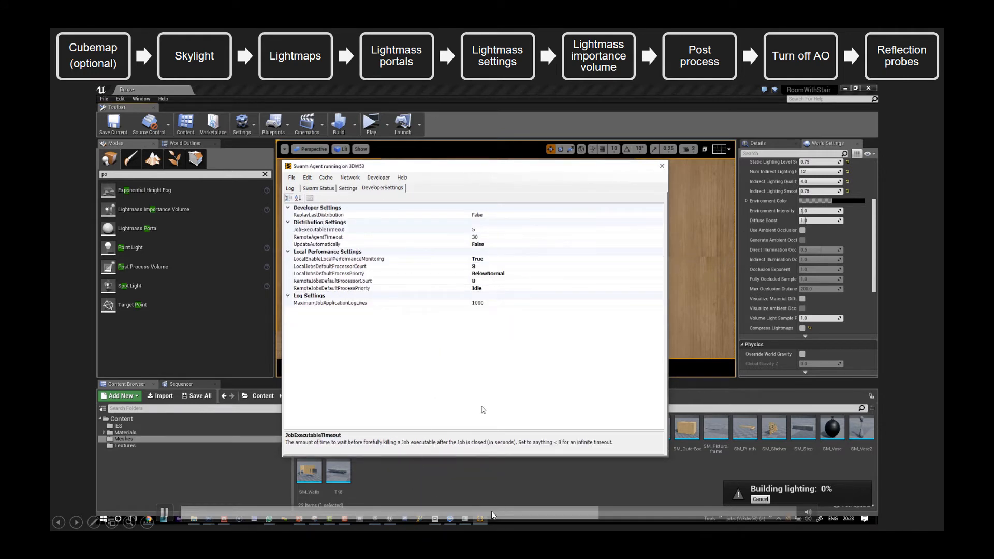
click(163, 514)
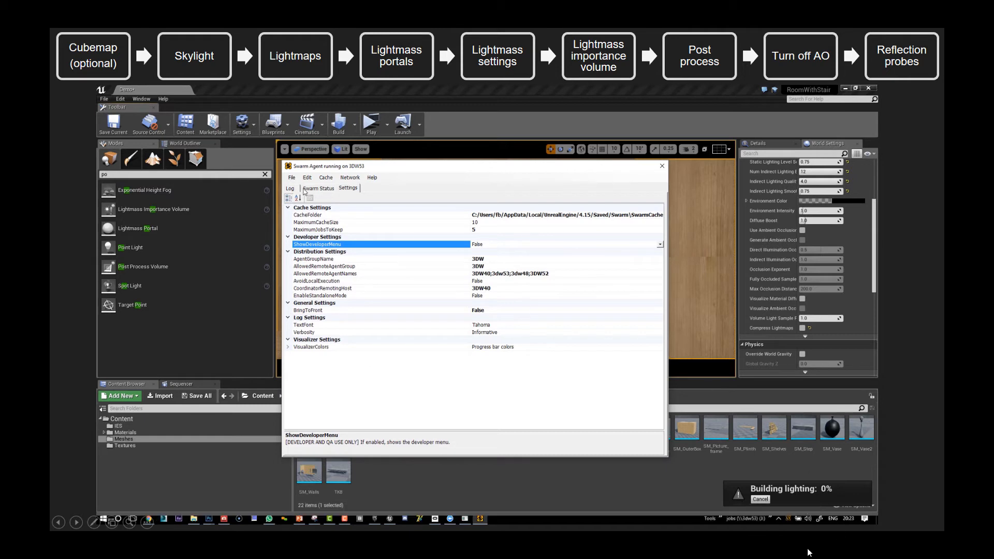
mouse_move(792, 532)
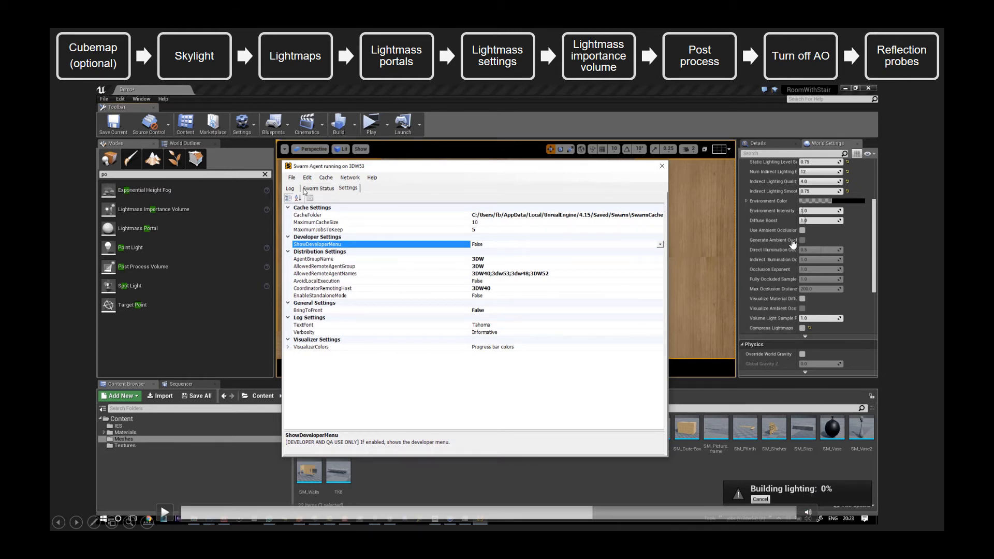
click(164, 512)
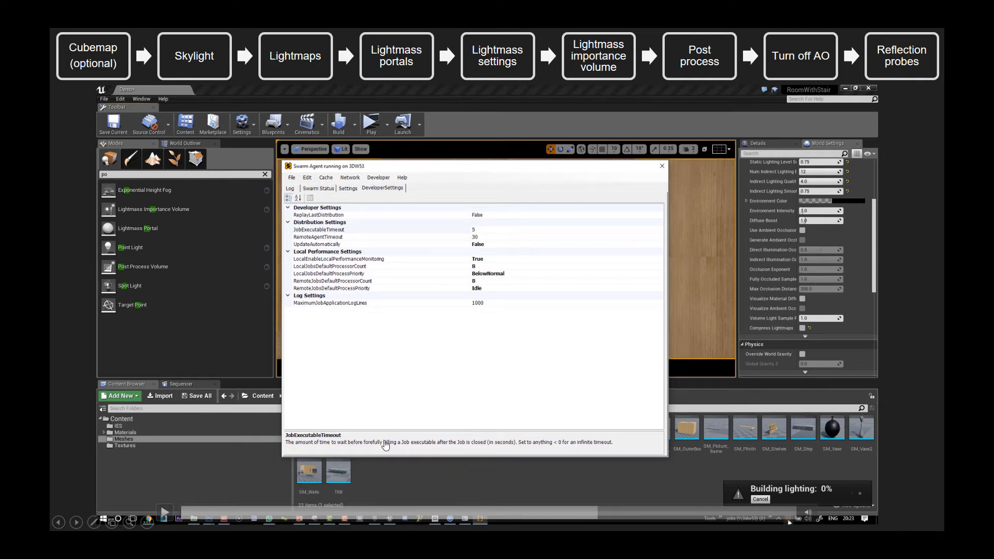
click(165, 513)
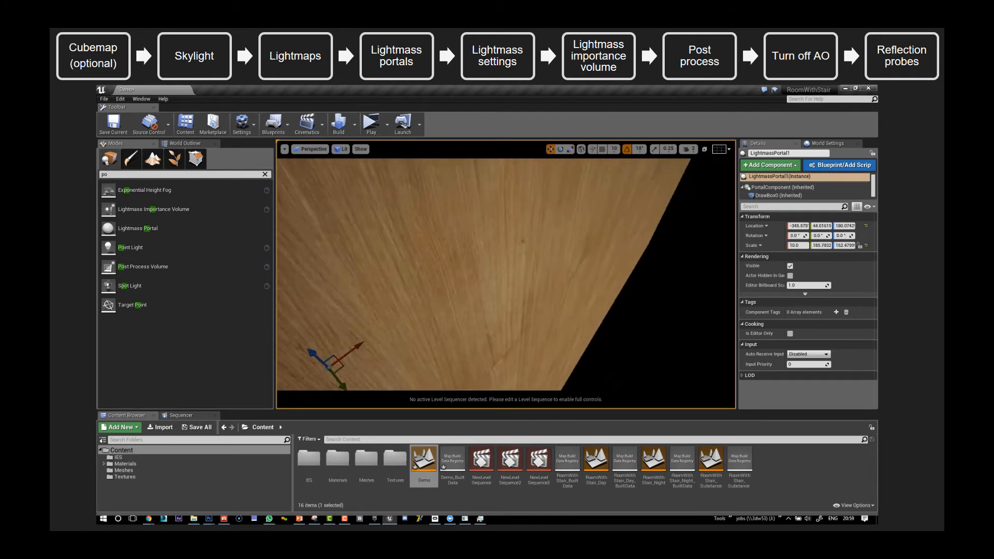
click(338, 127)
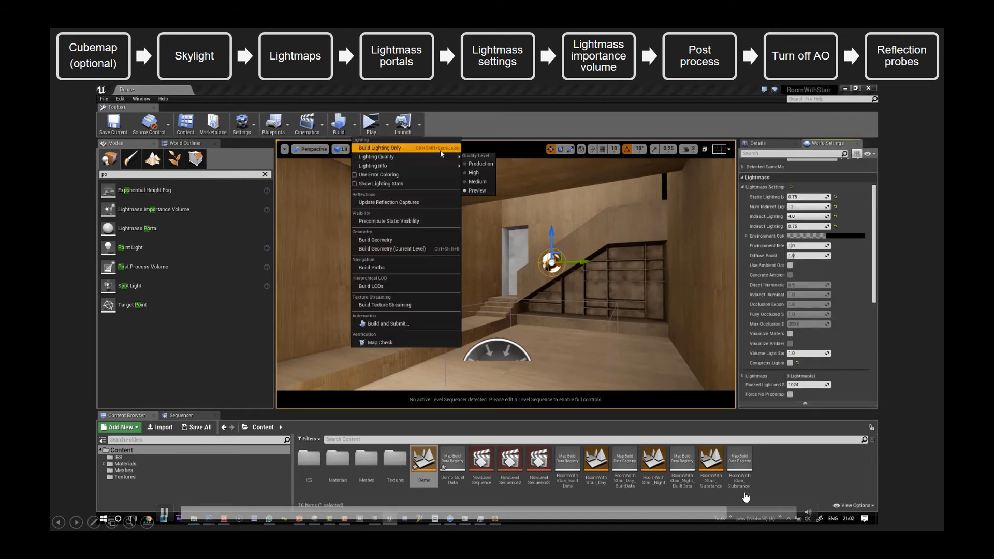
click(721, 513)
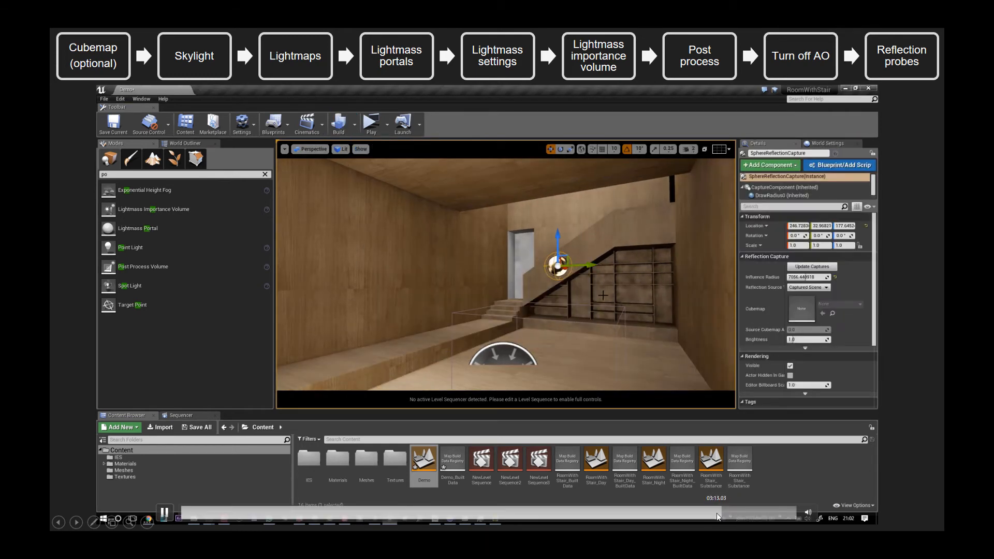
click(715, 514)
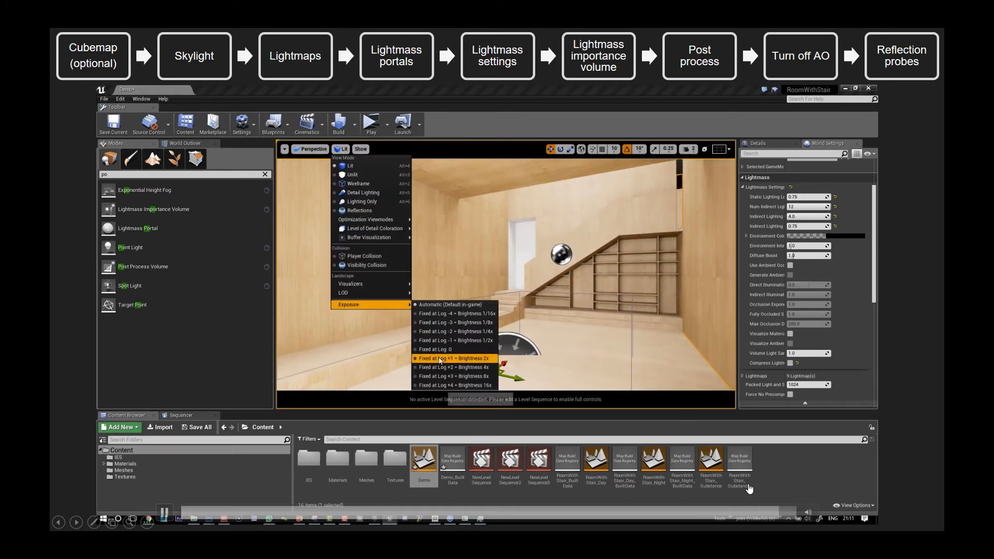
click(745, 517)
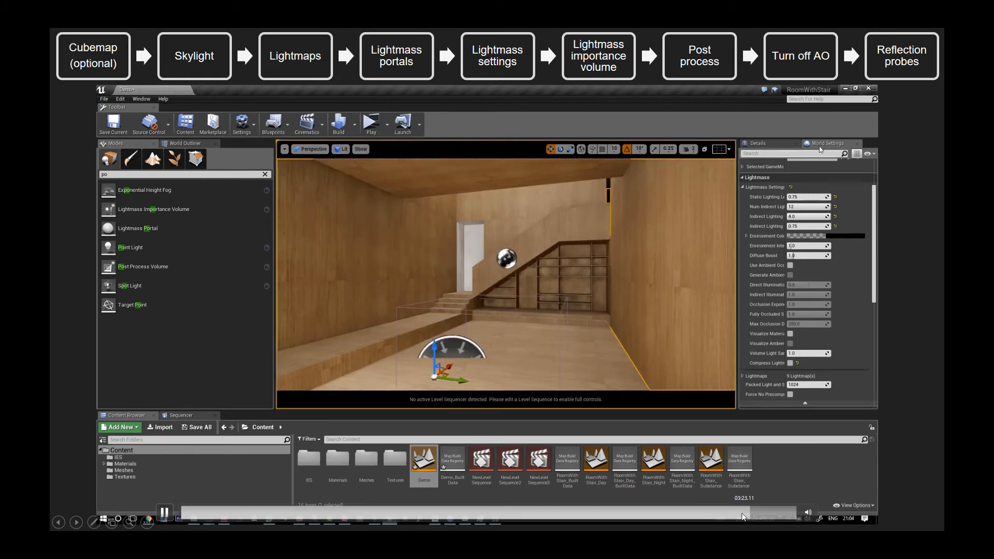
click(721, 515)
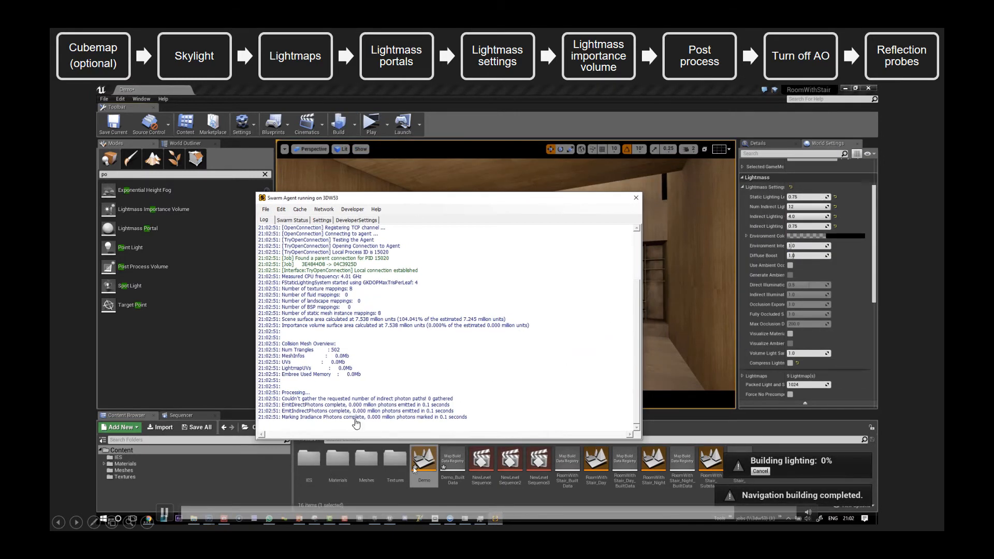
click(164, 512)
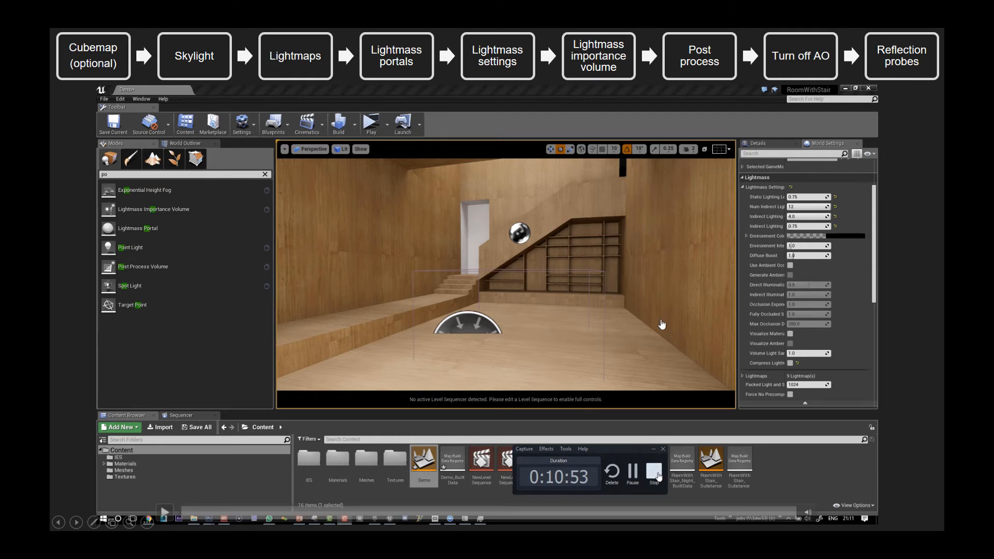
key(Right)
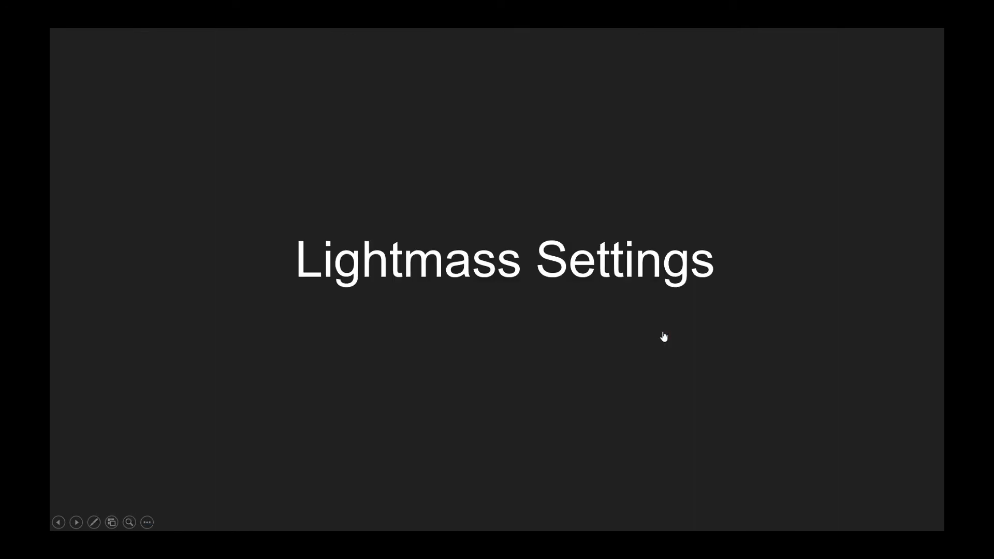
key(Right)
key(Right)
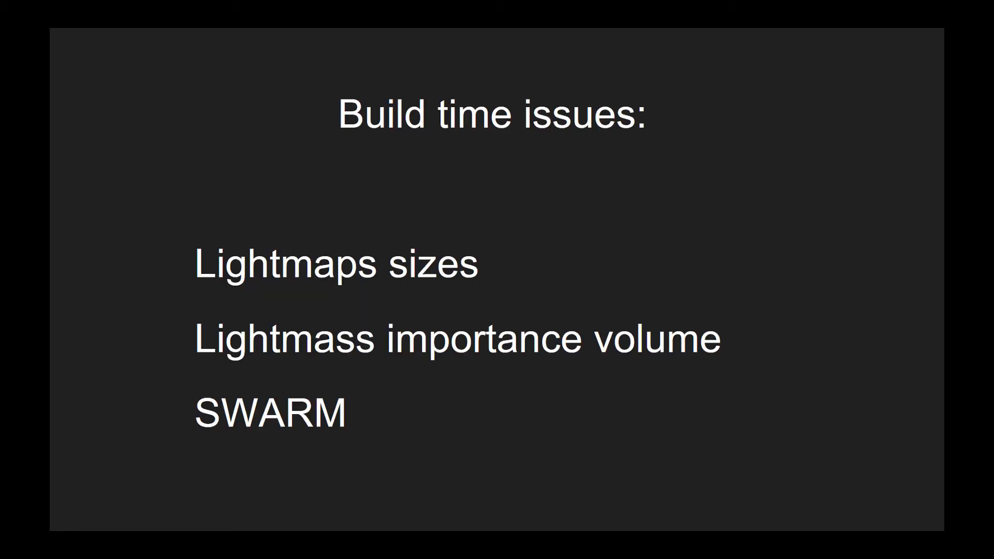
key(Left)
key(Left)
key(Left)
key(Right)
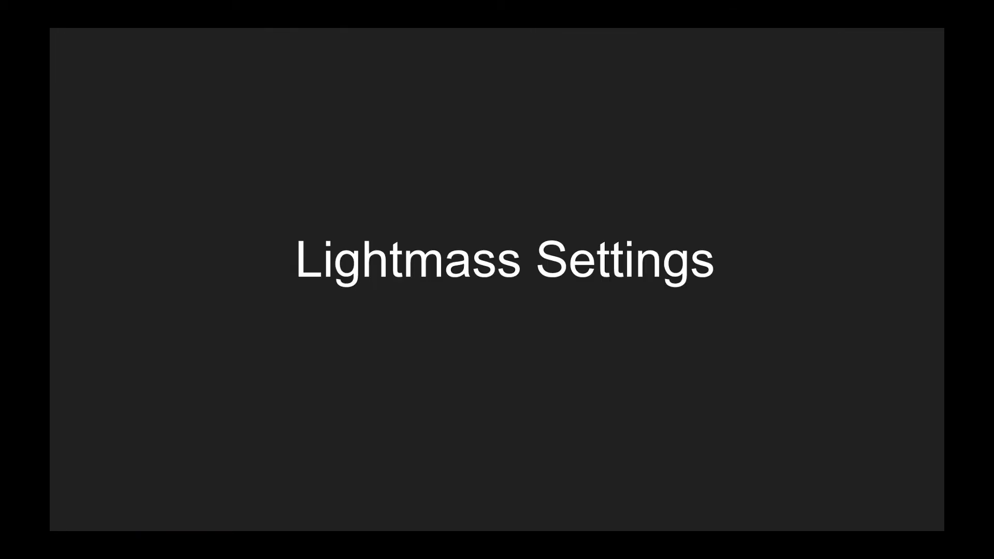
- Switch to the Unreal Editor and set the Num Indirect Lighting Bounces in the world's Lightmass settings to 12
key(alt+Tab)
key(alt+Tab)
key(alt+Tab)
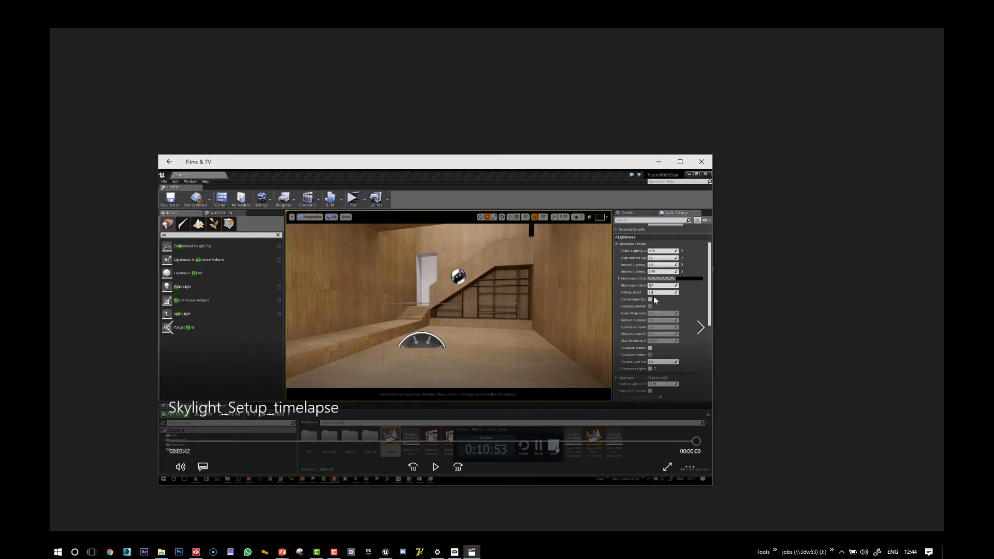
click(386, 552)
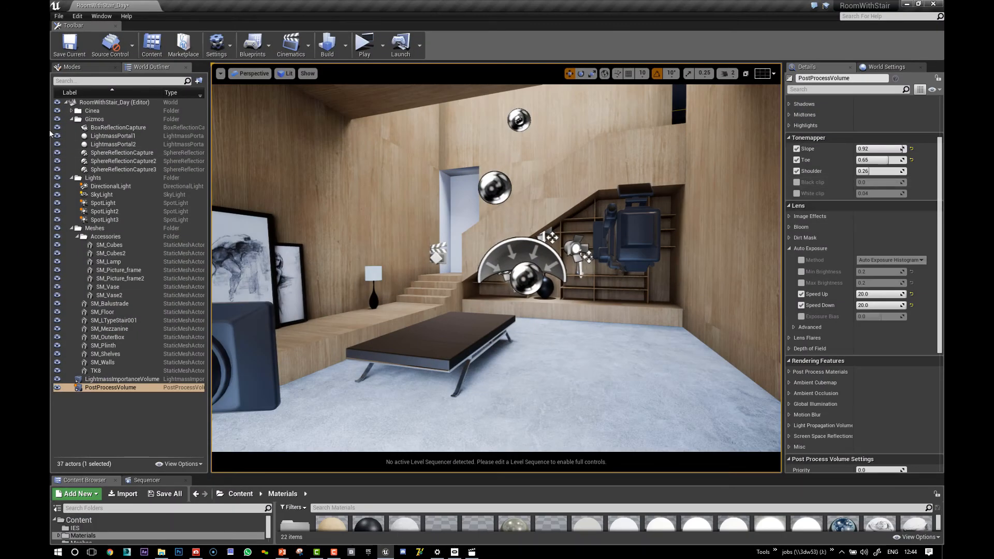
click(887, 66)
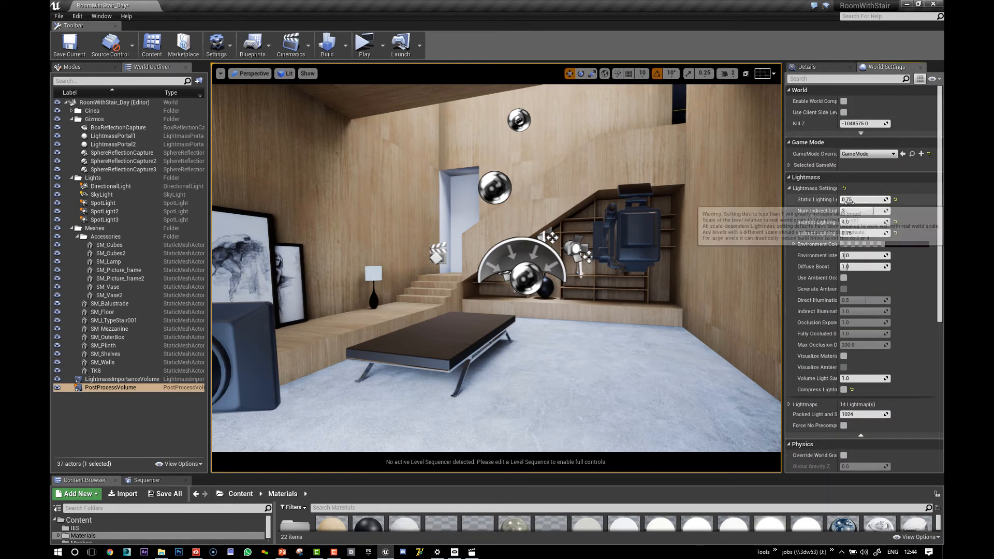
drag(838, 206, 860, 205)
click(883, 211)
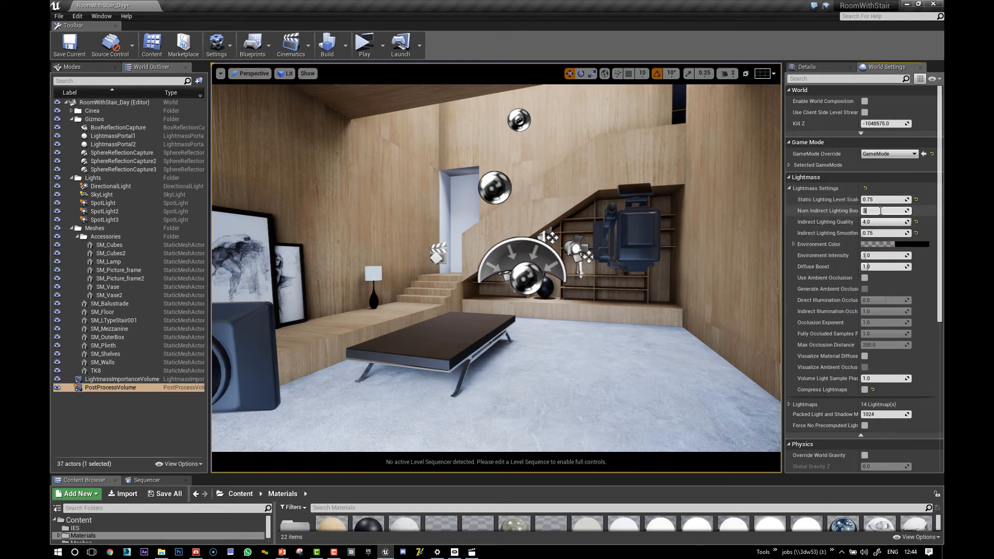
text(12)
key(Return)
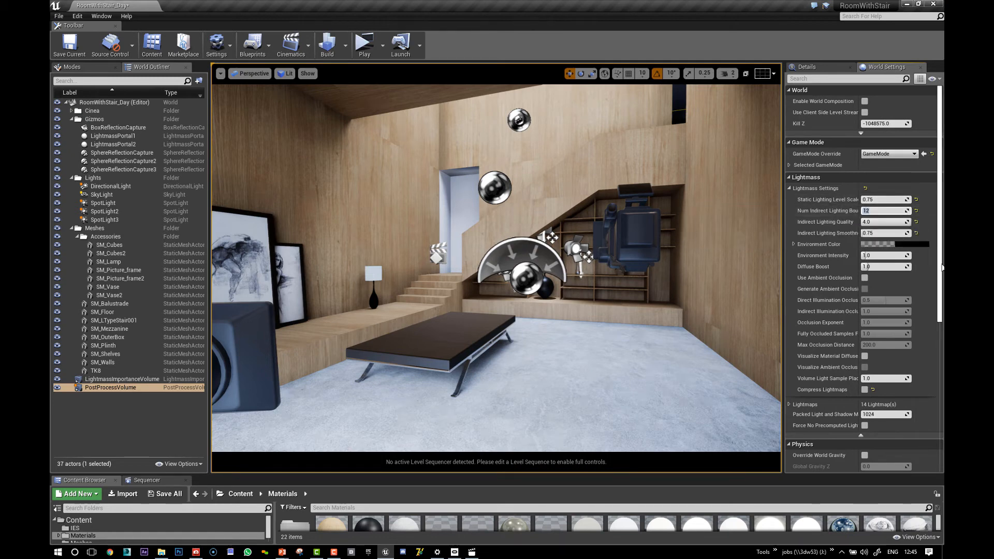
- Try a white Environment Color in the Lightmass settings and discard the change
click(906, 244)
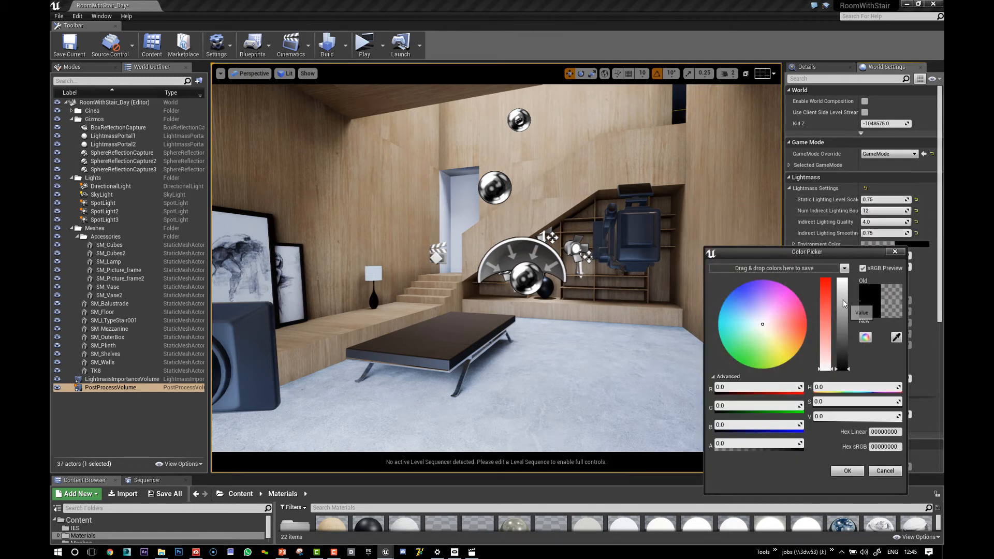
drag(844, 304, 853, 263)
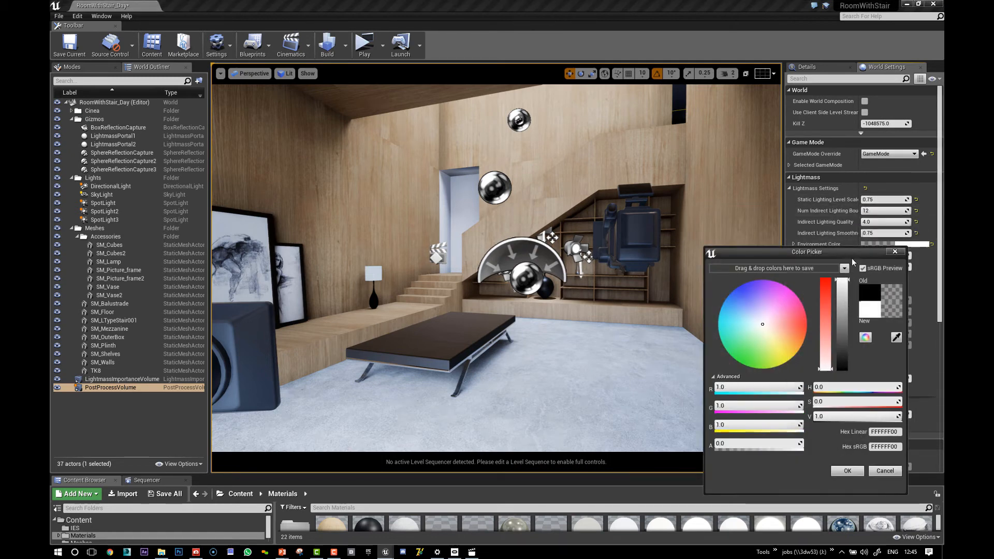
click(886, 470)
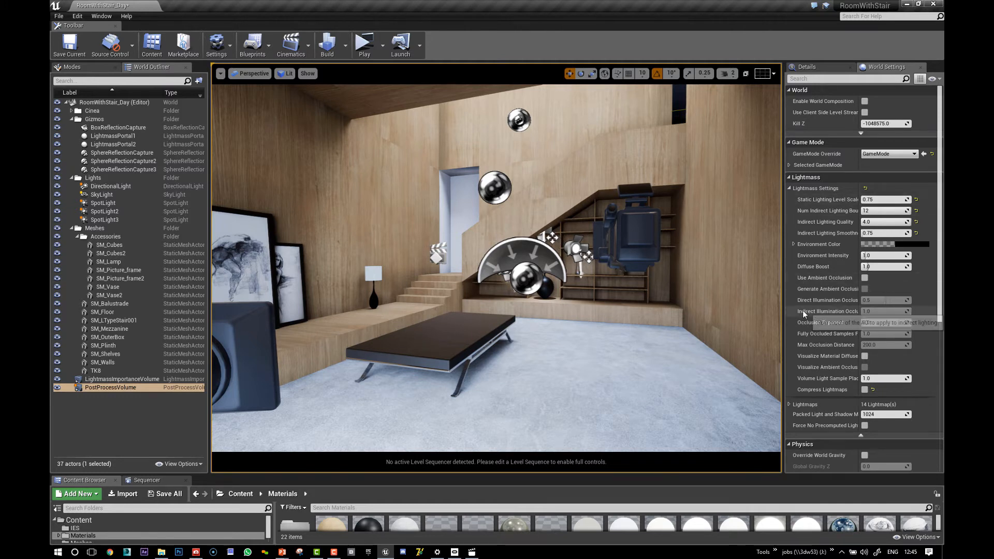
- Switch to the slide show and advance it to the Lightmaps slide
right_drag(497, 241, 497, 237)
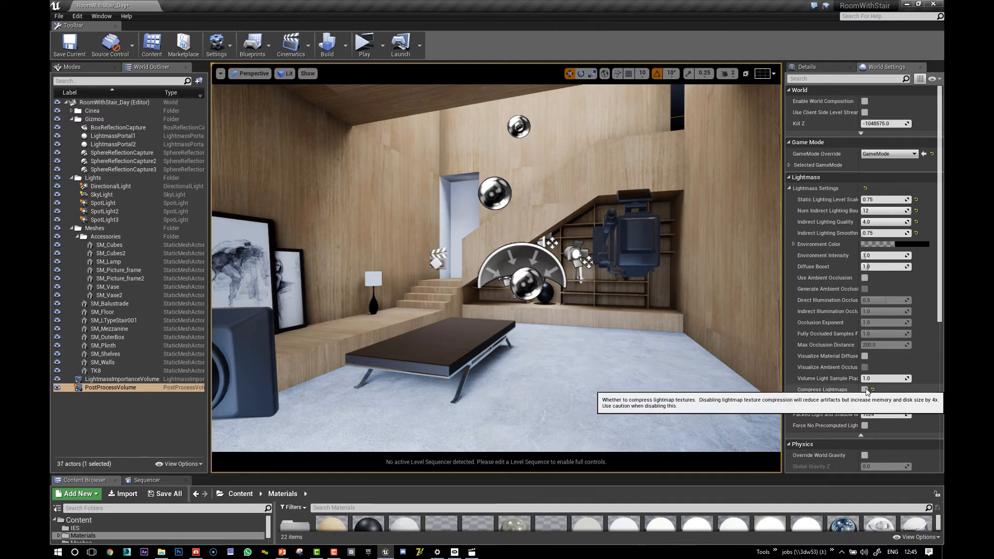
right_drag(621, 311, 579, 300)
scroll(615, 307, down, 3)
key(d)
key(alt+Tab)
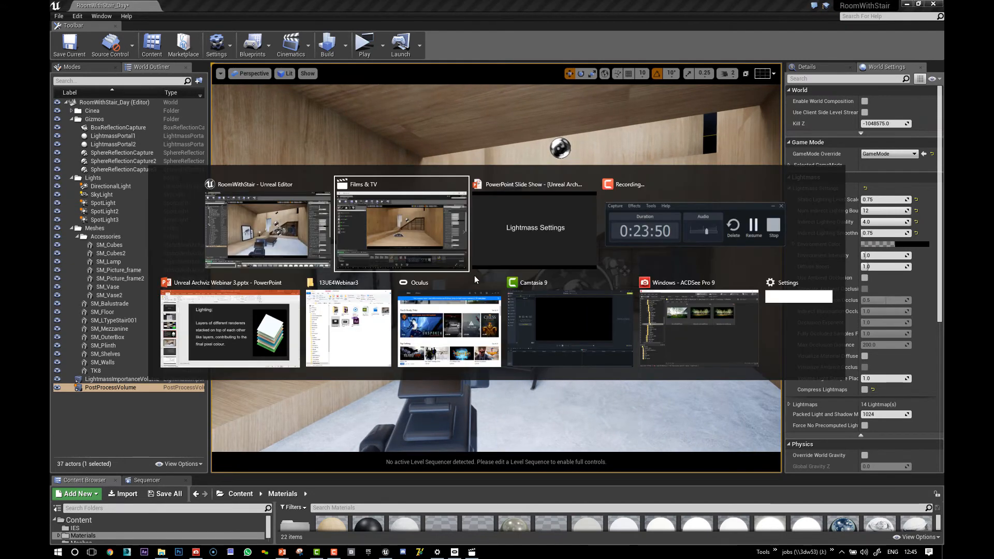
click(490, 266)
click(508, 264)
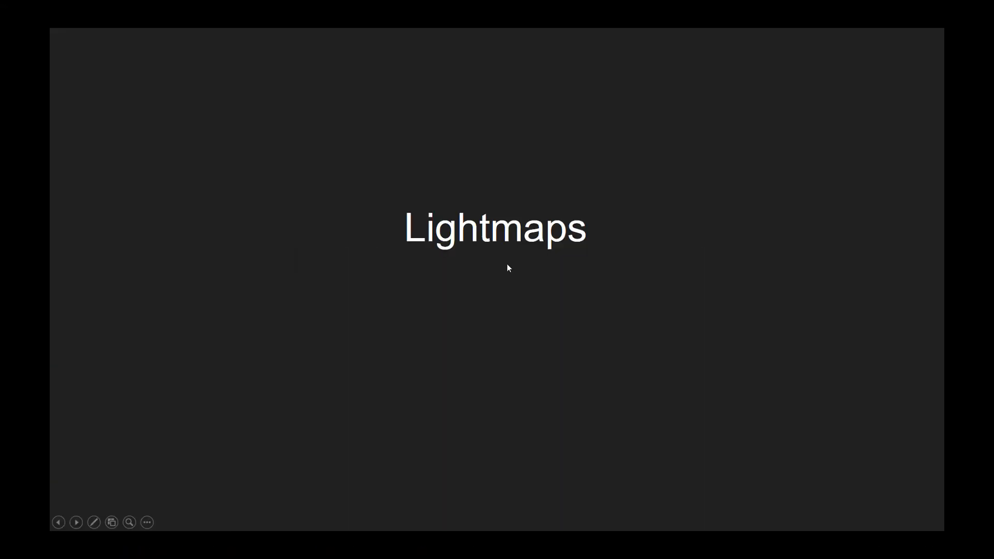
- Return to the Unreal Editor and display the viewport in Lightmap Density mode
key(alt+Tab)
click(508, 265)
key(alt+Tab)
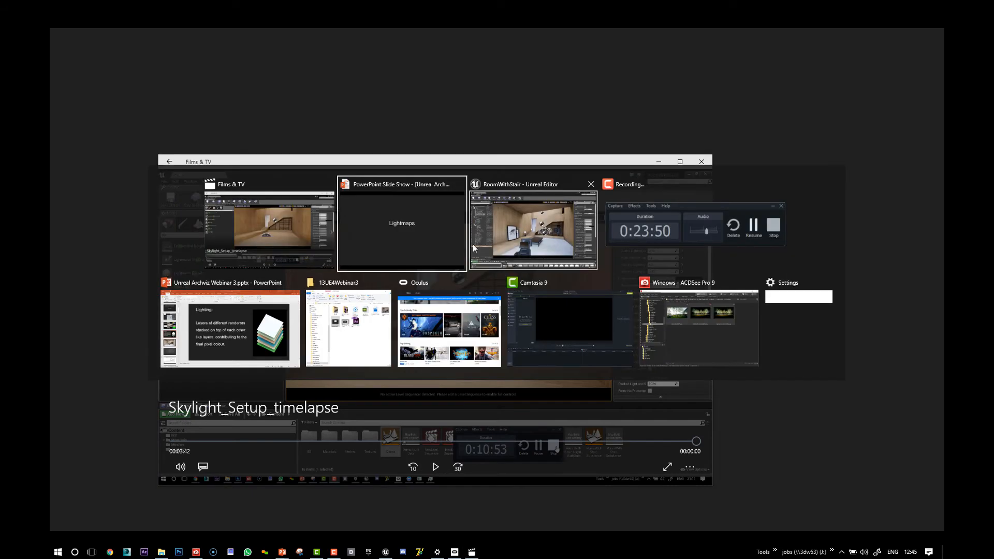
click(547, 227)
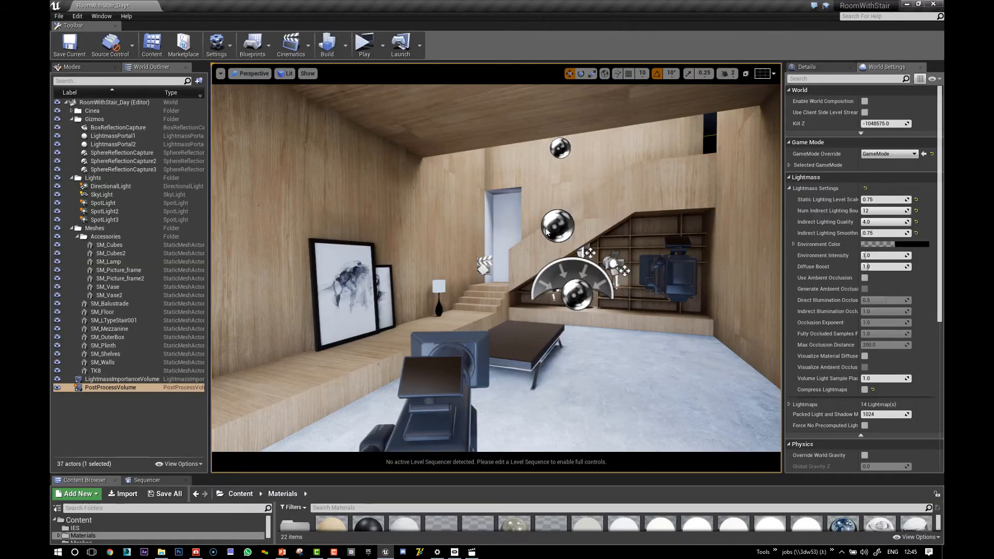
key(alt+0)
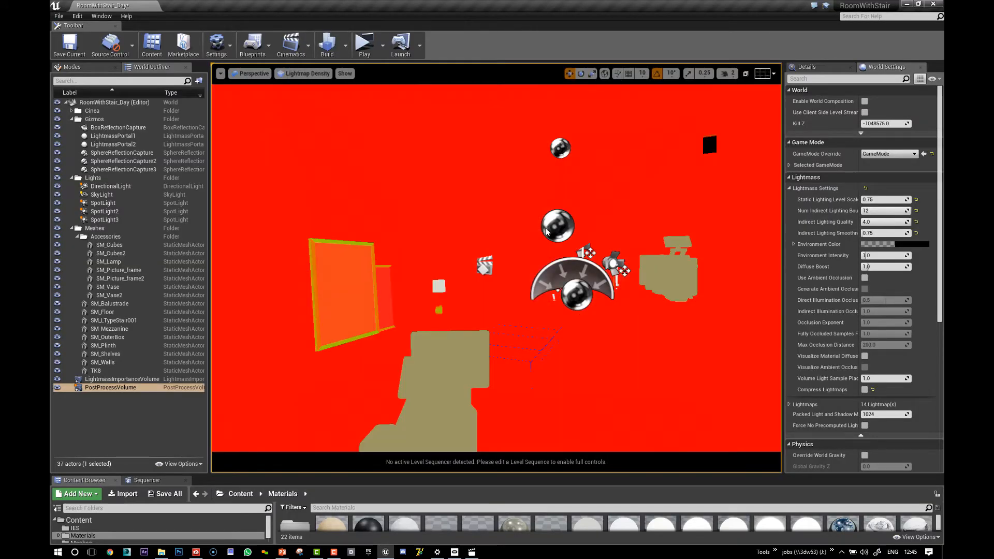
- Examine the lightmap density grid and colours on the floor, walls and objects of the room
right_drag(629, 306, 680, 364)
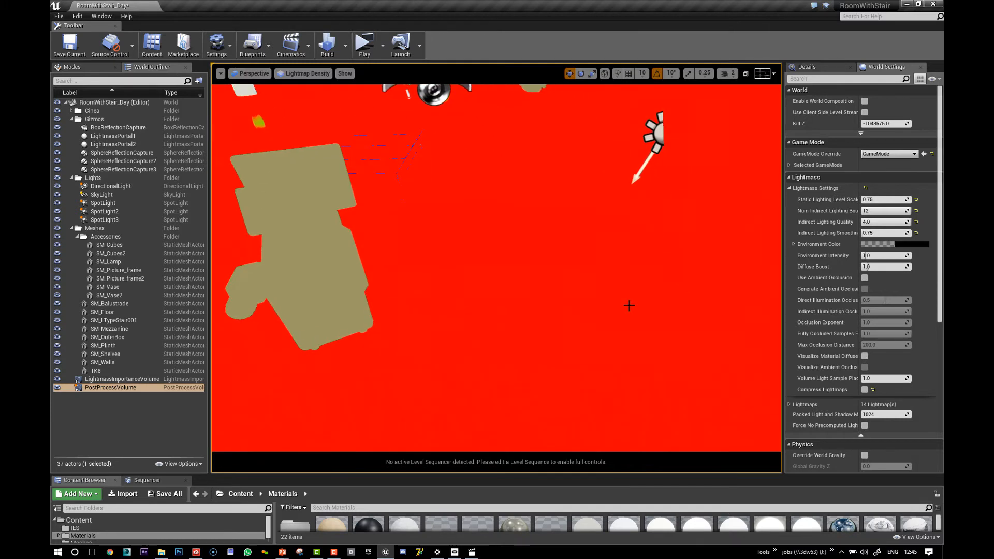
scroll(630, 305, up, 5)
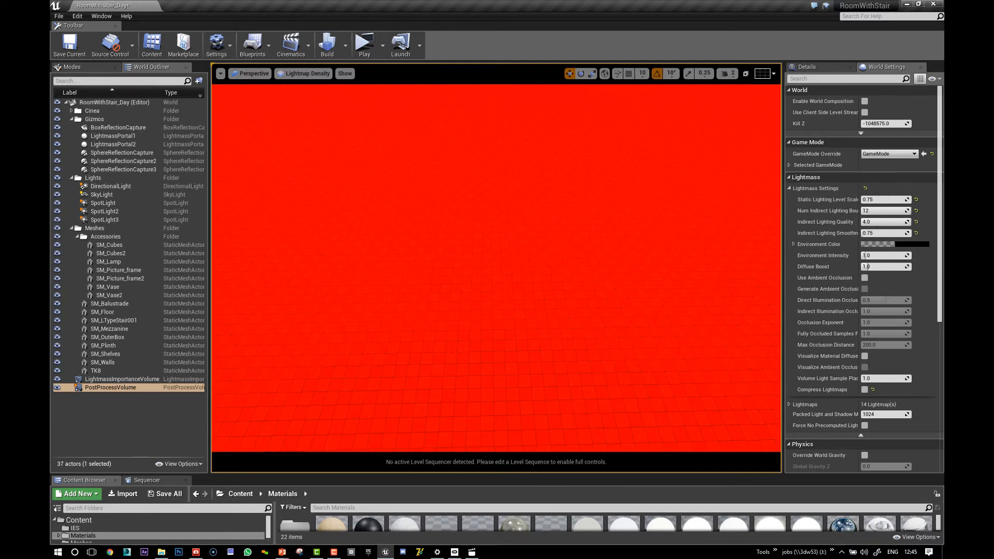
right_drag(629, 306, 640, 246)
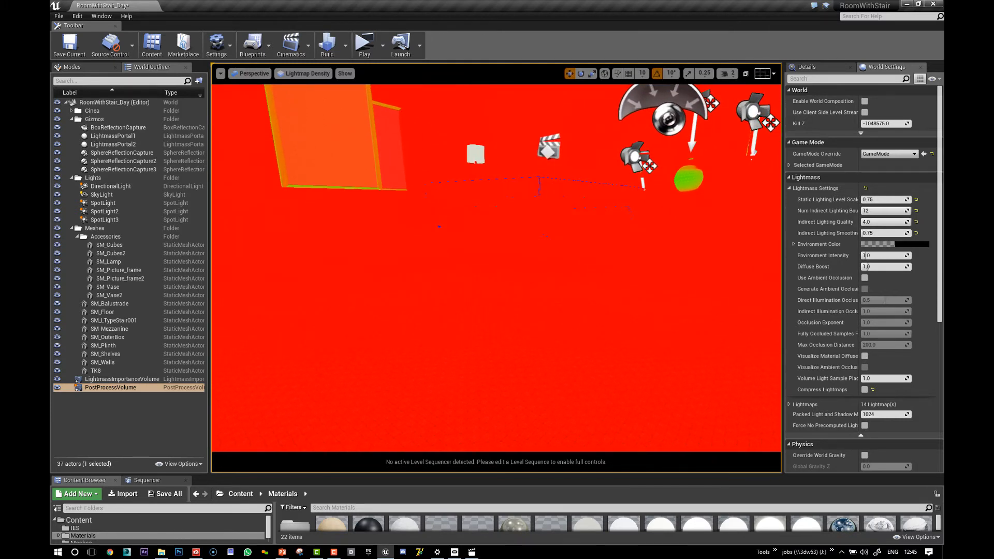
mouse_move(629, 306)
right_down()
mouse_move(565, 306)
mouse_move(627, 307)
mouse_move(658, 291)
mouse_move(660, 270)
mouse_move(639, 306)
mouse_move(663, 306)
mouse_move(676, 260)
mouse_move(637, 313)
right_up()
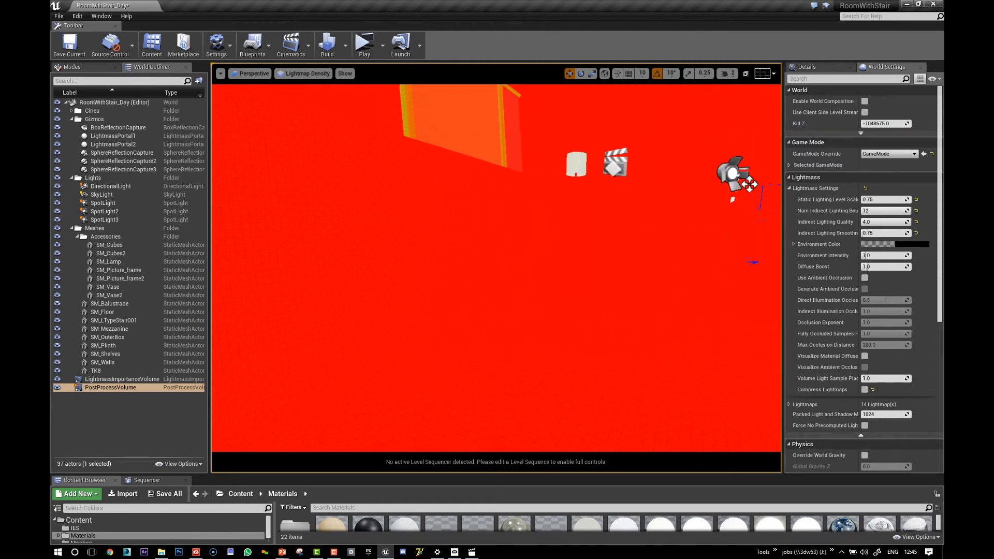
right_drag(749, 184, 657, 195)
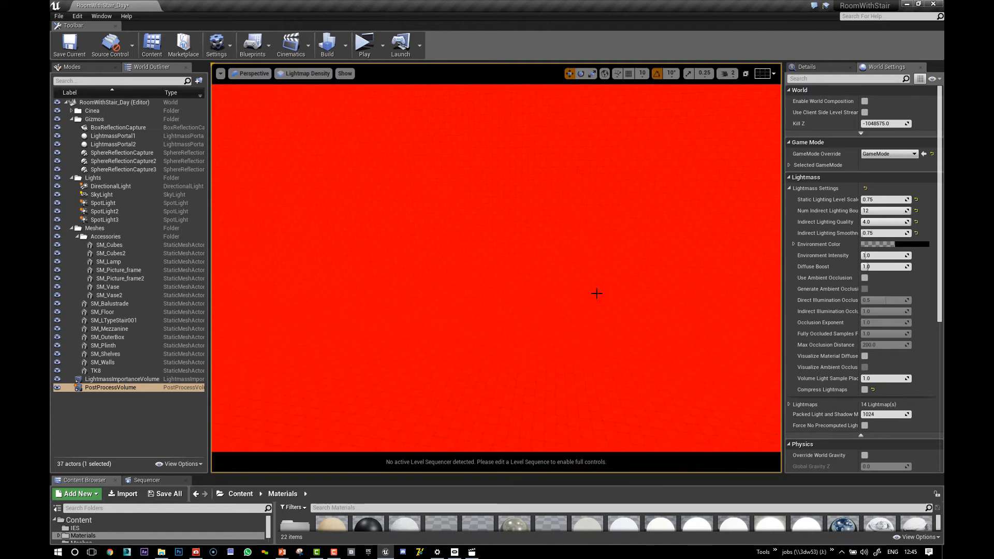
scroll(600, 292, down, 5)
right_drag(406, 265, 327, 278)
mouse_move(596, 268)
right_down()
mouse_move(654, 291)
mouse_move(665, 307)
mouse_move(632, 312)
mouse_move(582, 276)
right_up()
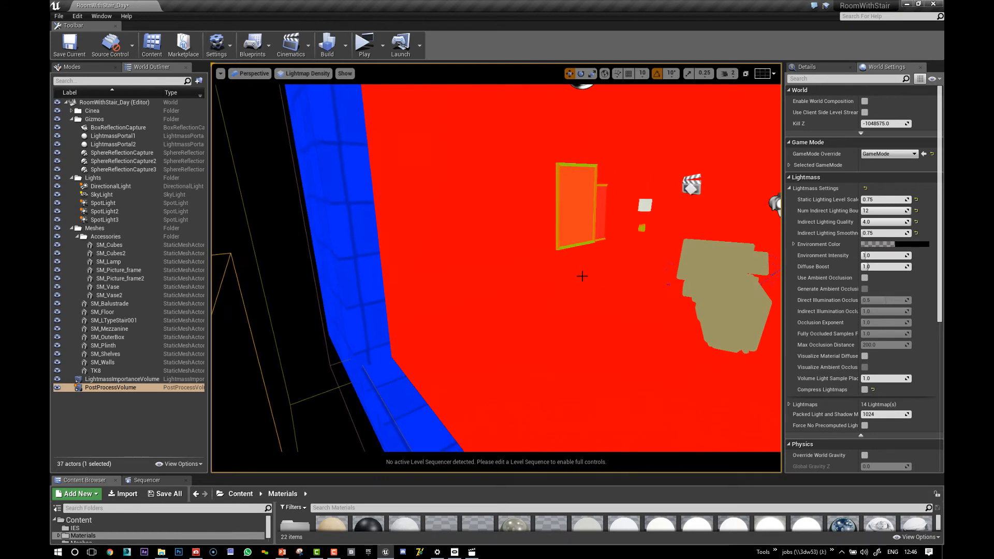
right_drag(396, 334, 400, 335)
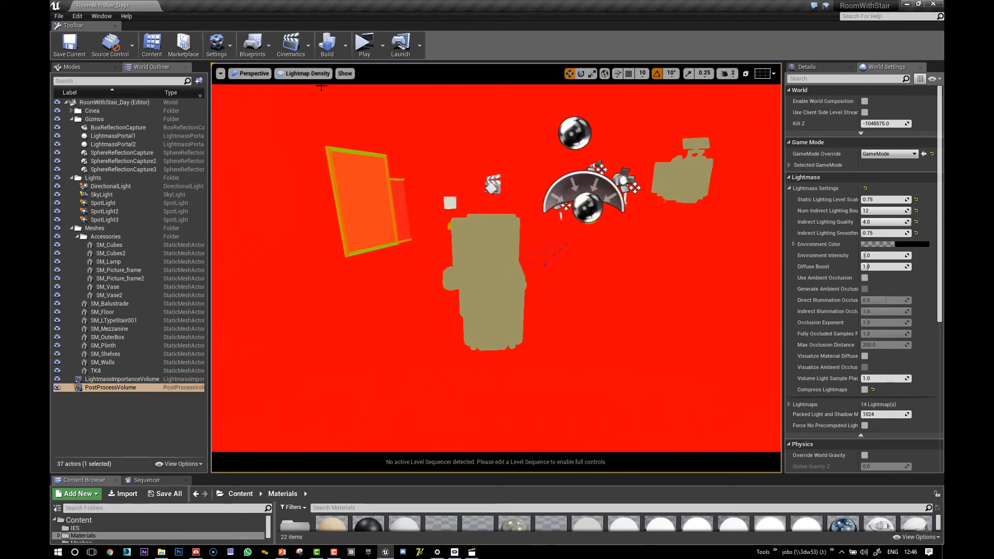
- Set the viewport back to Lit mode and examine the floor shadows around the table's legs at close range
click(308, 74)
click(295, 92)
right_drag(328, 98, 328, 98)
right_drag(626, 291, 470, 275)
scroll(629, 309, up, 5)
scroll(864, 279, down, 1)
right_drag(557, 317, 515, 368)
key(w)
right_drag(420, 313, 420, 312)
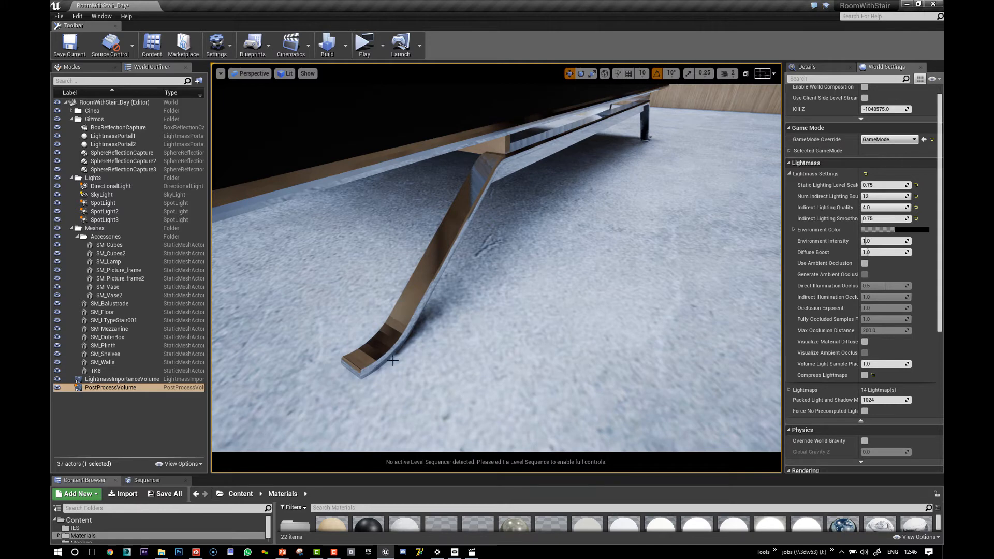
scroll(429, 363, down, 5)
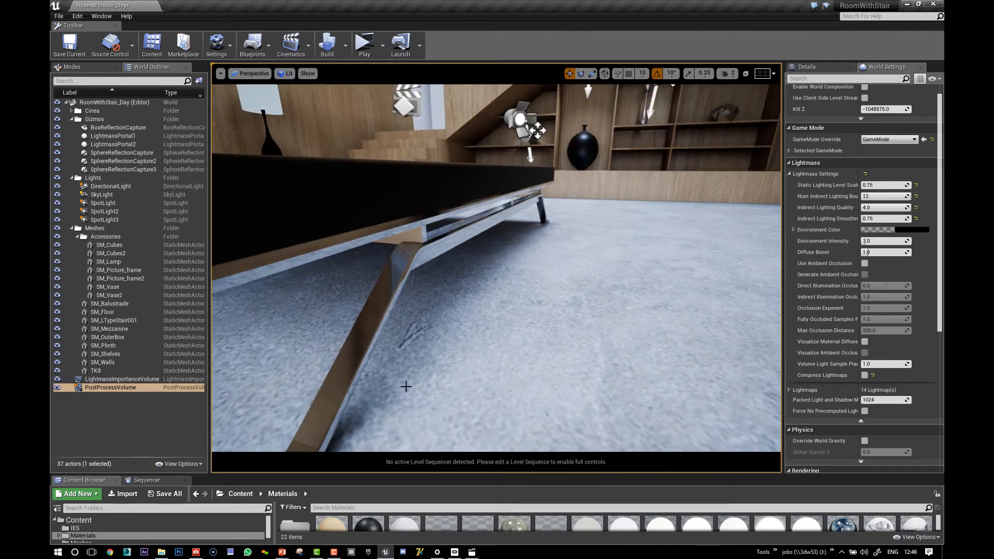
middle_drag(406, 387, 406, 387)
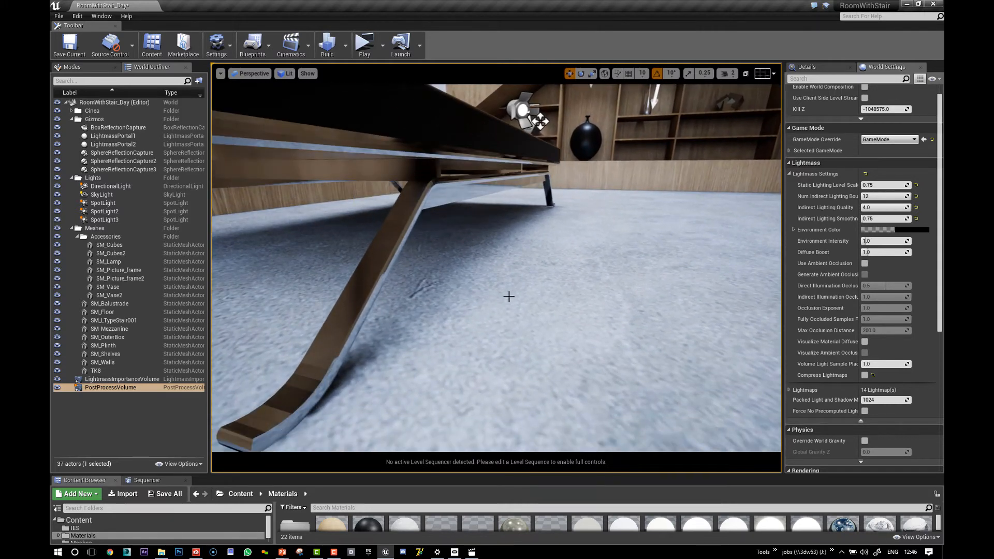
right_drag(509, 297, 509, 297)
right_drag(496, 268, 534, 353)
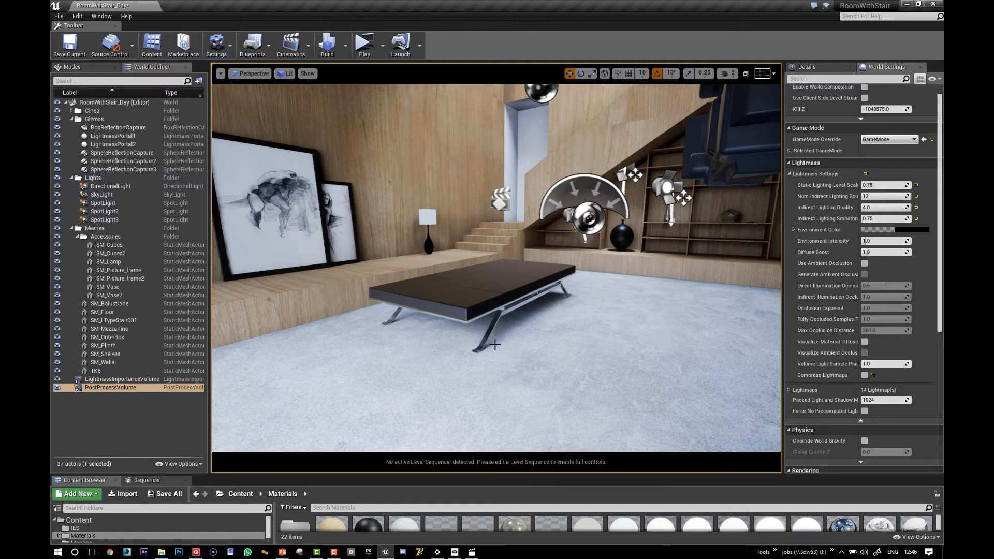
- In Lightmap Density mode, try an overridden light map resolution of 1208 on SM_Floor and undo the change
key(alt+0)
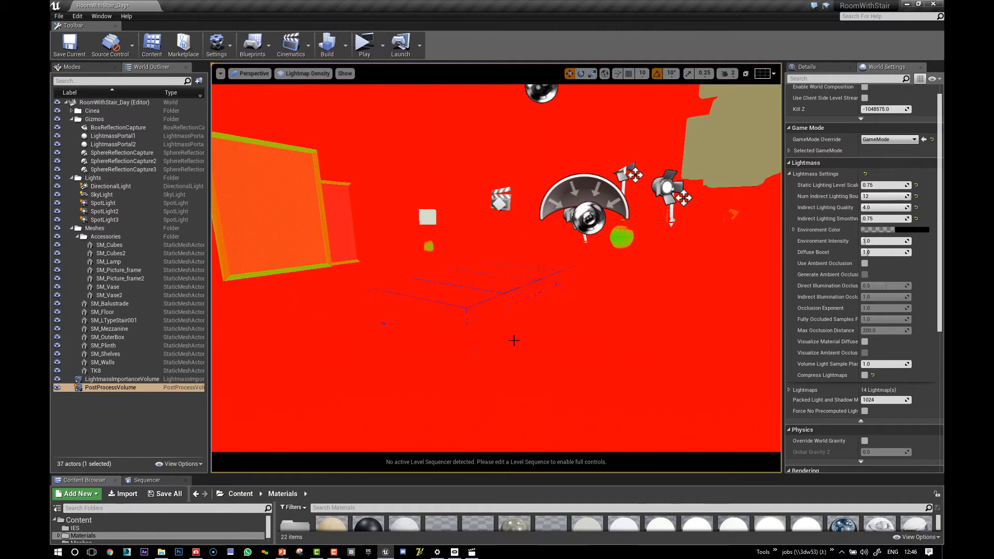
click(505, 360)
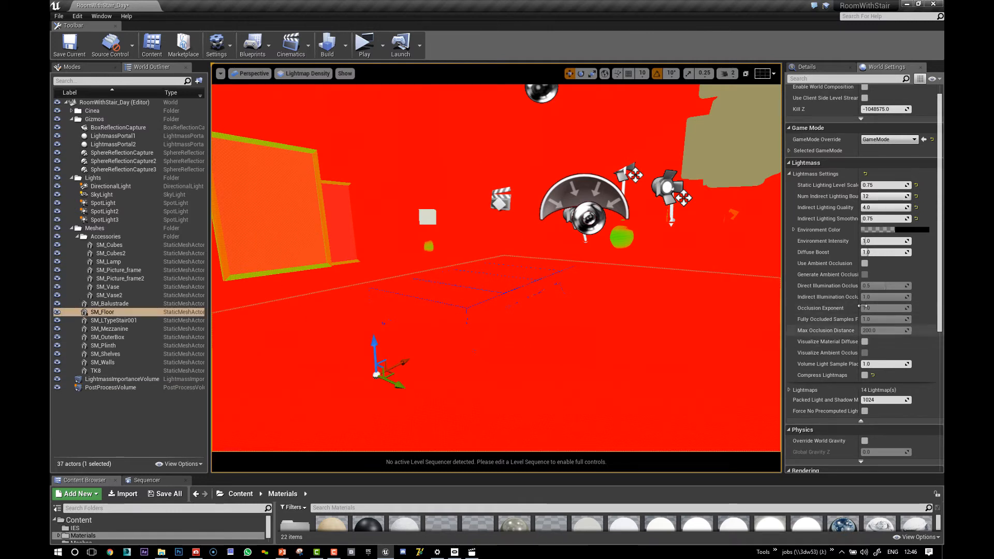
click(808, 67)
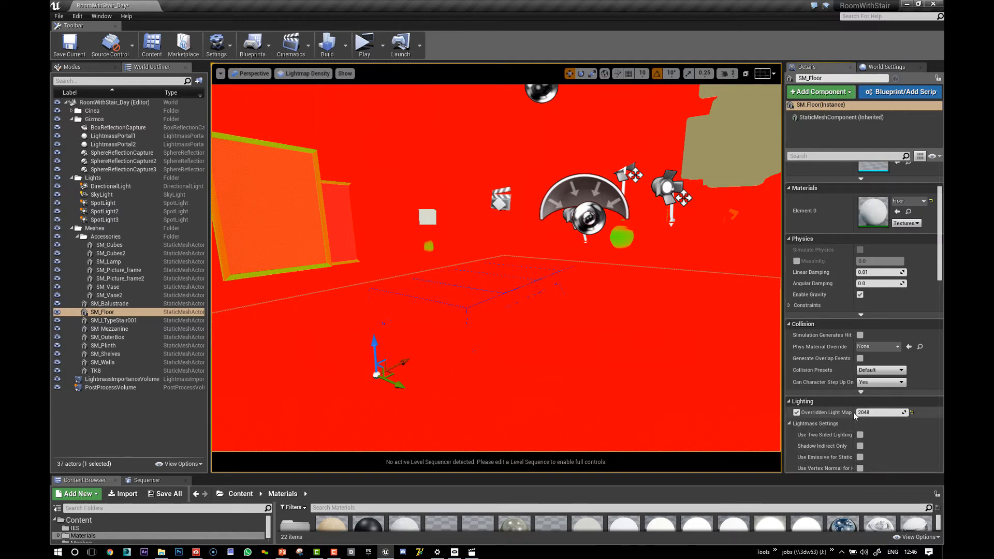
drag(854, 412, 871, 410)
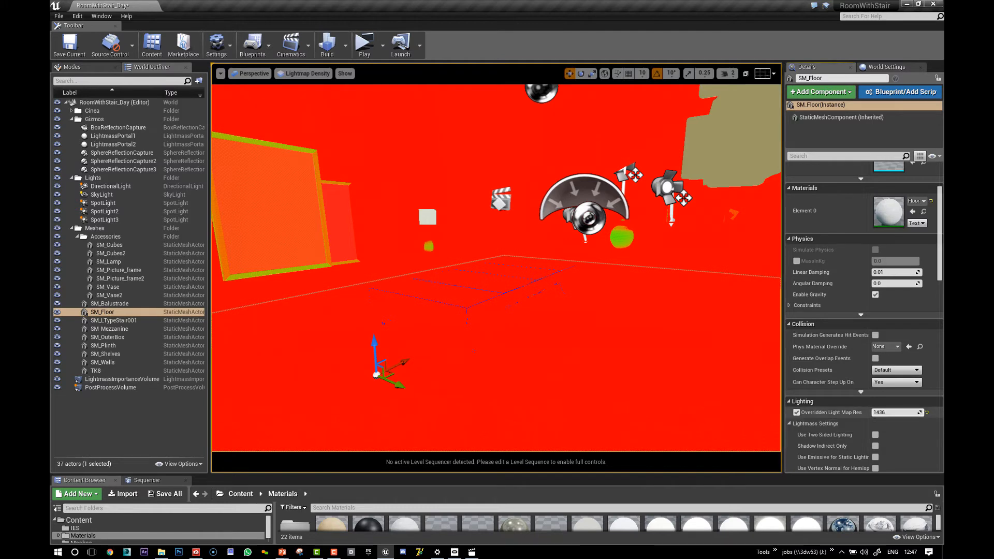
drag(919, 412, 907, 412)
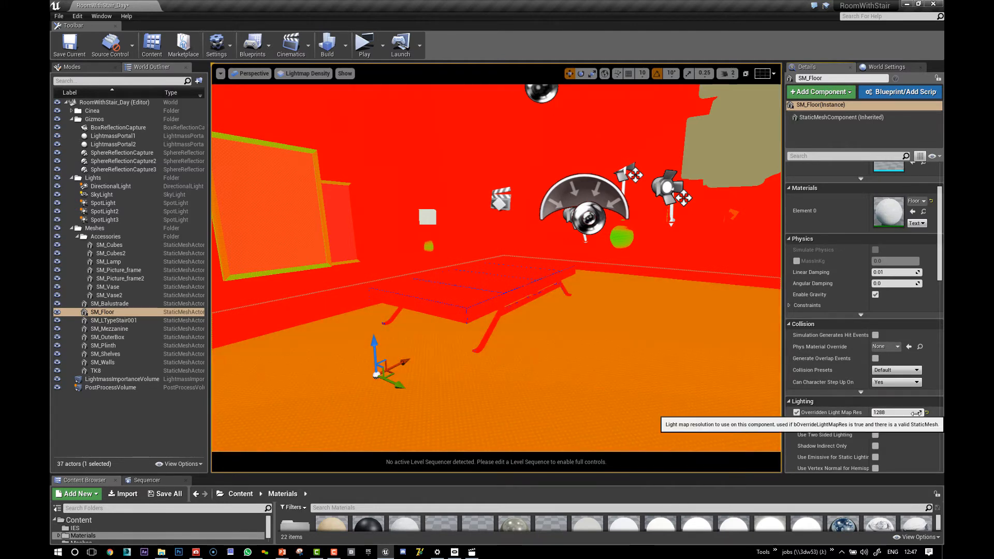
drag(916, 413, 912, 413)
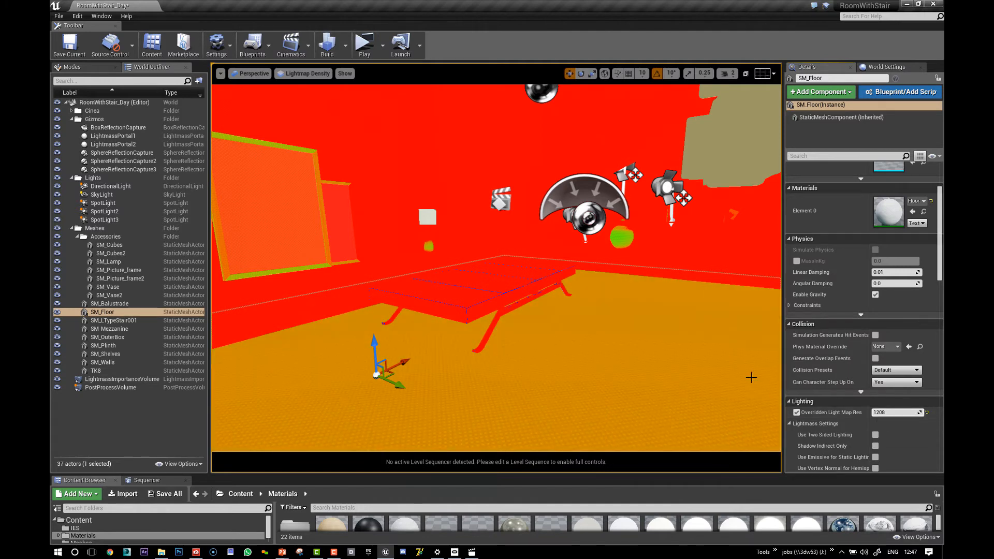
right_drag(496, 268, 502, 265)
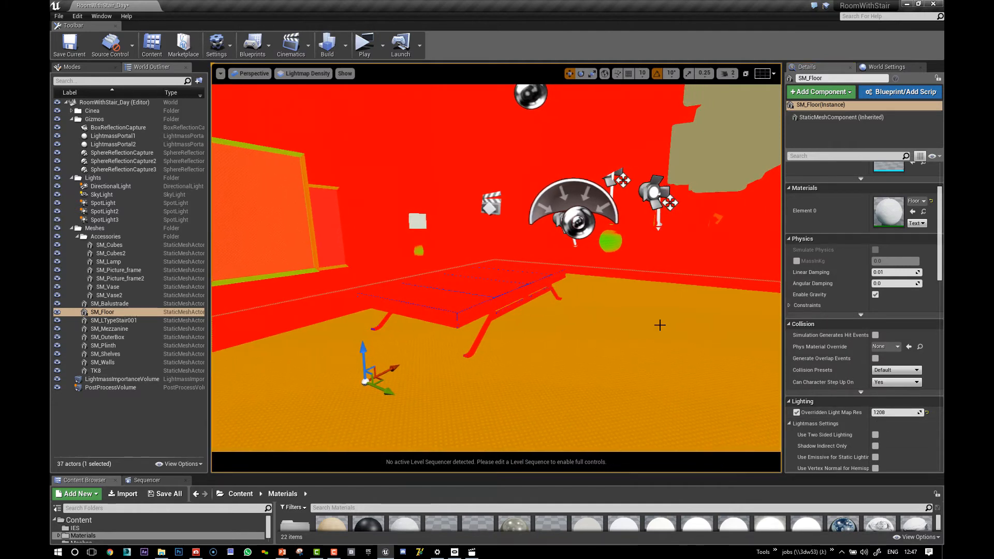
key(ctrl+z)
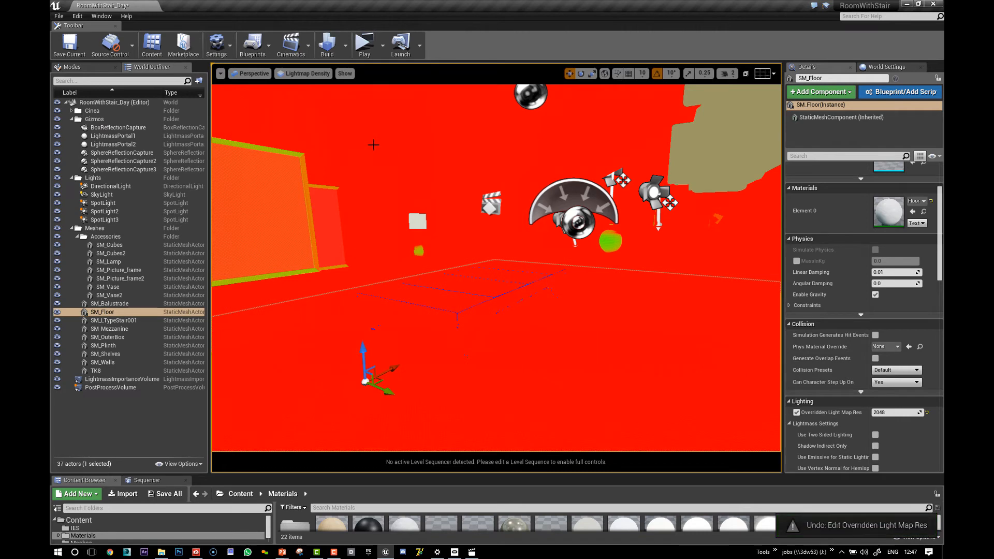
- Return the viewport to Lit mode to show the whole room
click(306, 73)
click(293, 94)
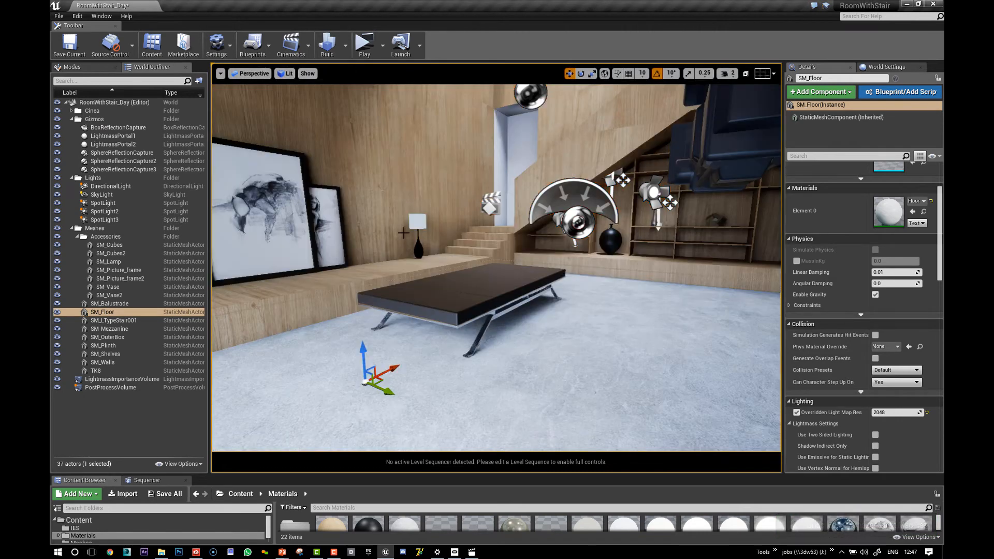
right_drag(404, 233, 445, 223)
key(e)
key(s)
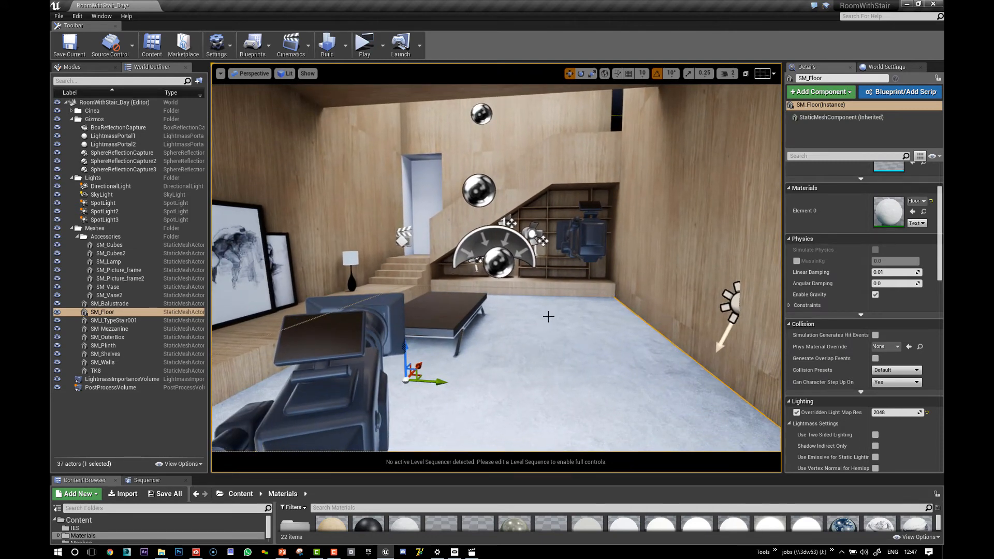
- Advance the slide show to the Build time issues slide and switch back to the Unreal Editor
key(alt+Tab)
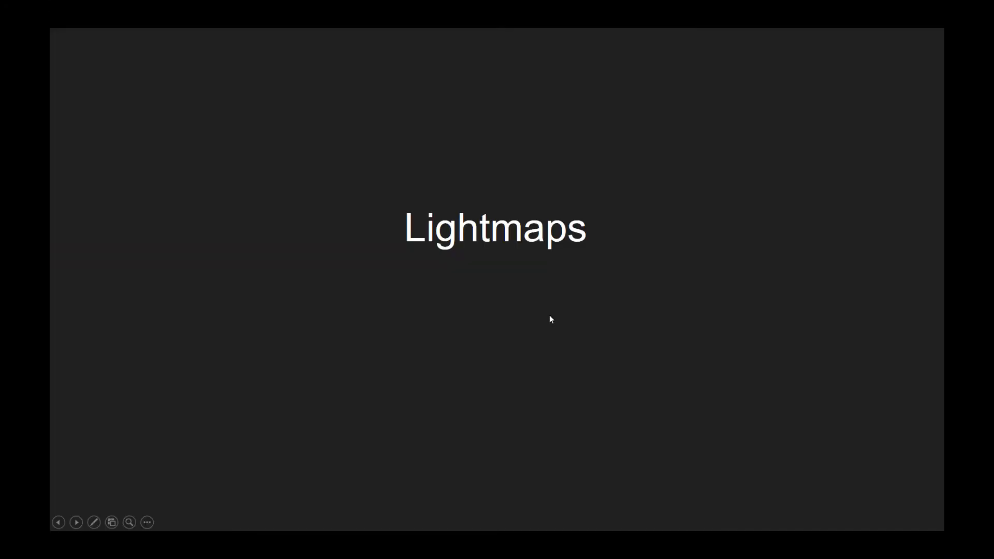
click(549, 316)
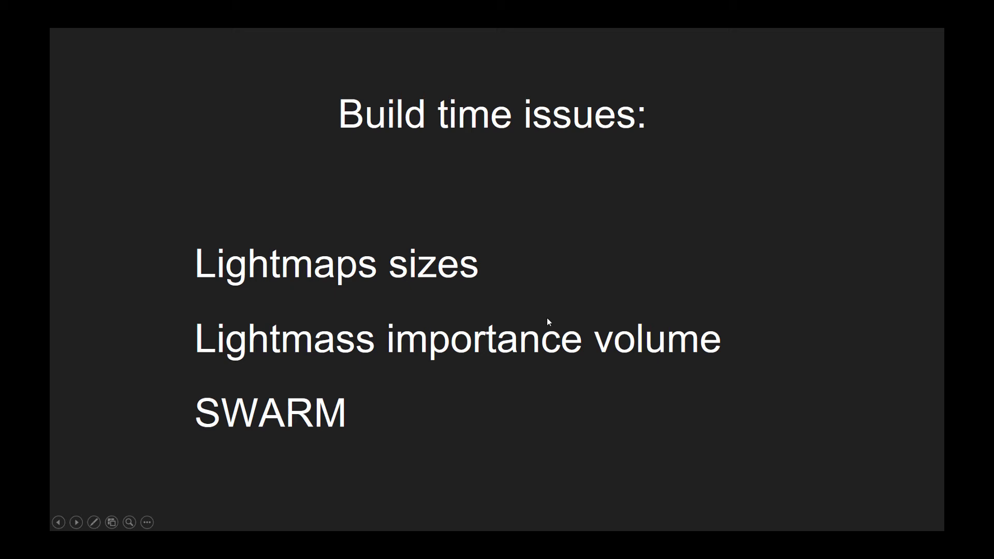
key(alt+Tab)
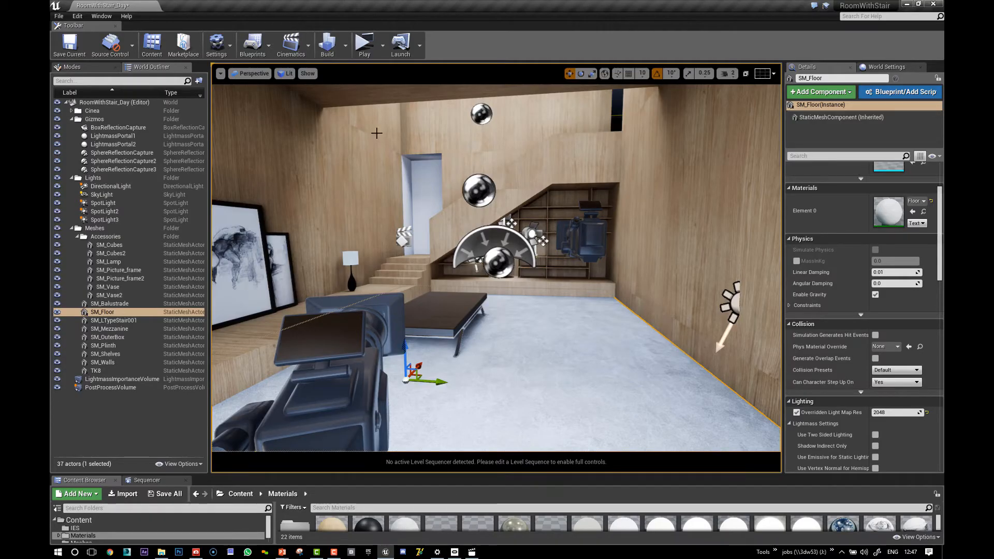
- Set the lighting build quality to Preview
click(345, 54)
mouse_move(365, 83)
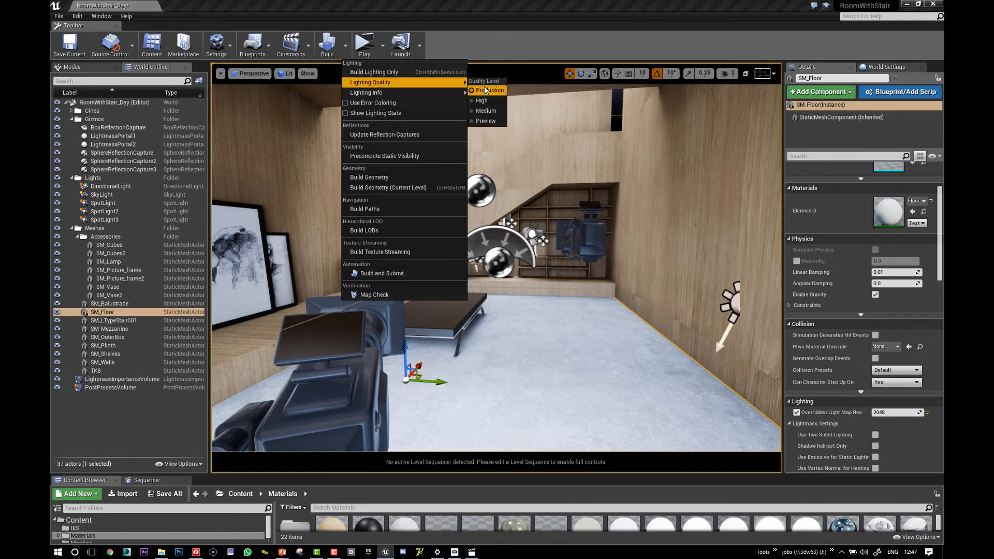
click(477, 121)
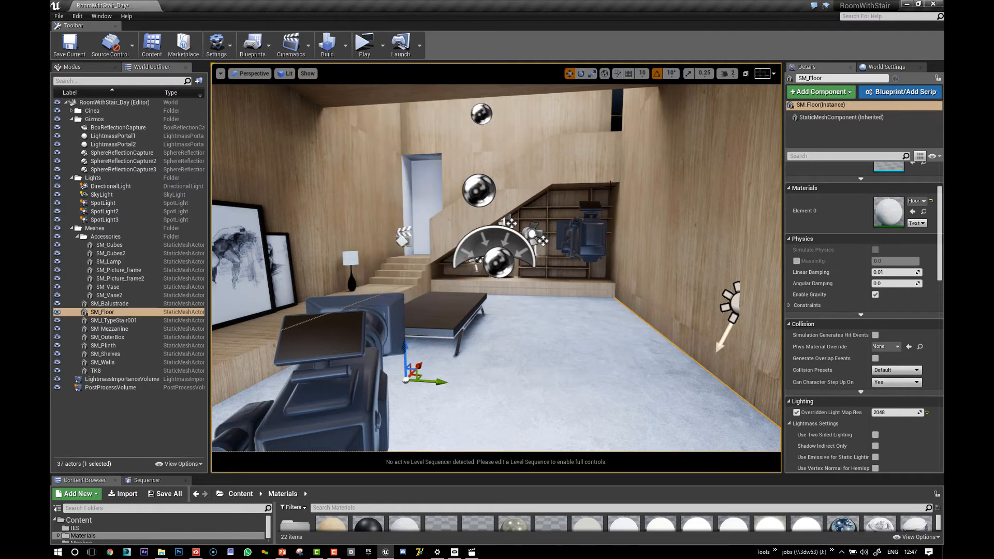
- Select the sky light and examine the room's lighting from farther back, including the wall, cameras and table
click(484, 242)
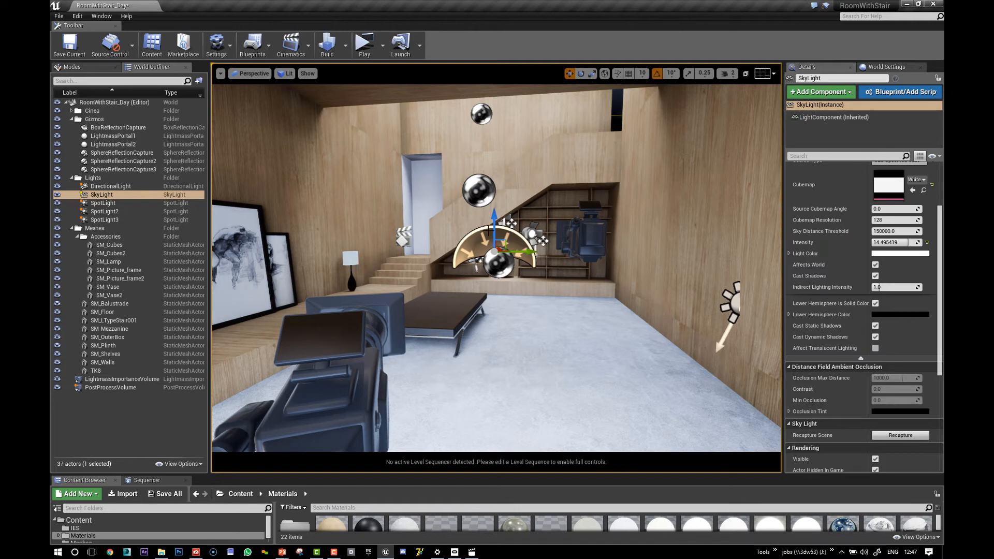
key(s)
right_drag(500, 244, 416, 203)
key(d)
key(s)
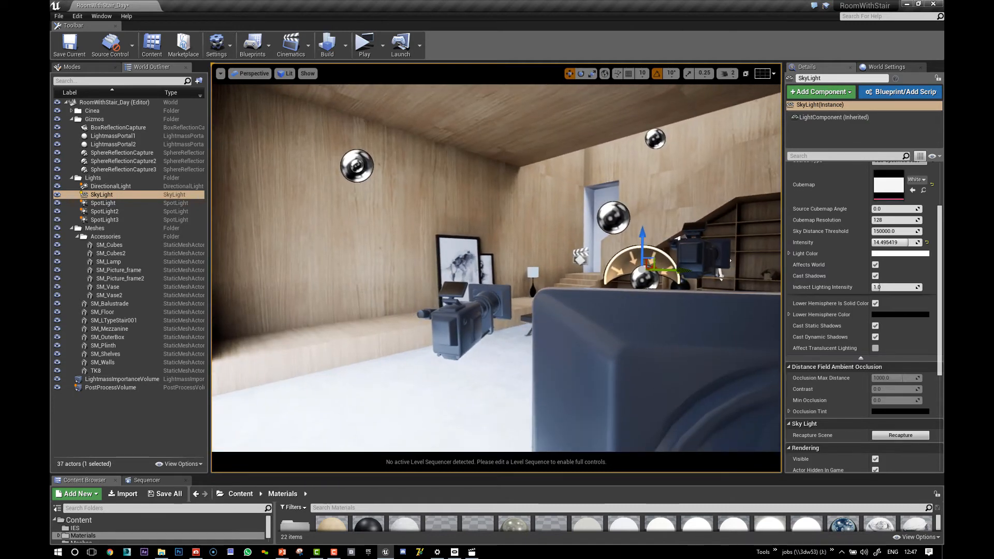
right_drag(585, 252, 526, 250)
key(a)
key(w)
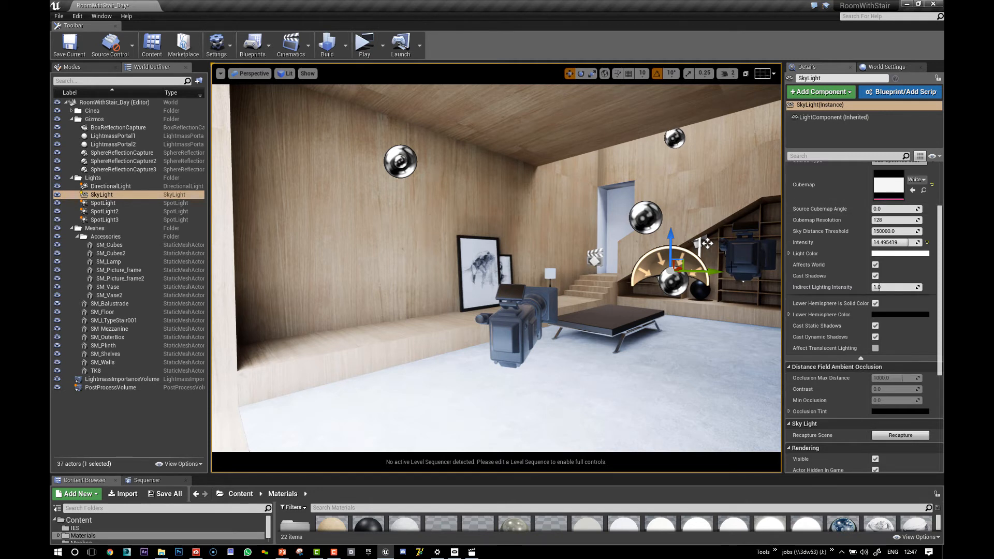
- Set the Lightmass Indirect Lighting Quality to 1.0 in the world settings and check the available lighting build quality levels
click(348, 52)
mouse_move(386, 83)
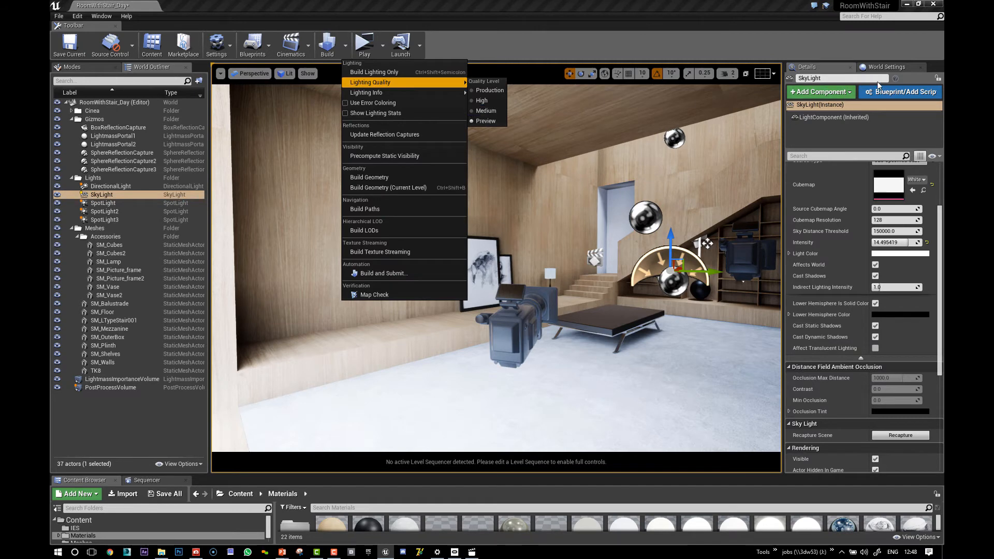
click(886, 67)
click(891, 207)
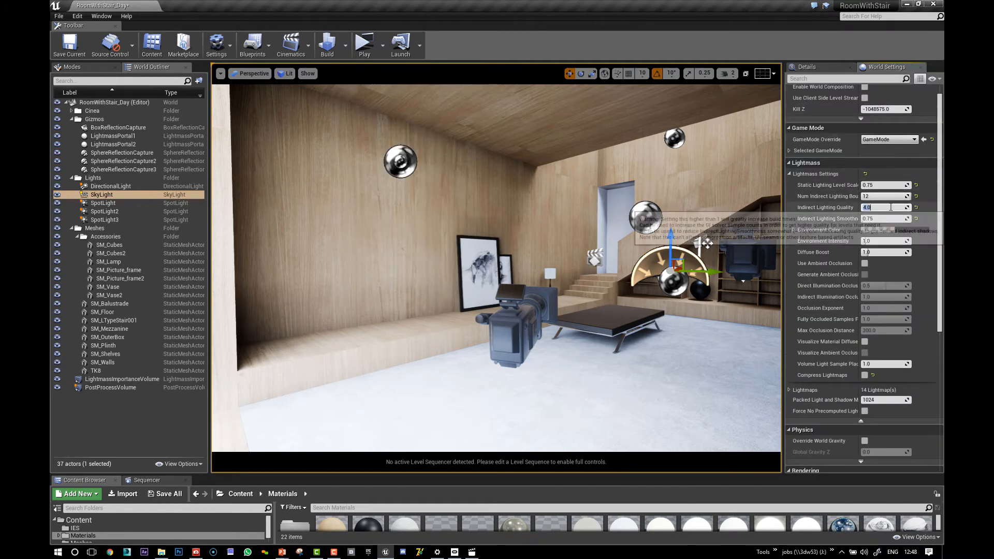
text(1)
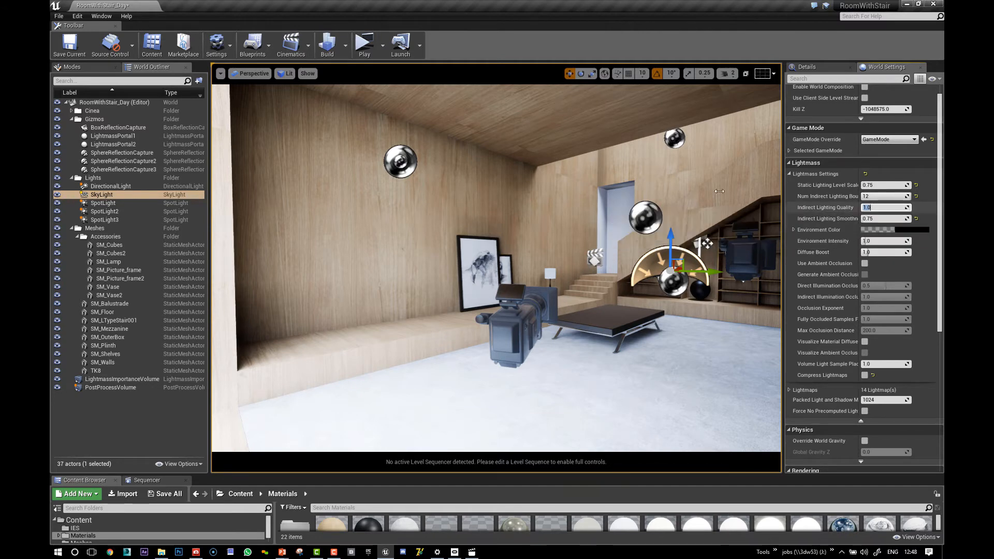
click(345, 46)
mouse_move(365, 85)
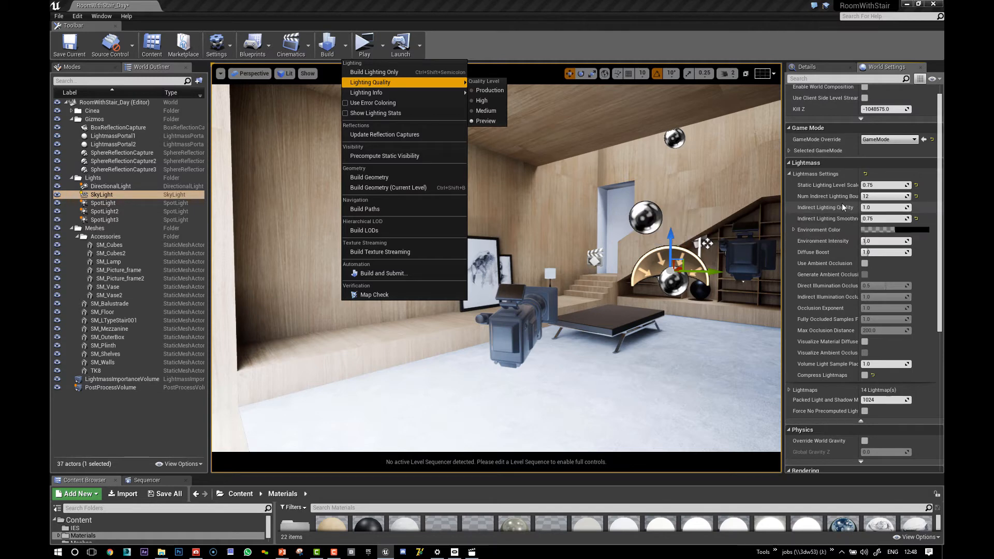
- Examine the room in the Lightmap Density view mode and return the viewport to Lit mode
right_drag(692, 185, 739, 186)
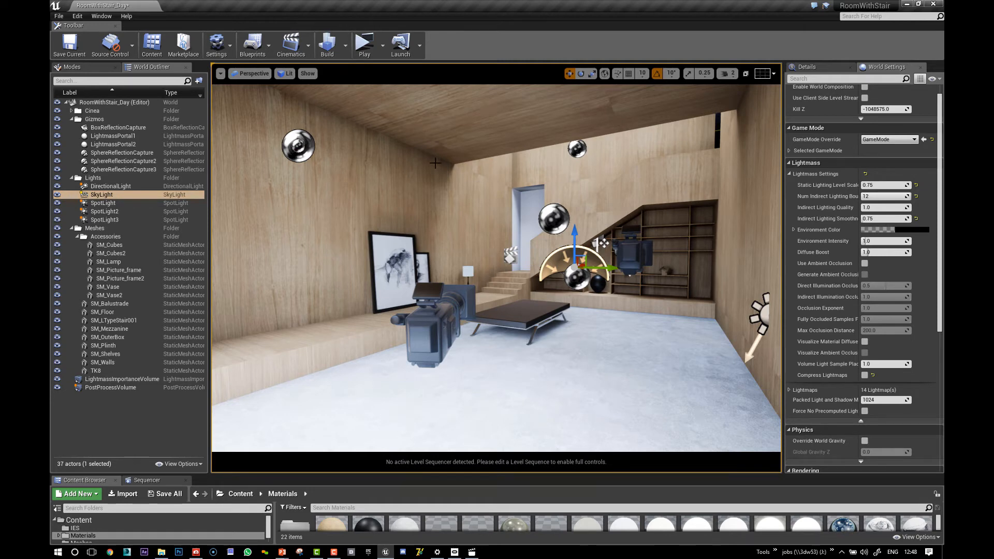
click(283, 74)
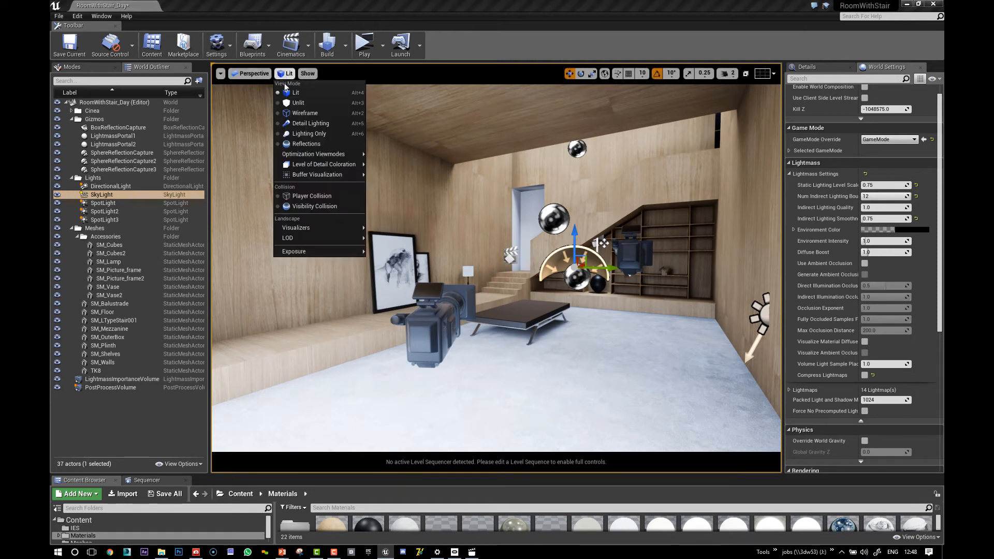
mouse_move(313, 154)
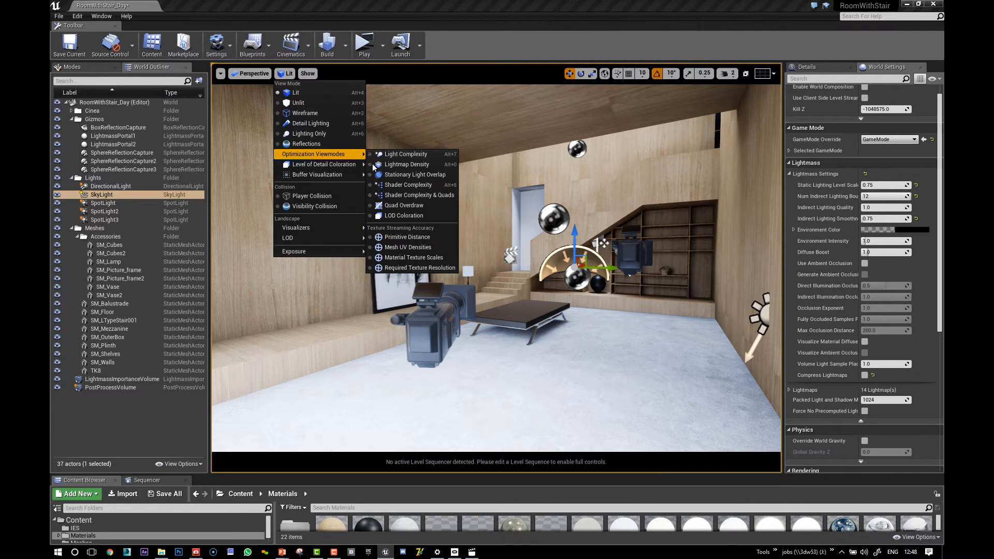
click(399, 164)
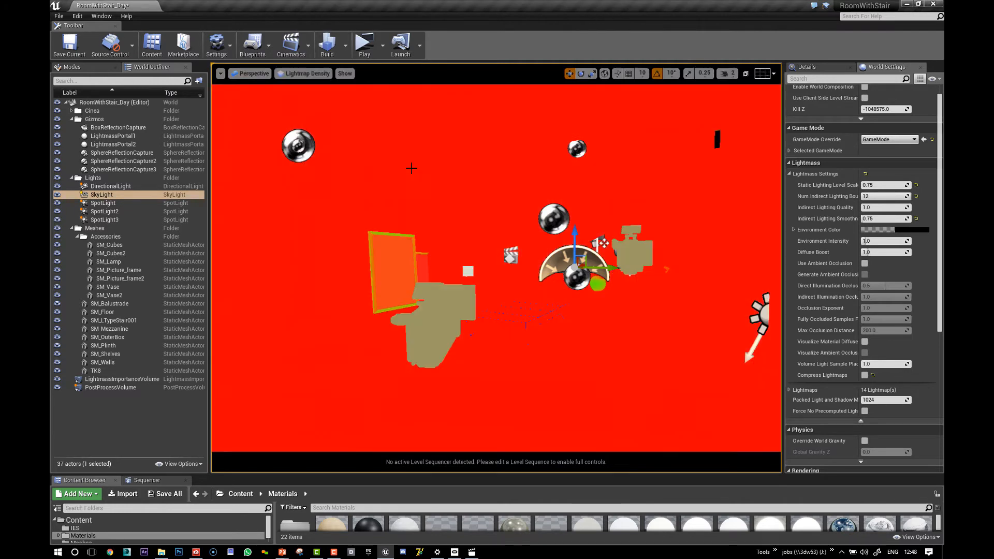
click(317, 74)
click(315, 92)
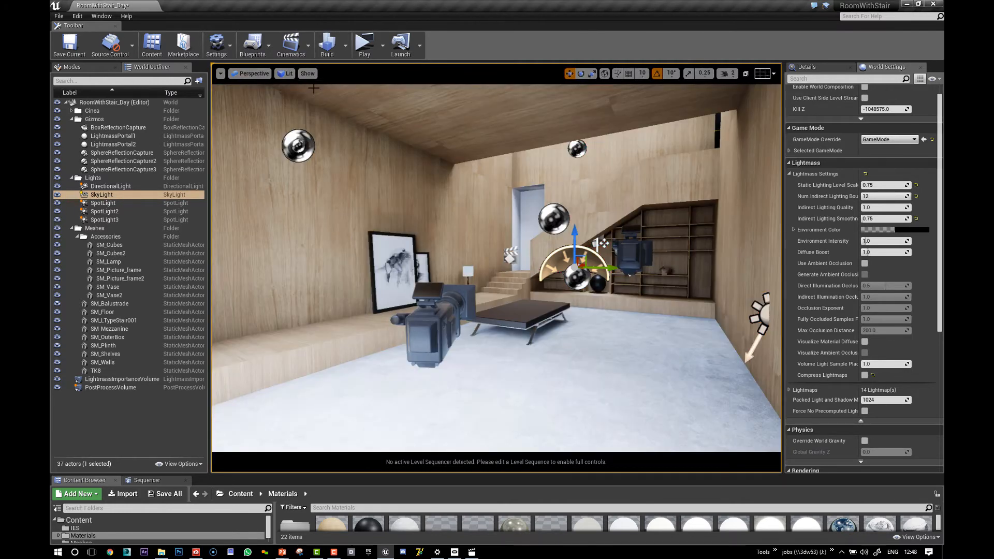
- Switch to PowerPoint, end the slide show at the Build time issues slide, and return to the Unreal Editor
key(alt+Tab)
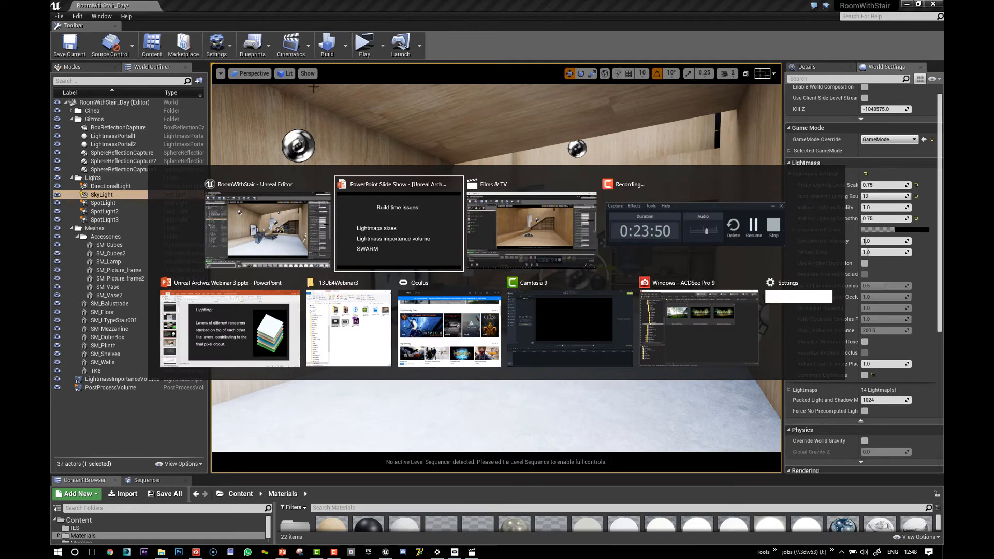
click(386, 226)
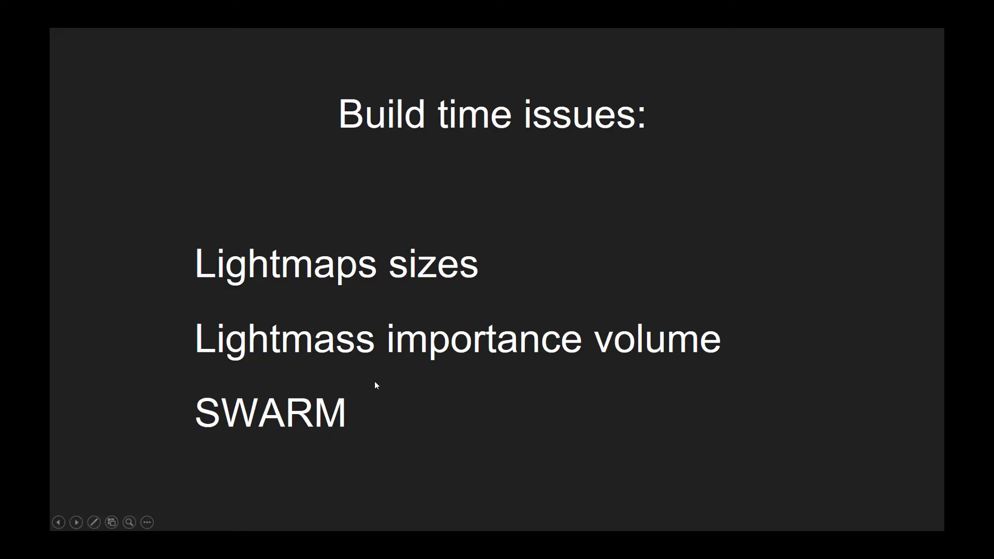
key(super)
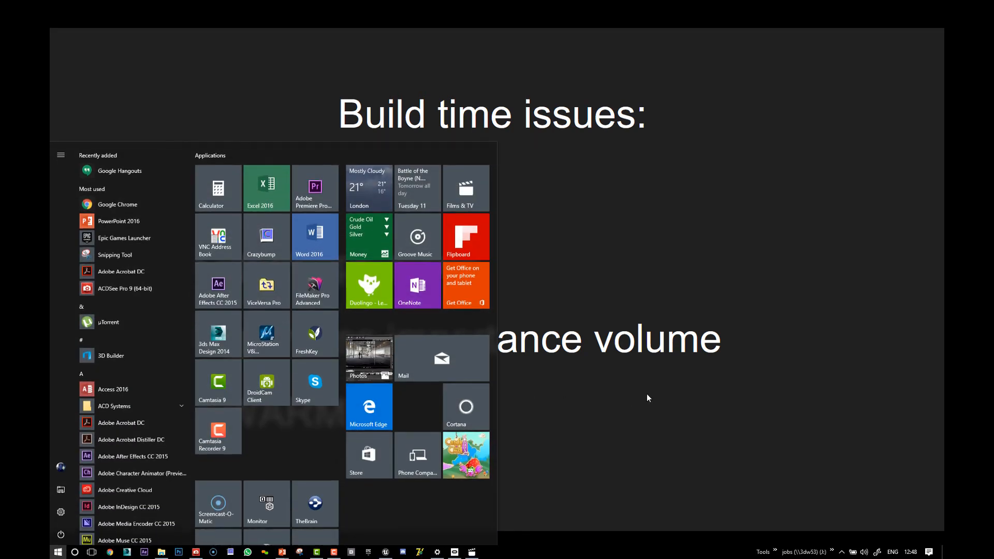
key(super)
key(Escape)
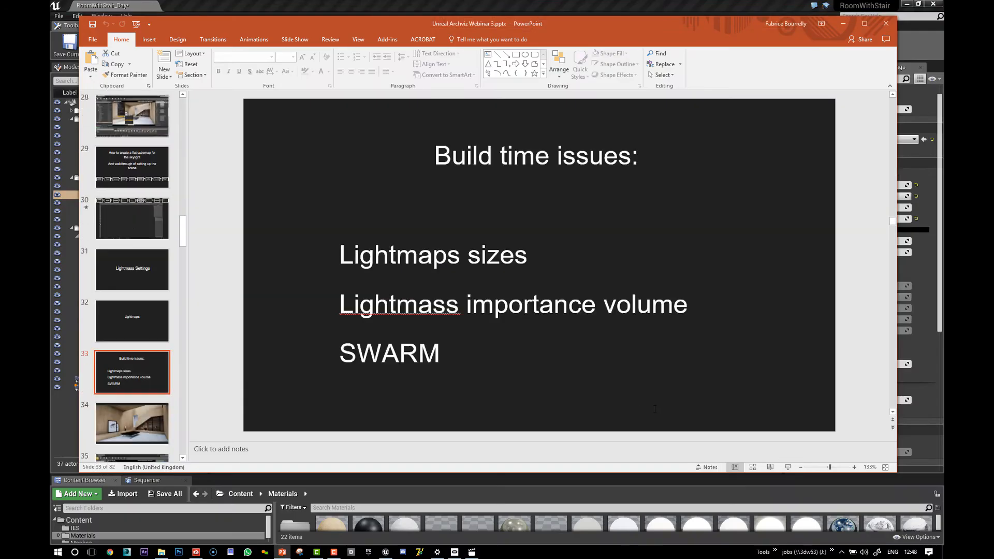
click(841, 553)
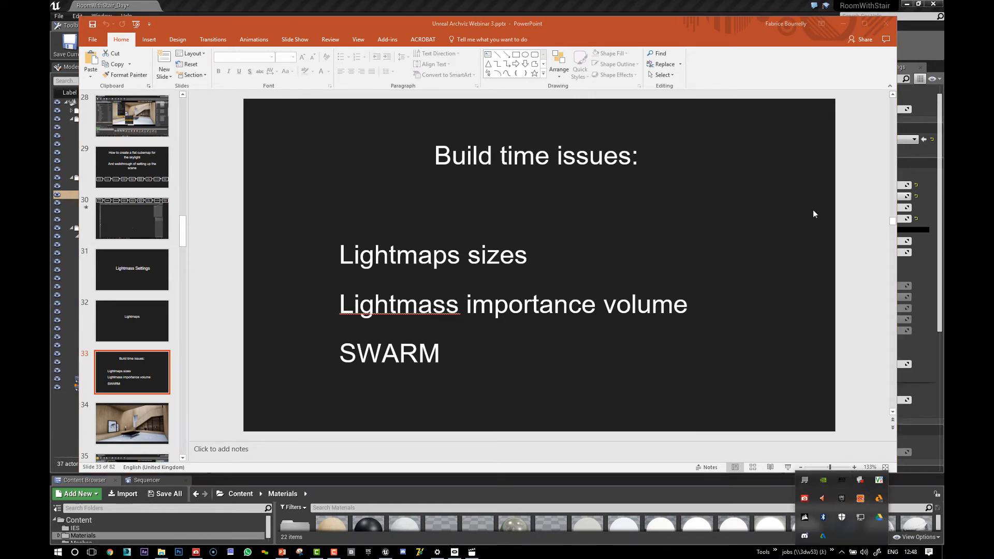
click(686, 5)
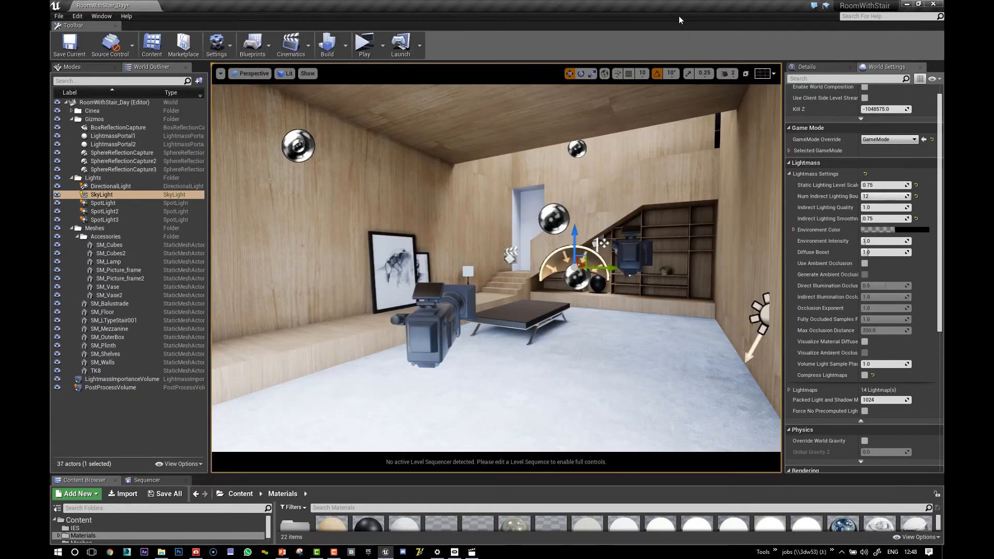
click(346, 54)
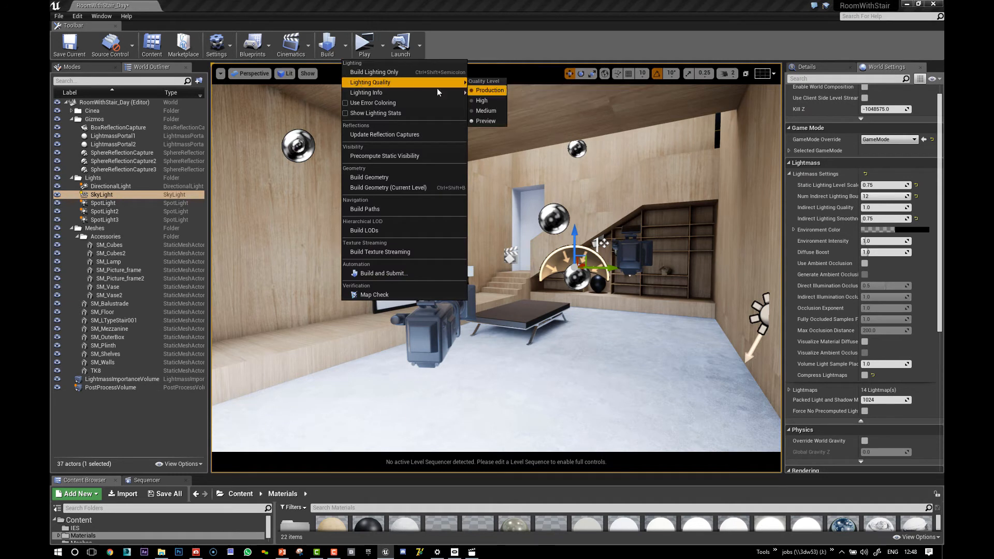
mouse_move(437, 92)
click(566, 51)
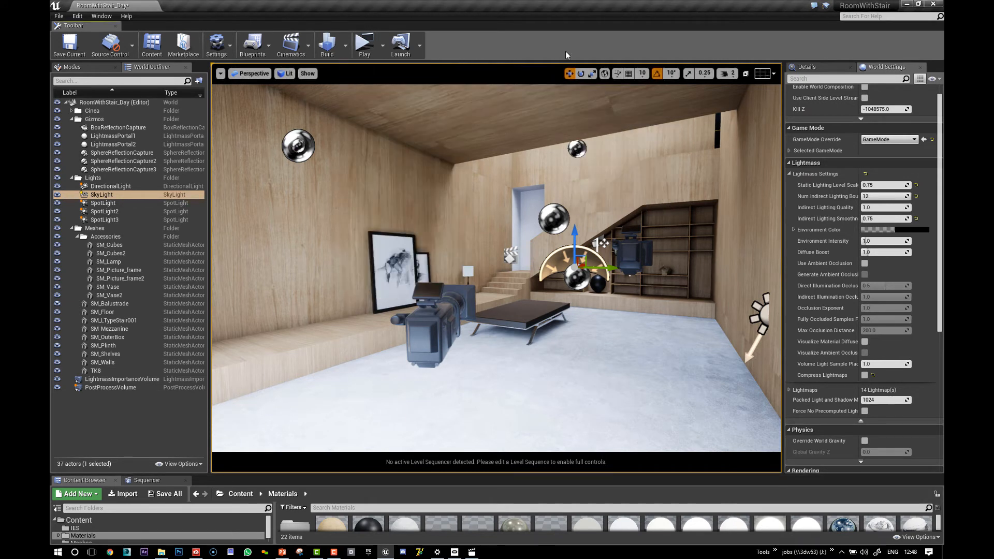
click(842, 552)
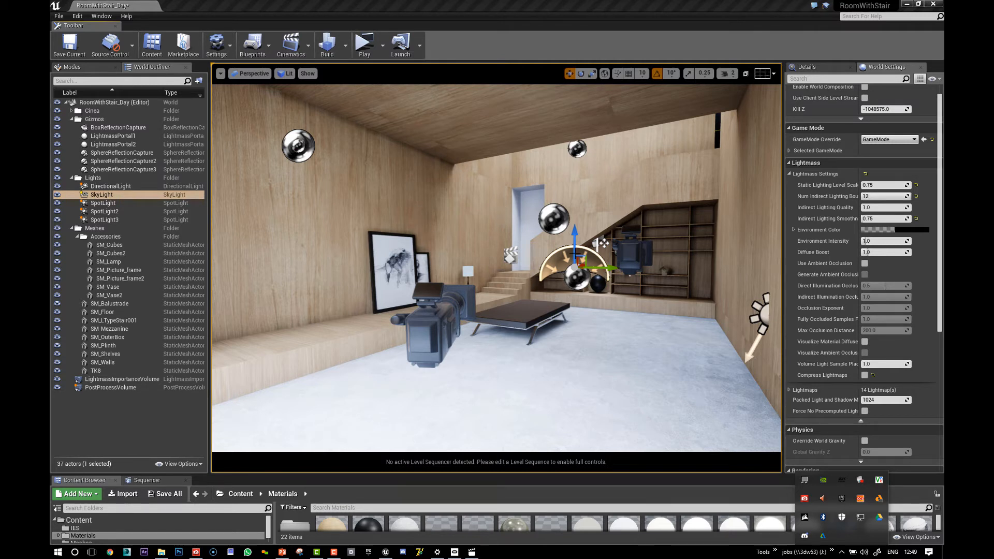
right_drag(595, 252, 600, 251)
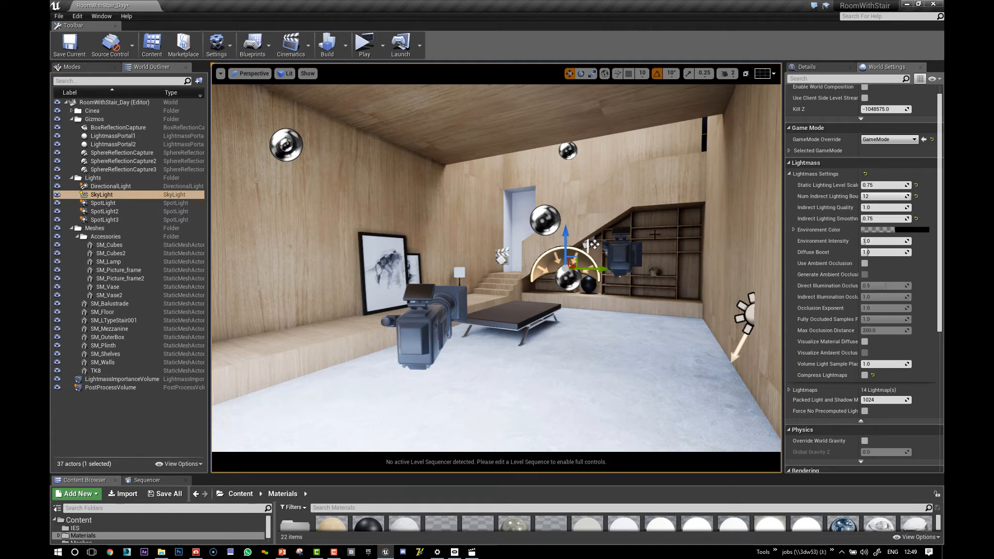
key(alt+Tab)
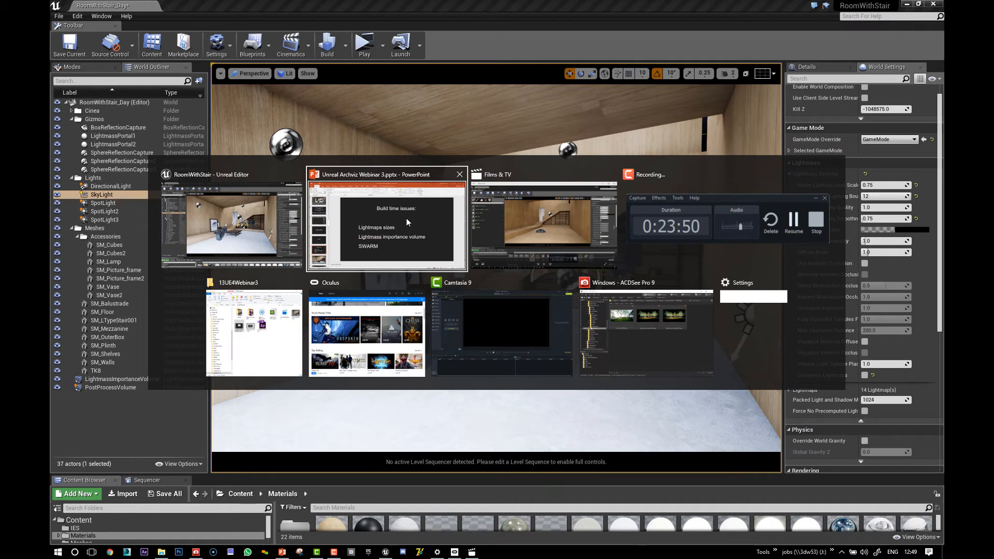
click(488, 48)
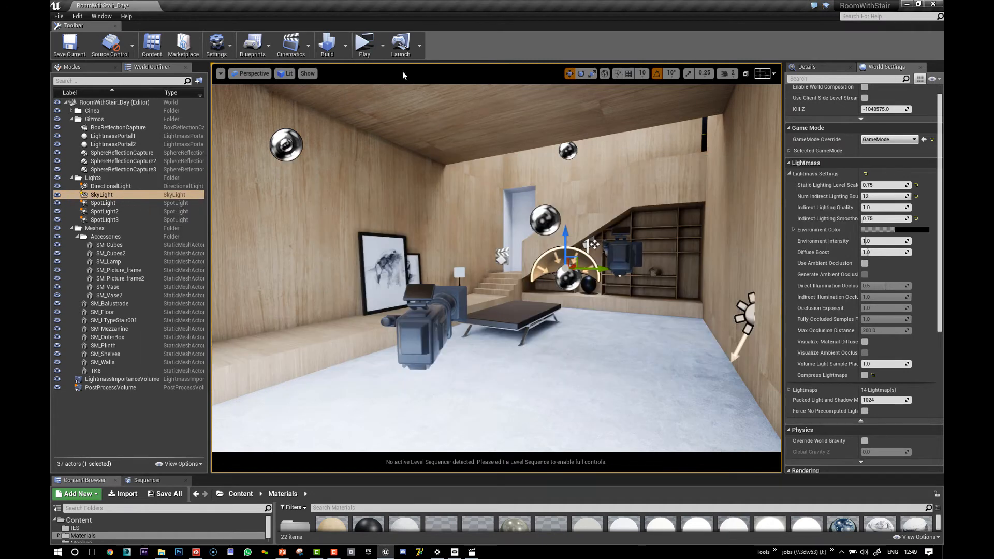
- Open the Lighting StaticMesh Info statistics for the current level and reposition the statistics window over the viewport
click(345, 53)
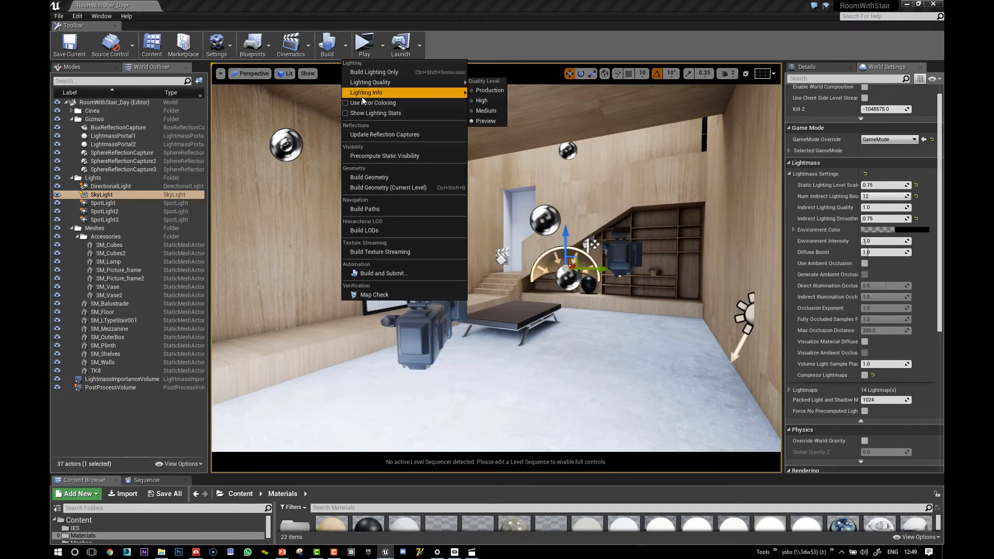
mouse_move(362, 95)
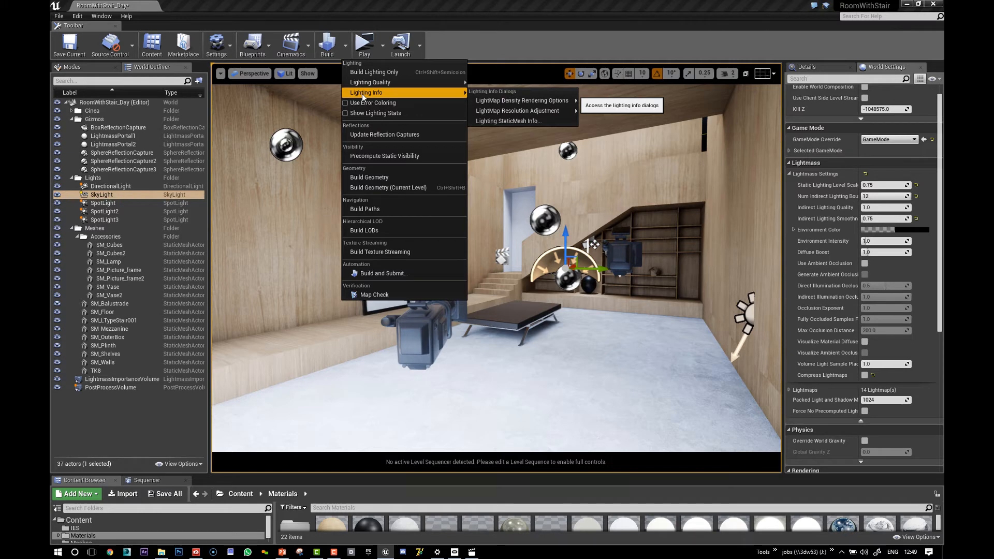
click(488, 120)
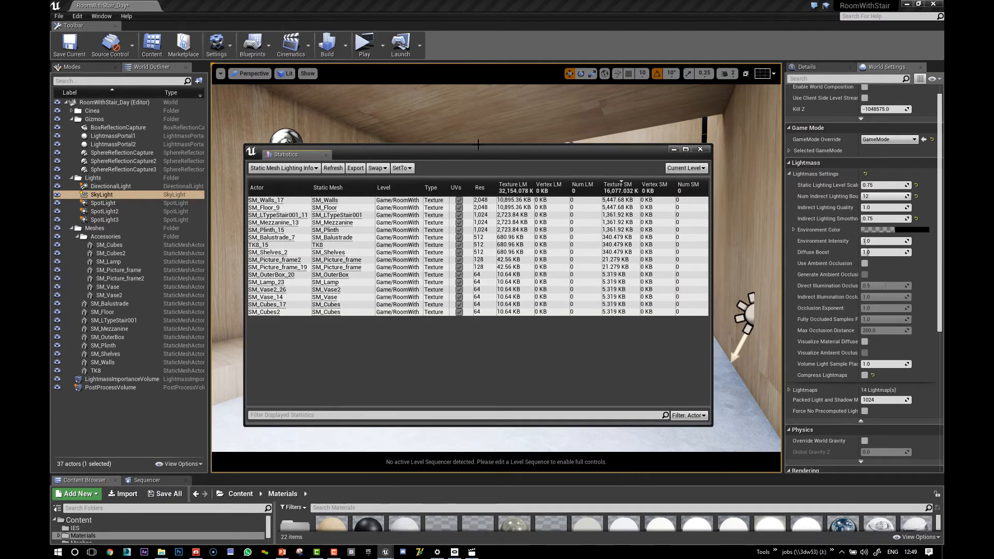
drag(477, 151, 506, 129)
- Look at the Lighting Build Info statistics and return to the Static Mesh Lighting Info list
click(342, 148)
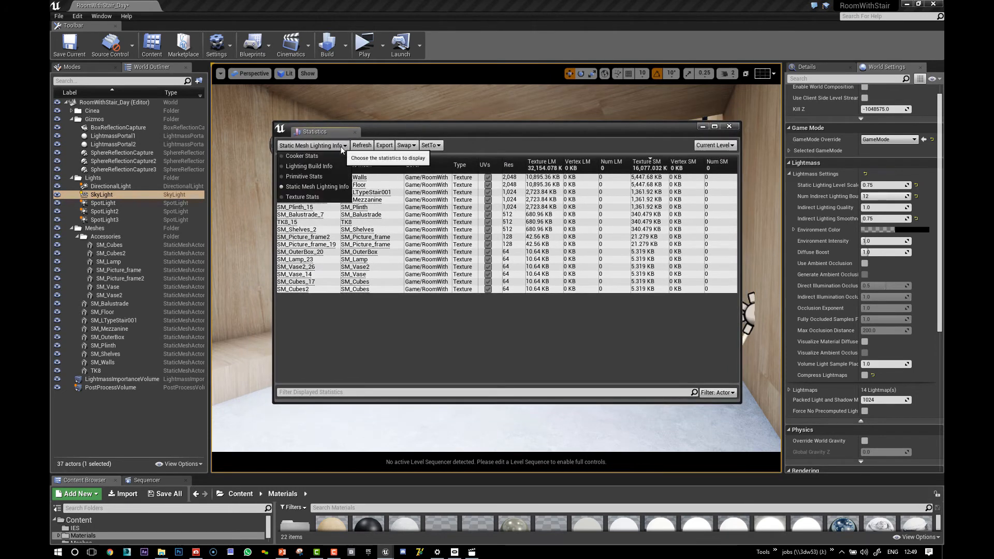
click(296, 166)
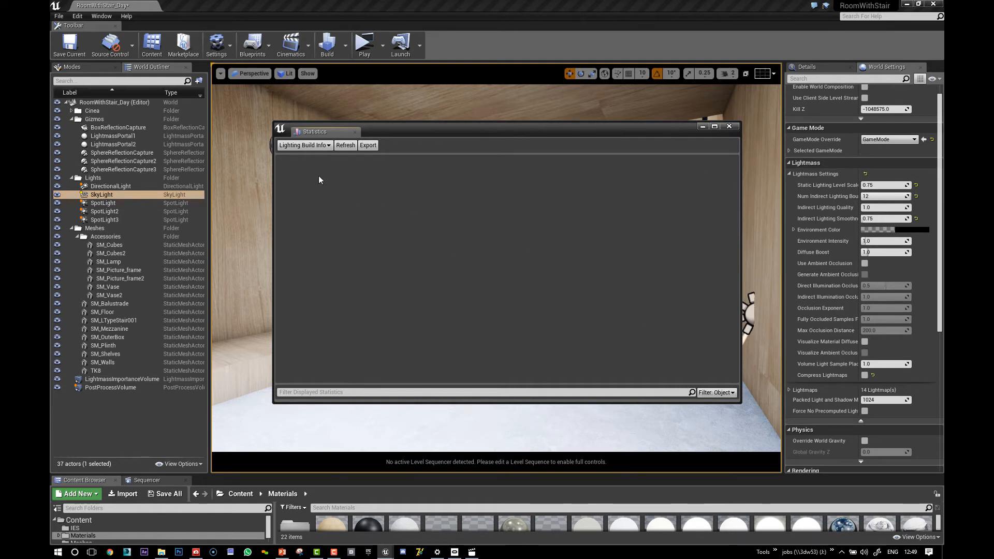
click(318, 148)
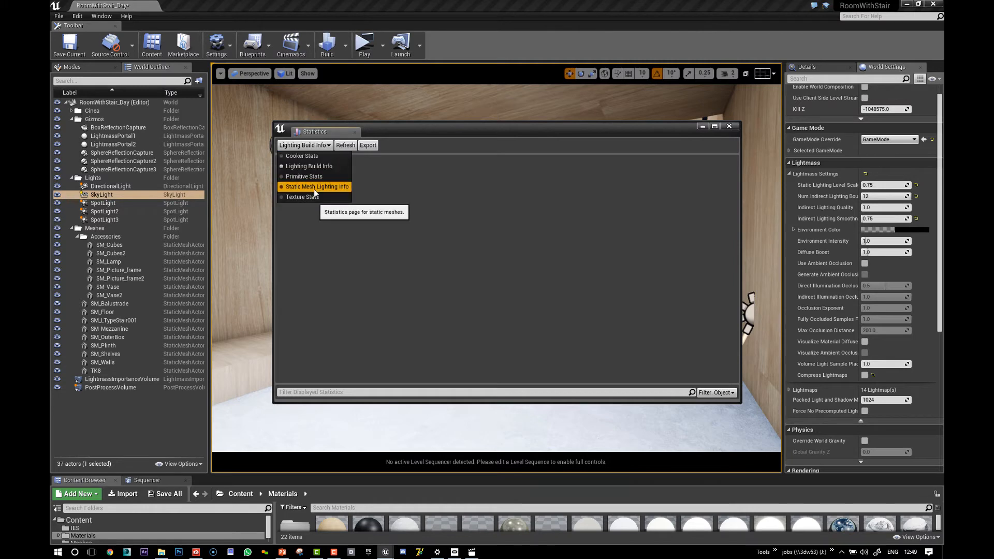
click(314, 189)
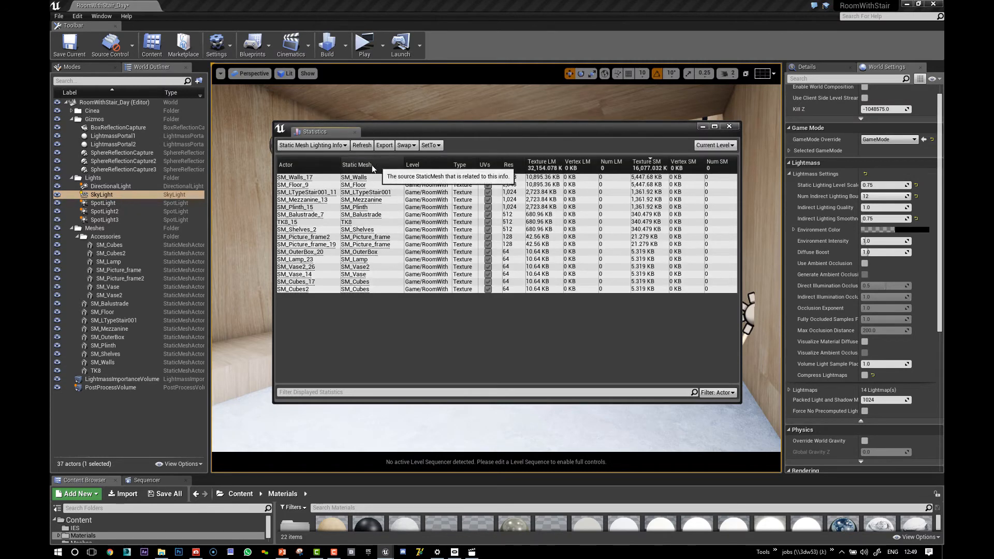
- Sort the static mesh lighting statistics by actor, examine the lightmap resolutions and memory sizes, and close the statistics
click(324, 165)
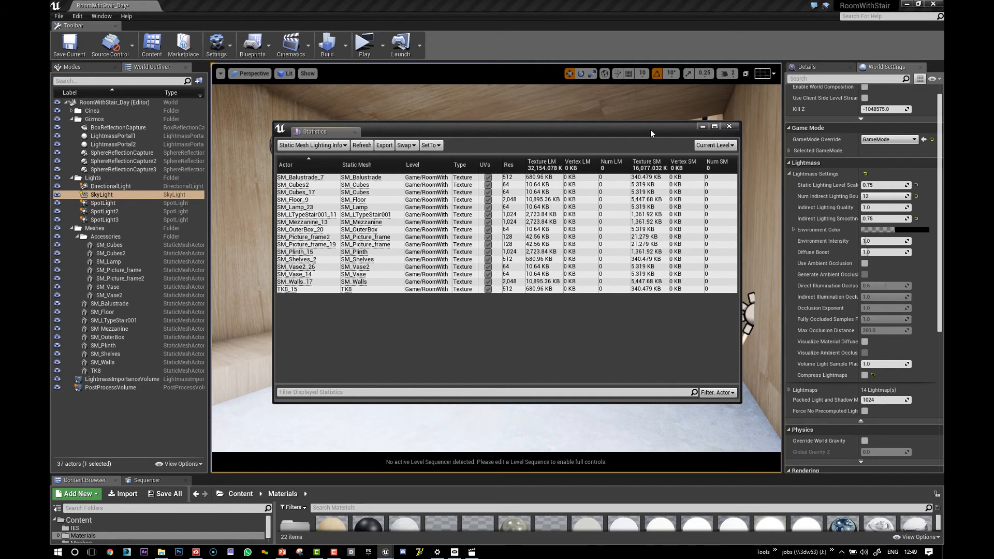
drag(650, 131, 621, 125)
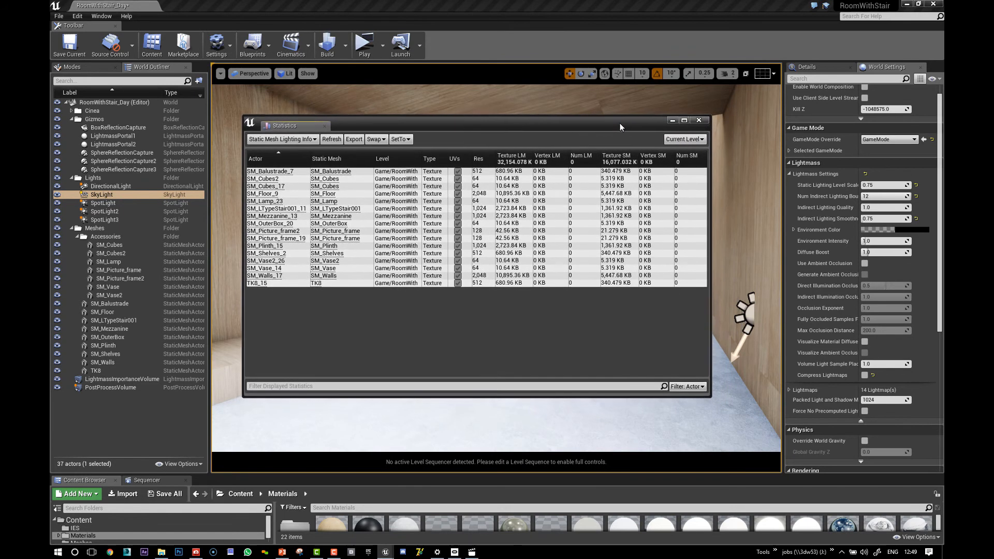
click(332, 215)
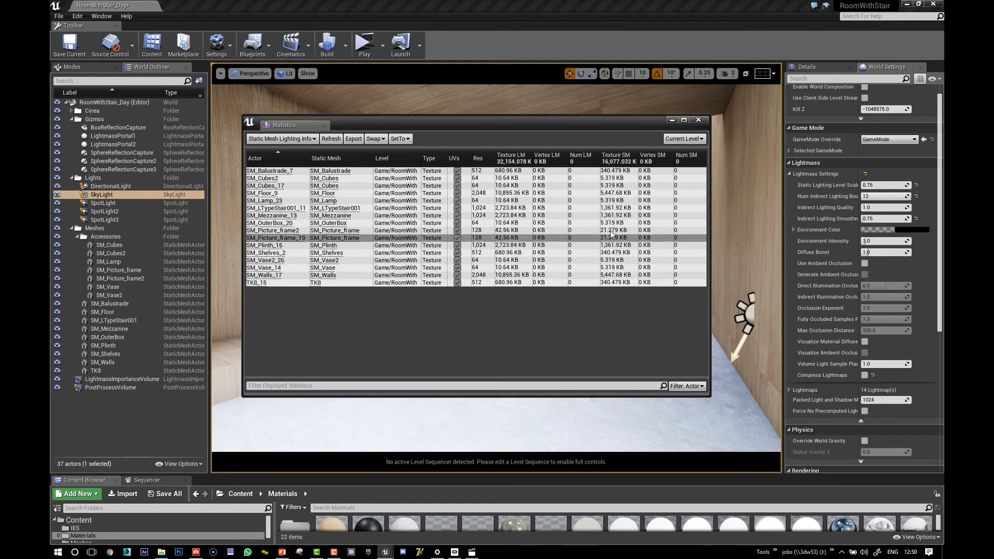
click(698, 122)
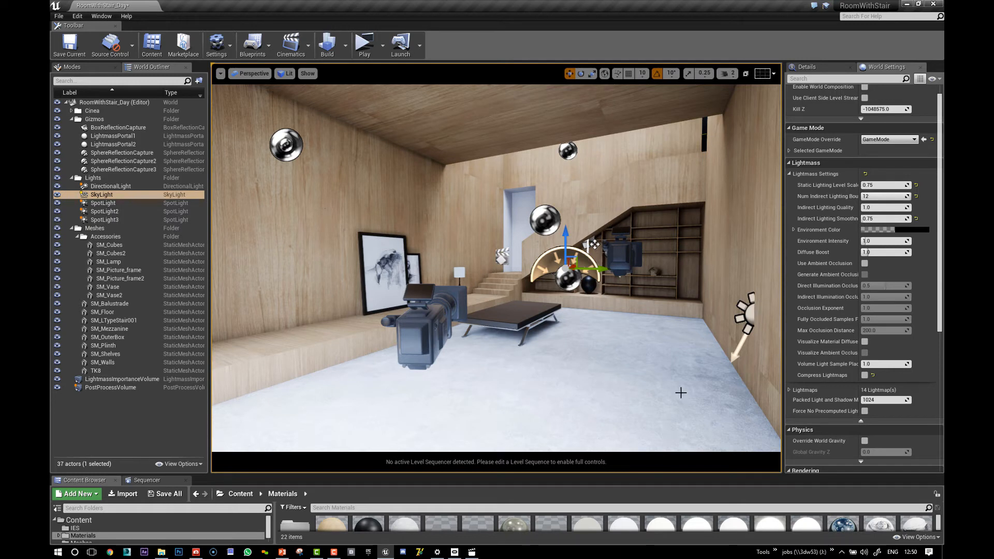
click(345, 45)
mouse_move(352, 84)
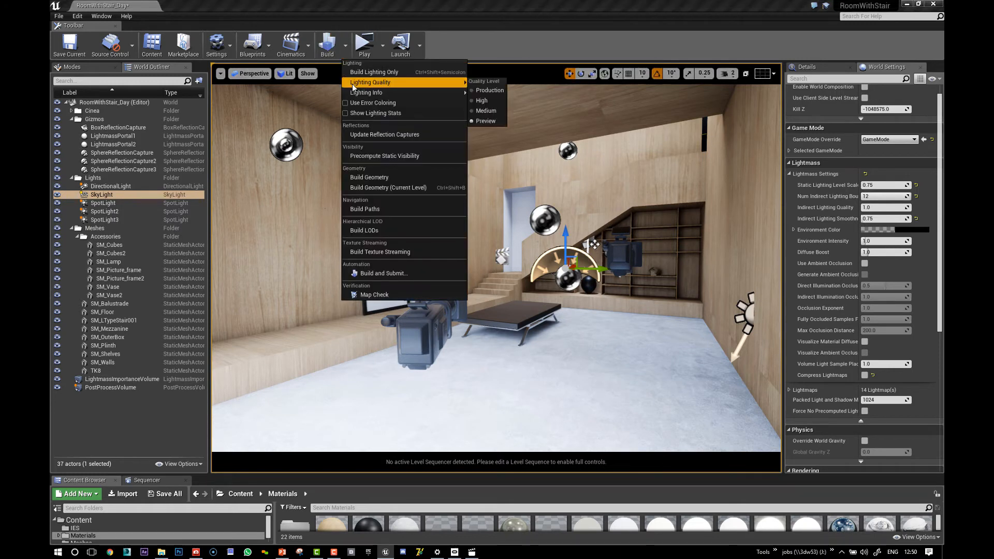
mouse_move(412, 93)
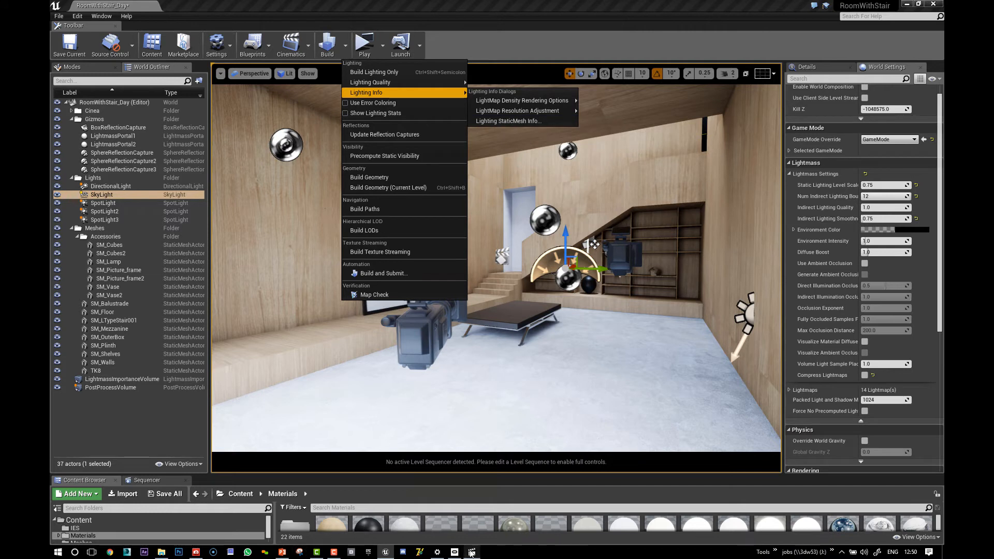
mouse_move(472, 553)
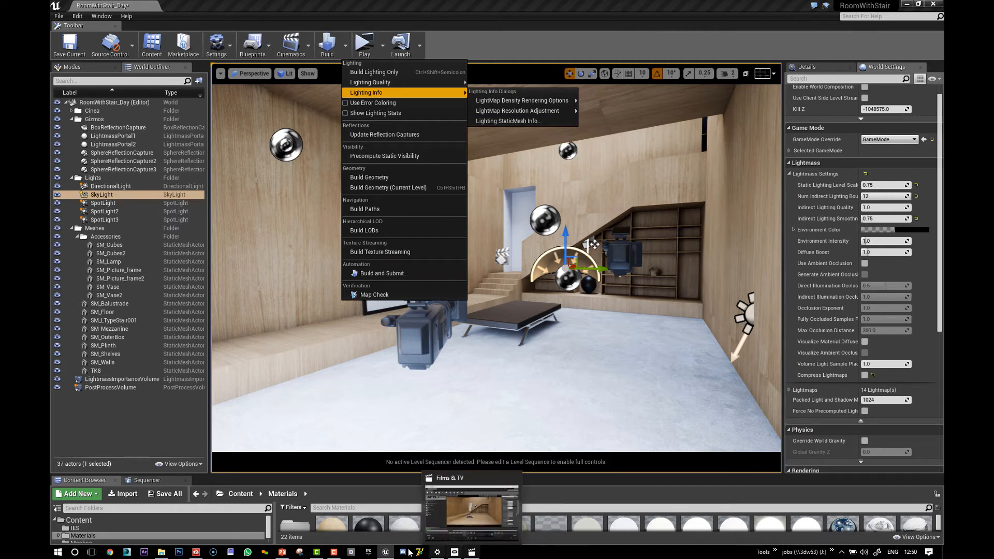
- Switch to PowerPoint, start the slide show from the Build time issues slide, and move on through the room render to the SkyLight slide
mouse_move(282, 552)
click(296, 517)
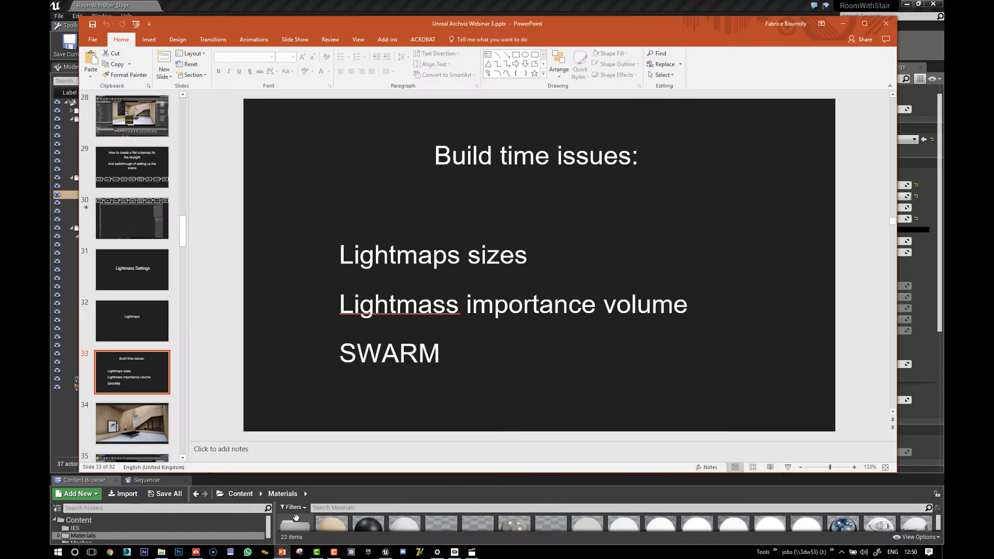
click(299, 396)
click(787, 467)
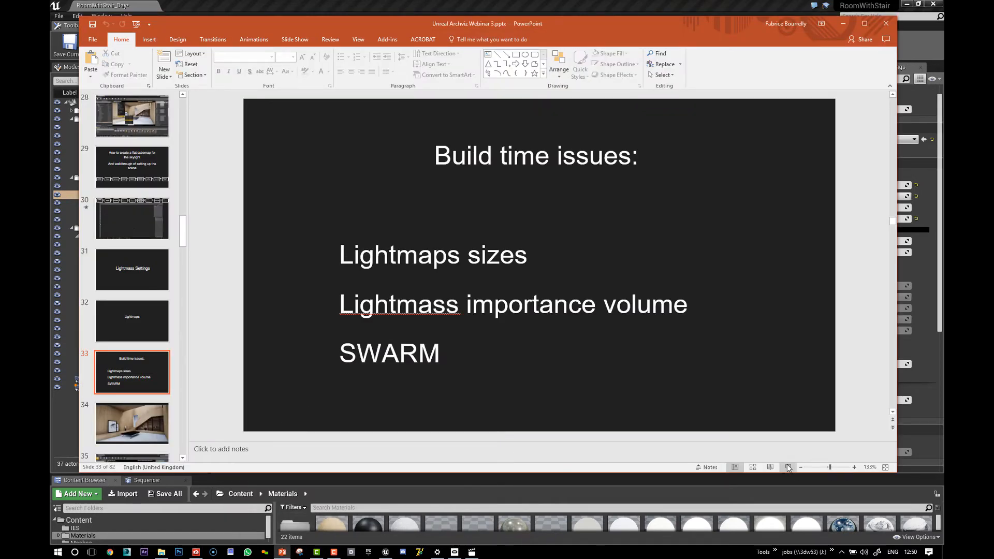
click(547, 262)
click(547, 263)
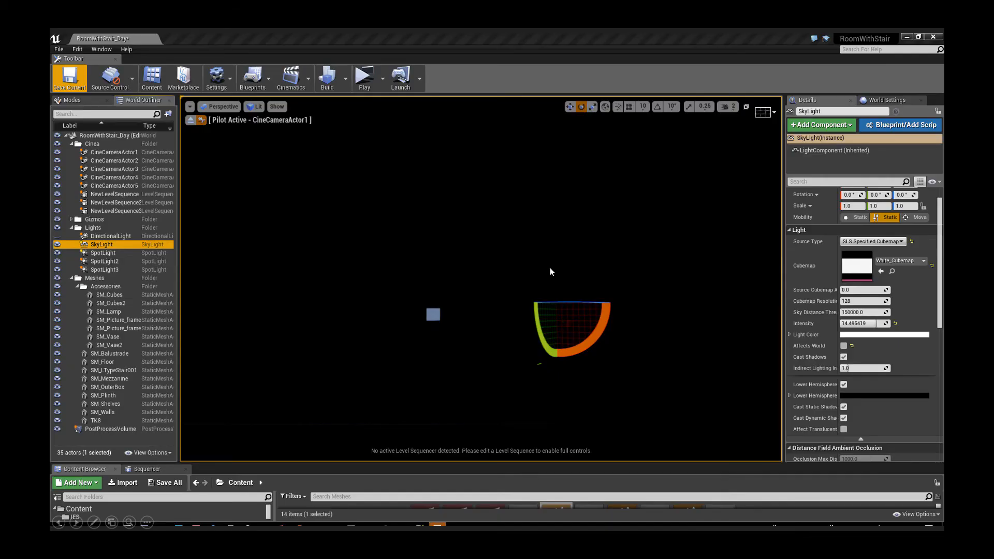
click(550, 269)
click(553, 278)
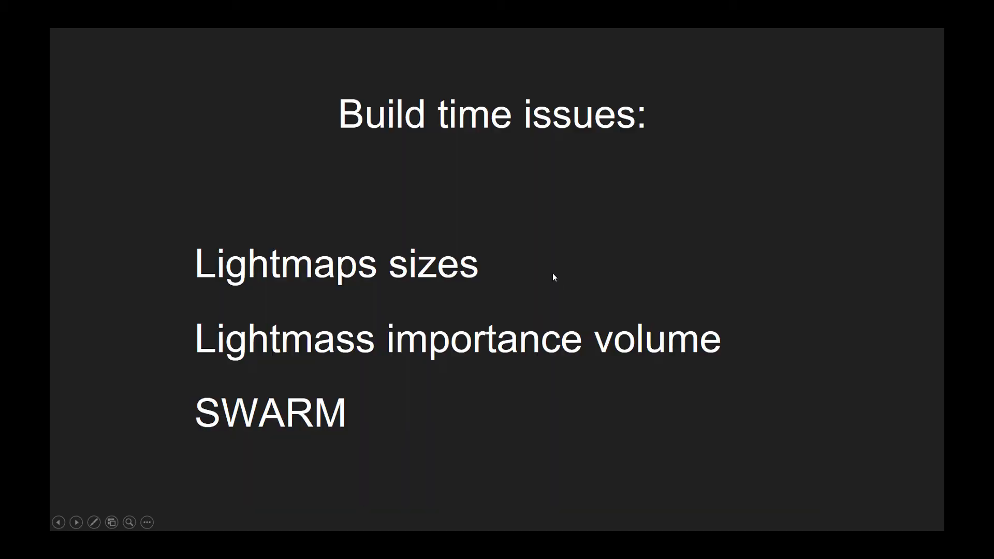
click(557, 277)
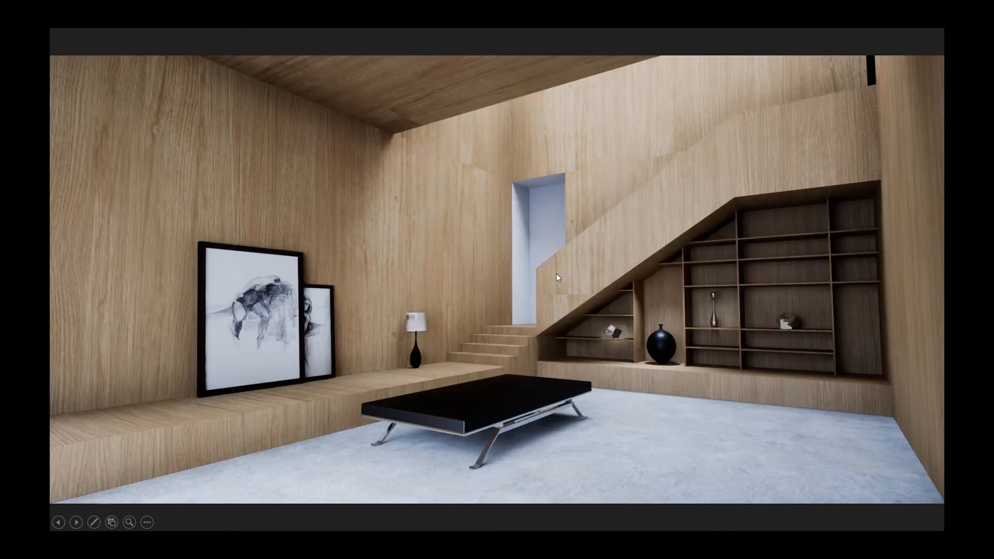
click(521, 308)
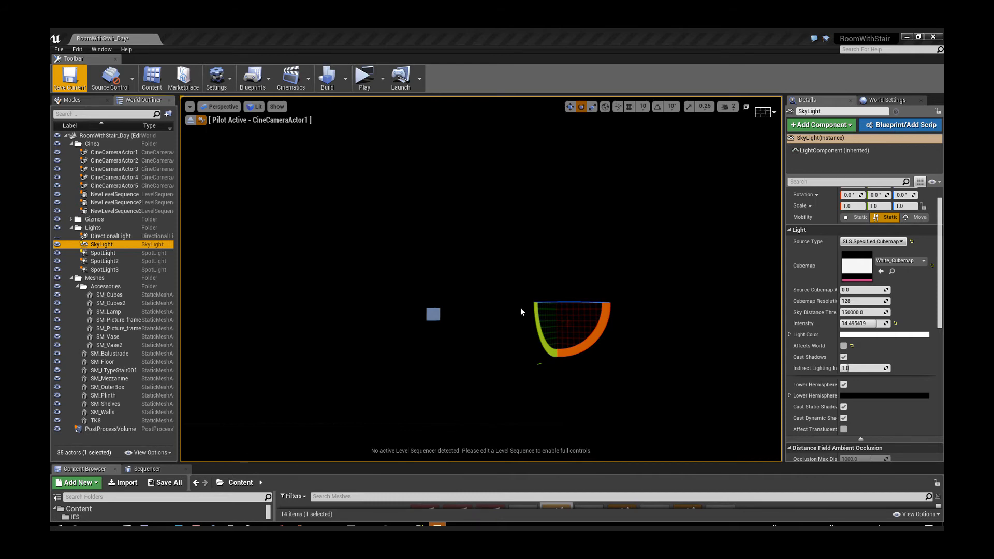
- Return to the Unreal Editor, hide the directional light, skylight and three spotlights, and show them again
key(alt+Tab)
key(alt+Tab)
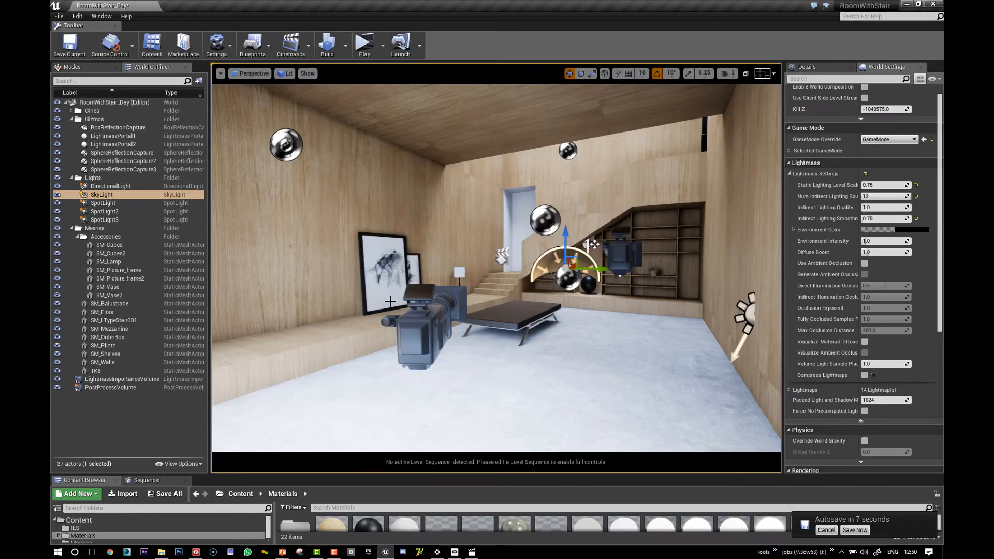
click(58, 187)
click(57, 196)
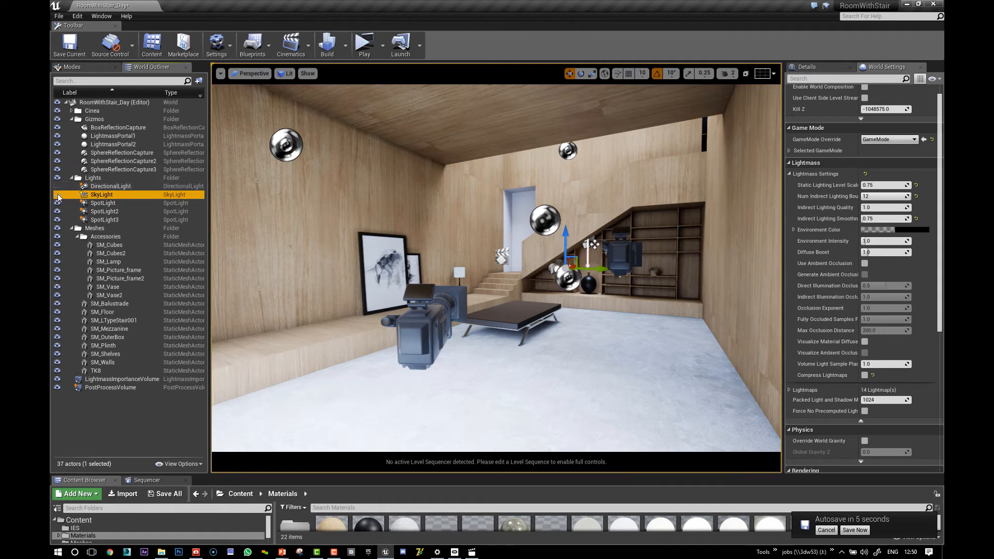
click(58, 204)
click(58, 212)
click(57, 220)
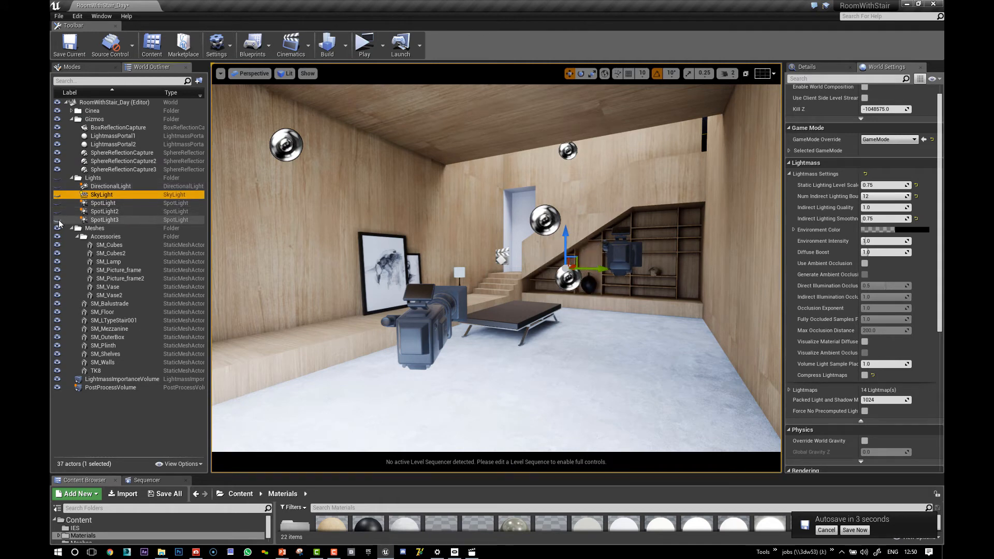
click(58, 220)
click(58, 212)
click(58, 204)
click(57, 195)
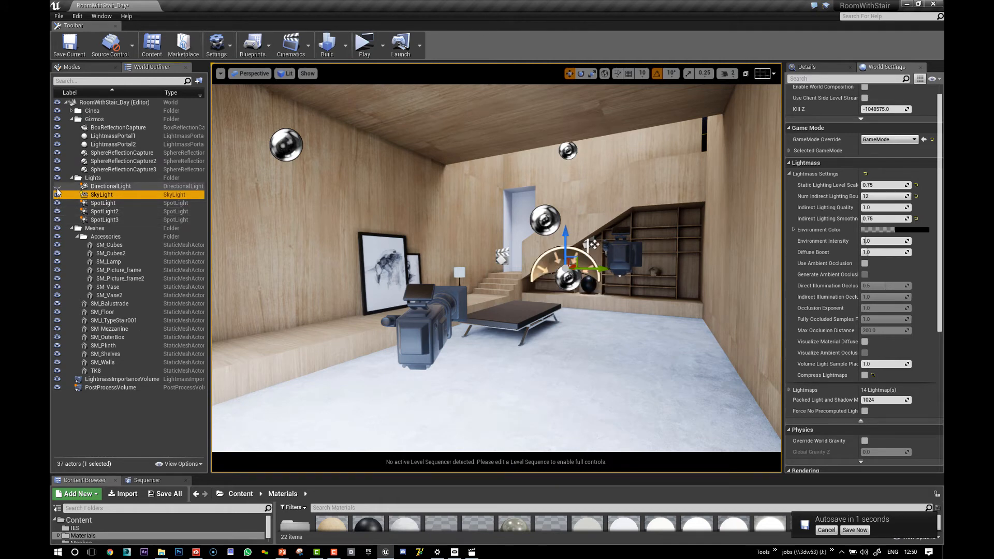
- Switch back to PowerPoint, go to the room render slide after Build time issues, and compare the skylight slides back and forth
key(alt+Tab)
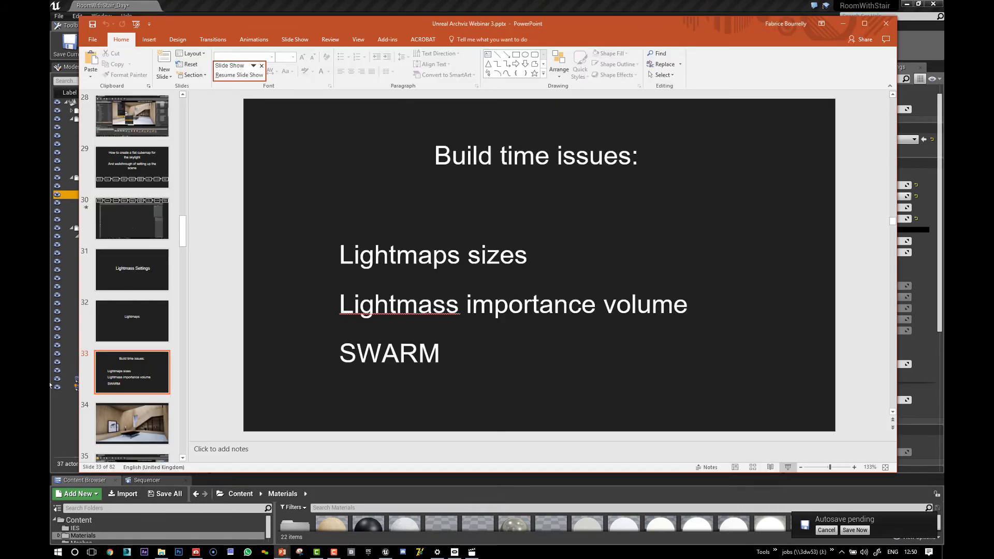
click(110, 422)
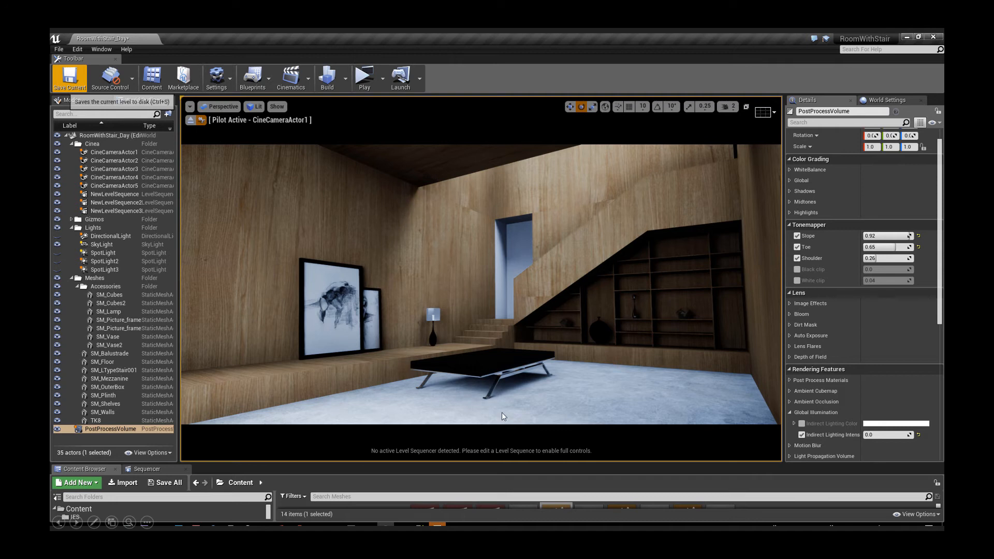
click(578, 278)
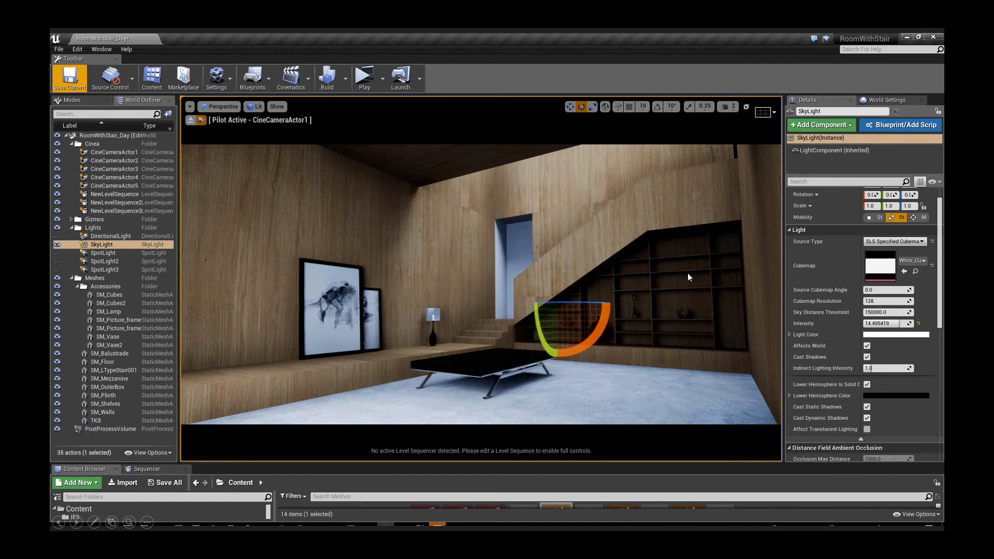
key(Escape)
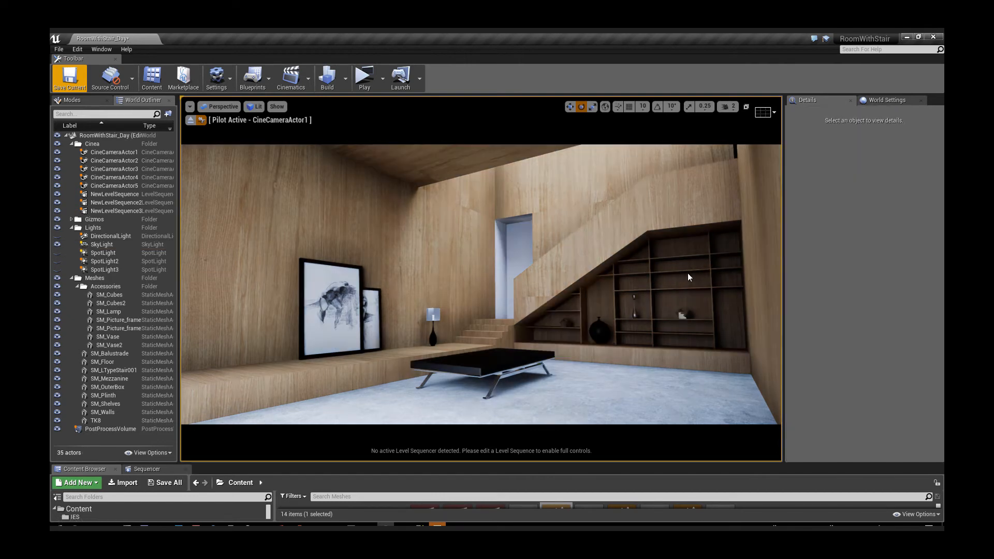
key(Left)
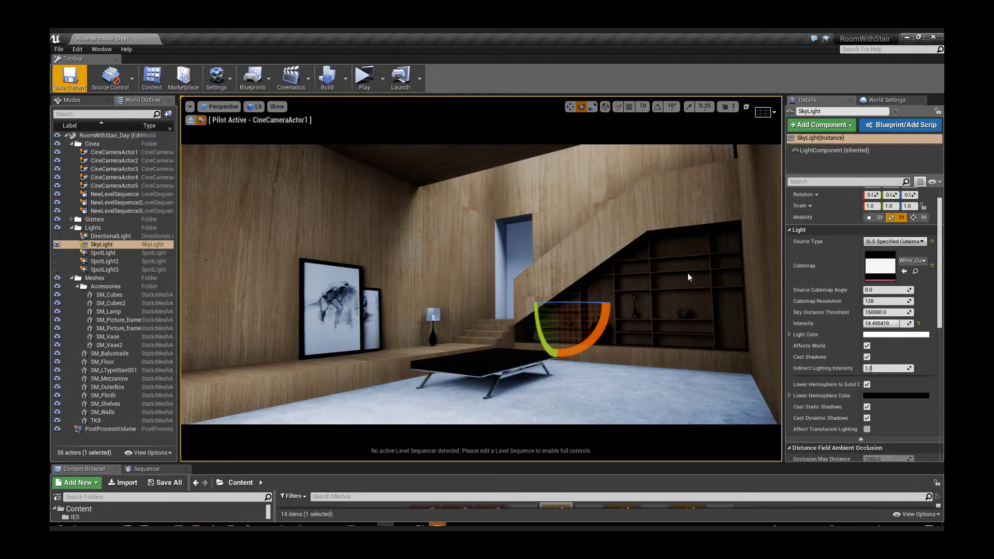
key(Right)
key(Left)
key(Right)
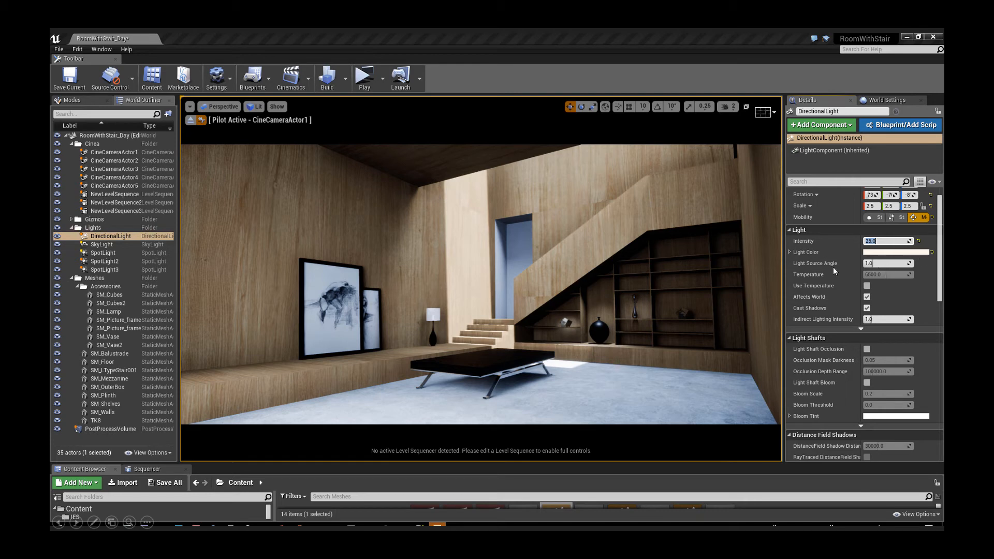
text(80)
key(Return)
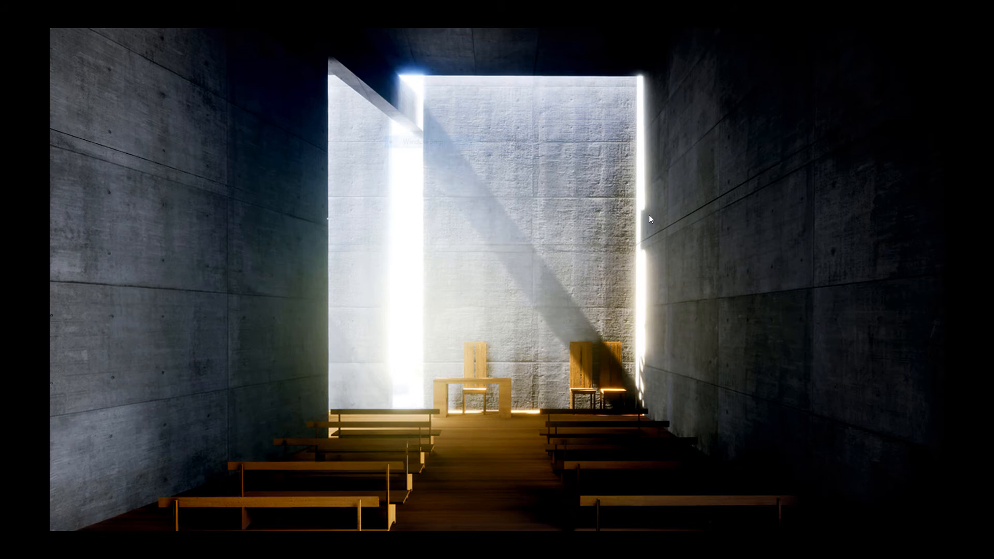
- Advance the slide show past the Interior night title to the night room render, and switch to the Unreal Editor
key(Right)
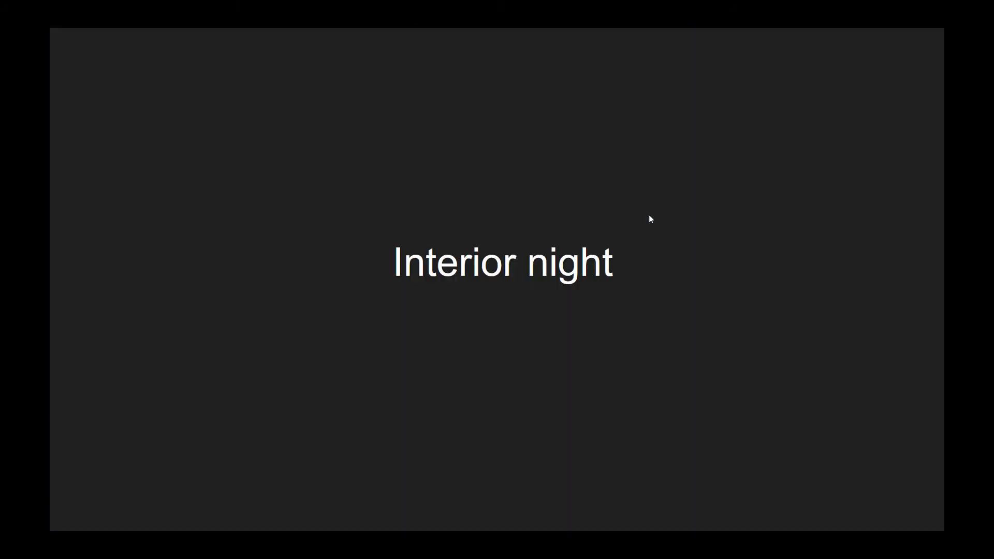
key(Right)
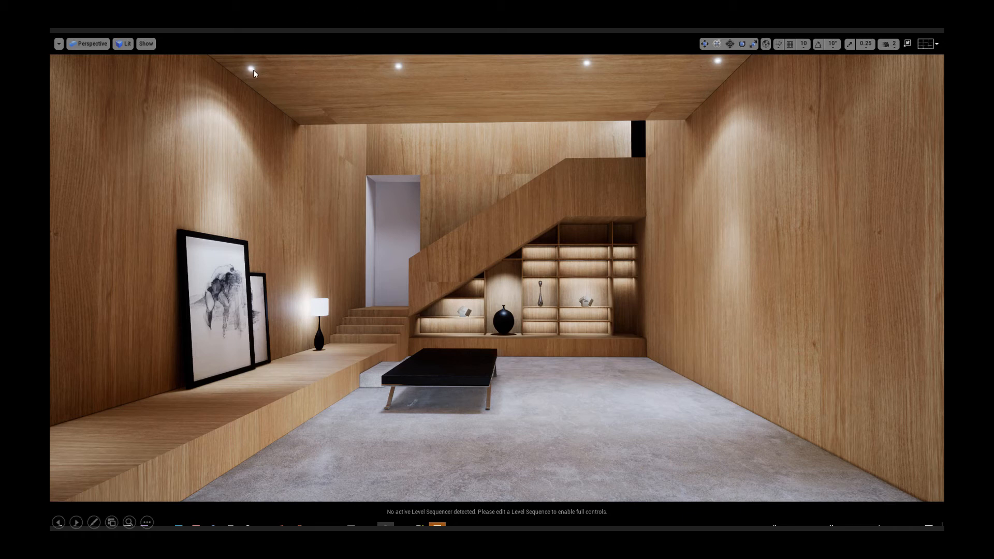
key(alt+Tab)
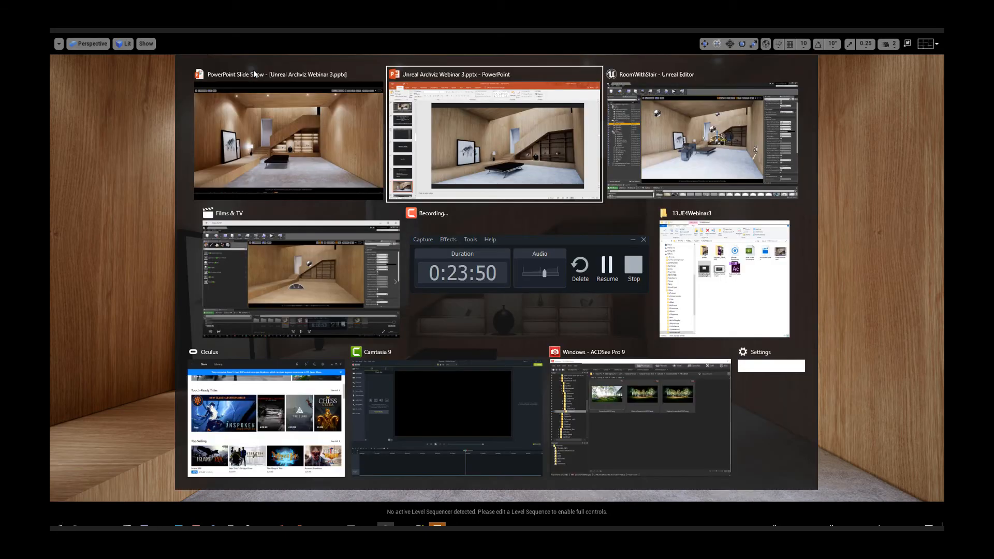
key(alt+Tab)
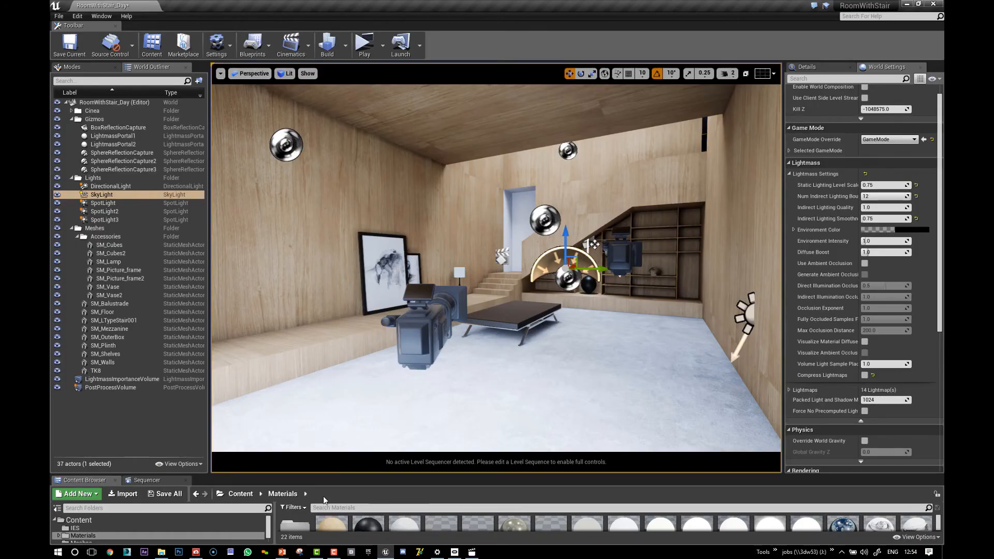
click(61, 17)
click(80, 147)
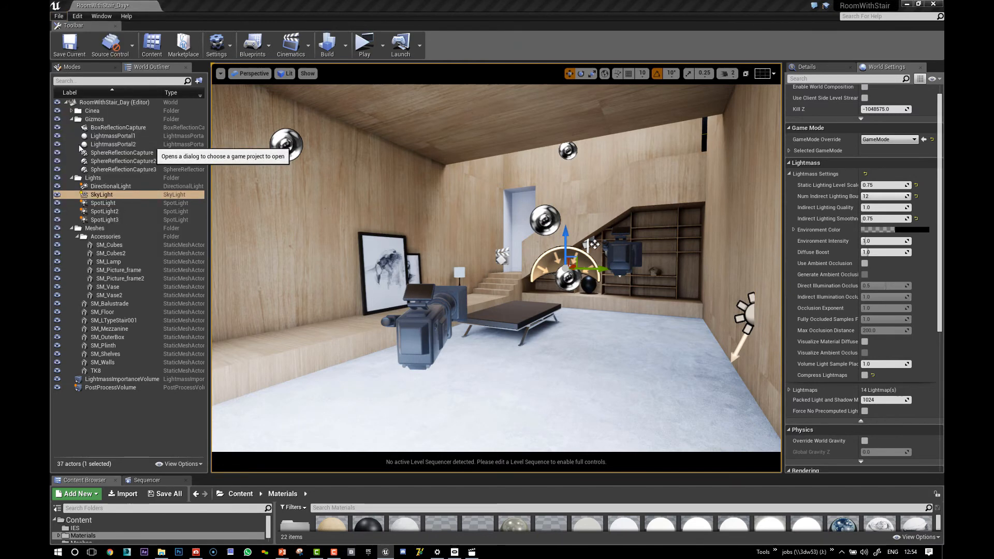
click(742, 98)
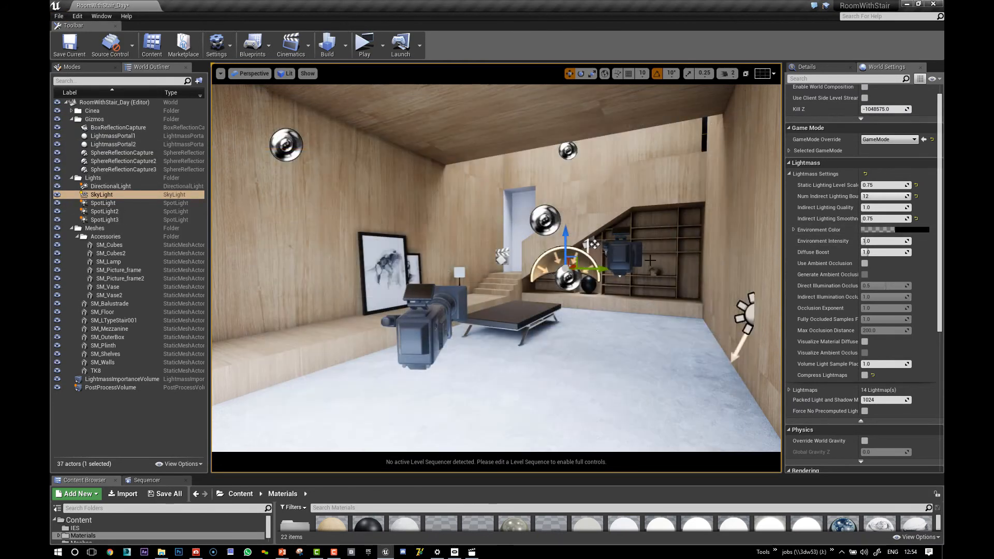
- Enlarge the Content Browser and open the RoomWithStair_Night level from the Content folder without saving RoomWithStair_Day
drag(526, 475, 527, 381)
click(238, 400)
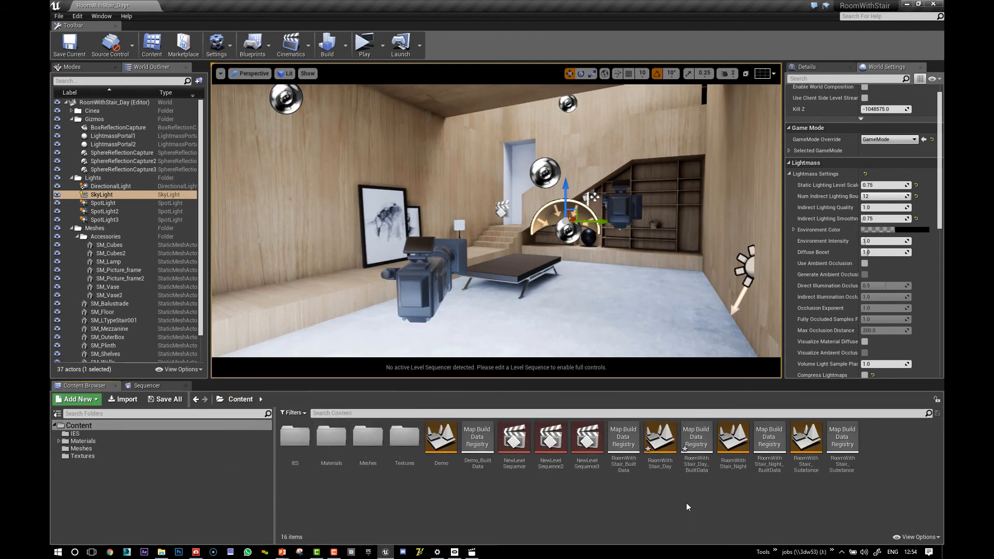
double_click(734, 449)
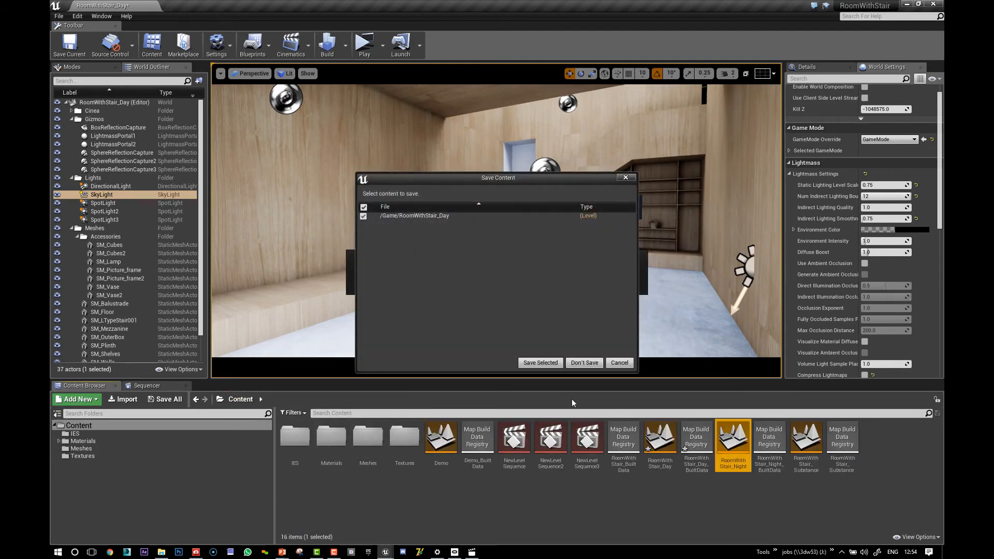
click(584, 363)
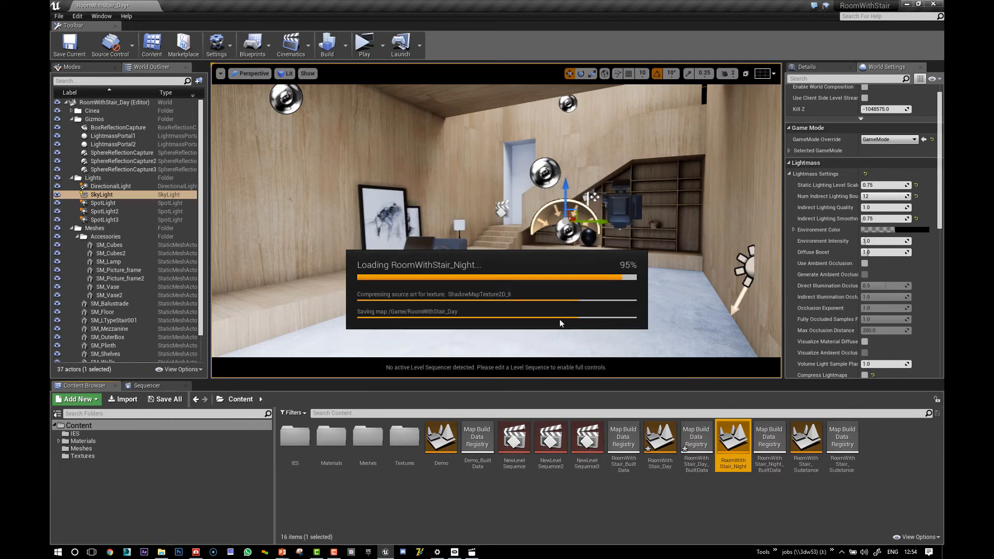
- Look at the night render slide and the Films & TV window, and return to the Unreal Editor
key(alt+Tab)
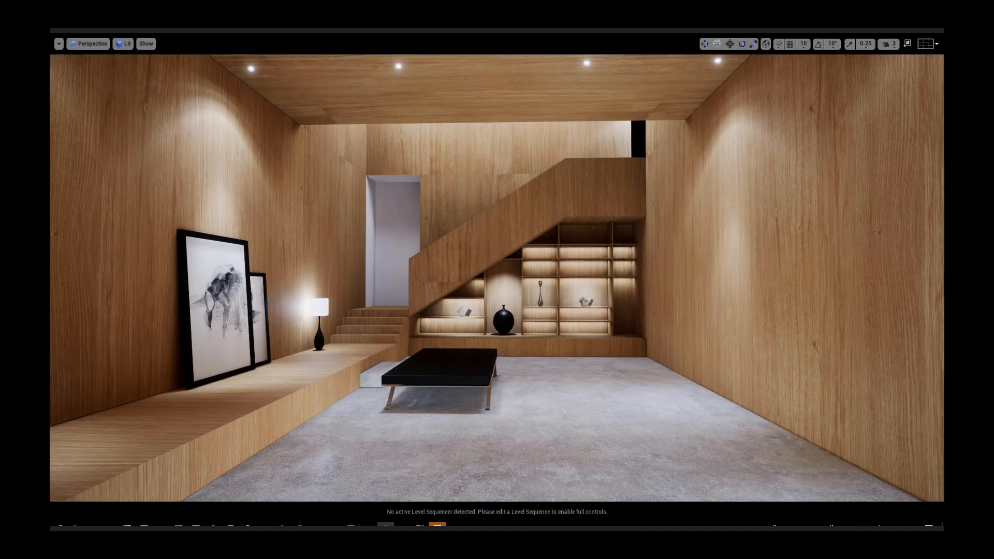
key(alt+Tab)
click(318, 267)
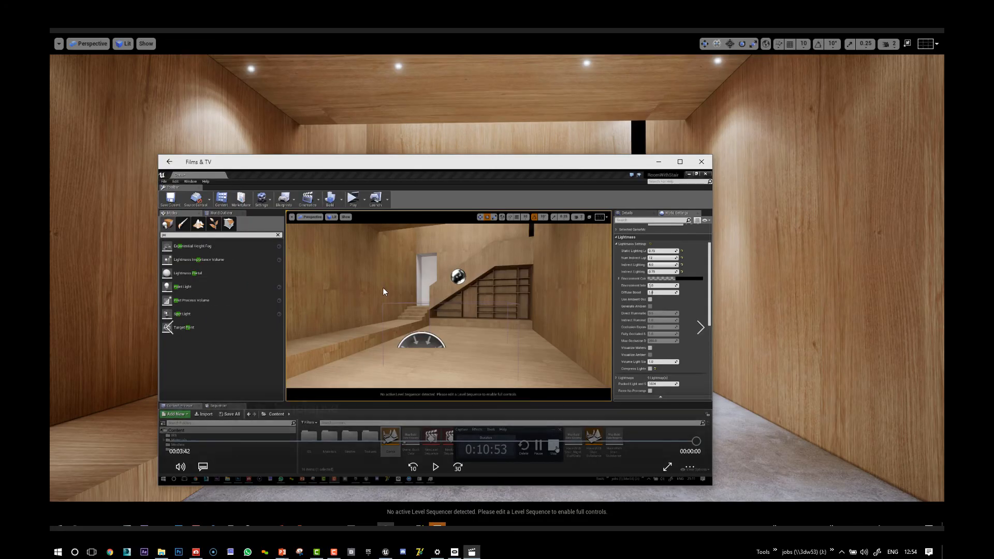
key(alt+Tab)
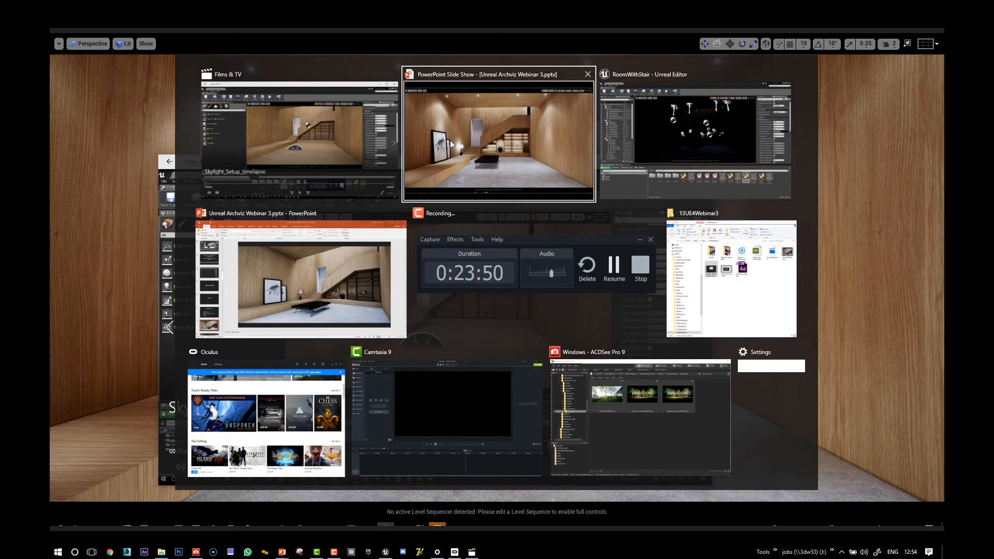
click(668, 143)
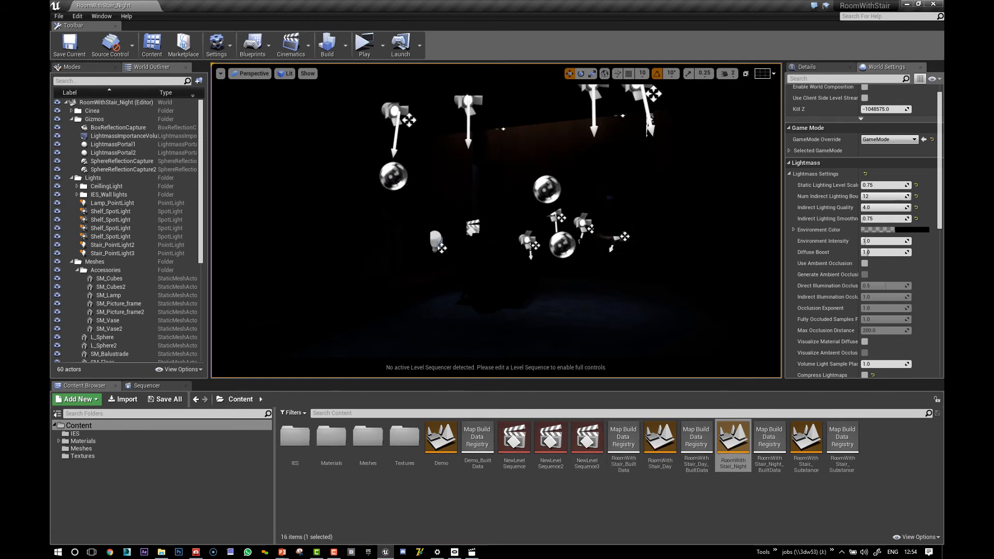
- Look around the night room, and hide and show the CeillingLight folder to check the ceiling lights' effect
key(w)
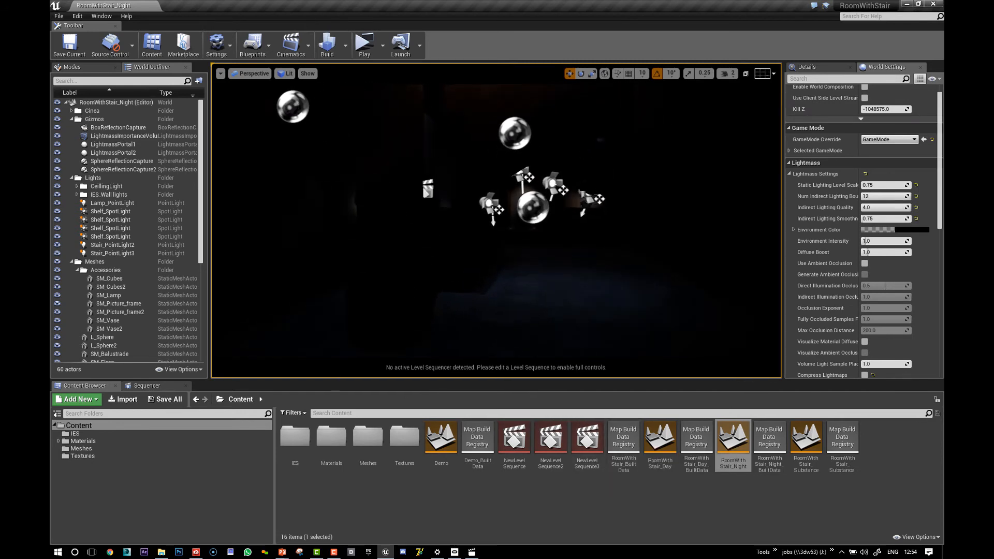
key(w)
key(s)
right_drag(393, 233, 358, 232)
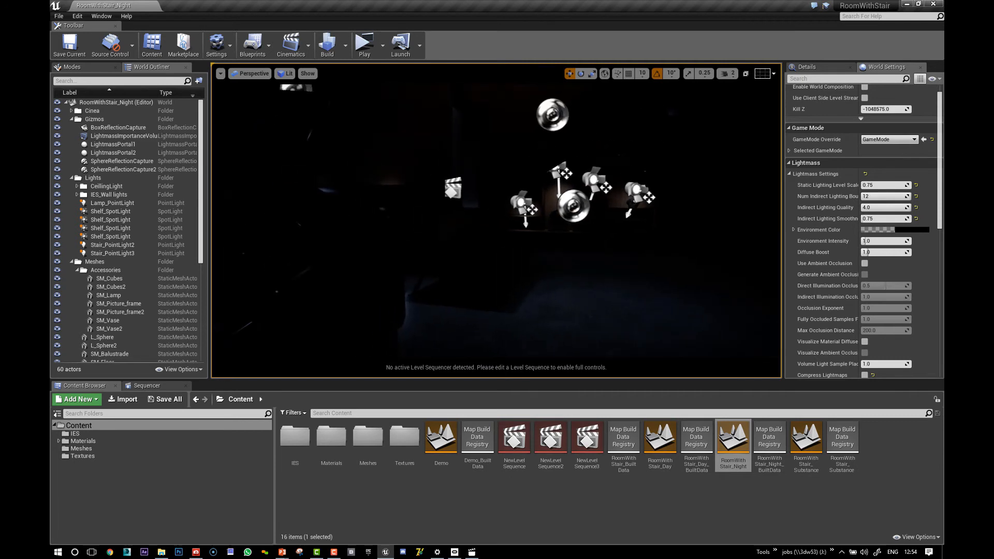
click(67, 188)
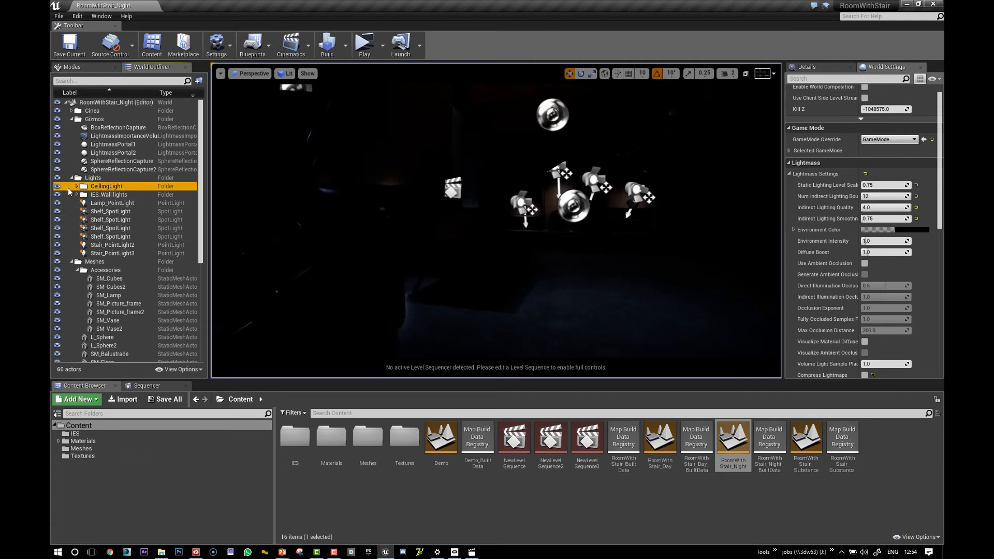
click(67, 195)
click(58, 186)
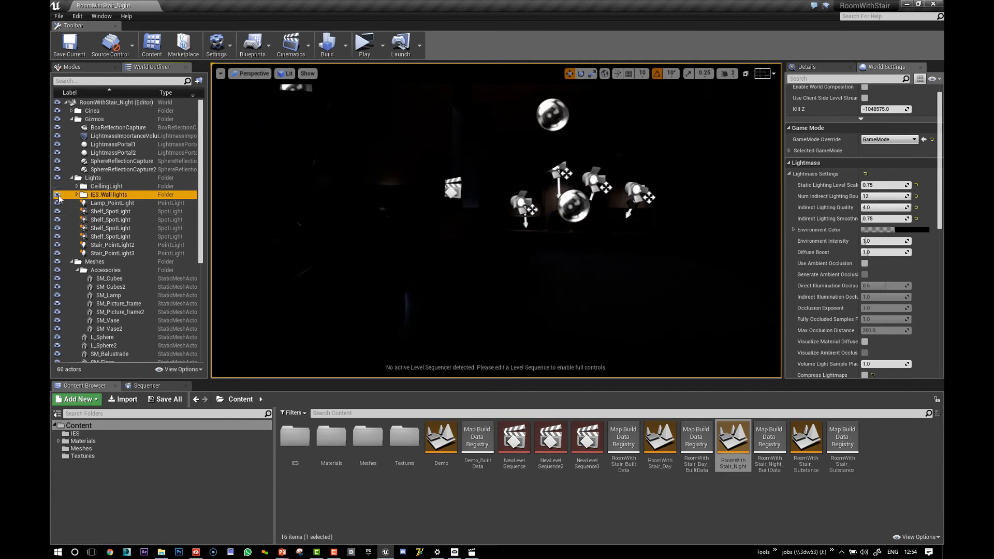
click(58, 187)
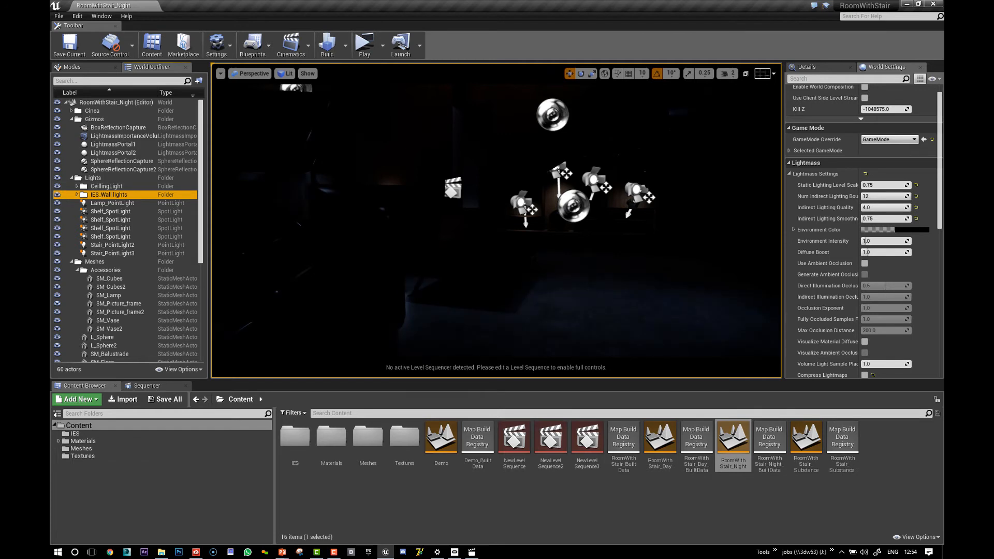
- Look around the dark room, view the next night render in the slide show, and return to the Unreal Editor
right_drag(496, 220, 459, 202)
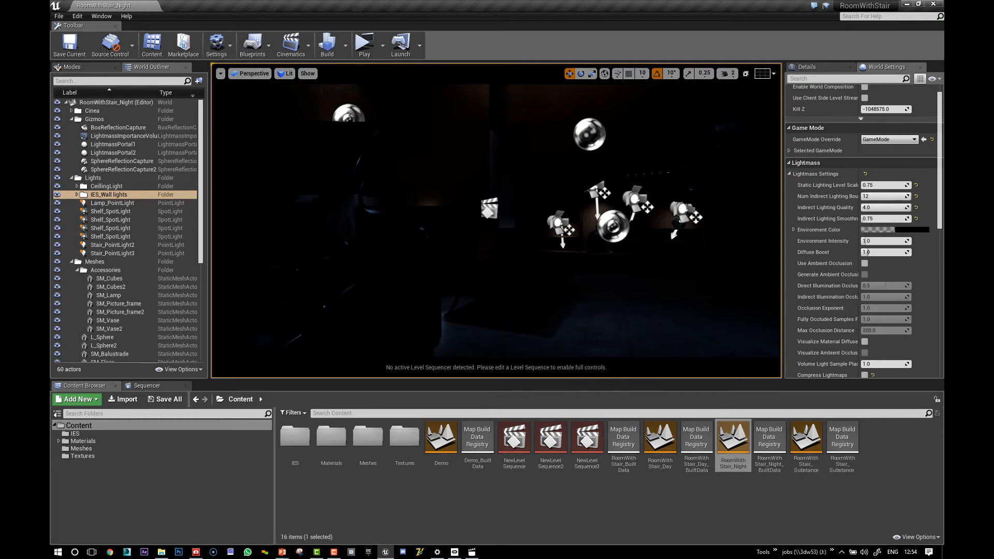
key(w)
right_drag(496, 220, 466, 210)
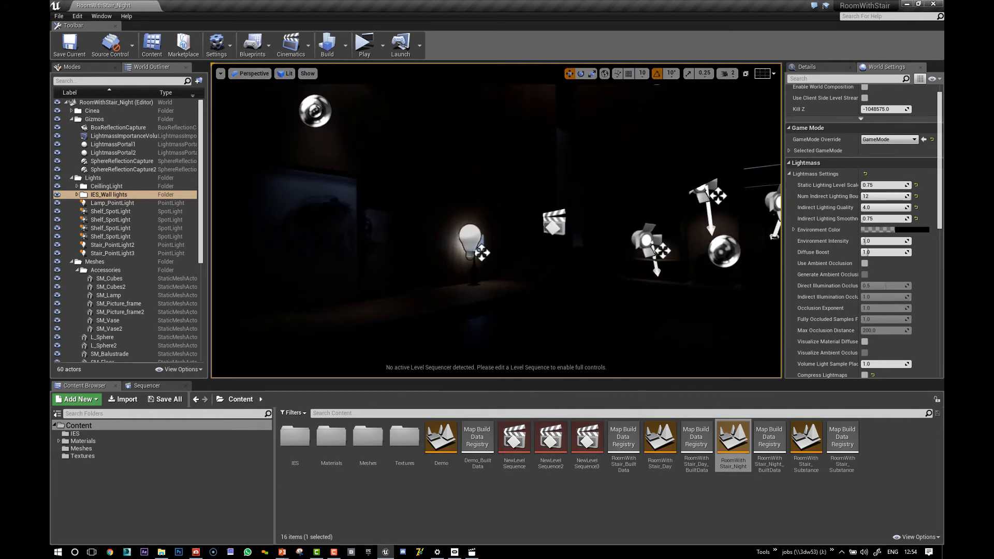
key(super+Tab)
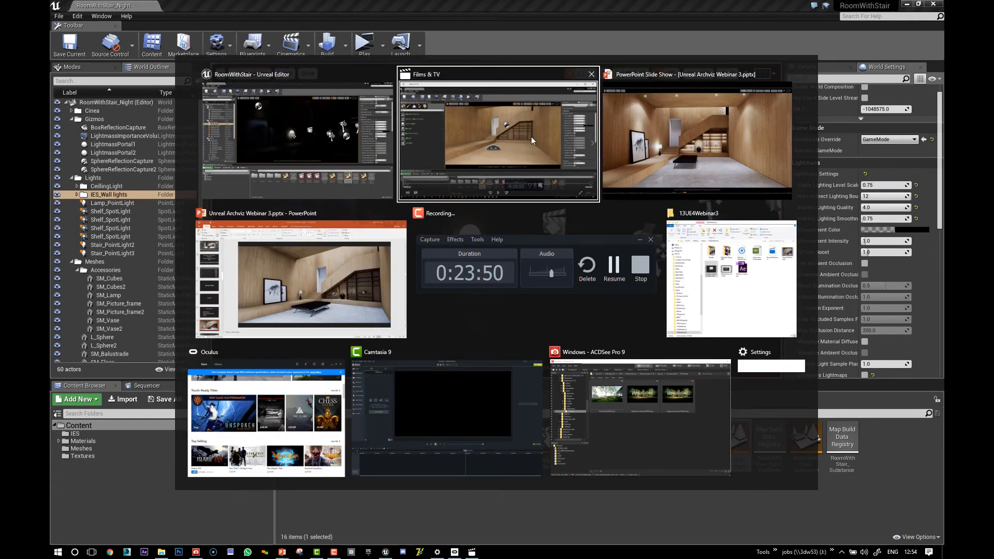
key(Right)
key(Return)
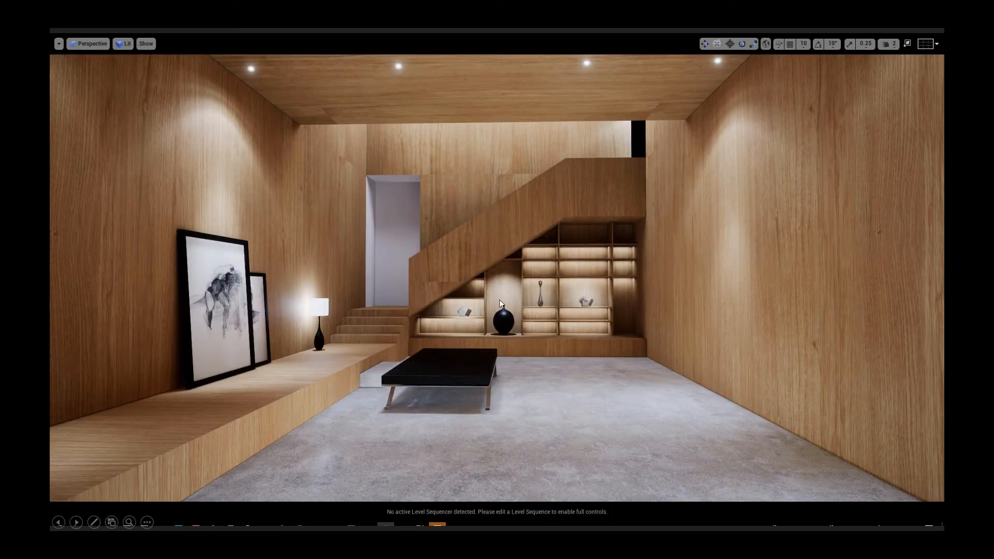
click(500, 300)
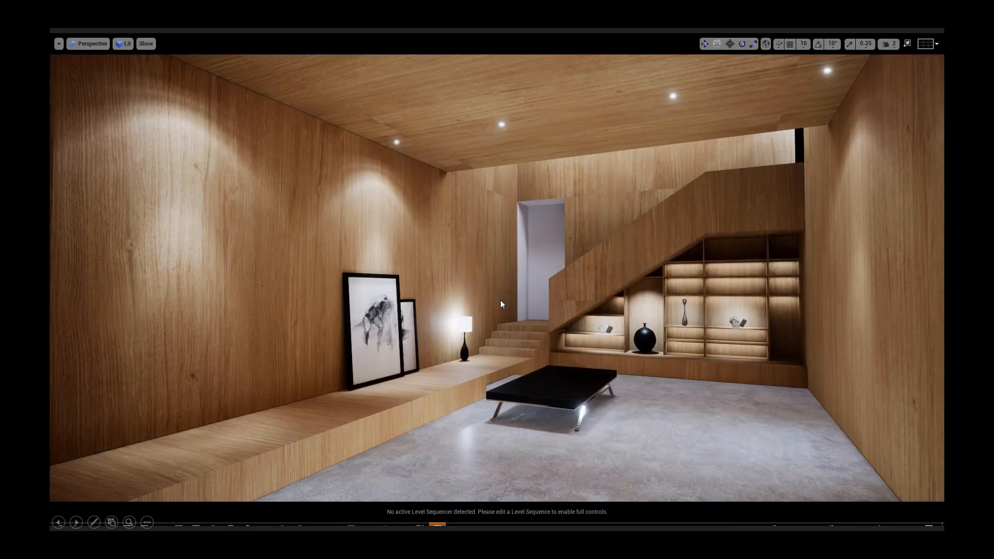
key(super+Tab)
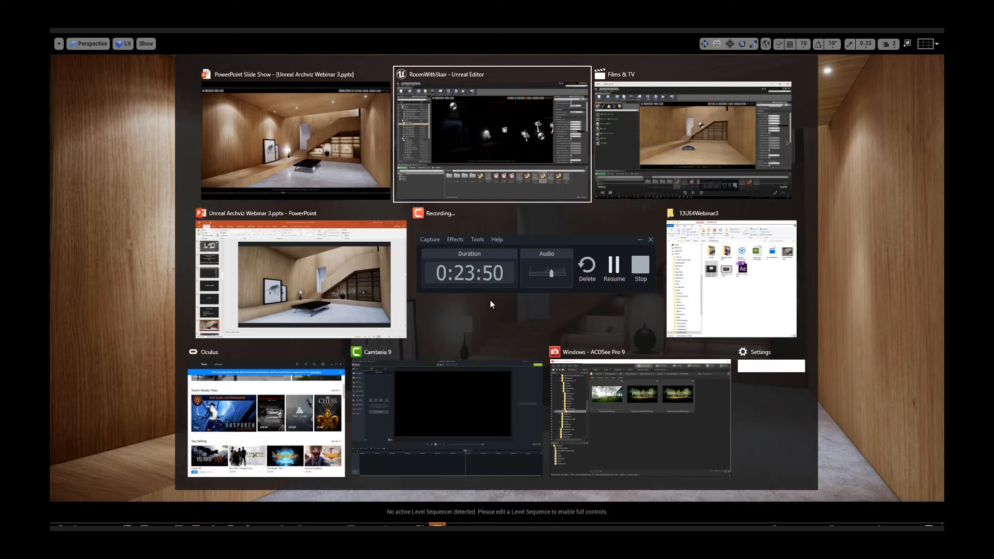
click(524, 251)
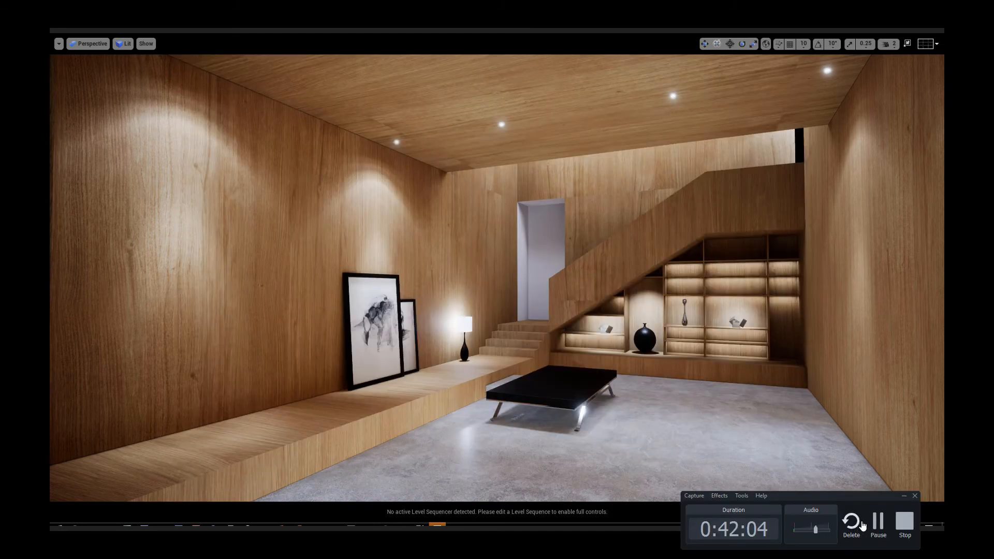
key(alt+Tab)
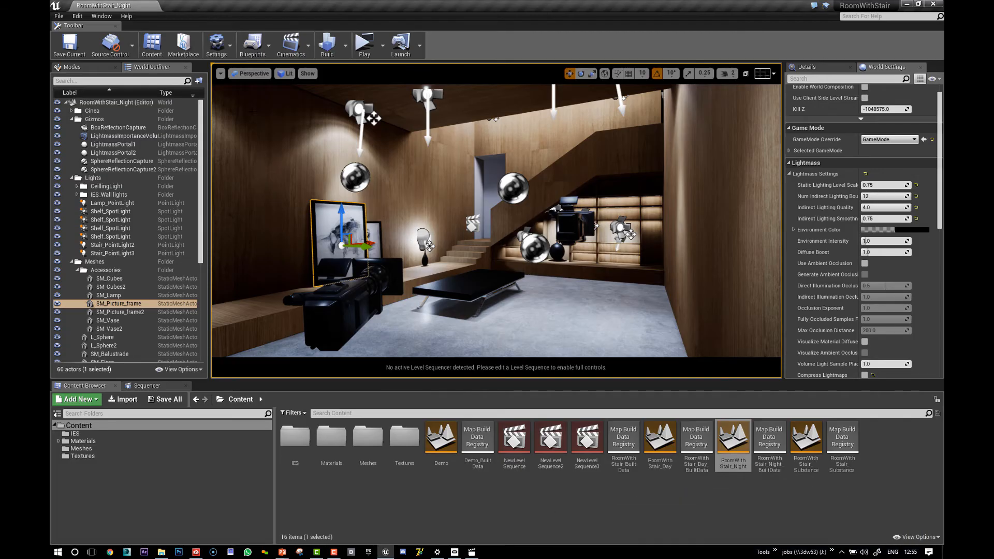
- Set the viewport exposure to Fixed at Log 0, and restore it to Automatic (Default in-game)
click(287, 73)
mouse_move(325, 254)
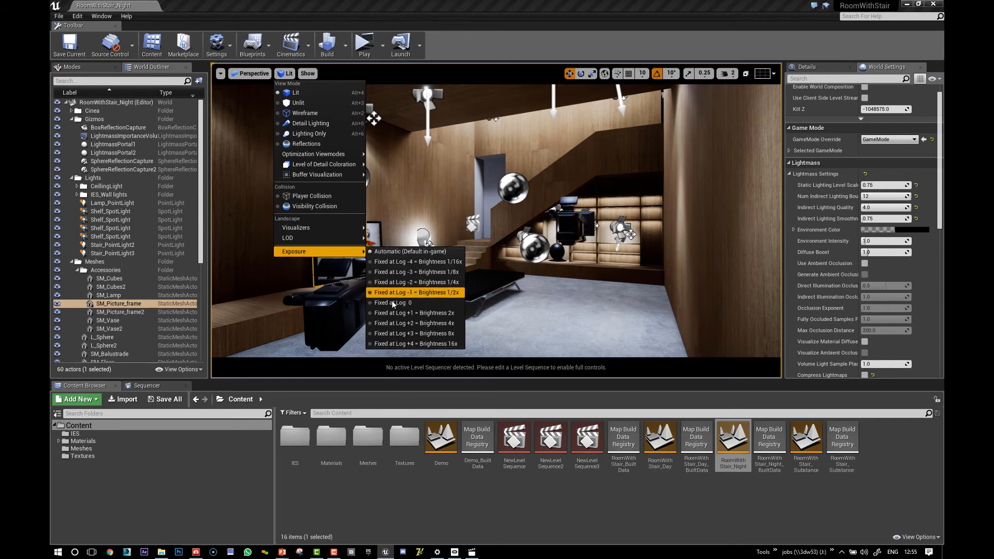
click(409, 292)
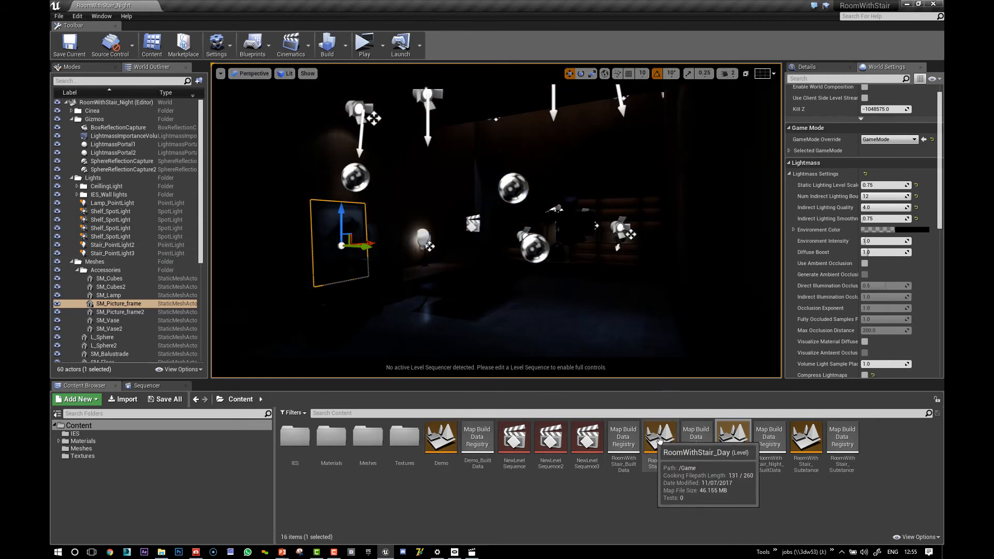
click(660, 441)
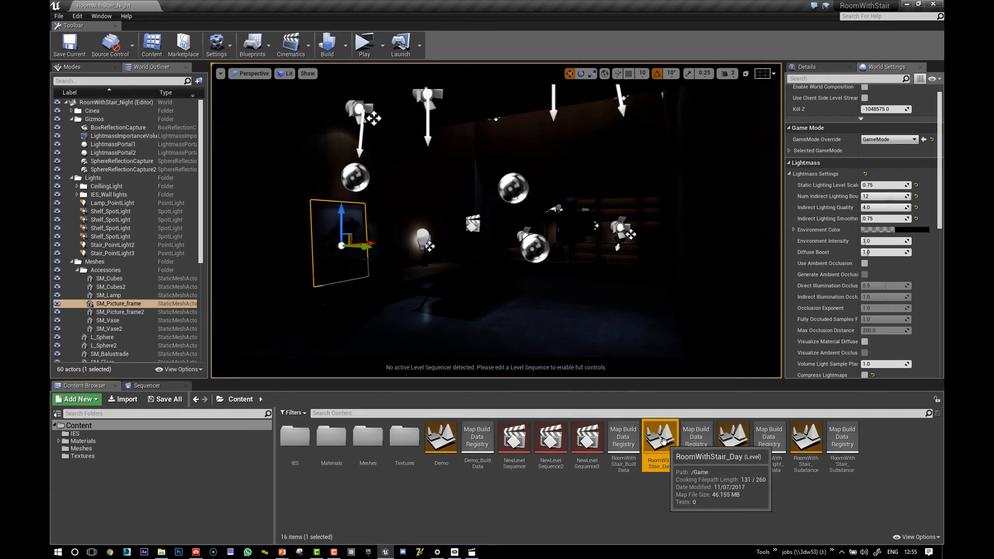
click(727, 439)
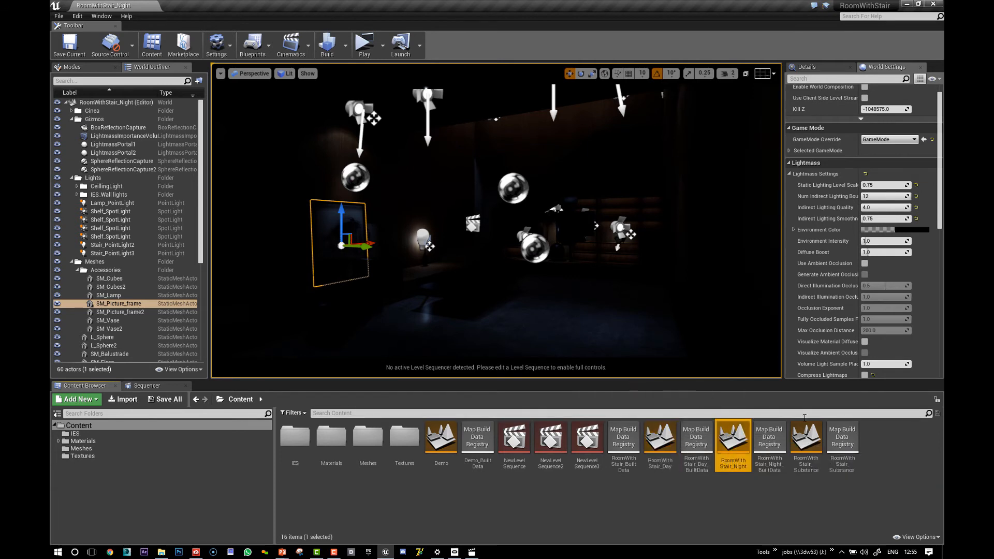
click(285, 73)
mouse_move(323, 164)
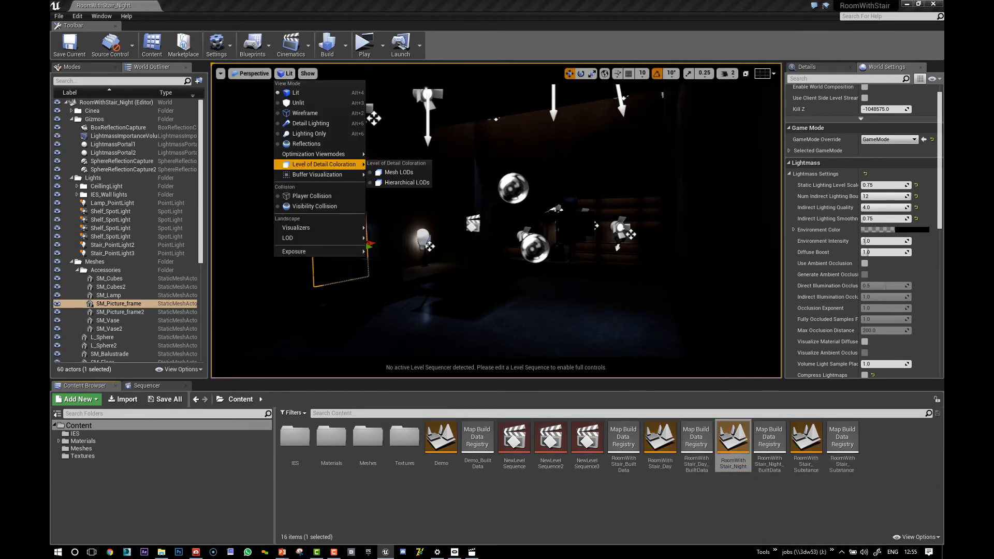
mouse_move(311, 251)
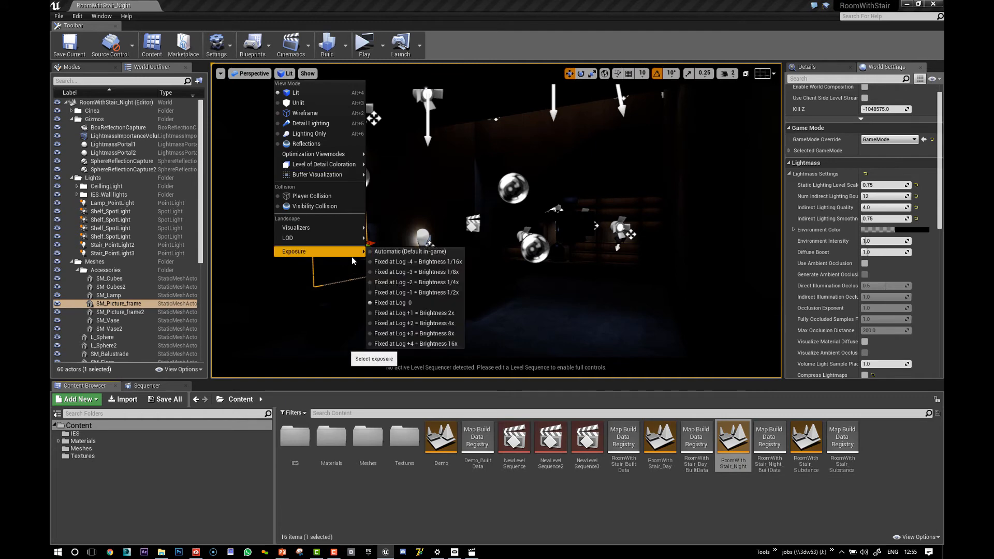
click(394, 257)
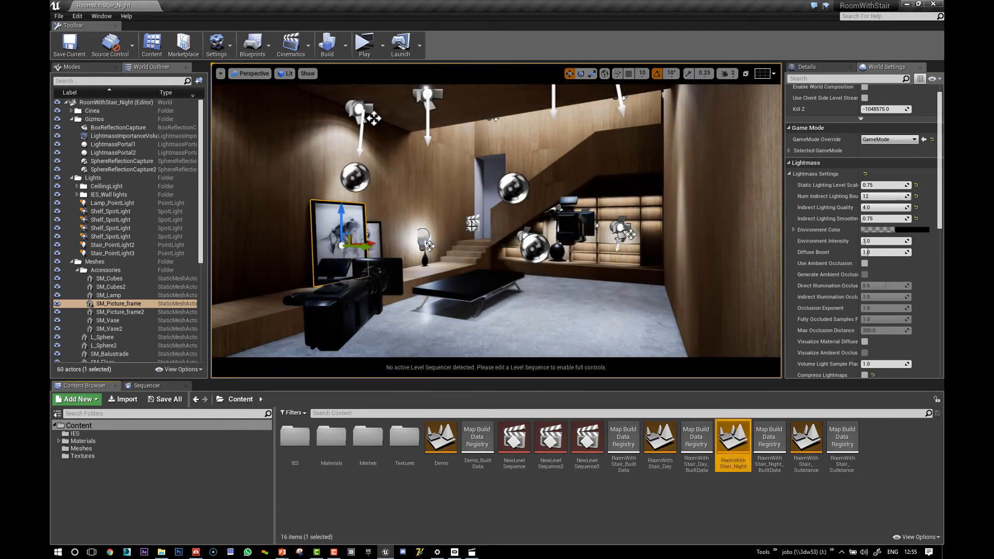
- Hide the large picture frame leaning against the wall beside the stairs
right_drag(540, 240, 566, 220)
mouse_move(503, 241)
right_down()
mouse_move(510, 233)
mouse_move(502, 241)
right_up()
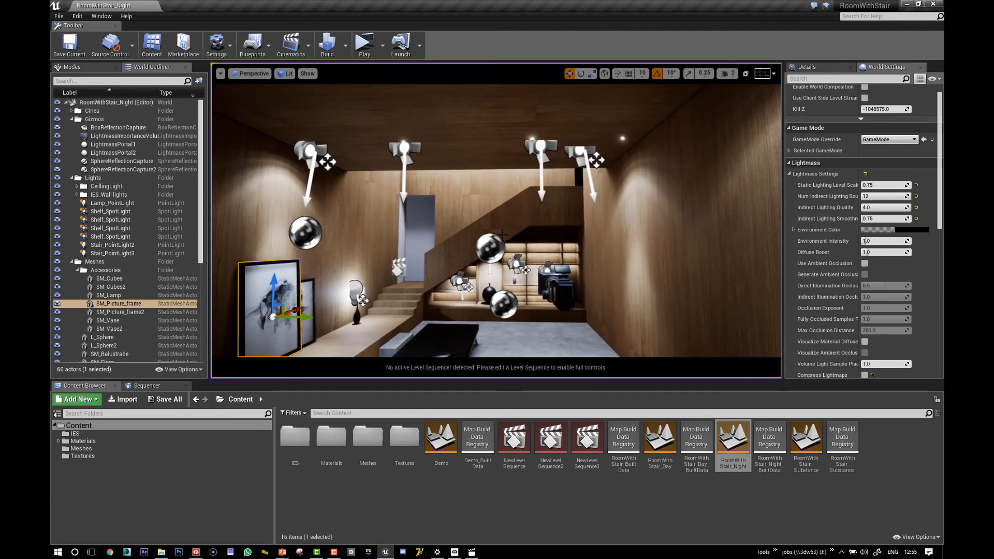
key(h)
- Select a ceiling spotlight, toggle game view on and off, and show the details of the wall light SpotLight9
click(402, 186)
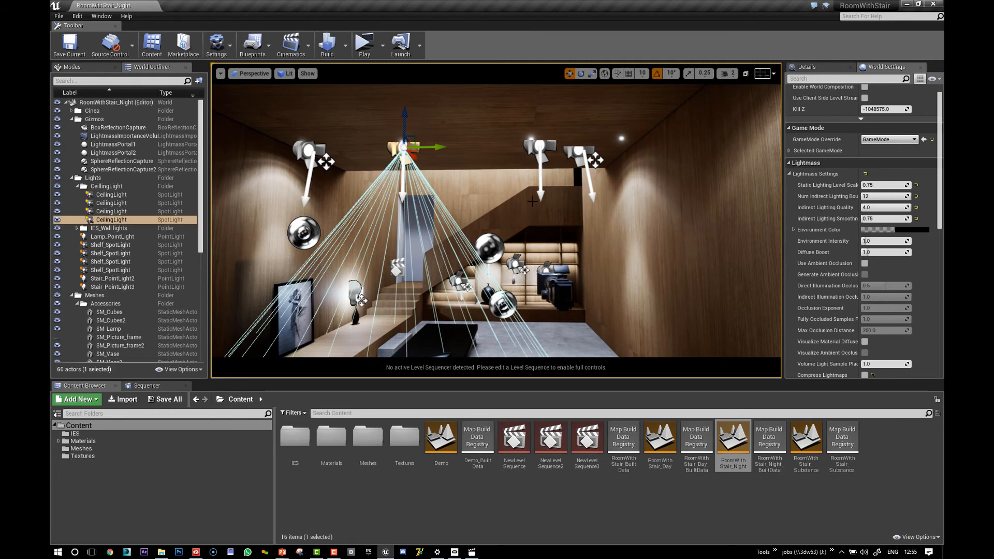
key(g)
key(g)
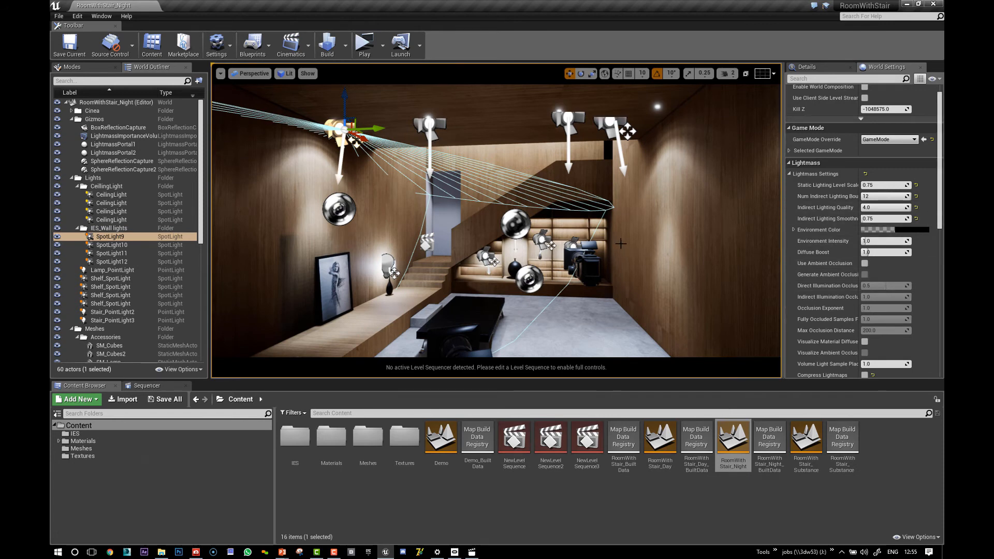
click(807, 67)
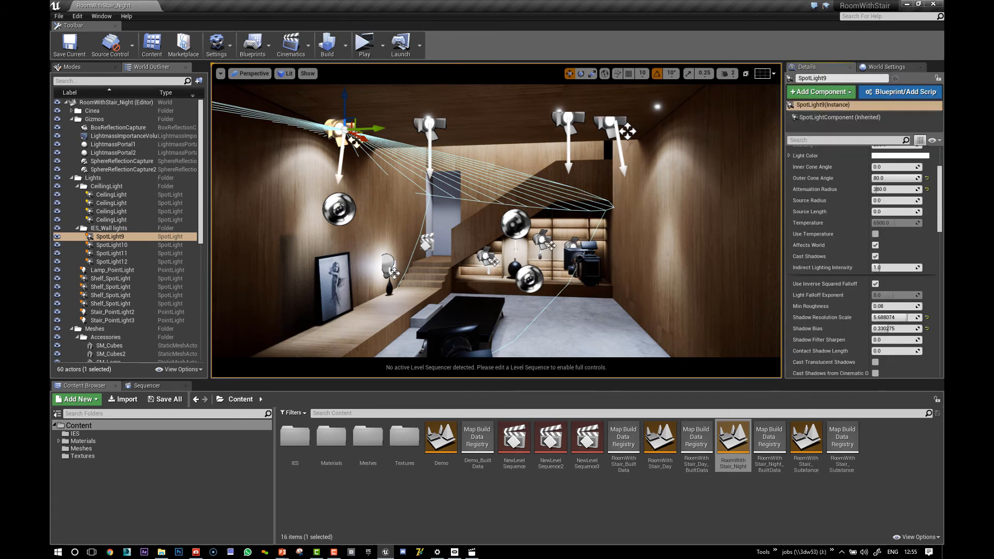
- Try a different attenuation radius on SpotLight9, and undo the attenuation radius edits
right_drag(497, 223, 505, 161)
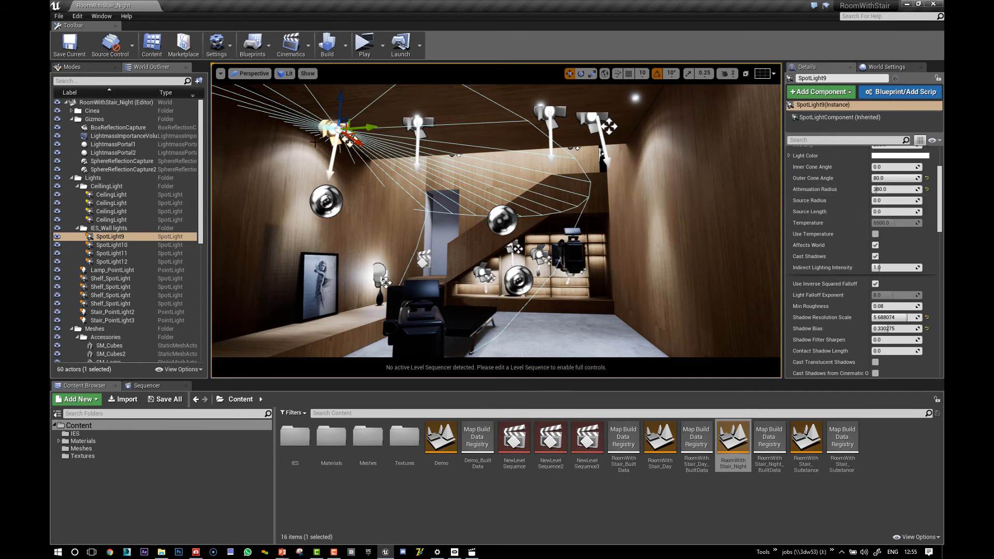
drag(886, 190, 883, 190)
key(ctrl+z)
key(ctrl+z)
key(ctrl+z)
key(ctrl+z)
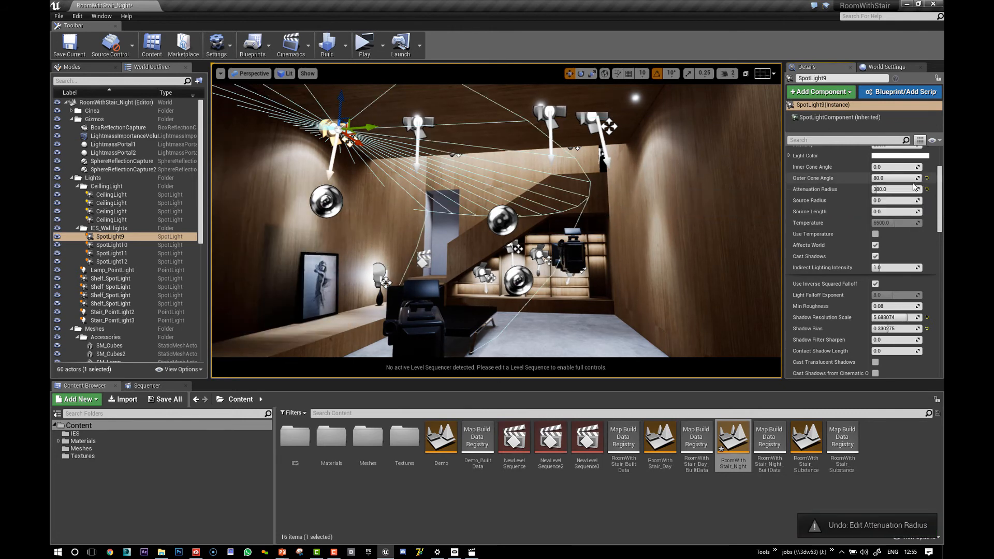
- Narrow SpotLight9's outer cone angle to about 26.37, and widen it to about 71.3
drag(891, 178, 880, 178)
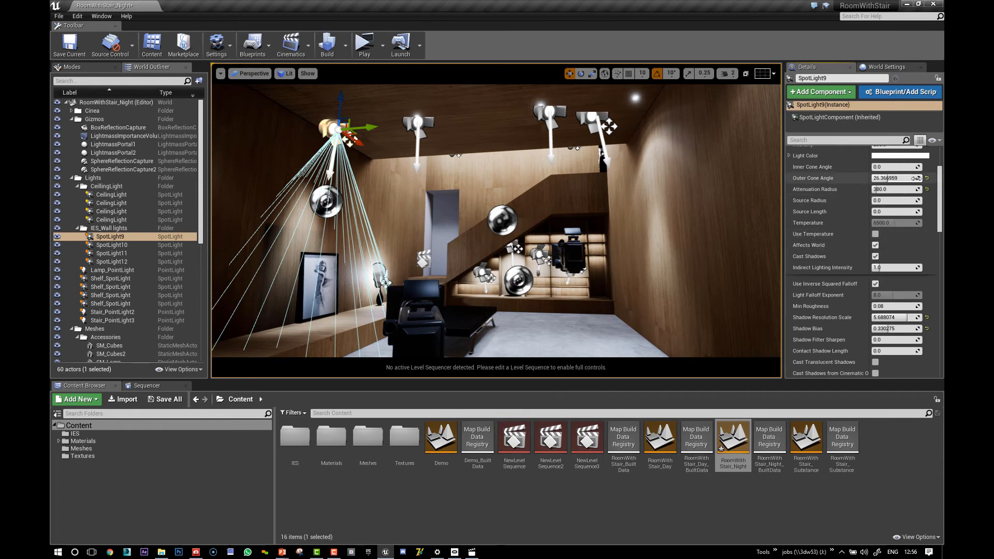
drag(910, 179, 963, 178)
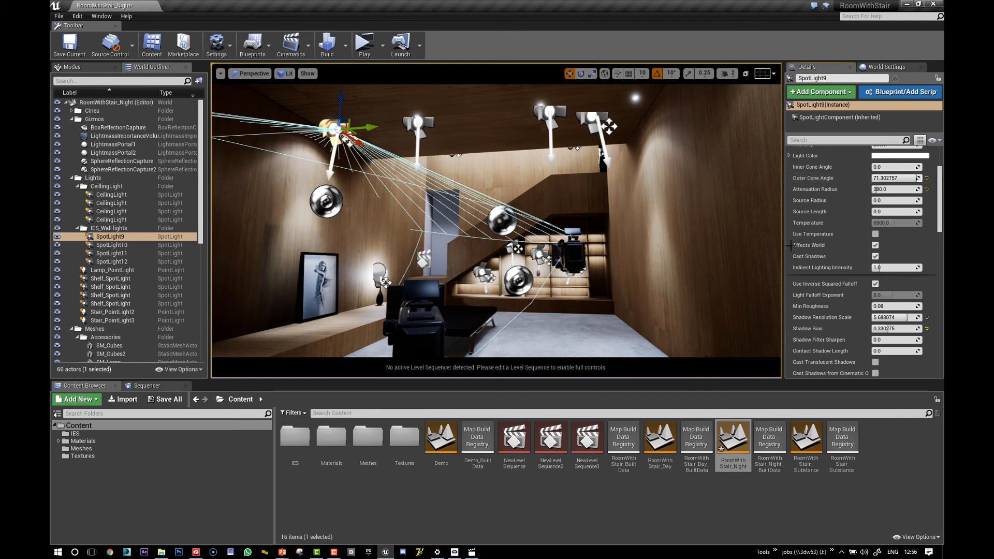
- Locate SpotLight9's IES21 light profile texture in the Content Browser, and examine the light's Mobility setting
scroll(828, 243, down, 5)
scroll(888, 166, down, 1)
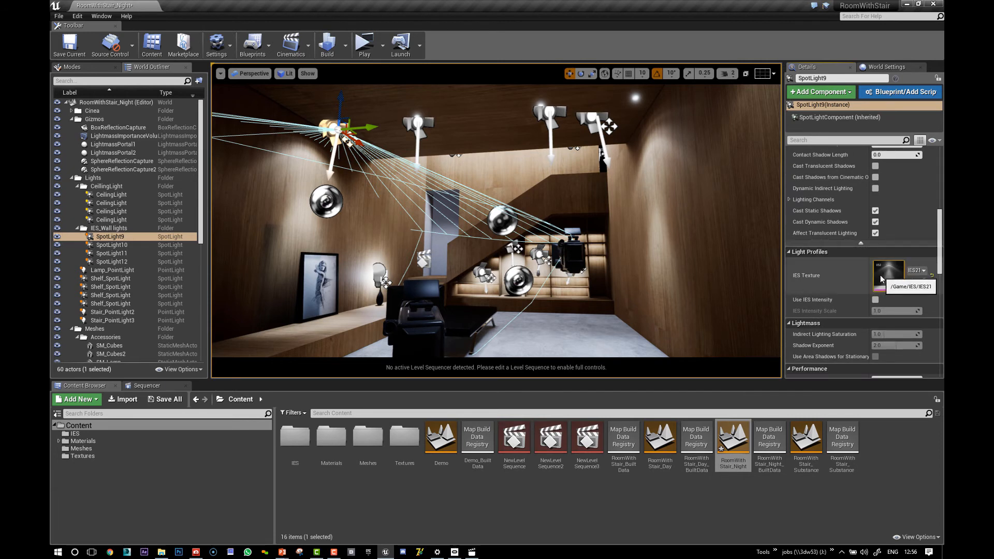
click(924, 282)
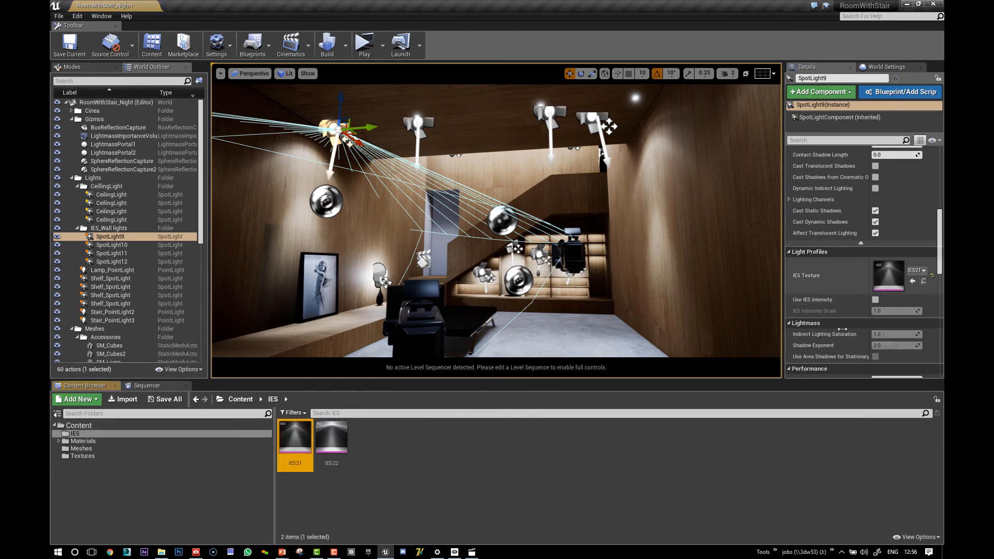
mouse_move(407, 264)
right_down()
mouse_move(452, 245)
mouse_move(394, 291)
mouse_move(408, 278)
right_up()
drag(942, 227, 940, 166)
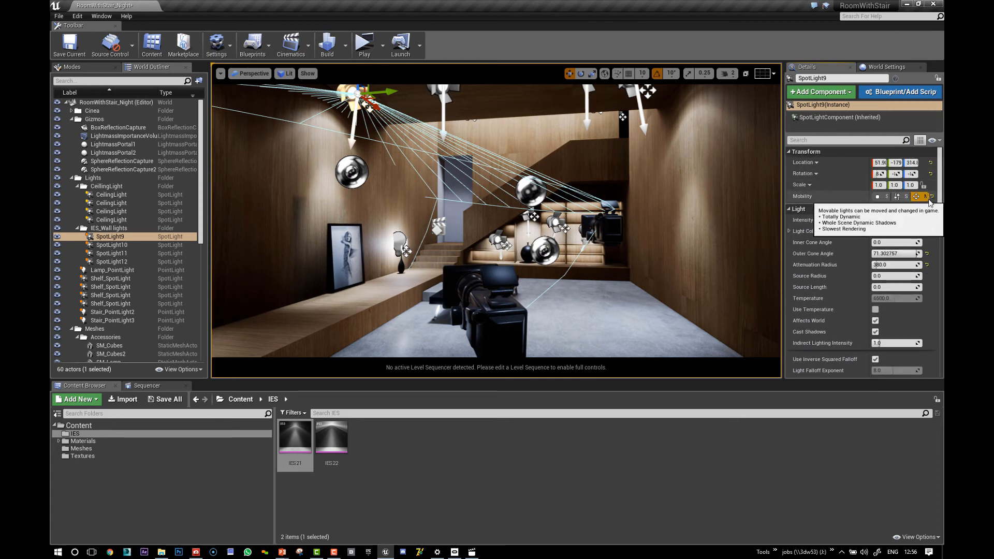
- Deselect SpotLight9 and select the room's SM_Walls mesh to check its details
right_drag(674, 222, 657, 243)
key(d)
key(Escape)
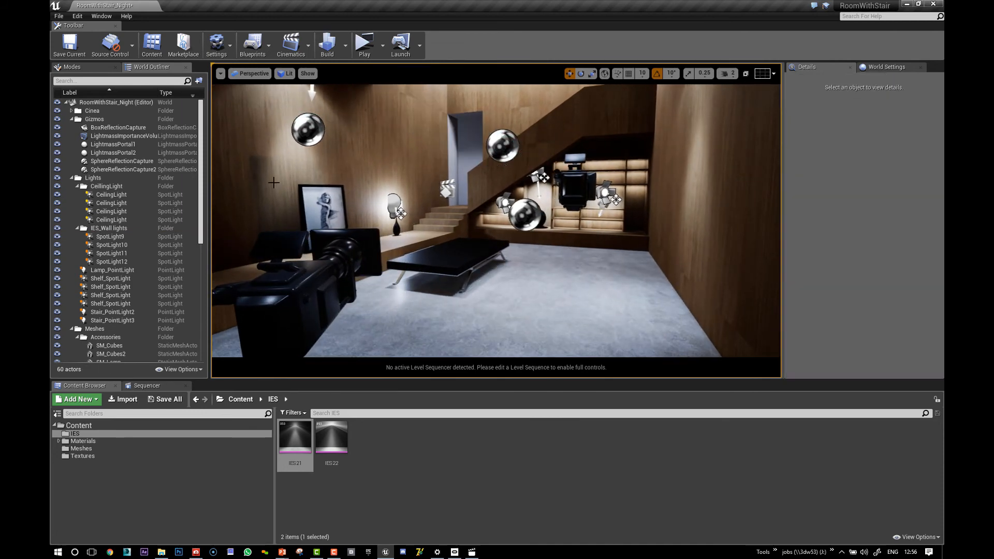
click(267, 184)
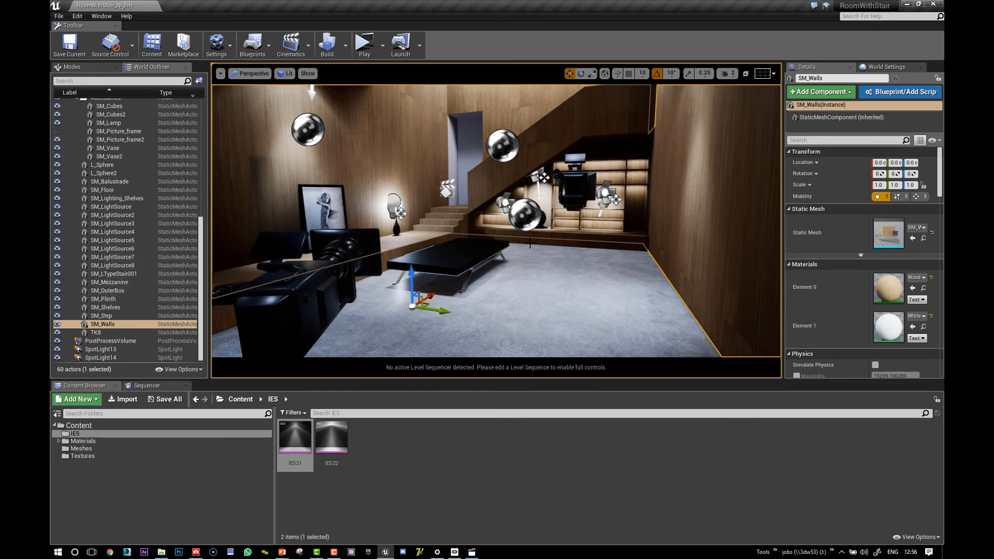
- Select the glowing sphere L_Sphere2 above the stairs, shrink the Content Browser, and open the sphere's Light_stairs material instance
right_drag(530, 245, 530, 234)
key(w)
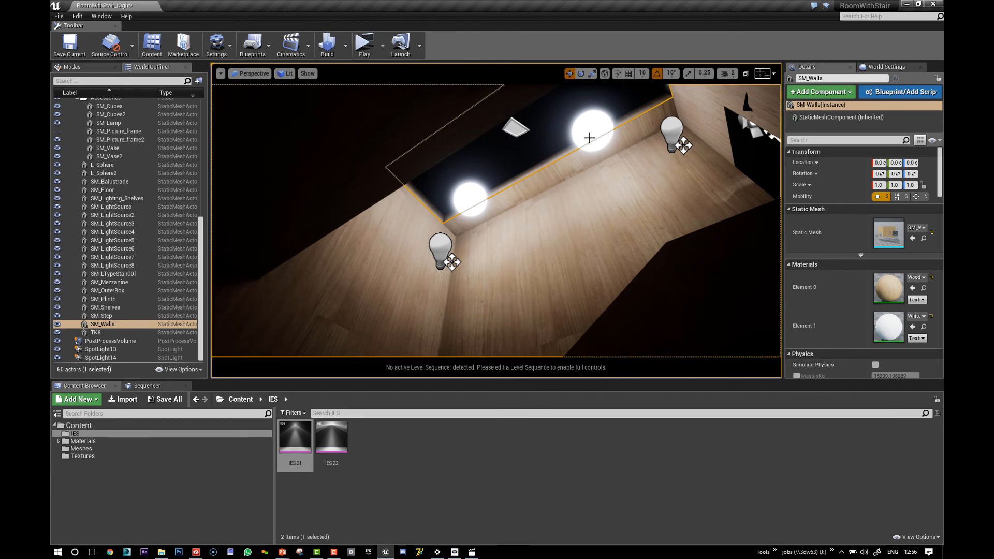
click(591, 130)
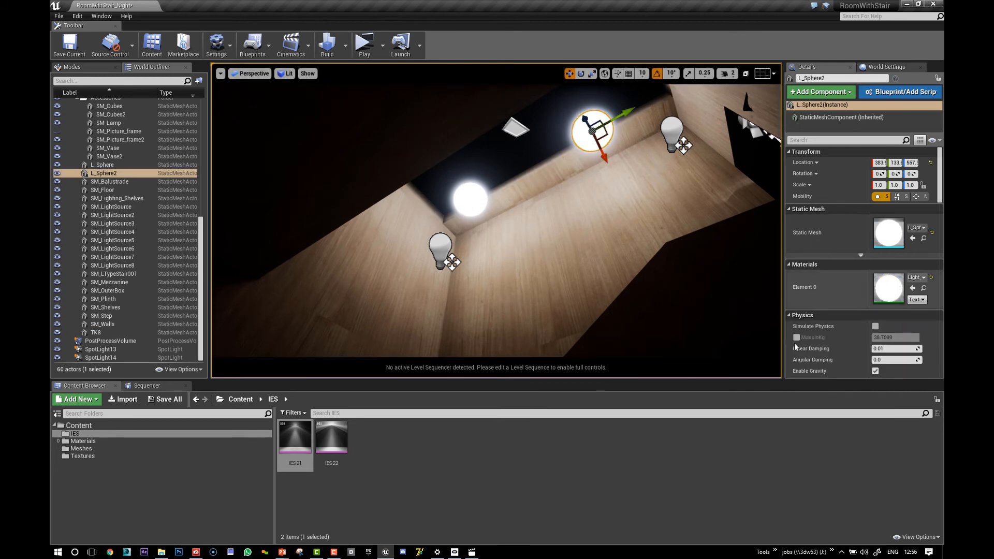
drag(754, 381, 756, 499)
double_click(889, 302)
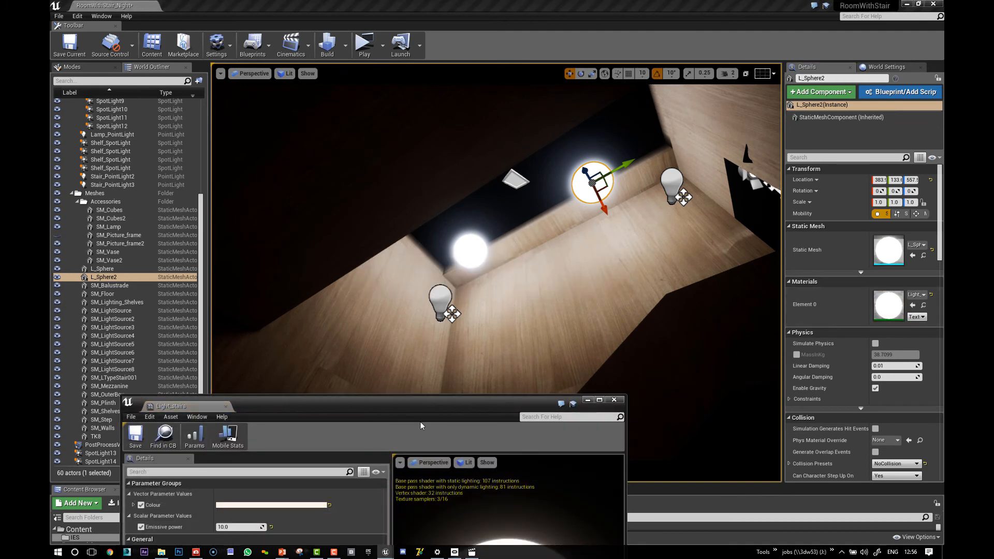
drag(412, 408, 370, 115)
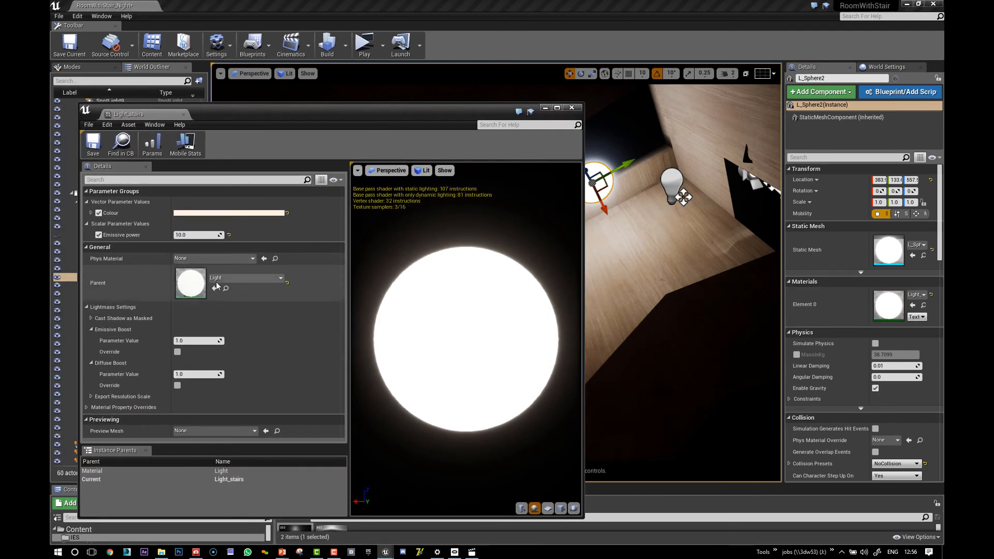
- Open the parent material Light in a widened window, examine its node graph, and return to the Light_stairs instance
double_click(191, 284)
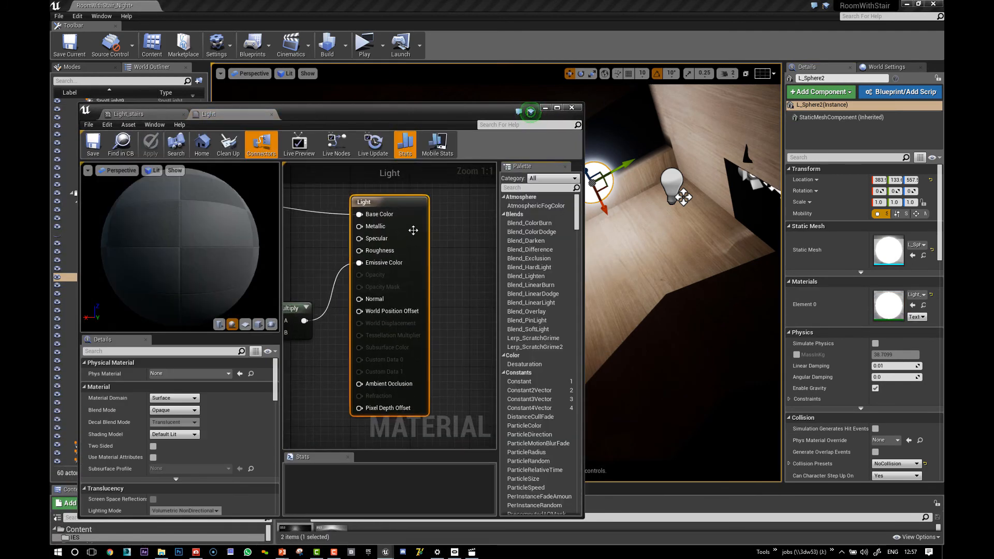
drag(587, 171, 747, 168)
key(ctrl+z)
right_drag(556, 262, 631, 286)
scroll(485, 345, down, 2)
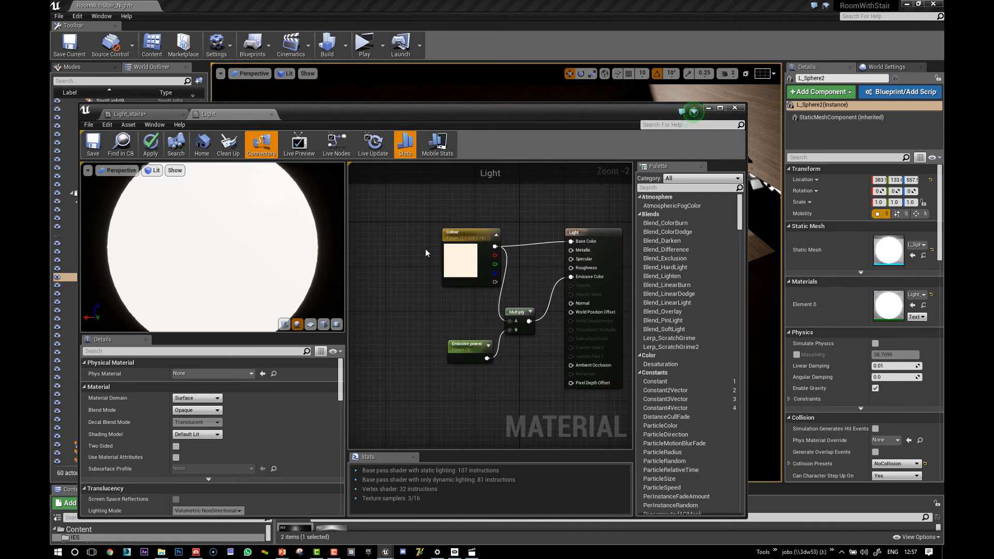
click(130, 114)
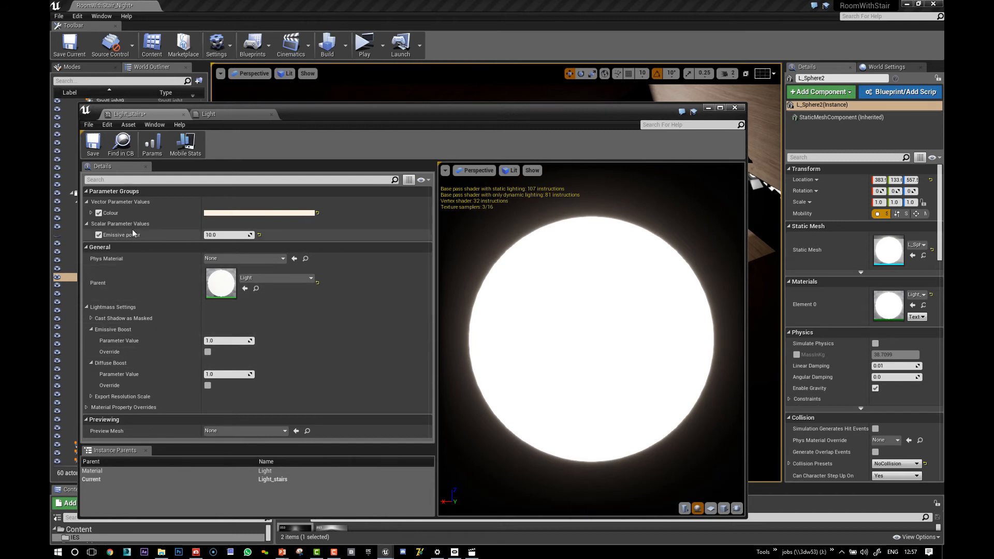
- Close the material editors without applying changes to Light, and examine L_Sphere2's Use Emissive for Static Lighting option
click(740, 109)
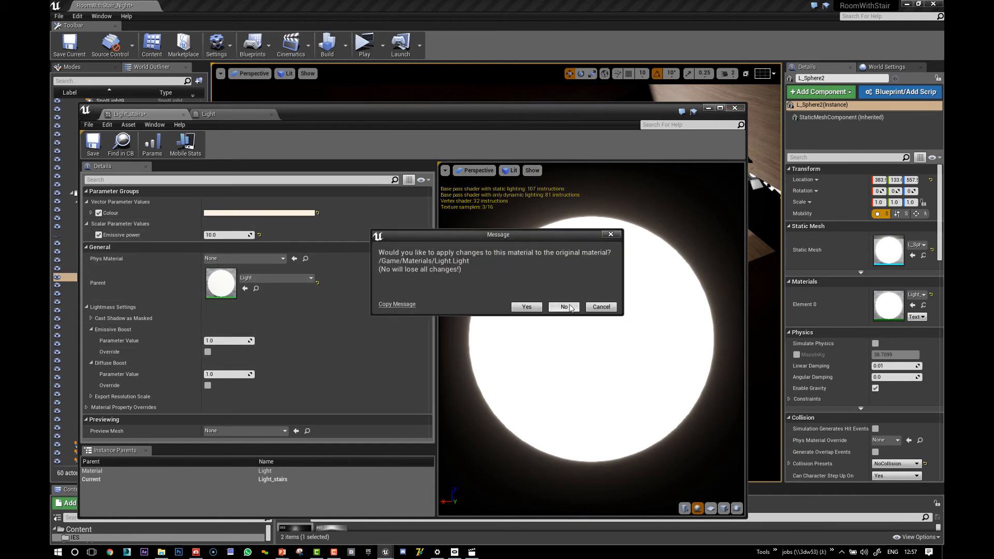
click(571, 308)
right_drag(574, 271, 551, 221)
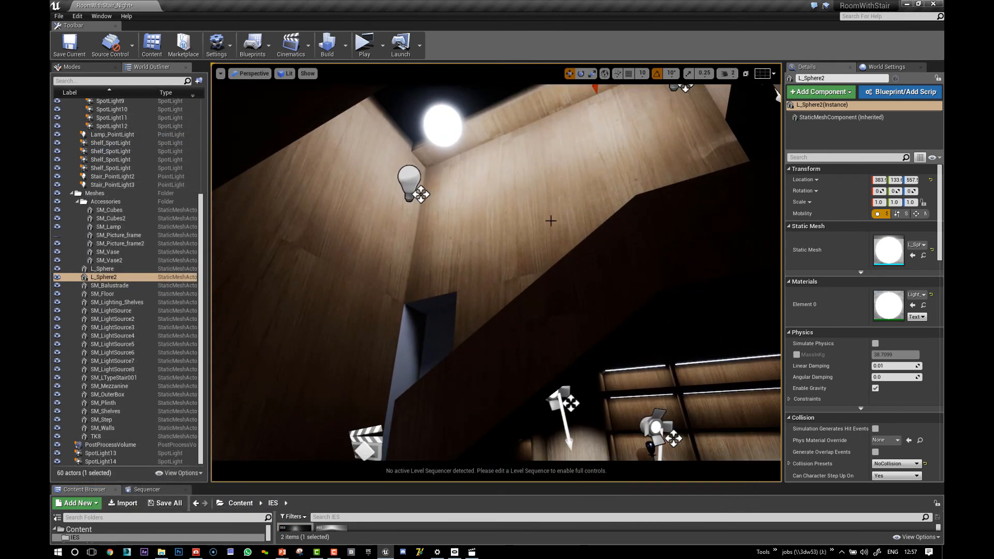
scroll(857, 382, down, 5)
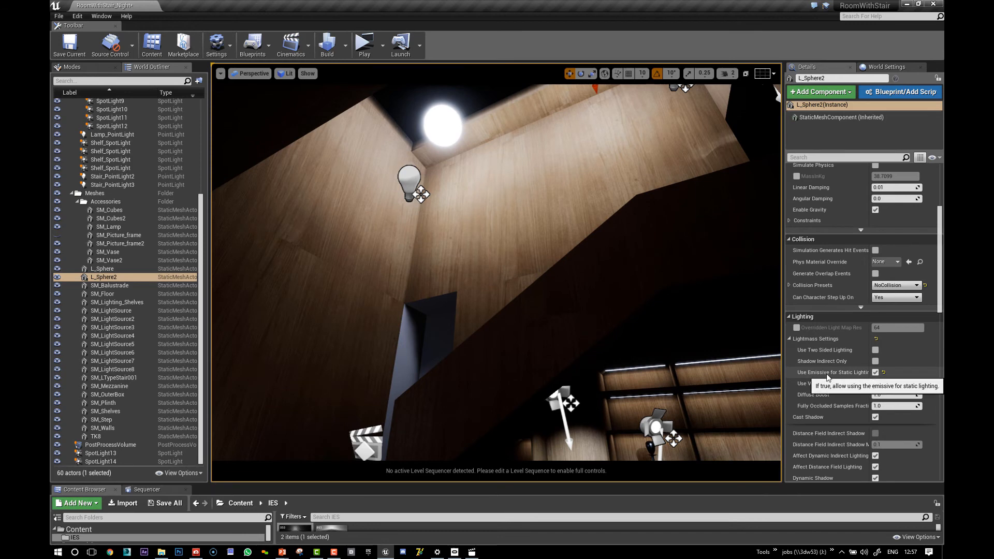
drag(870, 373, 884, 376)
- Select the shelf light strips mesh SM_Lighting_Shelves and examine how it lights the shelving
right_drag(537, 236, 534, 198)
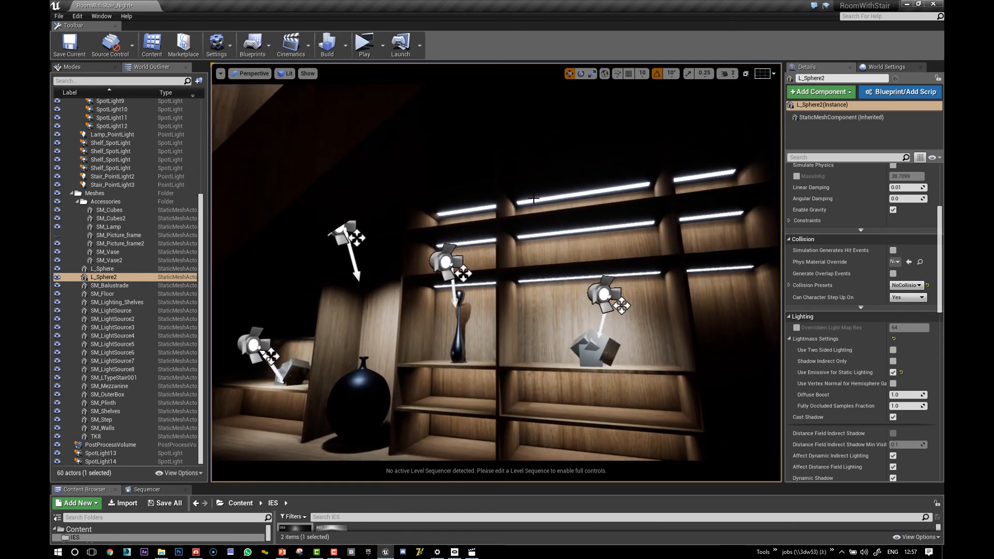
click(567, 237)
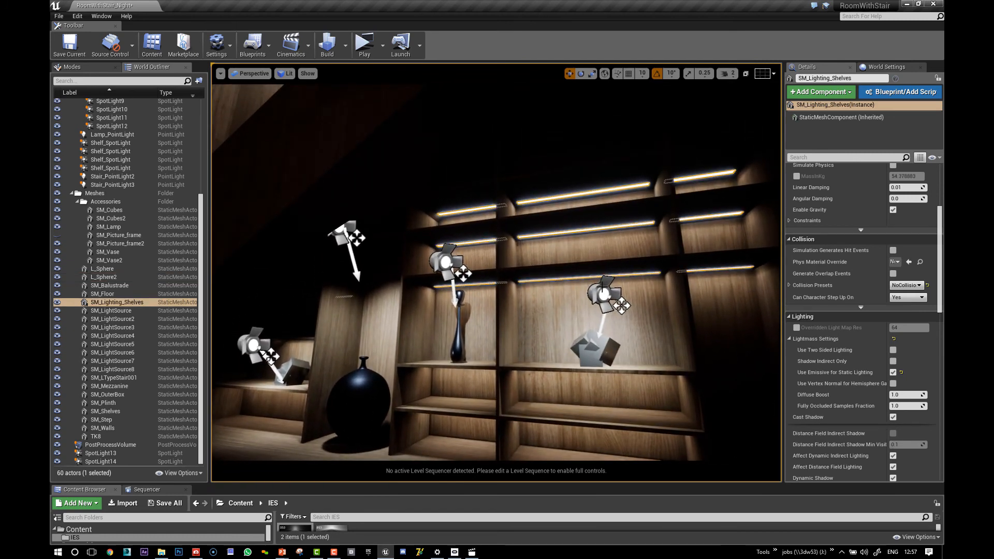
right_drag(602, 288, 596, 291)
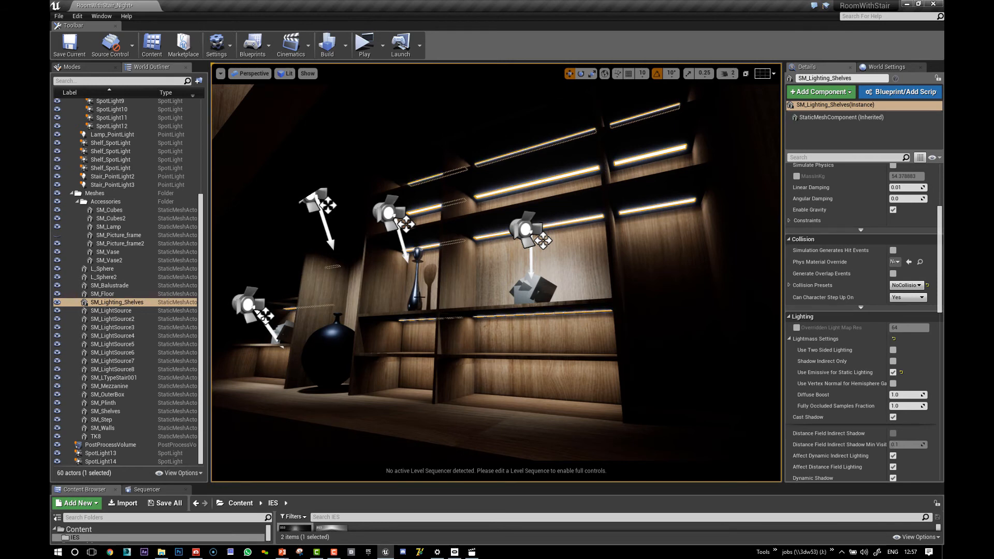
right_drag(419, 297, 383, 181)
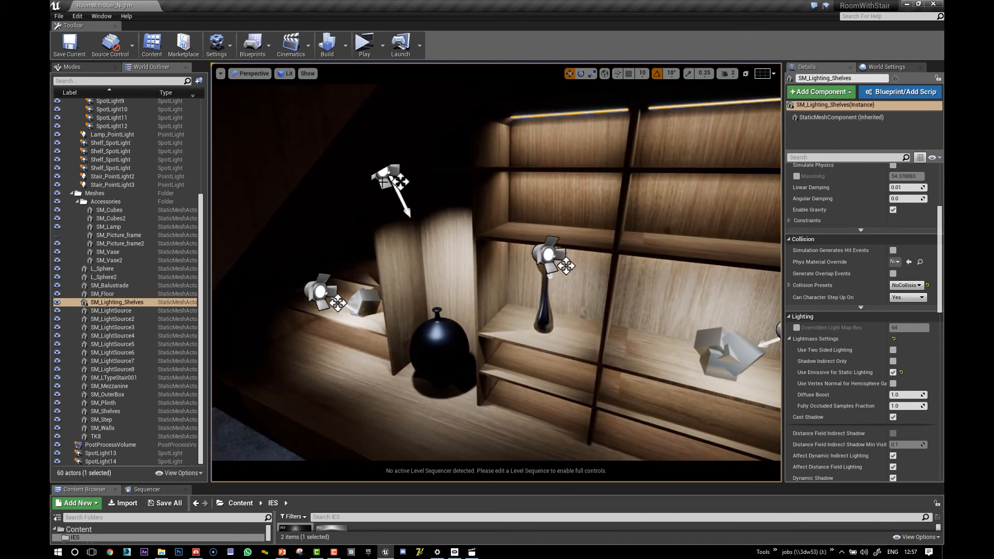
- Reset the Shadow Bias and Shadow Resolution Scale of the Shelf_SpotLight above the round vase to their defaults, and deselect it
click(383, 181)
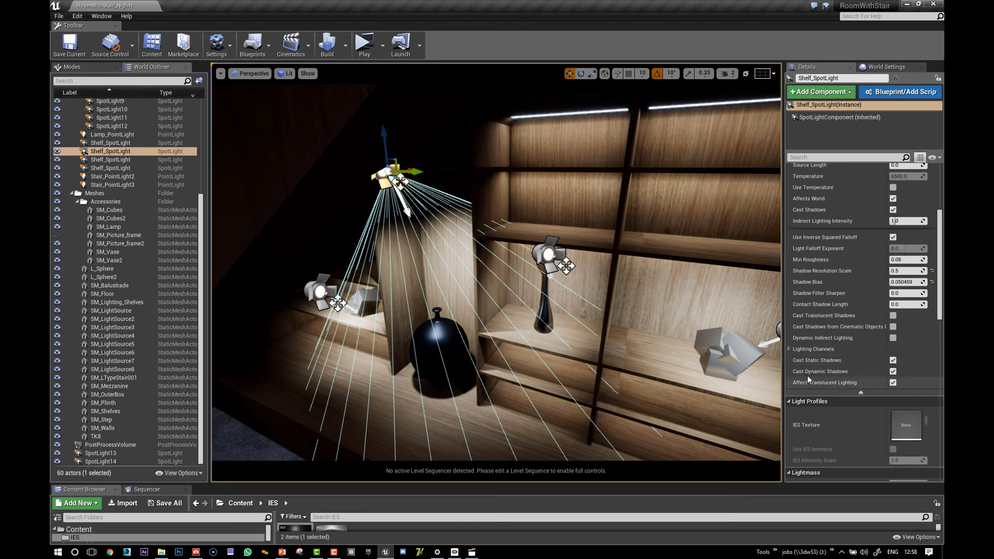
click(932, 283)
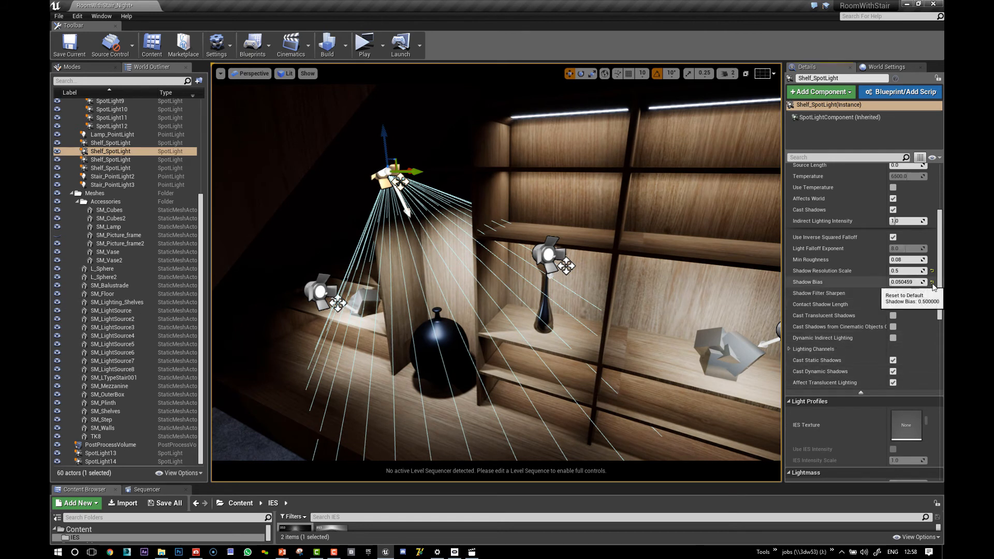
click(932, 270)
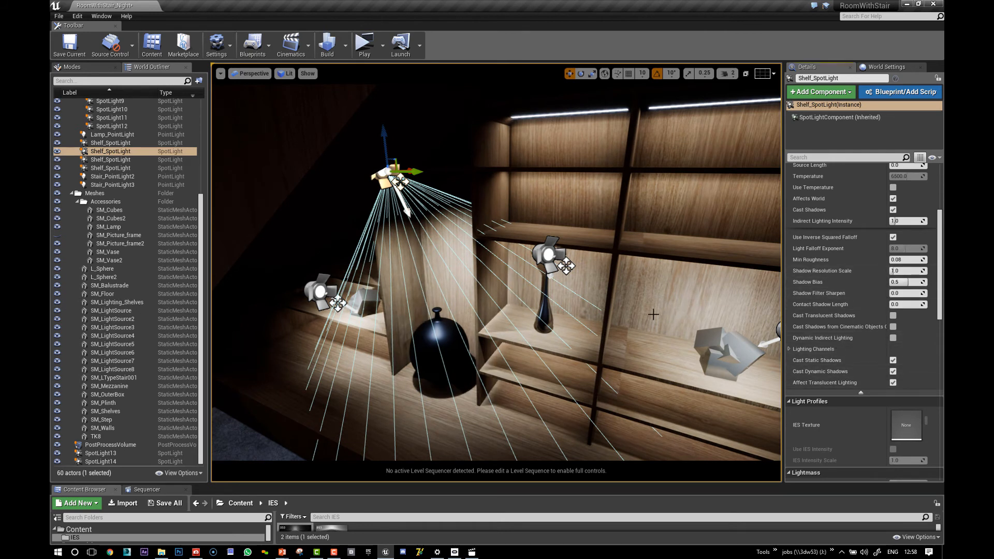
right_drag(654, 315, 648, 310)
key(Escape)
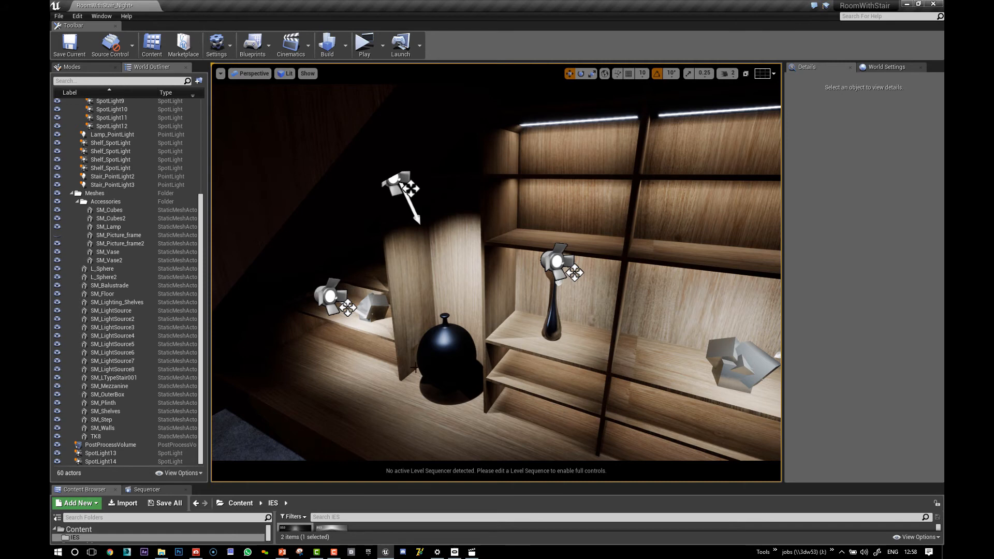
- Reselect the Shelf_SpotLight above the round vase
click(395, 181)
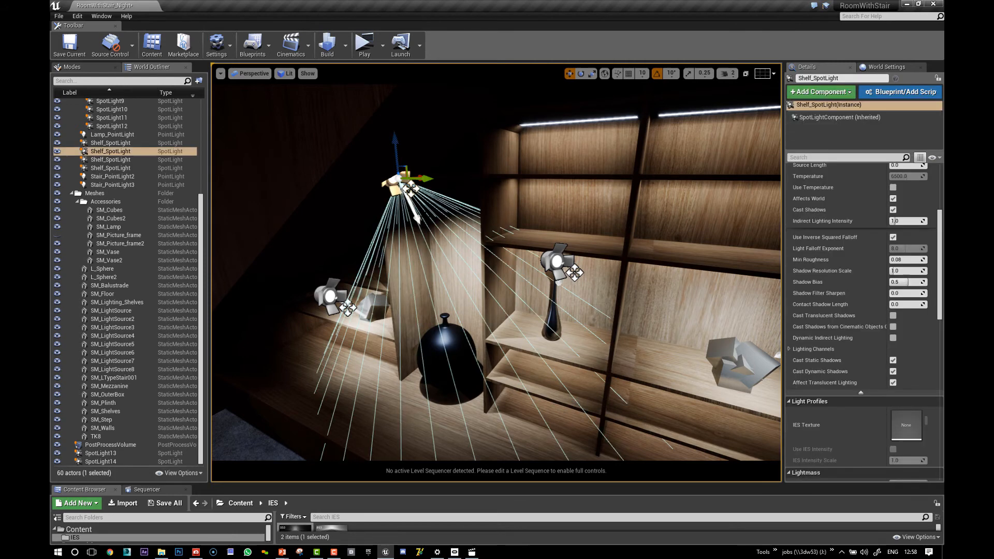
key(Escape)
right_drag(468, 253, 450, 217)
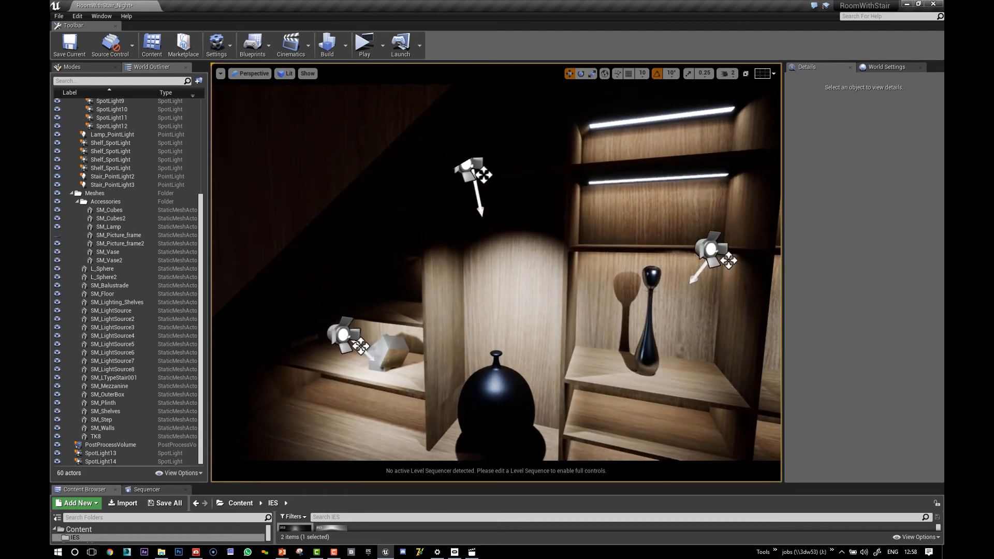
click(469, 167)
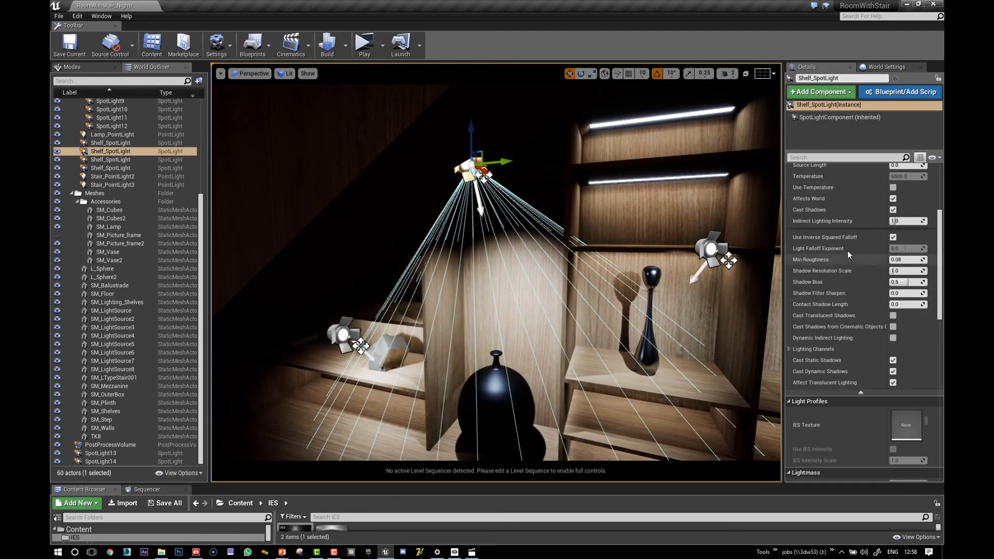
- Try an Inner Cone Angle of 1.0 and an Outer Cone Angle of about 45.24 on the spotlight, and reset both to default
scroll(849, 246, up, 3)
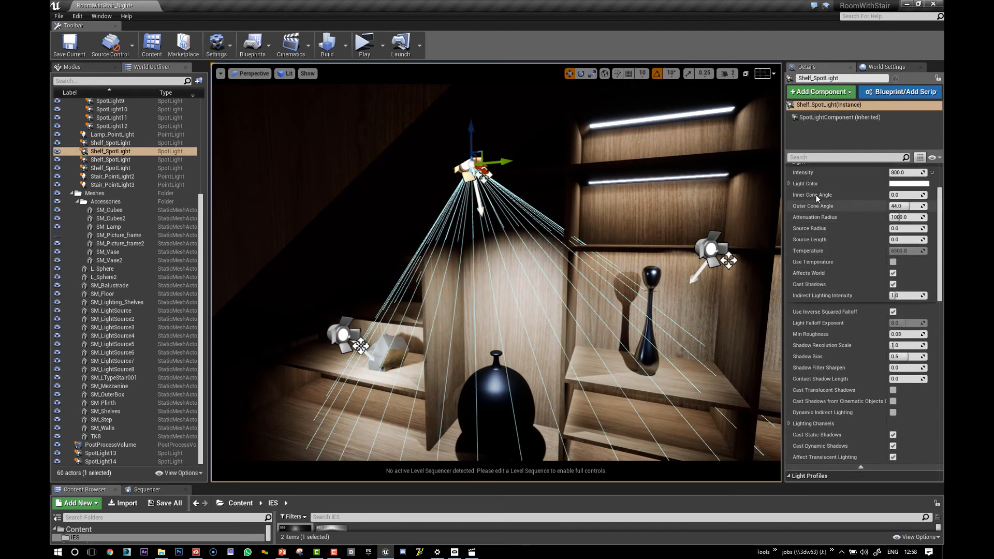
mouse_move(900, 195)
mouse_down()
mouse_move(912, 194)
mouse_move(886, 195)
mouse_up()
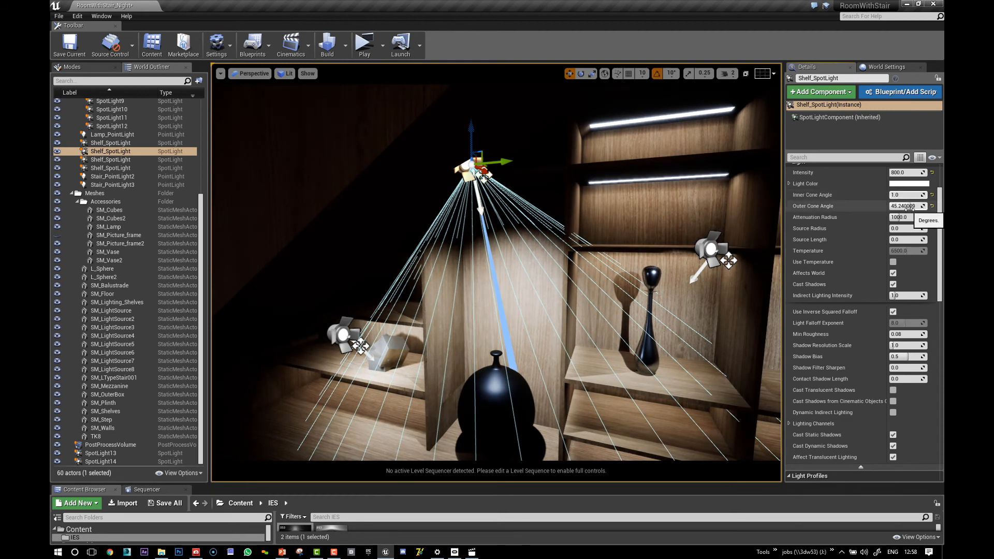
click(932, 195)
click(933, 207)
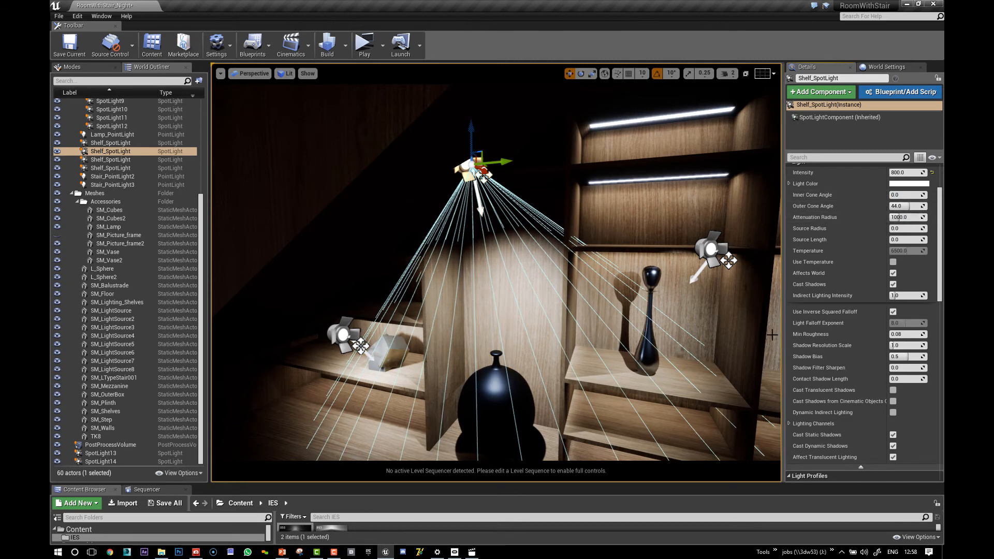
- Set the spotlight's Shadow Resolution Scale to 0.8, and switch Affects World off and on to compare the lighting
right_drag(616, 330, 613, 353)
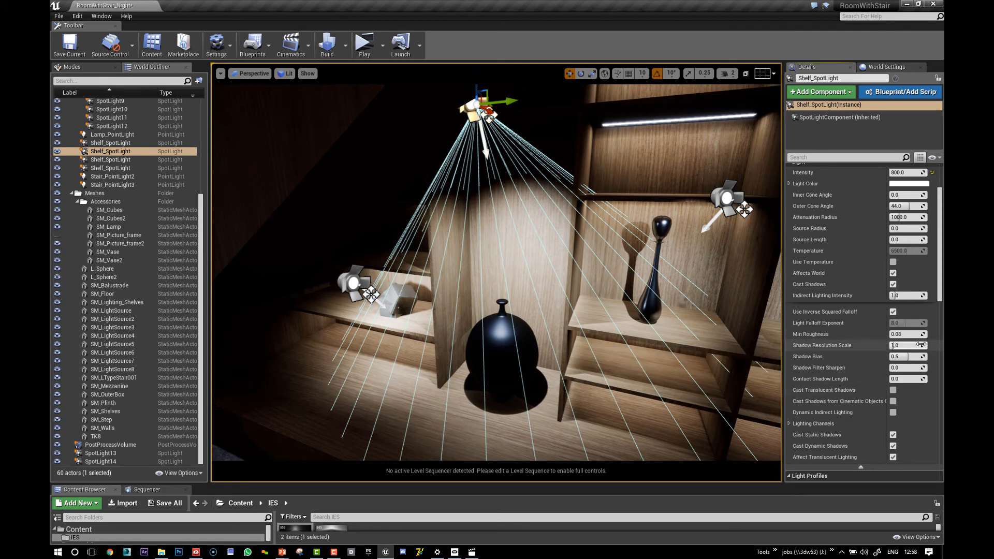
mouse_move(920, 345)
mouse_down()
mouse_move(902, 346)
mouse_move(918, 346)
mouse_up()
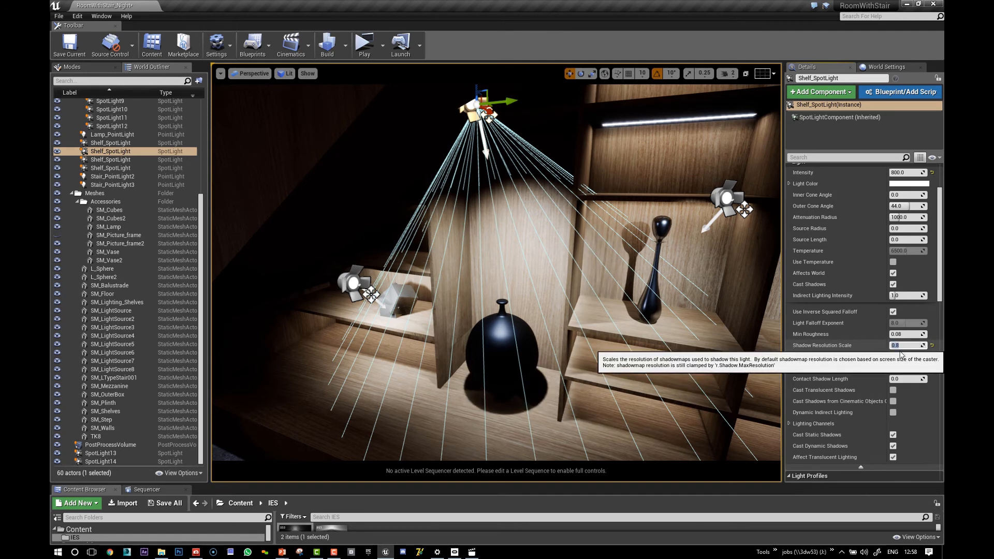
text(0.8)
right_drag(604, 367, 602, 355)
middle_drag(604, 368, 603, 401)
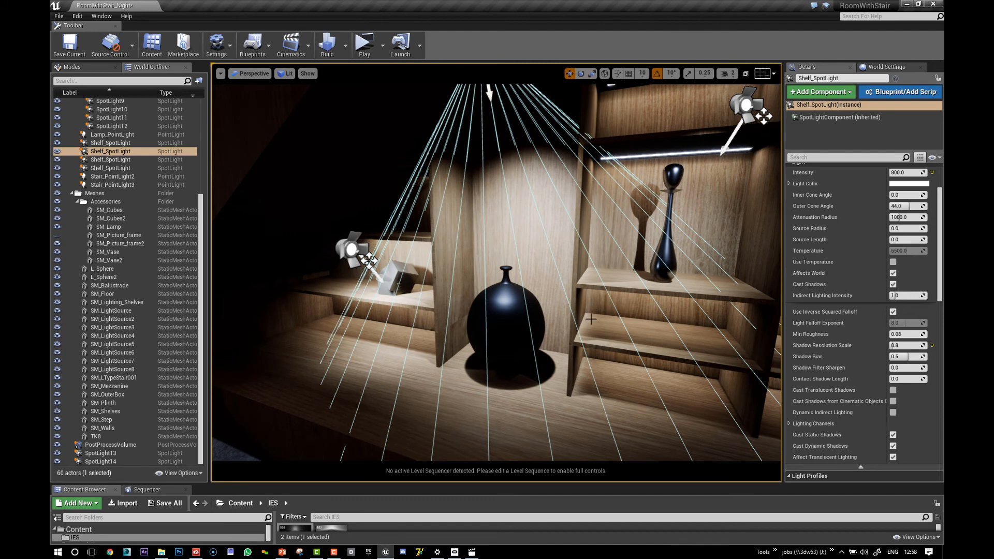
click(894, 273)
click(894, 273)
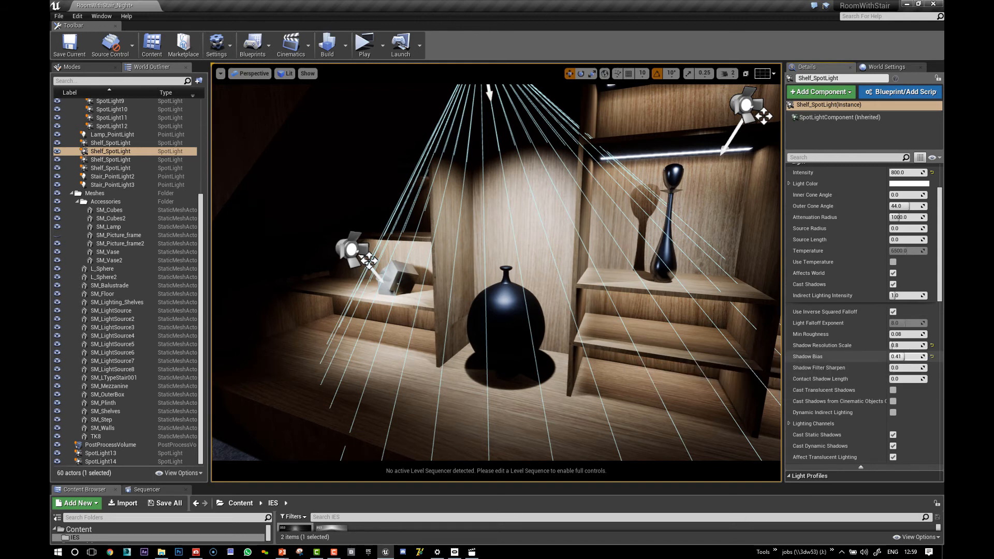
- Lower the spotlight's Shadow Bias to 0.0 to test its effect on the vase and shelf shadows
drag(905, 357, 898, 357)
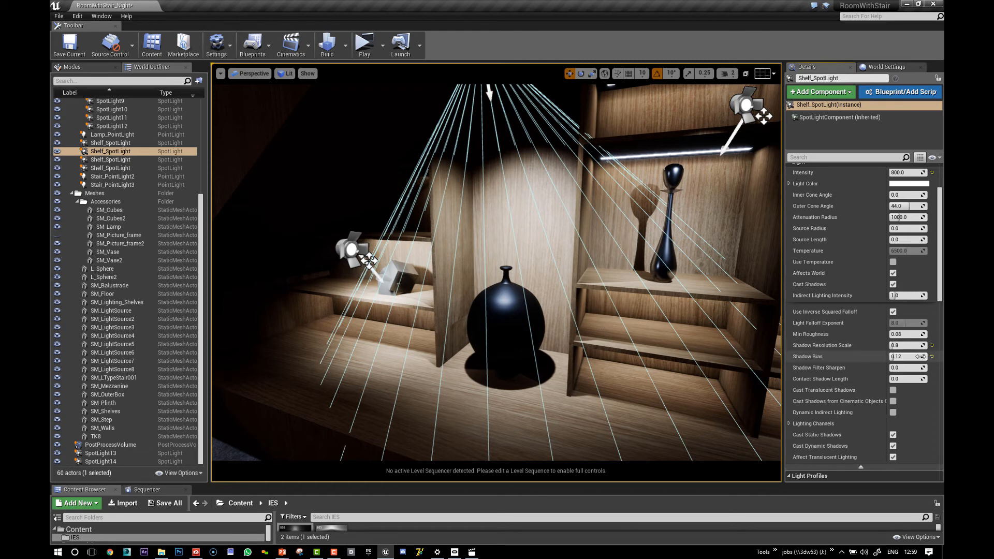
drag(906, 358, 892, 356)
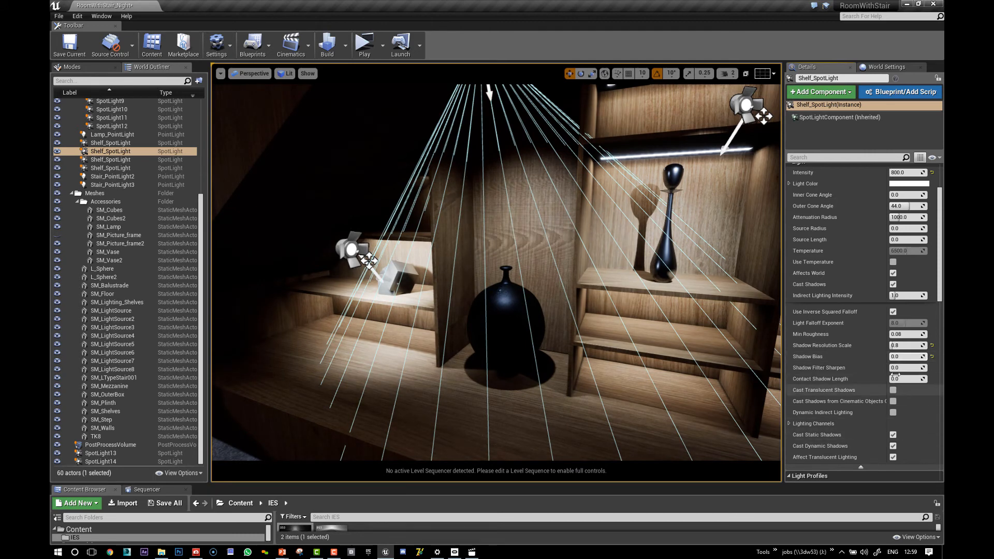
drag(900, 356, 899, 356)
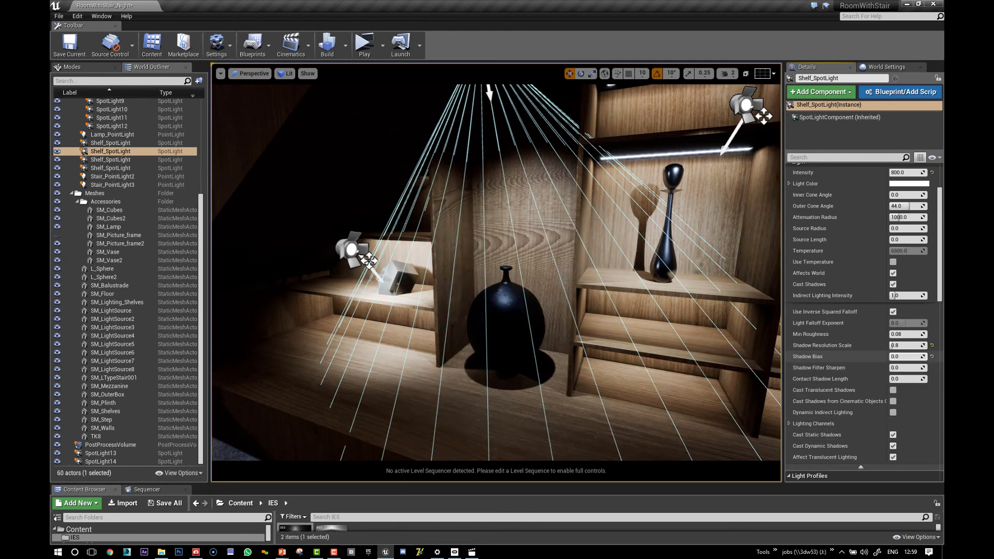
- Set the spotlight's Shadow Bias to 0.05 and its Shadow Resolution Scale to 0.5
click(909, 357)
key(BackSpace)
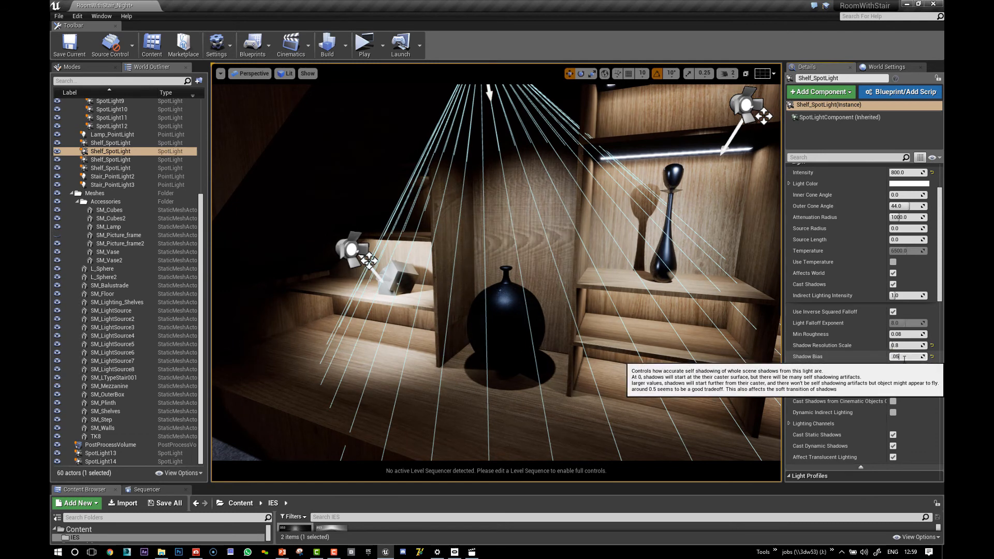
text(.05)
key(Return)
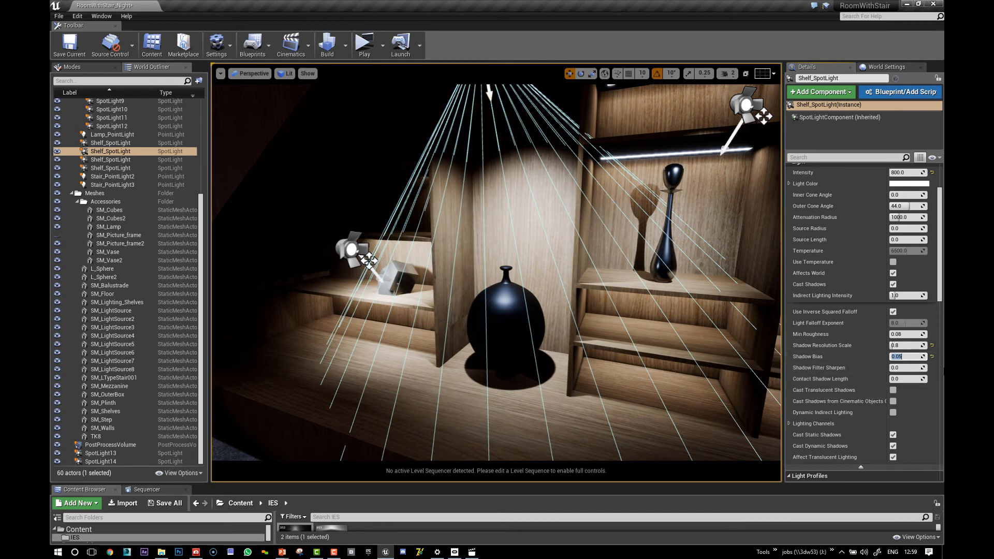
click(909, 345)
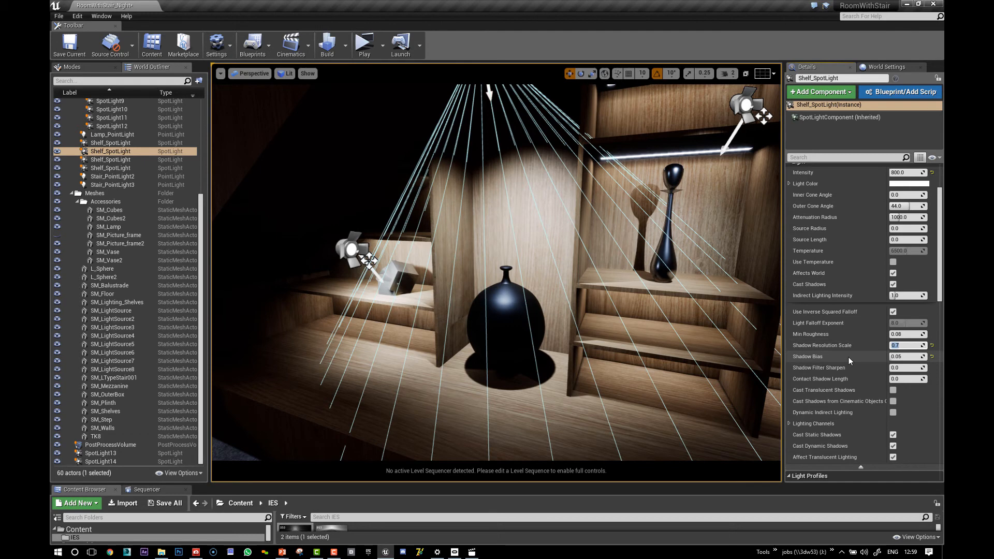
text(0.5)
key(Return)
- Select the Shelf_SpotLight aimed at the faceted cube ornament and examine its light on the shelf up close
right_drag(592, 322, 622, 318)
key(s)
click(721, 273)
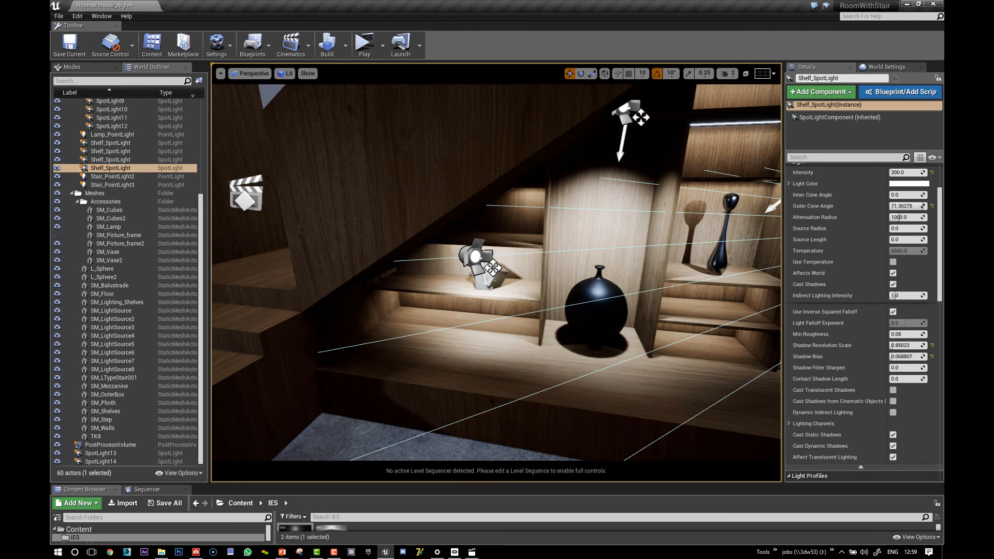
key(s)
right_drag(522, 249, 564, 249)
scroll(522, 249, up, 5)
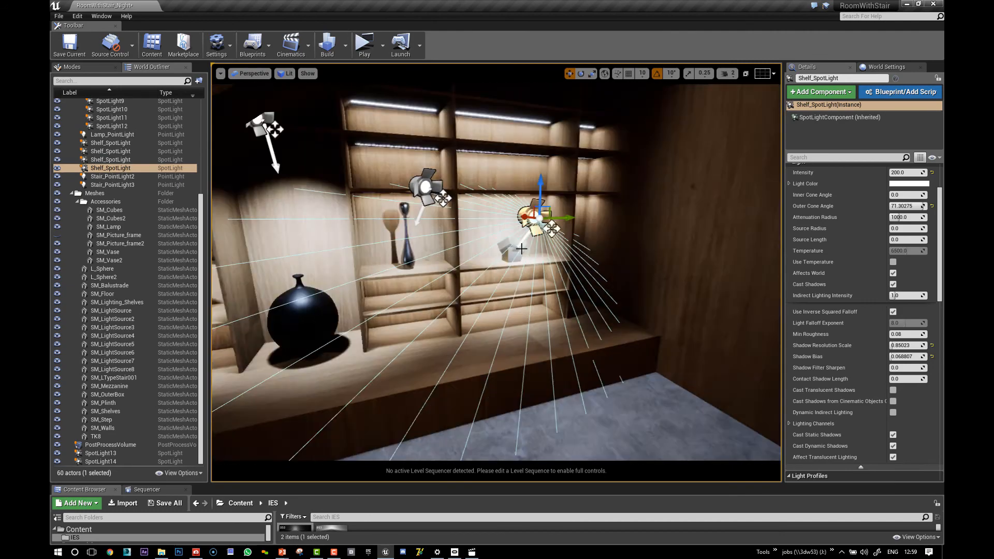
scroll(522, 249, up, 5)
scroll(521, 244, down, 5)
scroll(522, 238, up, 5)
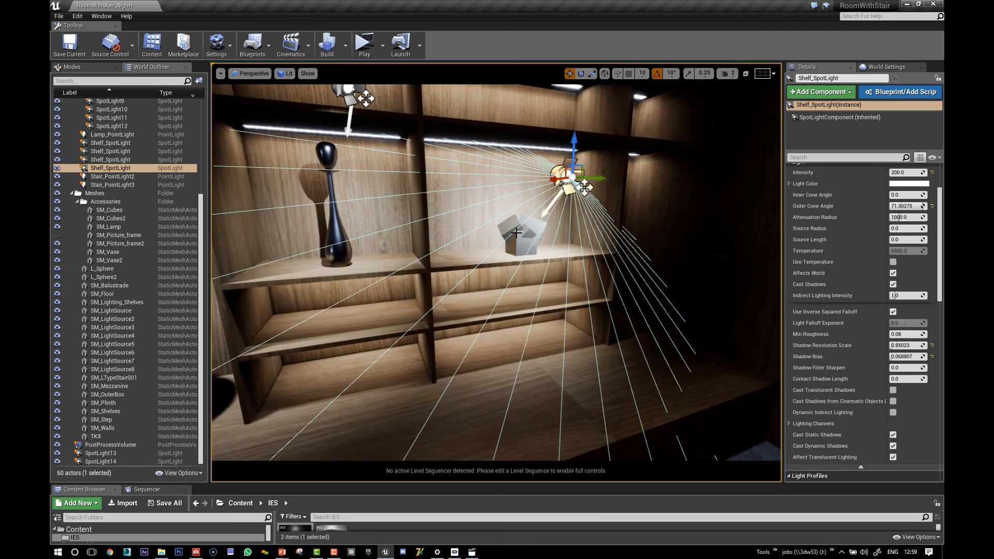
right_drag(521, 239, 502, 218)
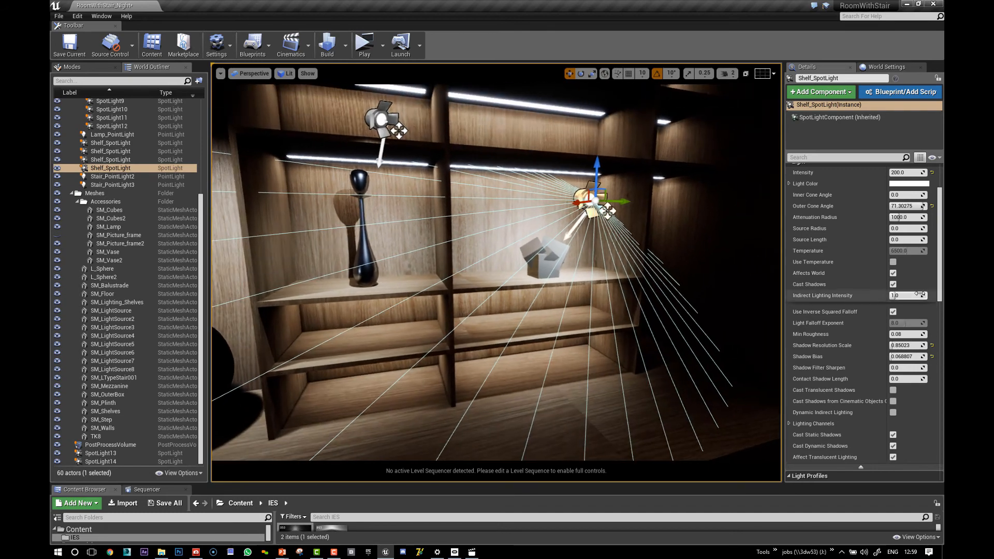
- Switch the cube spotlight's Affects World option off and on to compare the ornament's shadow, and deselect the light
click(894, 274)
click(894, 274)
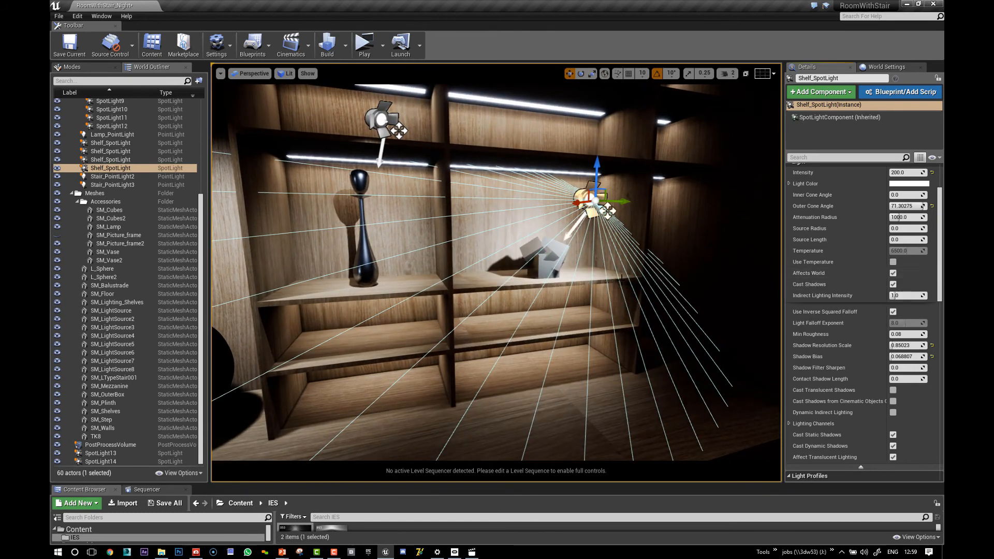
right_drag(601, 248, 621, 247)
scroll(623, 280, up, 5)
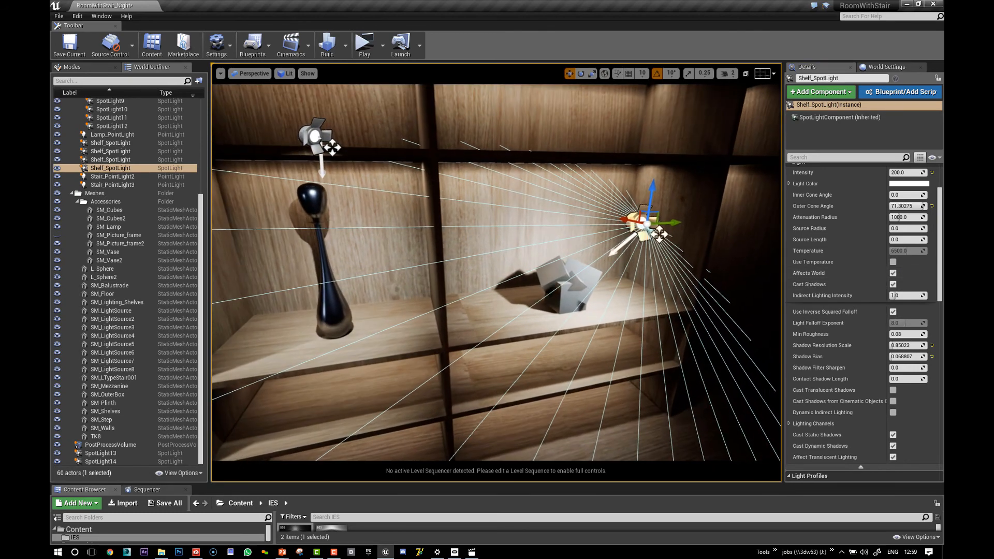
key(Escape)
- Select the table lamp mesh SM_Lamp on the wooden ledge beside the picture frame to check its details
scroll(622, 280, down, 10)
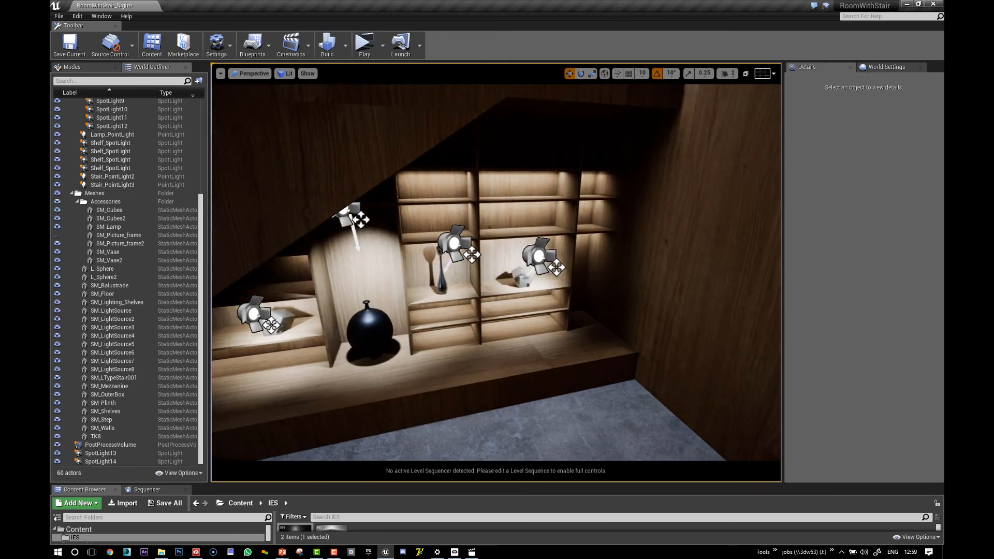
right_drag(622, 280, 445, 289)
click(545, 285)
right_drag(544, 284, 561, 283)
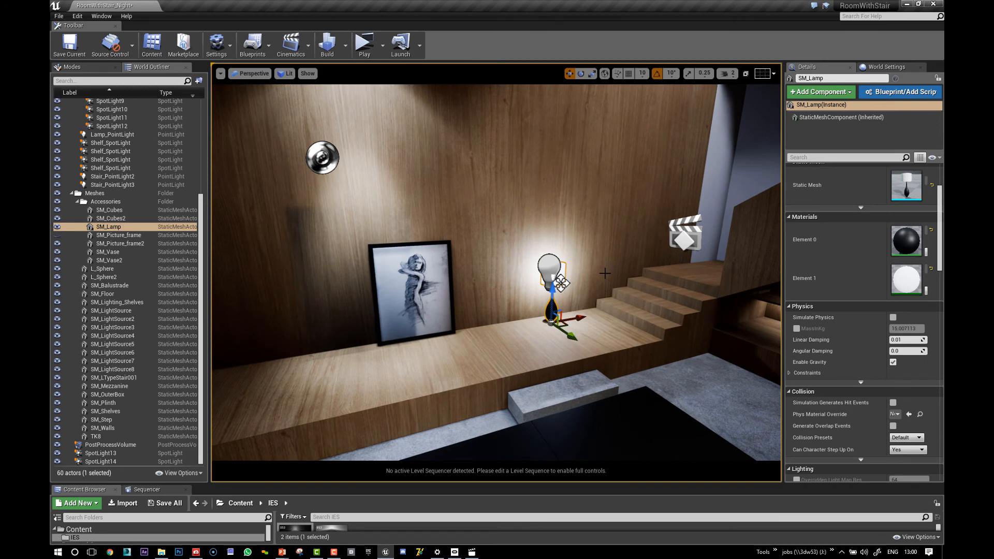
- Inspect the table lamp up close and select the Lamp_PointLight inside its shade
key(f)
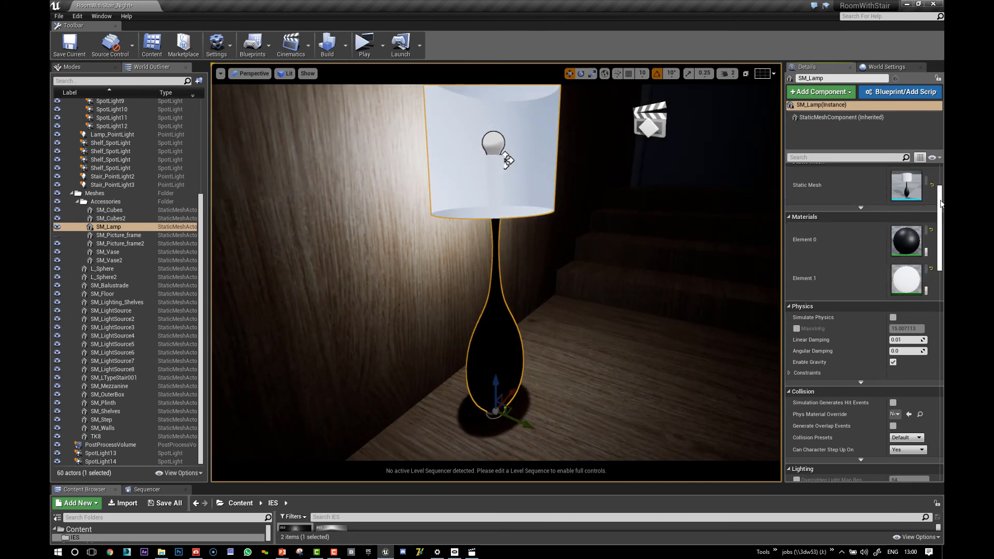
scroll(932, 207, up, 3)
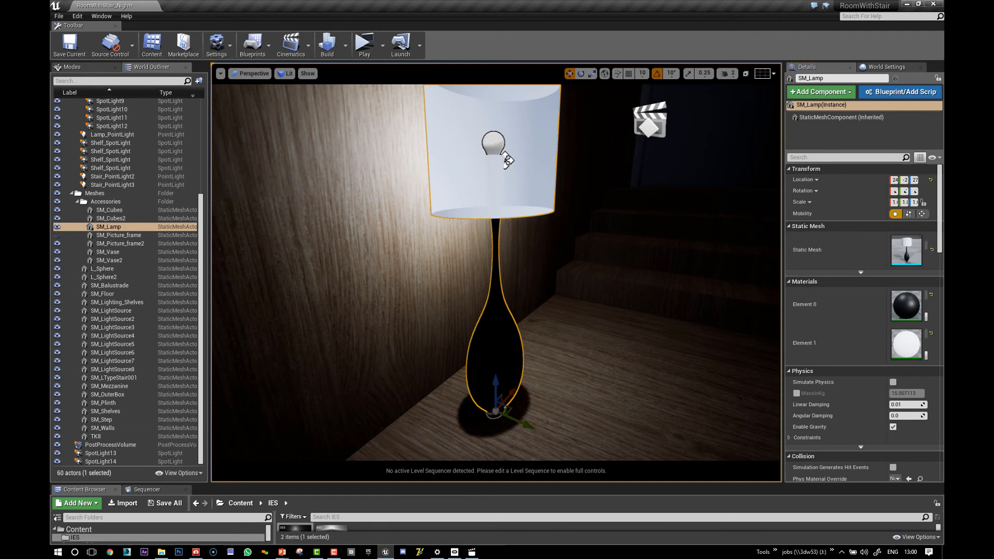
alt+drag(602, 188, 602, 275)
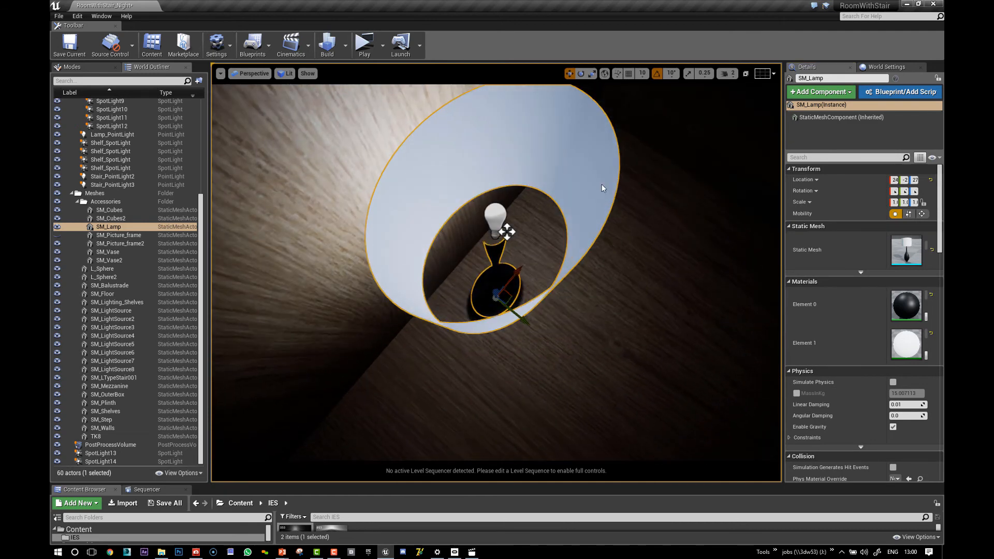
click(495, 218)
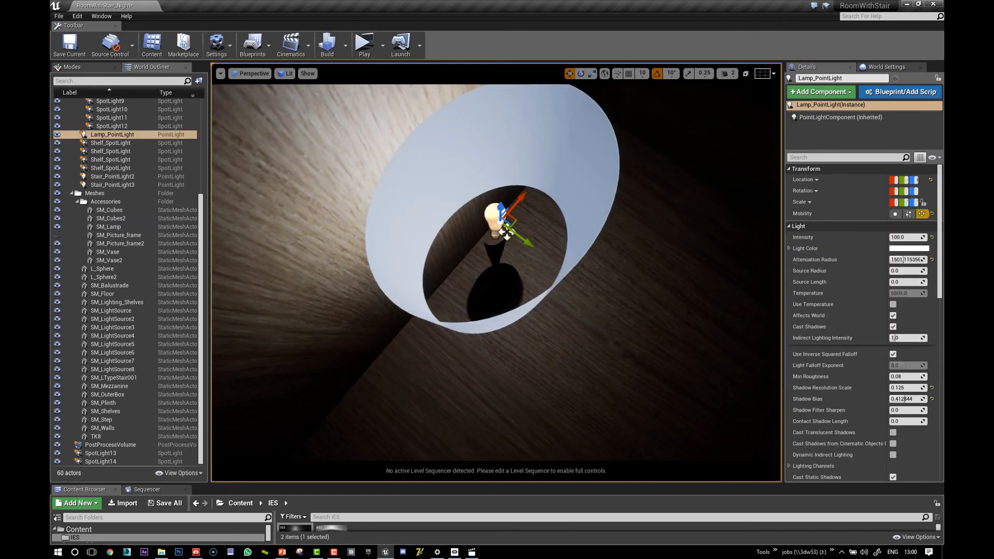
- Switch the lamp point light's Affects World option off and on to compare its glow on the wall and ledge
click(893, 316)
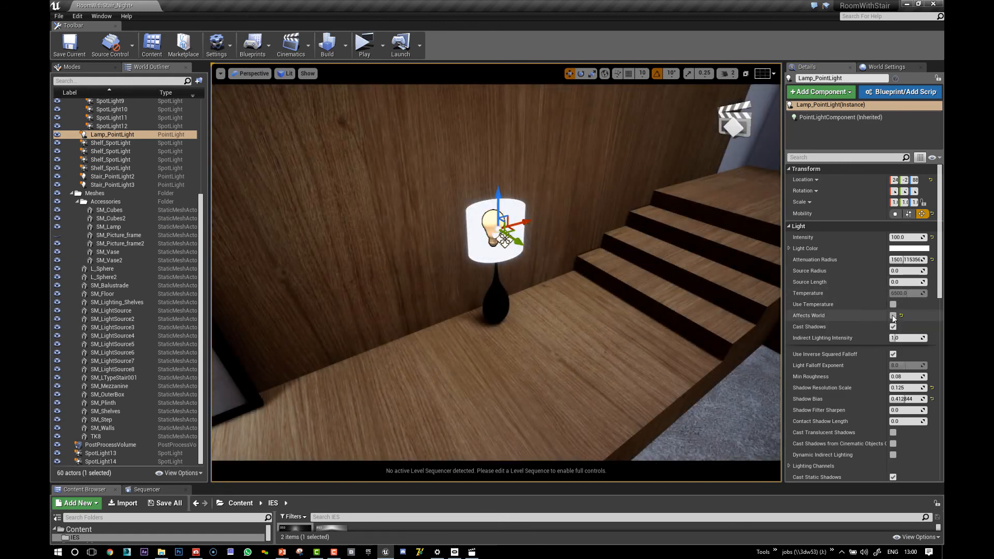
click(894, 316)
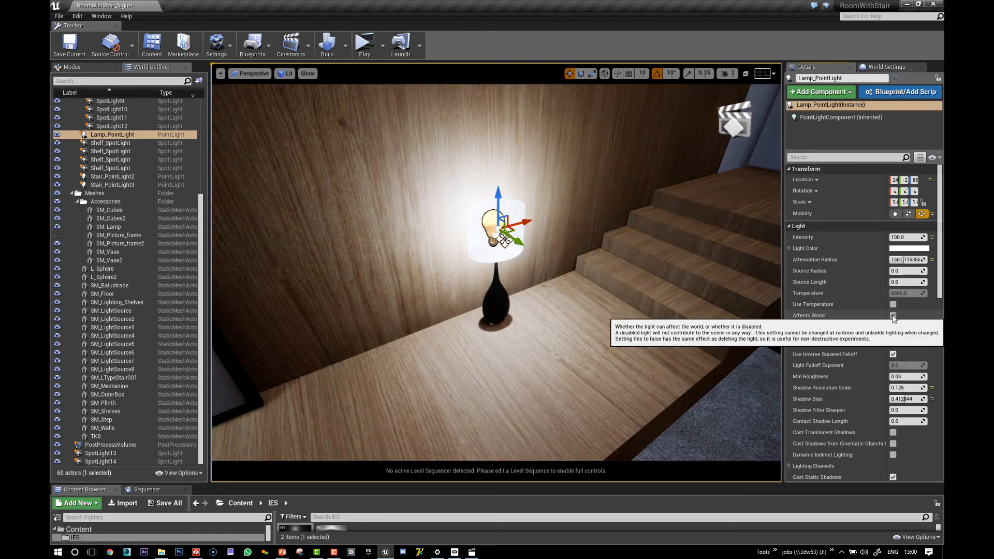
click(893, 315)
click(893, 315)
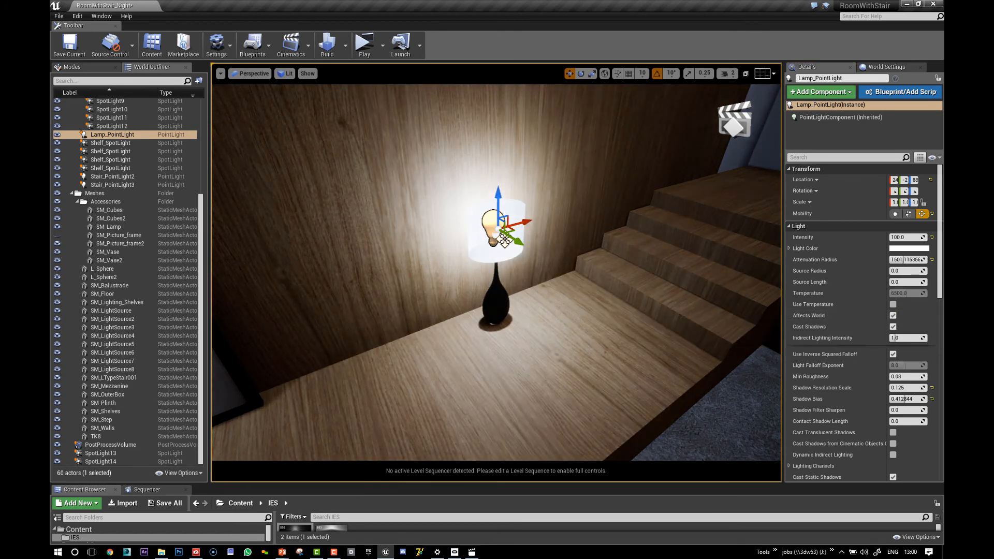
alt+drag(560, 303, 533, 279)
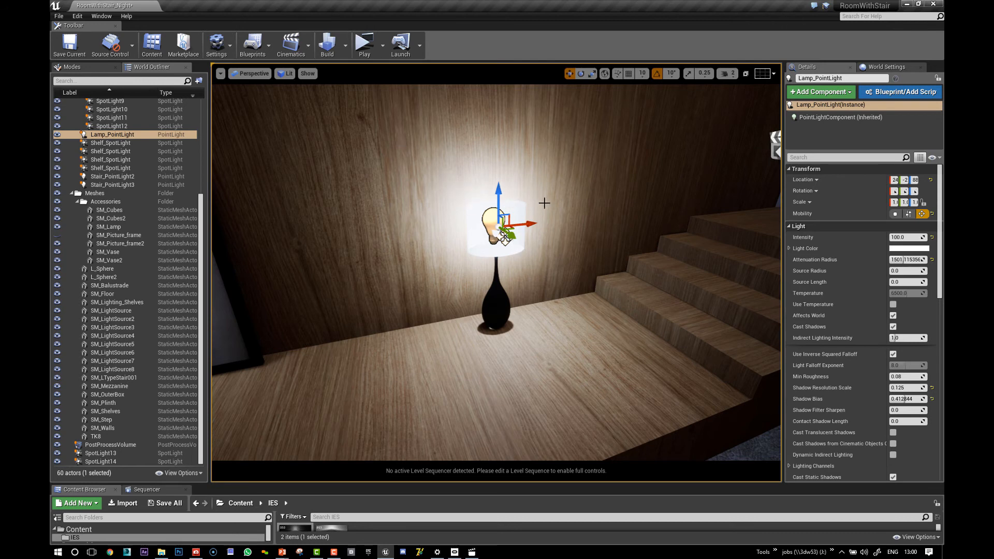
mouse_move(580, 272)
alt+mouse_down()
mouse_move(629, 246)
mouse_move(668, 241)
mouse_move(510, 258)
alt+mouse_up()
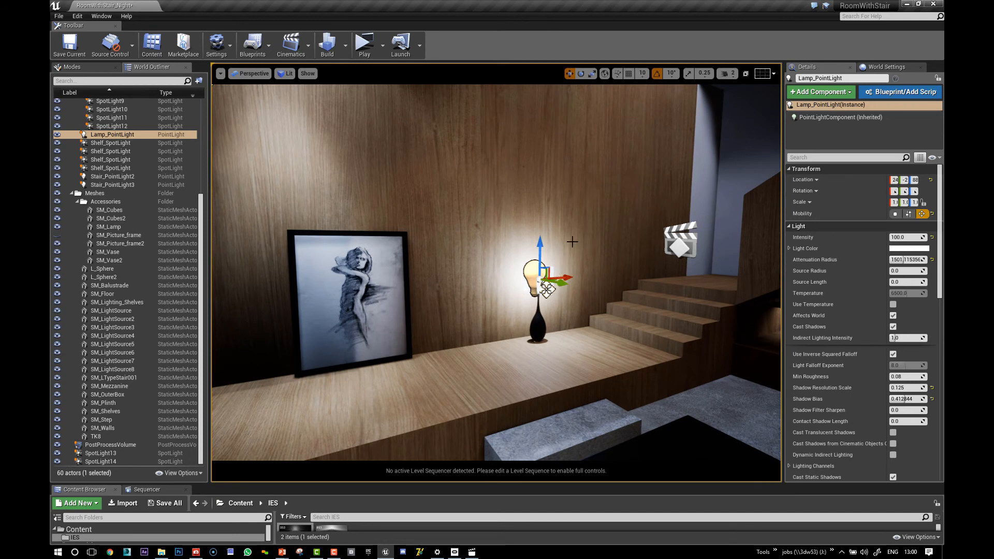
mouse_move(577, 258)
right_down()
mouse_move(611, 245)
mouse_move(615, 258)
mouse_move(589, 257)
right_up()
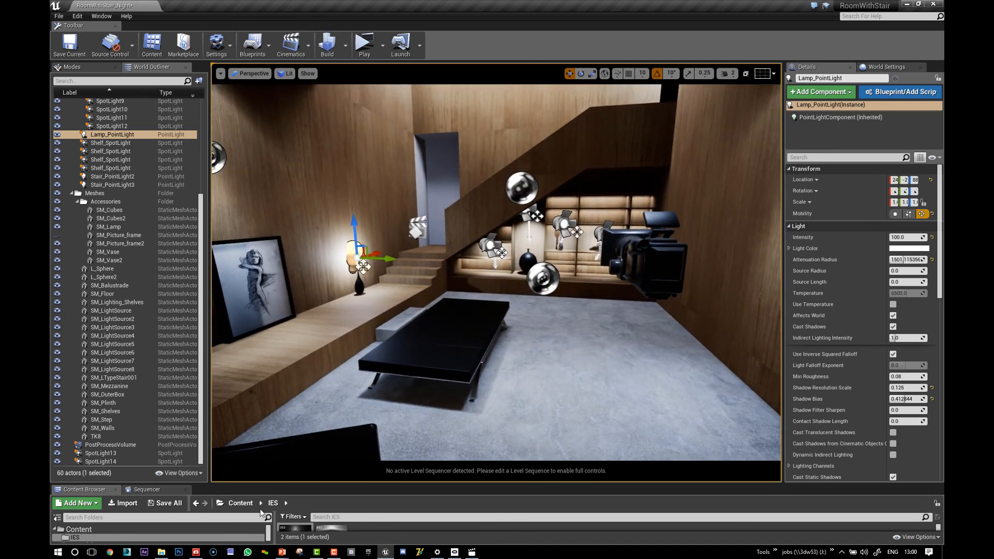
- Switch to the PowerPoint slide show and present the RoomWithStair night lighting slides up to the shelf spotlights
key(alt+Tab)
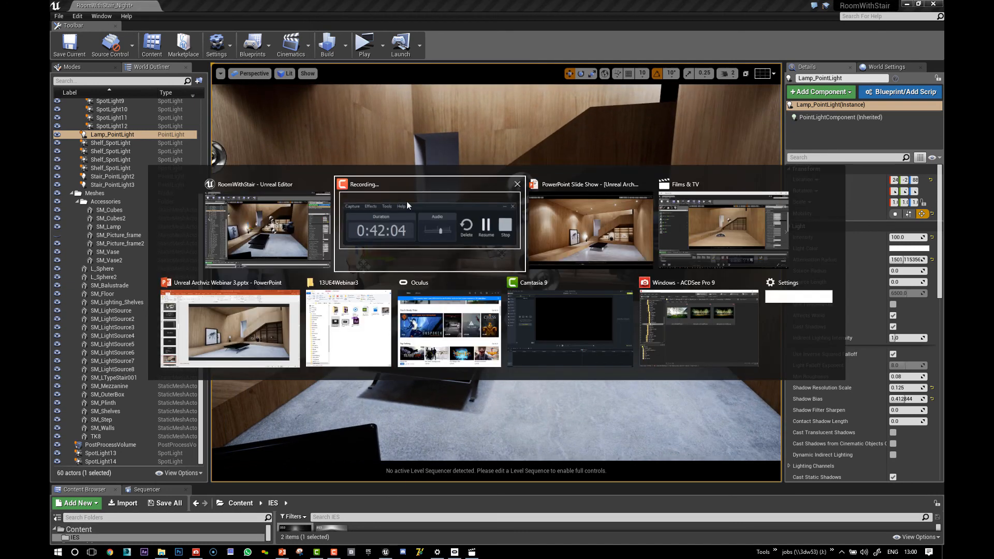
click(878, 522)
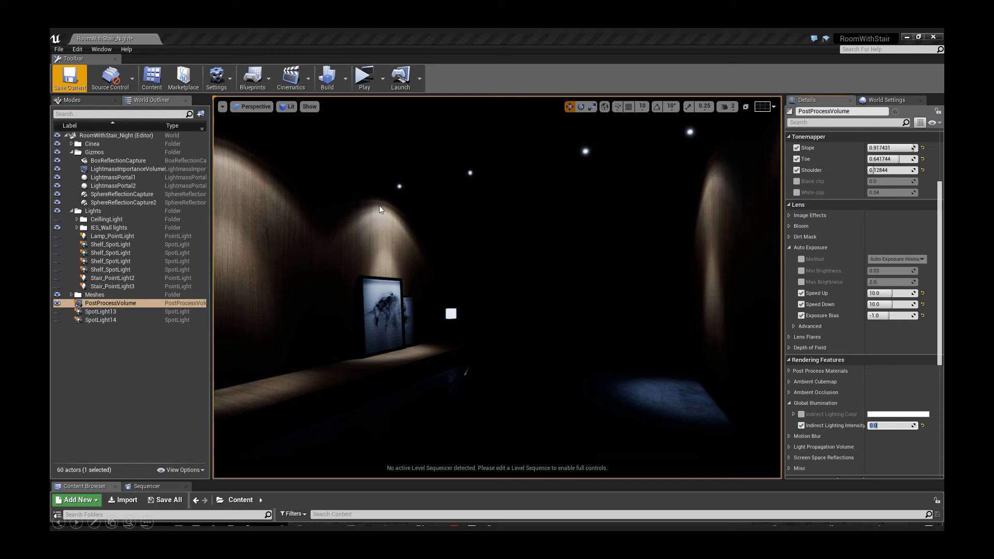
click(430, 239)
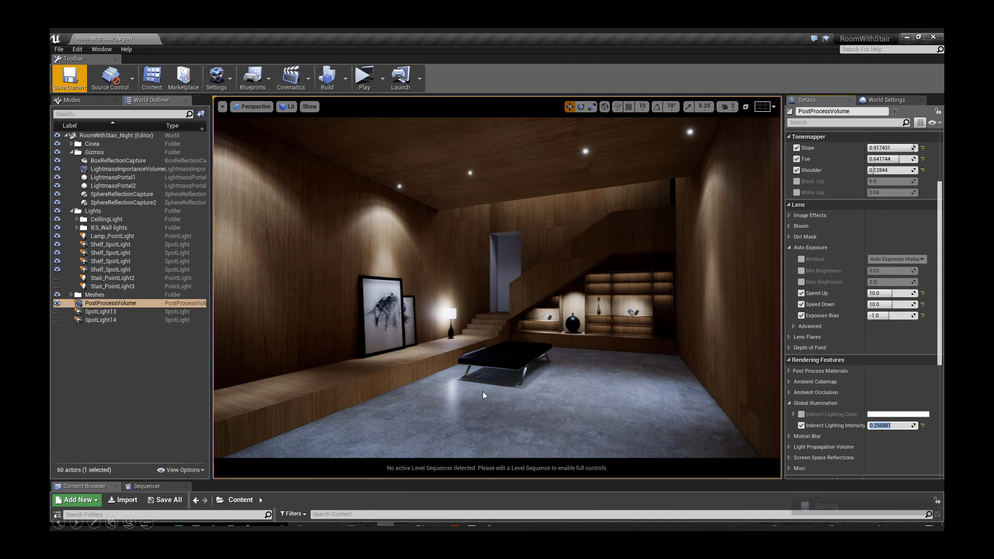
click(564, 403)
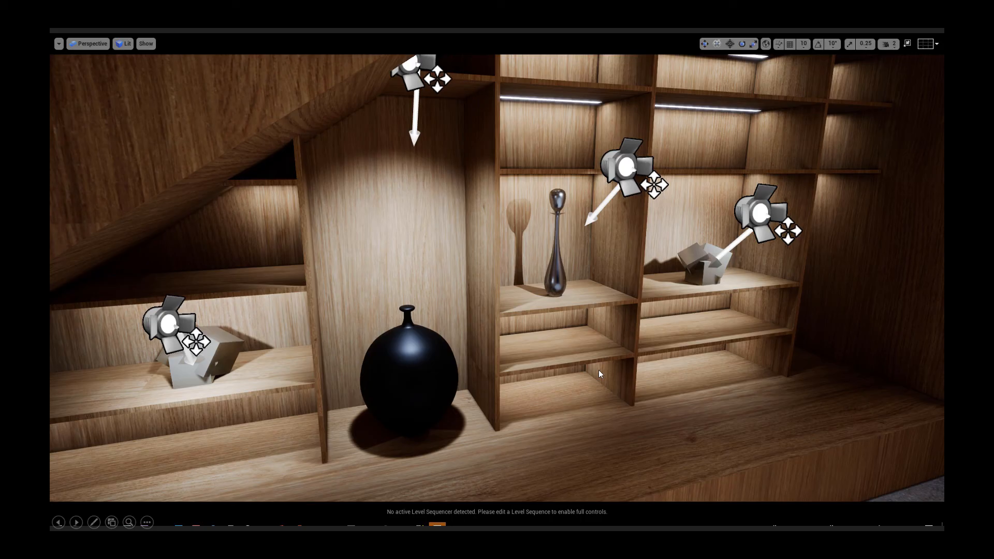
- Present the GlassHouse_Day slides covering the exterior, SkyLight, ExponentialHeightFog and SkyDome_BP
click(591, 296)
click(591, 296)
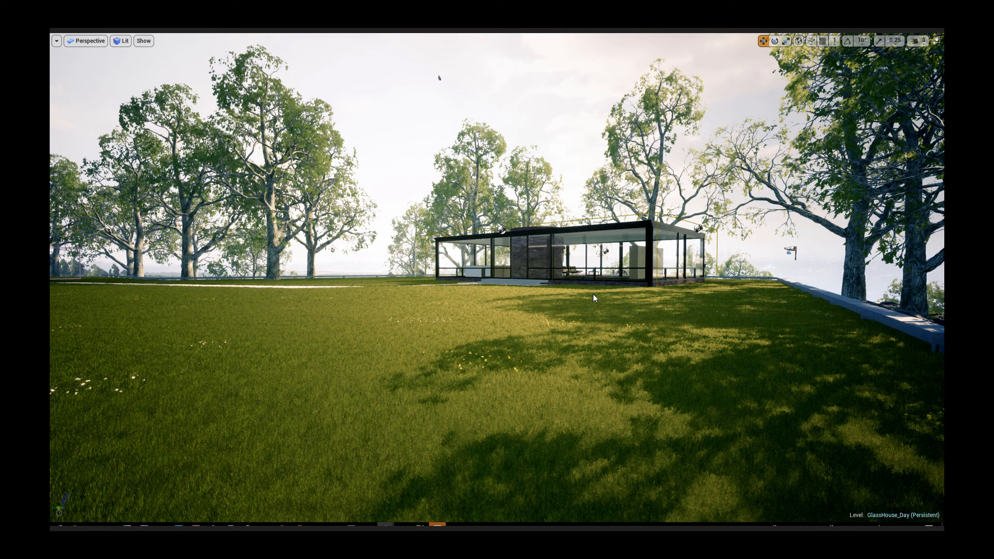
click(592, 293)
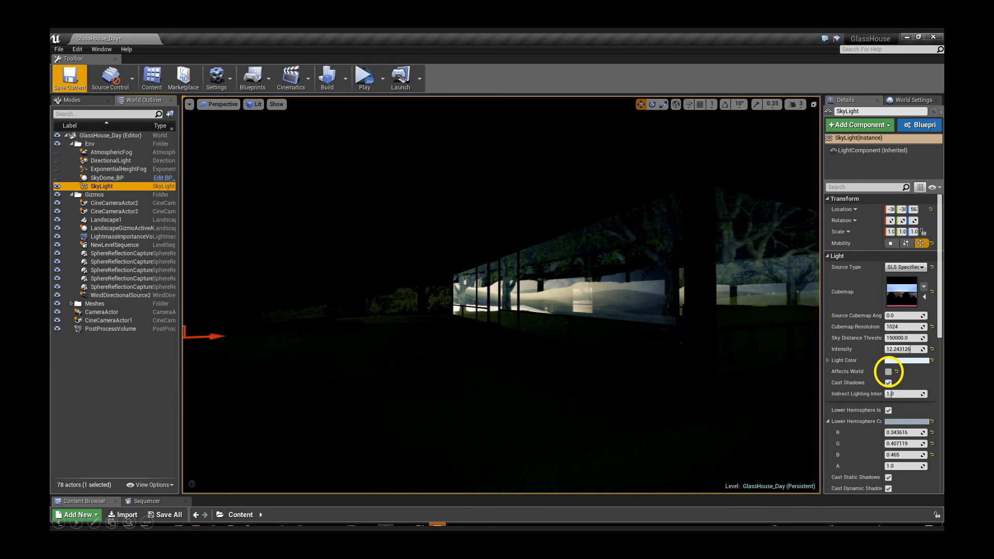
click(415, 313)
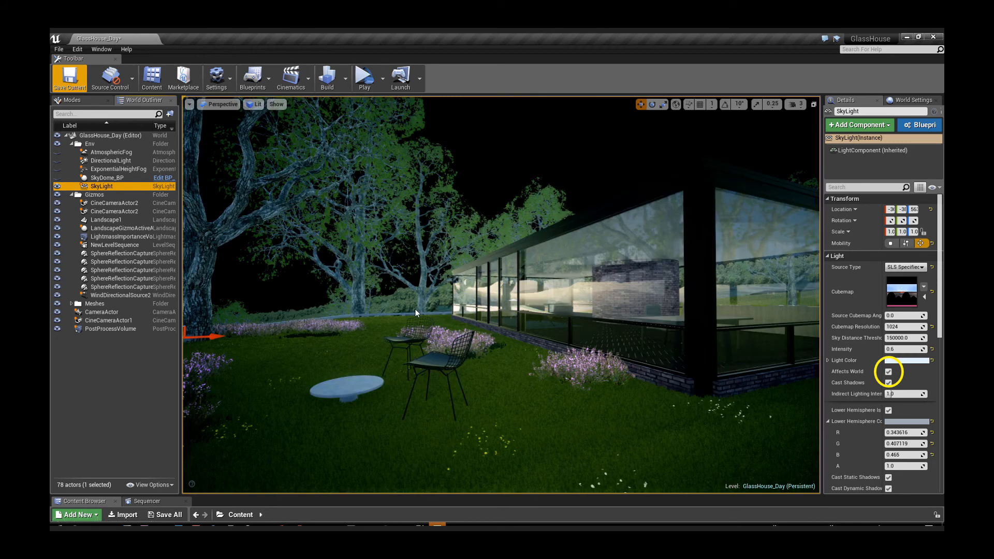
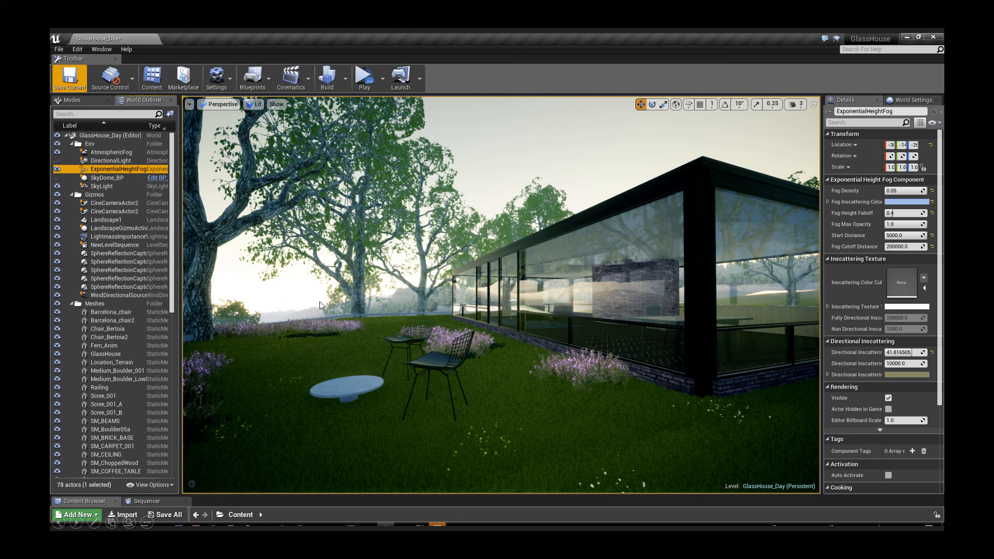
click(346, 320)
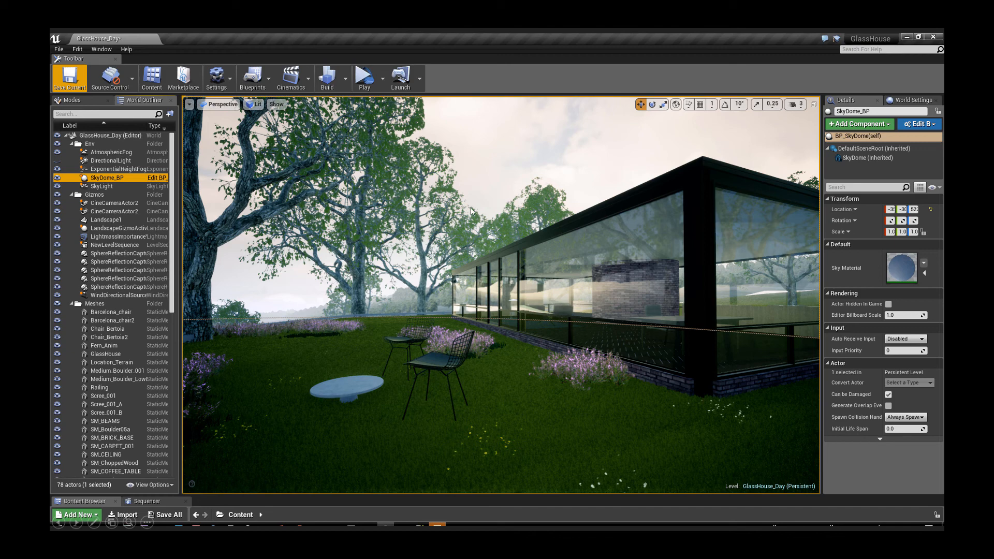
click(452, 258)
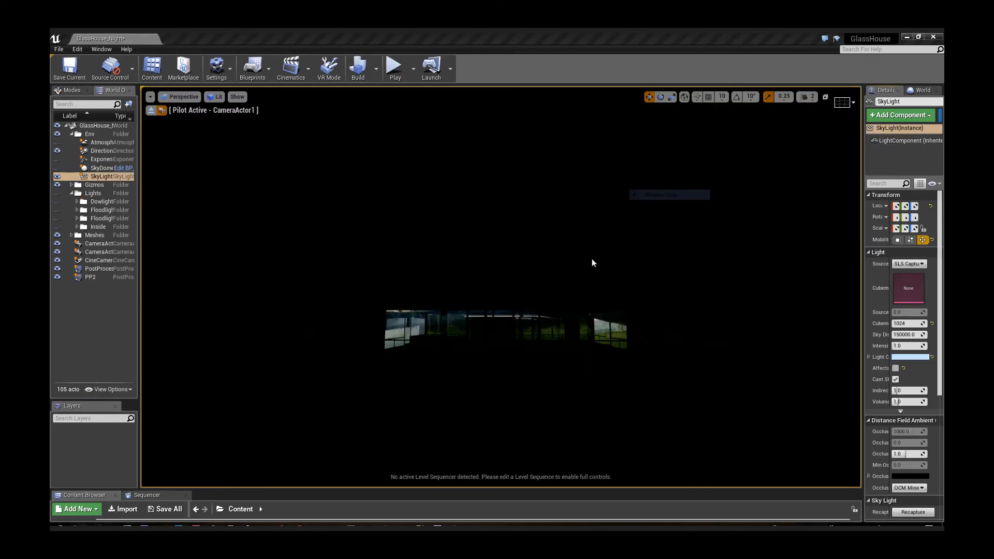
- Present the GlassHouse_Night slides covering the skylight, inside lights, perimeter downlighters, tree floodlights and height fog
key(Right)
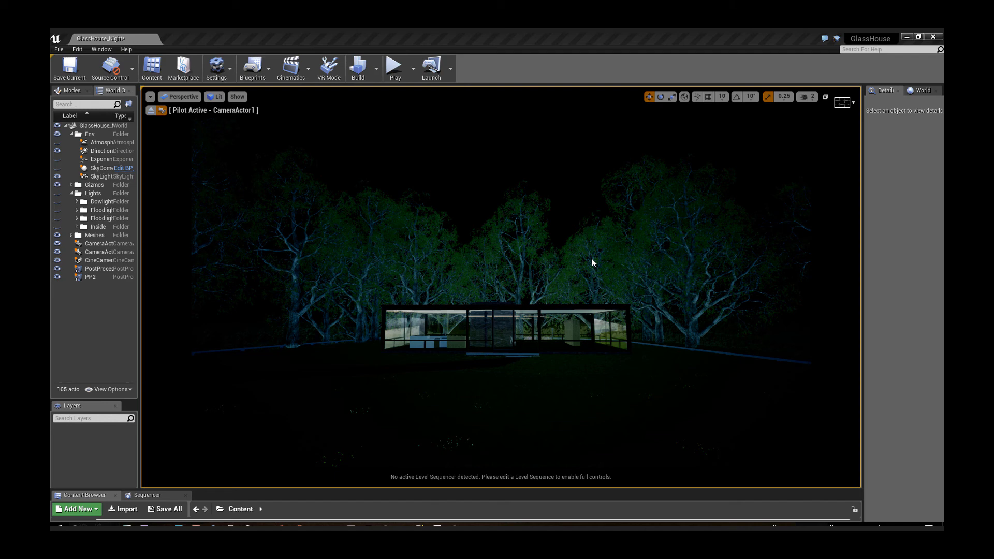
key(Right)
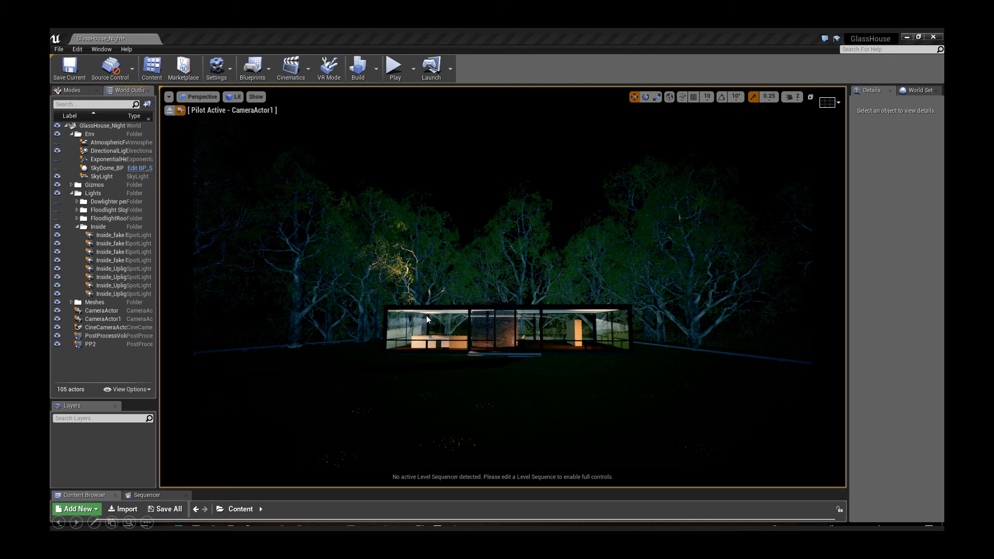
click(503, 328)
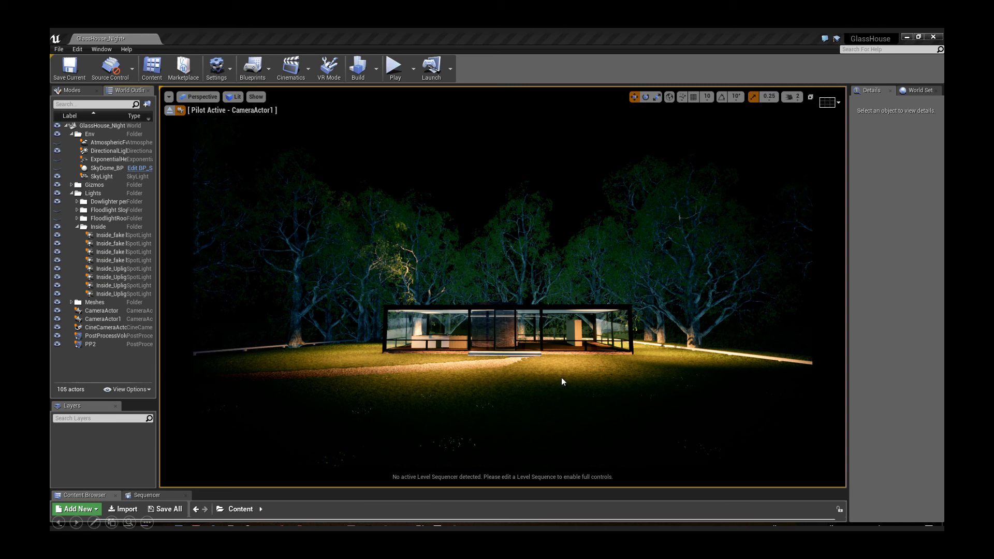
key(ctrl+s)
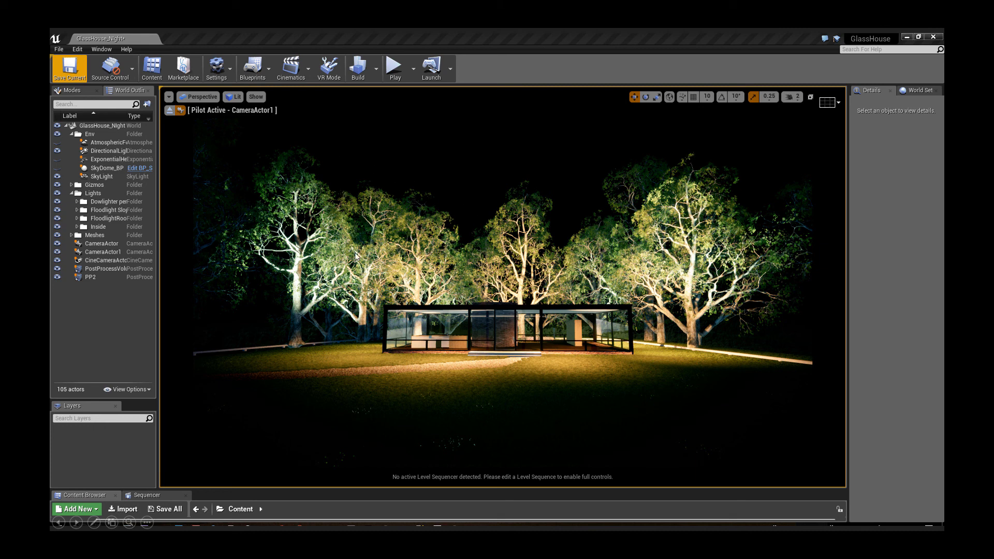
click(630, 235)
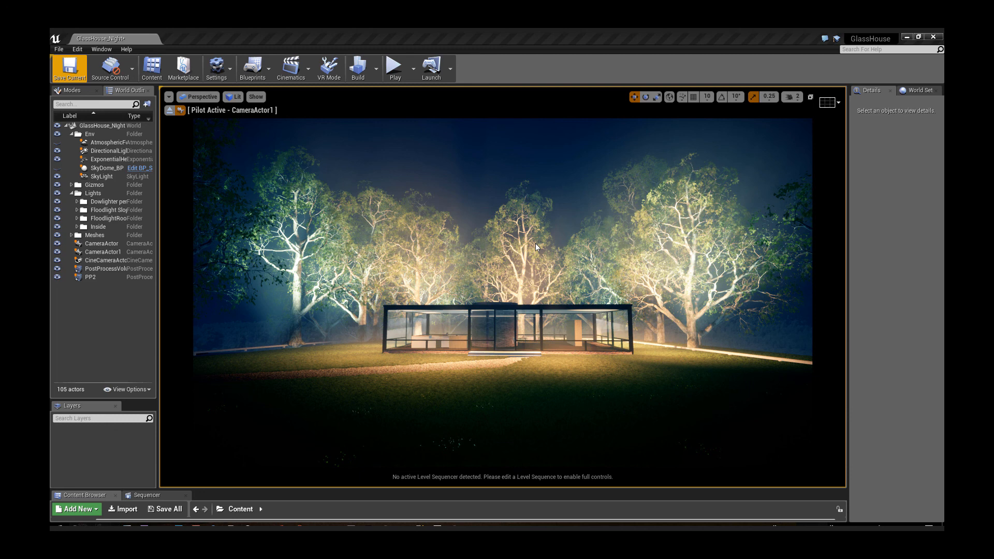
key(Right)
key(Right)
key(Left)
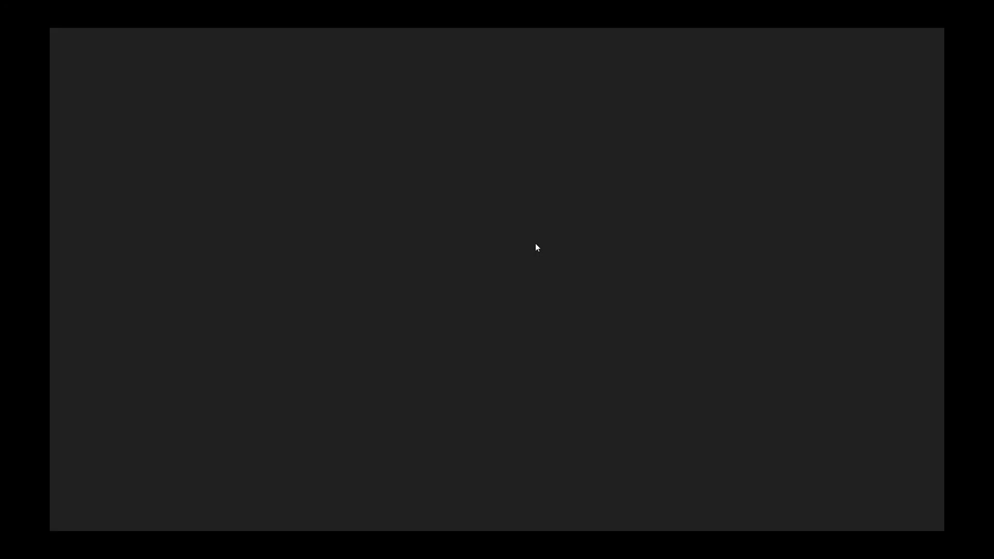
- Switch to the Unreal GlassHouse_Night level and compare the scene with the SkyLight's Affects World option off and on
key(alt+Tab)
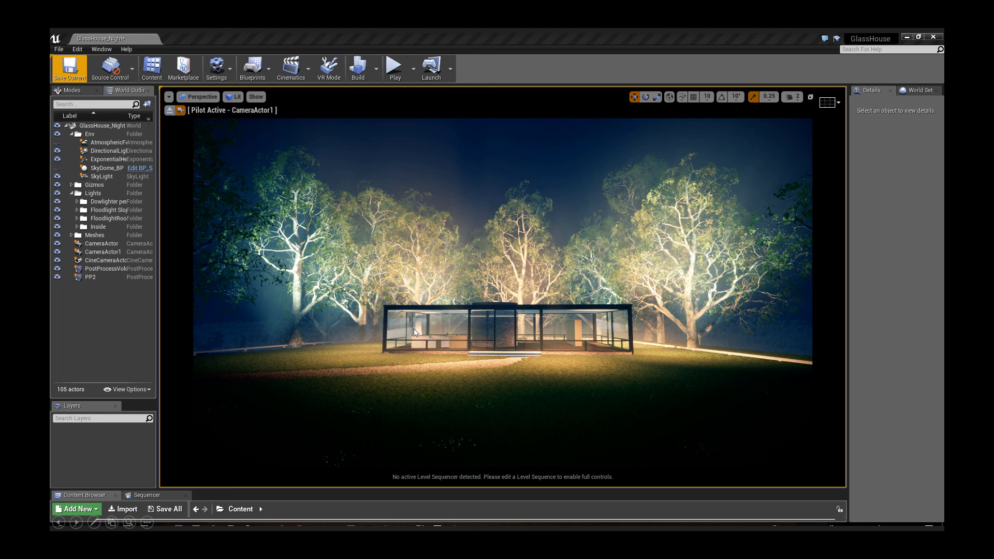
key(alt+Tab)
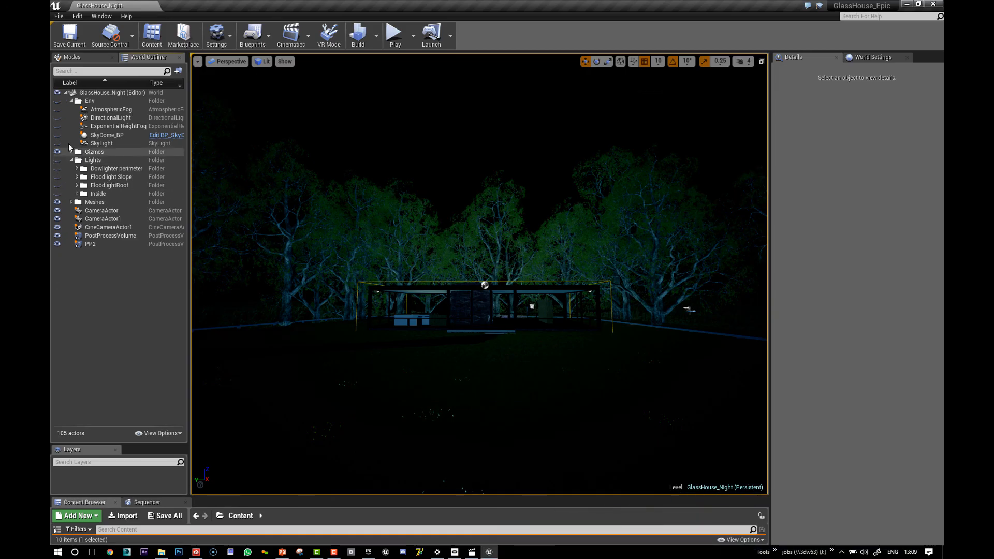
click(101, 144)
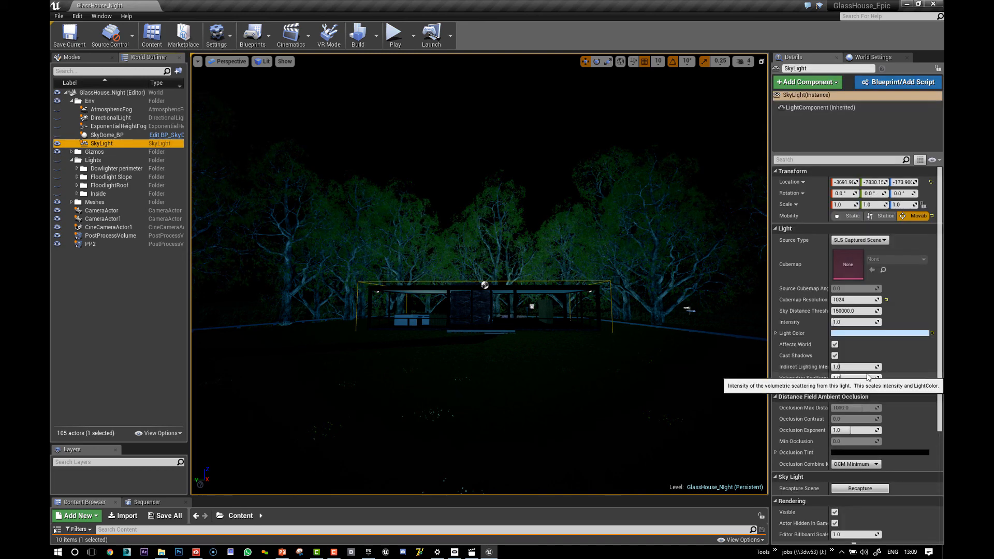
click(835, 344)
click(835, 346)
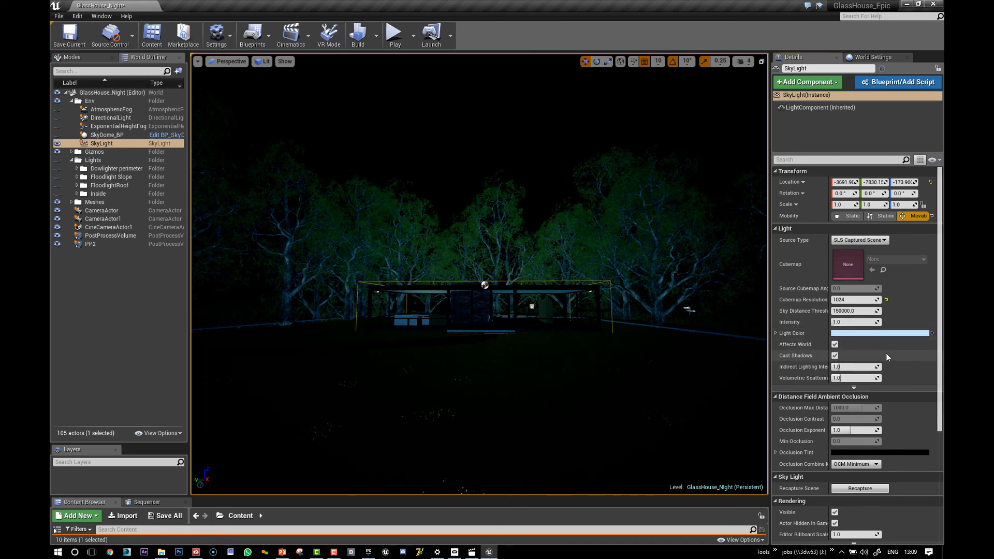
click(835, 345)
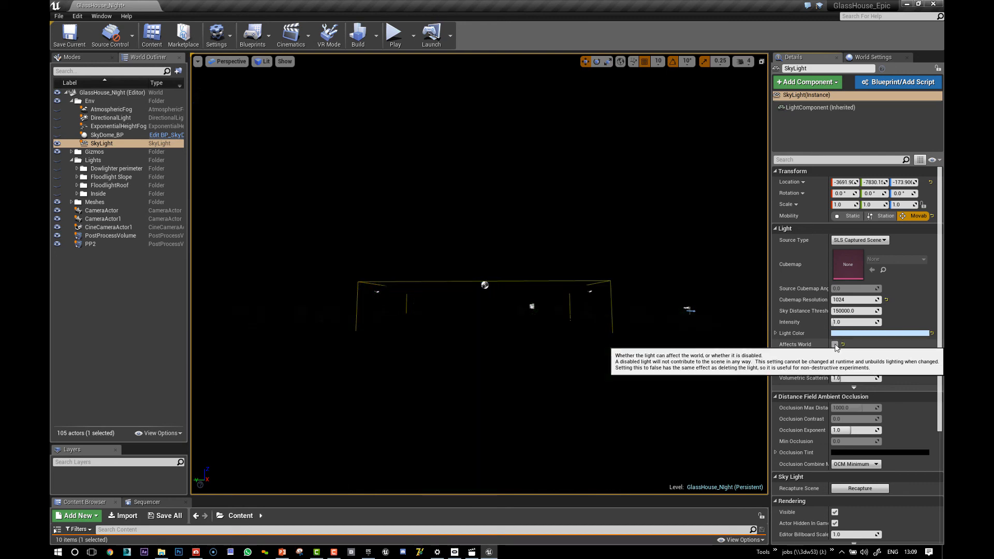
click(834, 344)
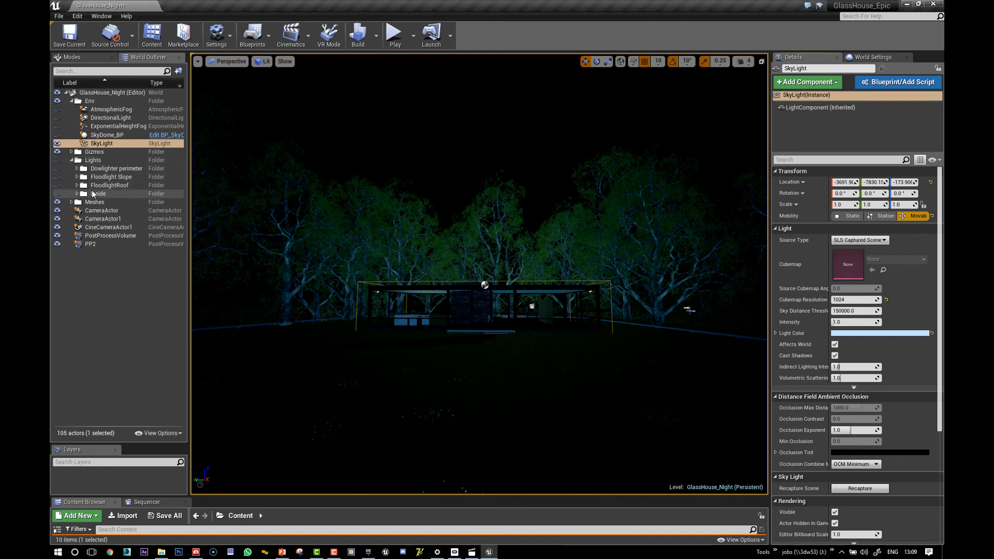
- Make the Inside lights folder visible, clear the selection, and show the level in the four-viewport layout
click(57, 193)
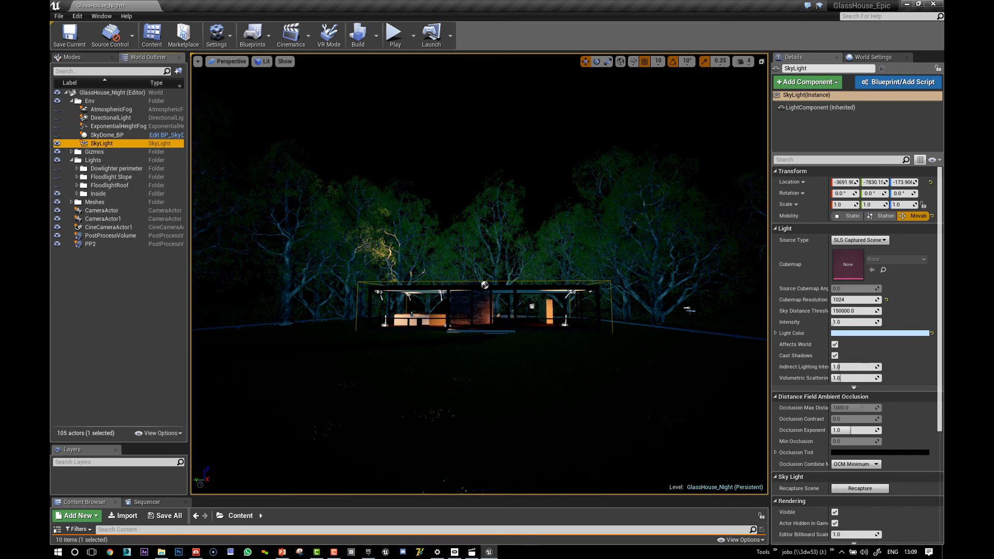
click(438, 305)
click(508, 151)
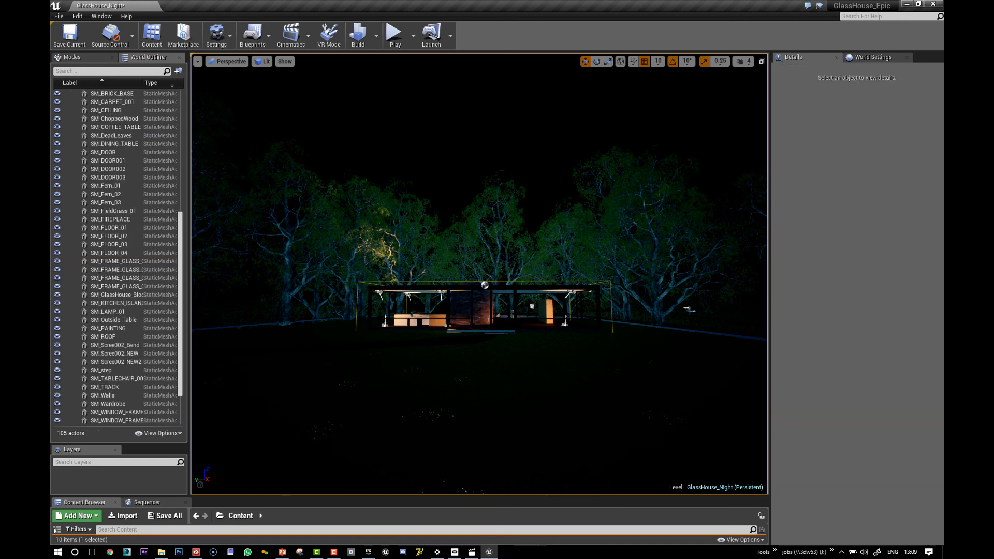
click(761, 61)
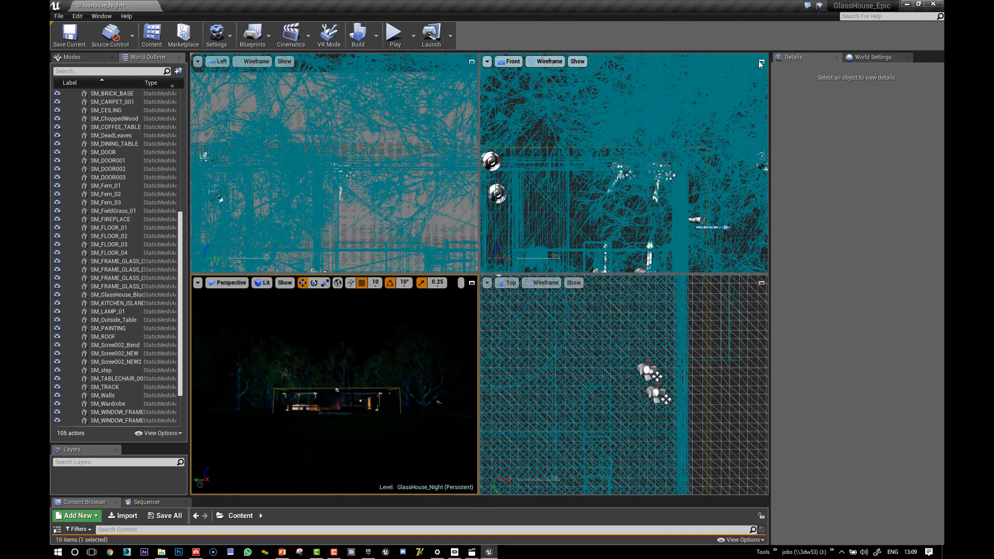
- Switch the wireframe Top viewport to a Lit Perspective view
click(556, 299)
click(545, 282)
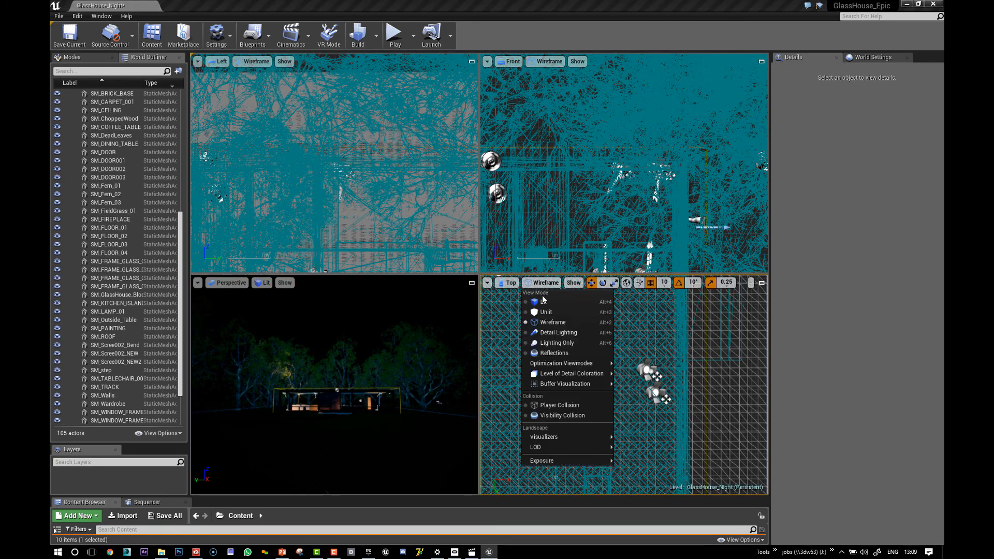
click(544, 303)
click(507, 282)
click(520, 298)
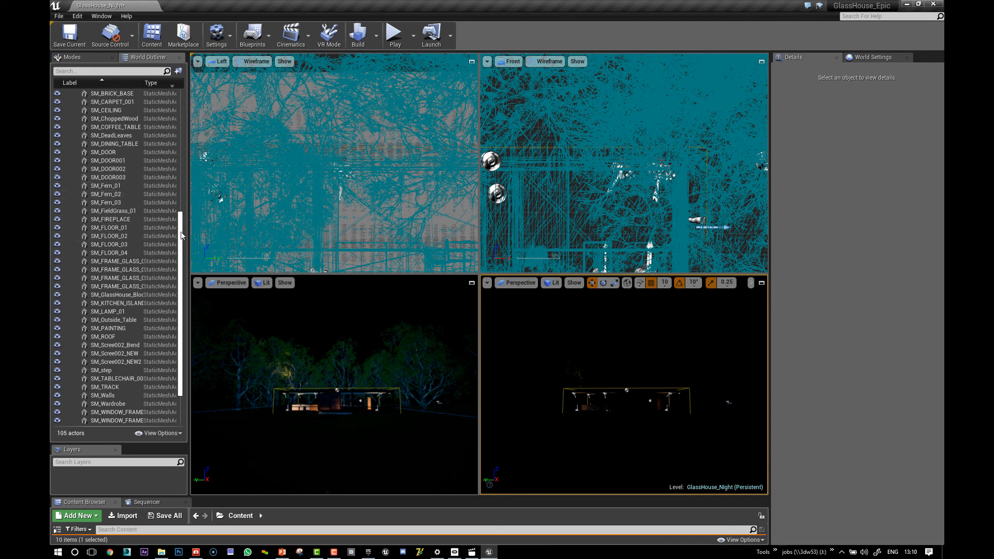
- Select the second Inside_fake bounce spotlight in the Inside folder, frame it in the new perspective view and examine its cone
drag(180, 231, 177, 128)
click(71, 185)
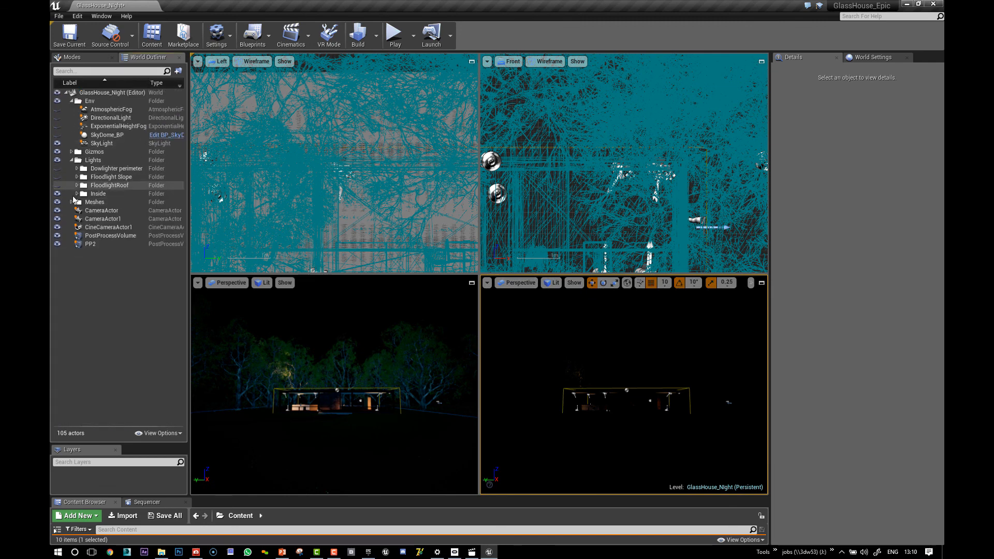
click(77, 193)
click(120, 210)
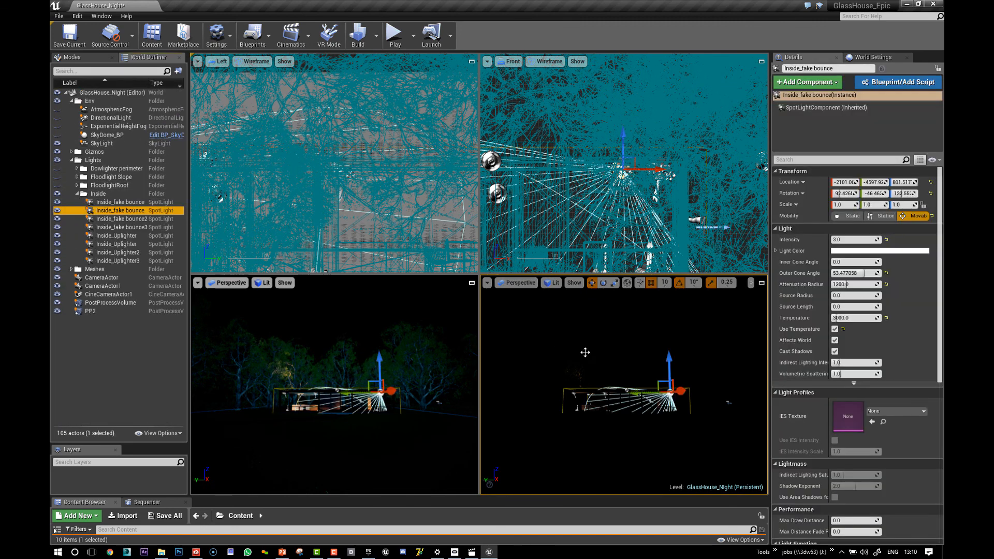
key(f)
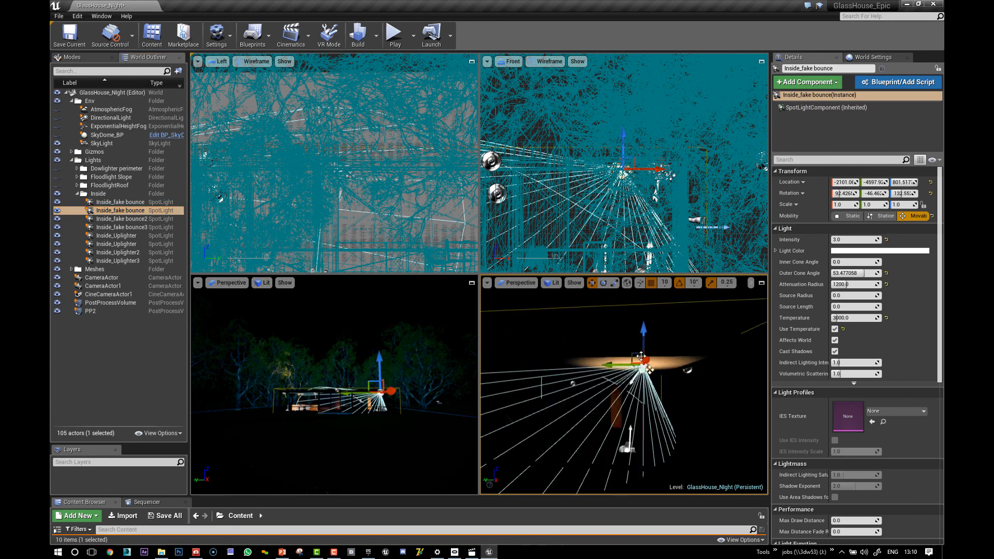
alt+drag(647, 369, 545, 368)
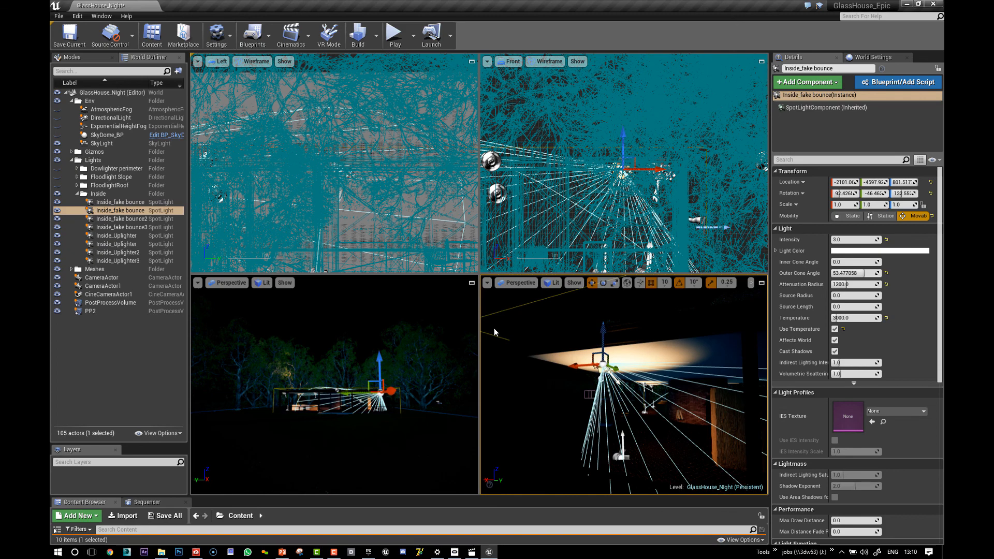
- Maximize the original perspective viewport, make the Dowlighter perimeter folder visible and clear the selection
click(472, 283)
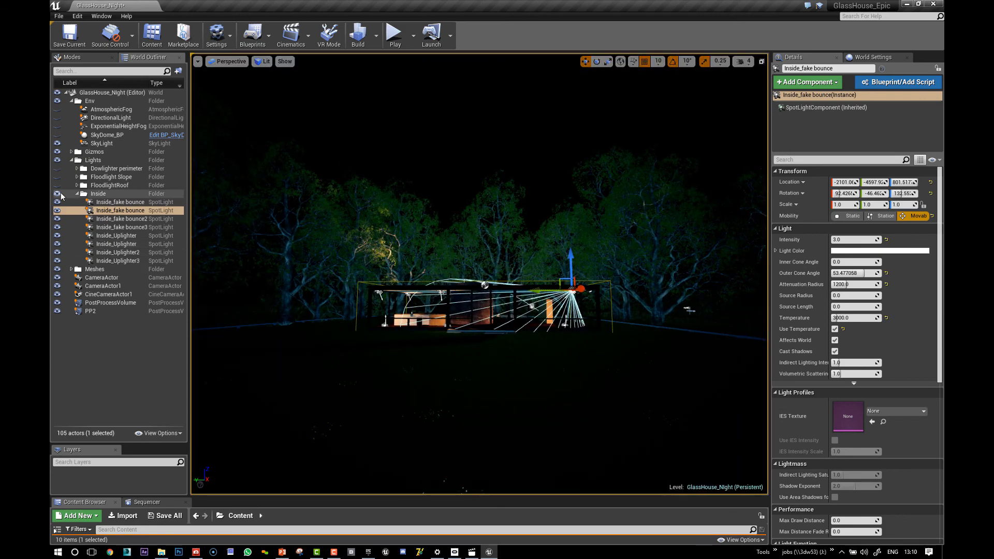
click(58, 169)
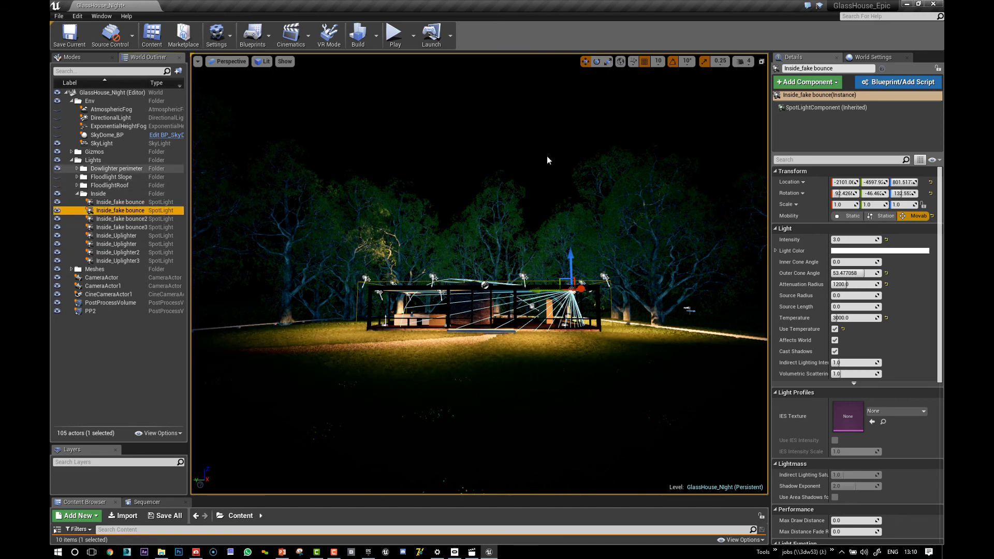
click(507, 148)
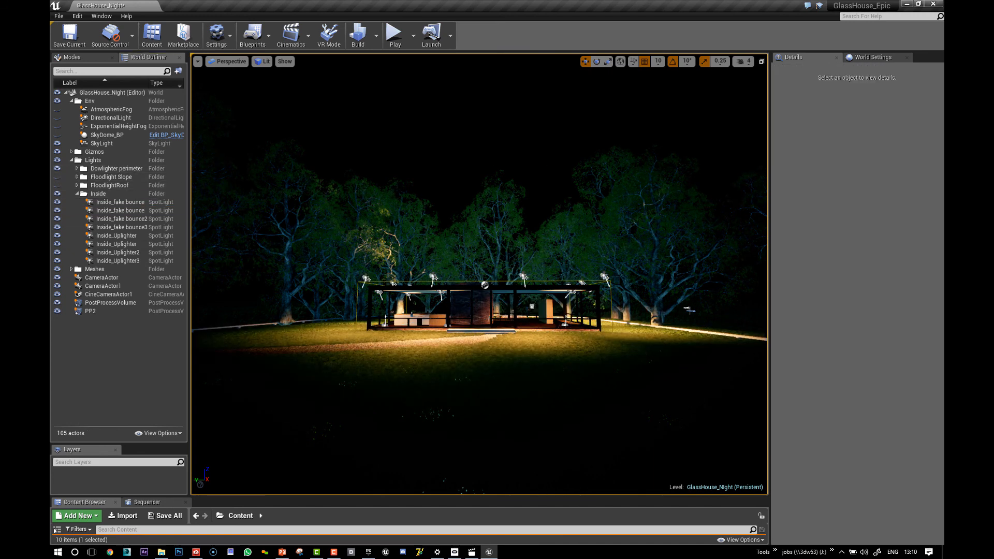
- Select all the spotlights in the Dowlighter perimeter folder to show their light cones around the house
click(605, 278)
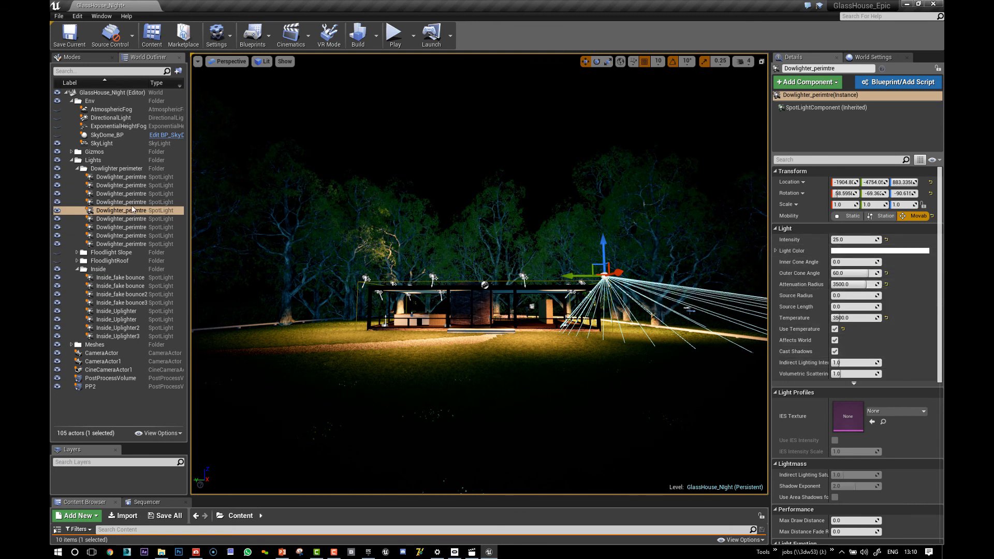
click(119, 177)
shift+click(123, 245)
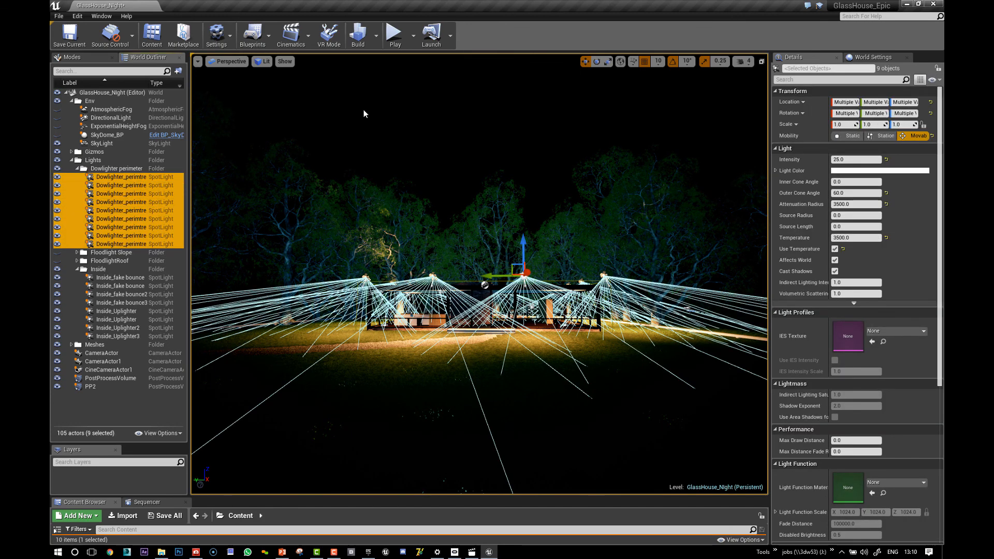
- Compare the scene with the Dowlighter perimeter folder hidden and visible, clearing the light selection
click(58, 170)
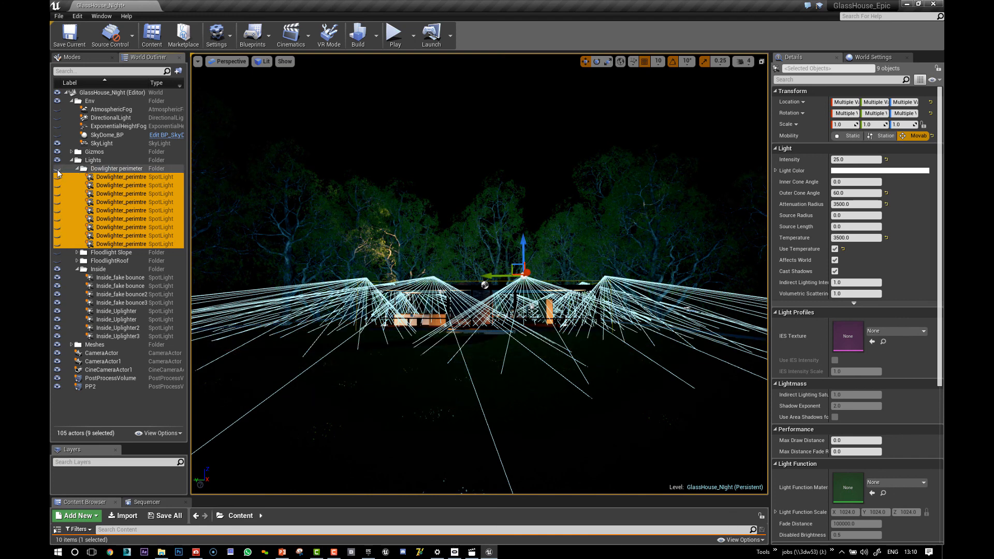
click(57, 169)
click(58, 169)
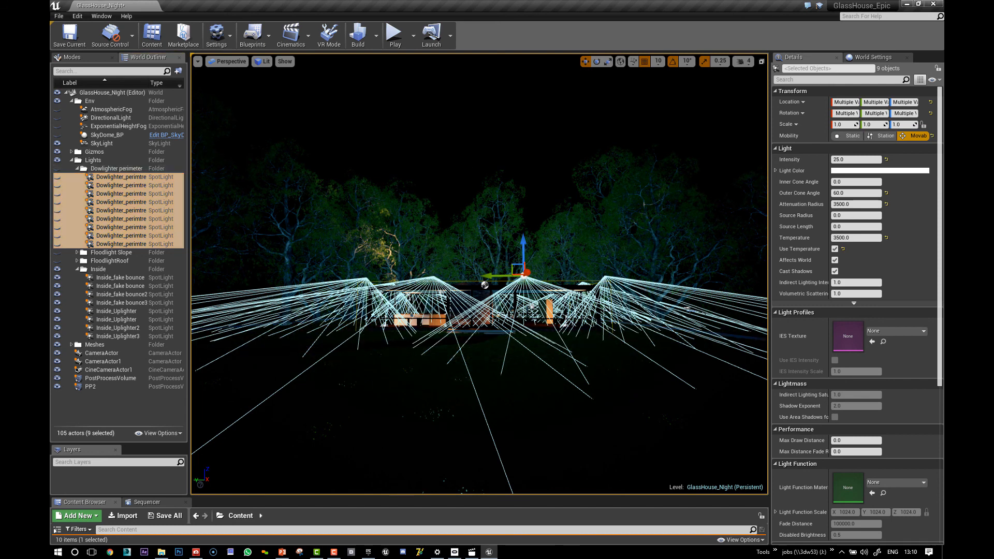
key(Escape)
click(57, 170)
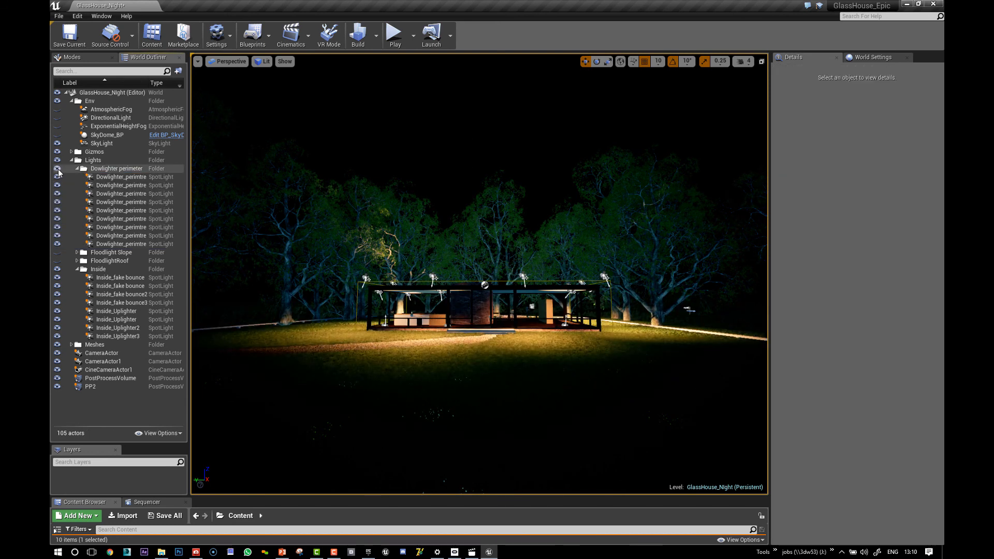
click(58, 170)
click(58, 169)
click(58, 169)
- Reselect all the perimeter downlighters, turn on Game View to hide the editor overlays, and make the lights visible
click(111, 179)
shift+click(124, 243)
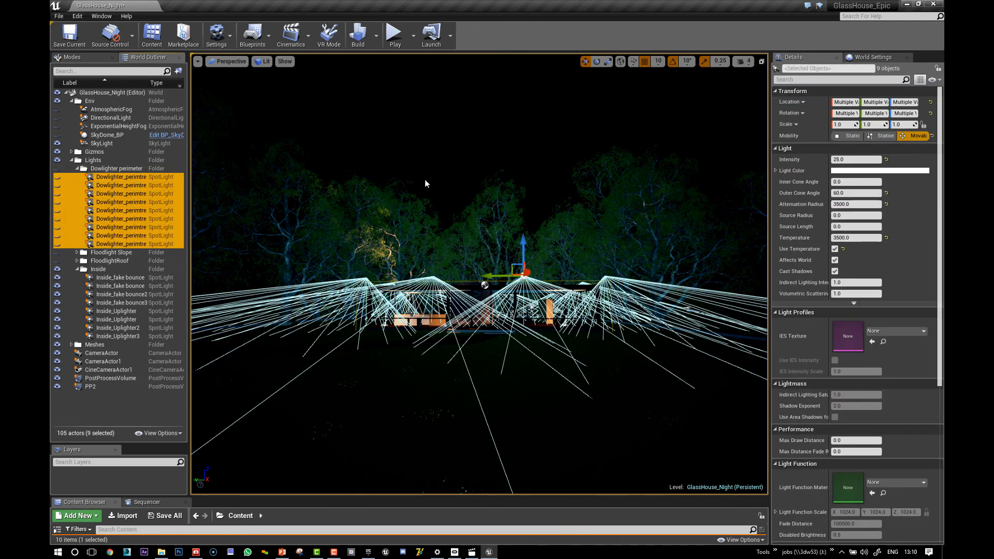
right_click(507, 128)
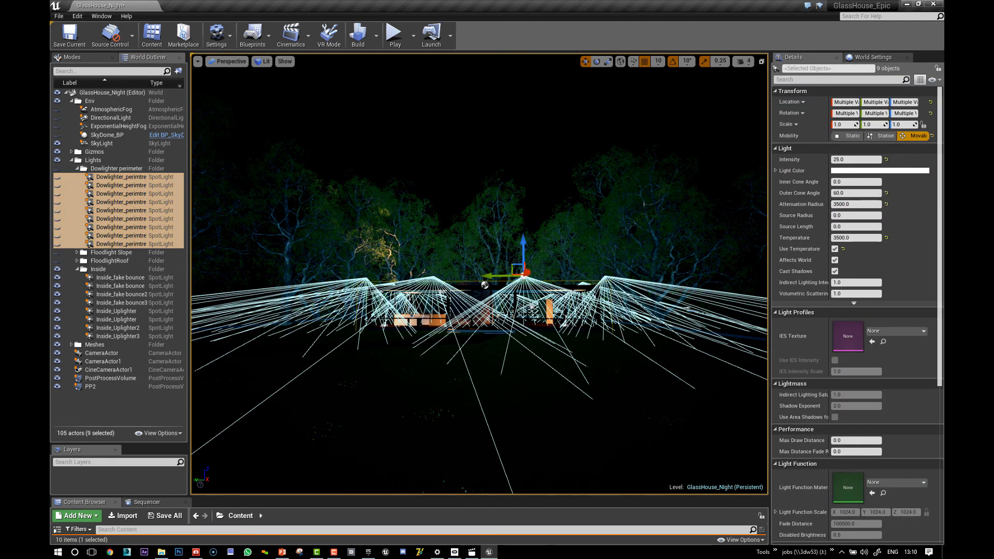
click(481, 123)
key(g)
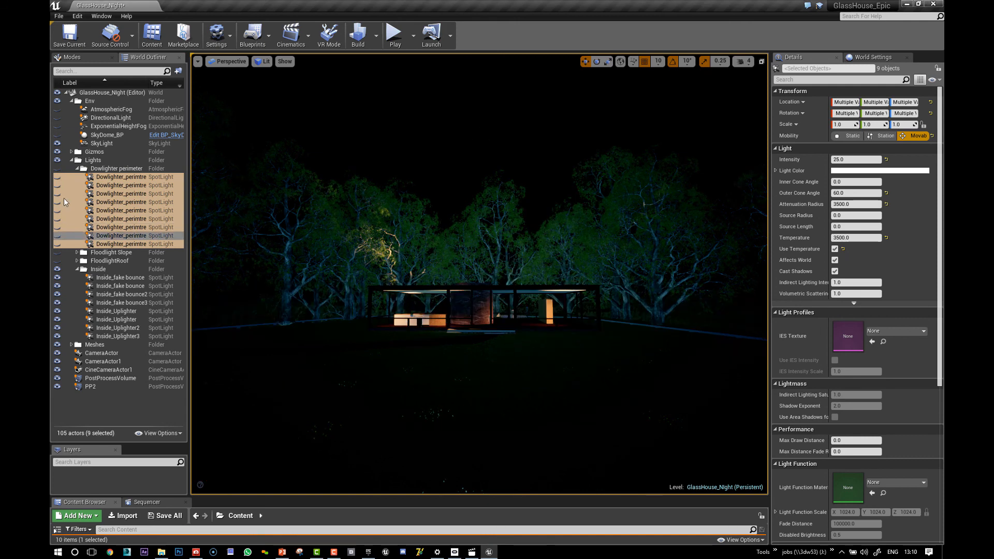
click(57, 176)
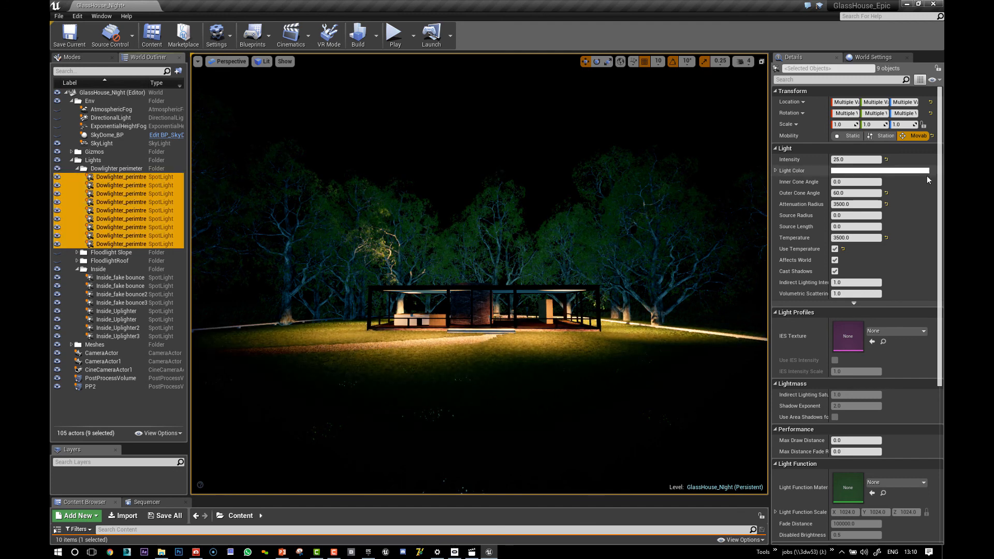
- Try intensities of 50 and 12 on the selected perimeter downlighters, returning the value to 25
click(860, 159)
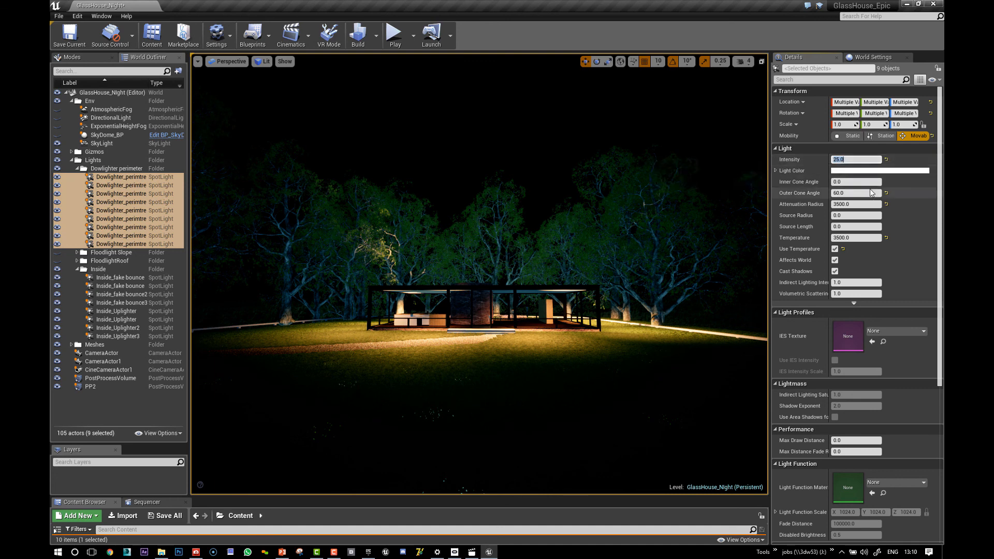
text(50)
key(Return)
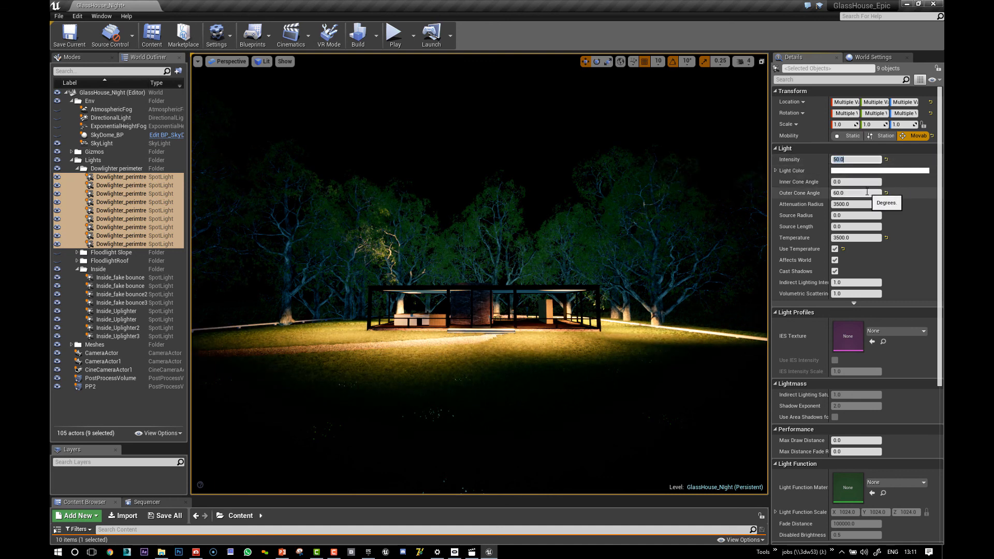
text(25)
key(Return)
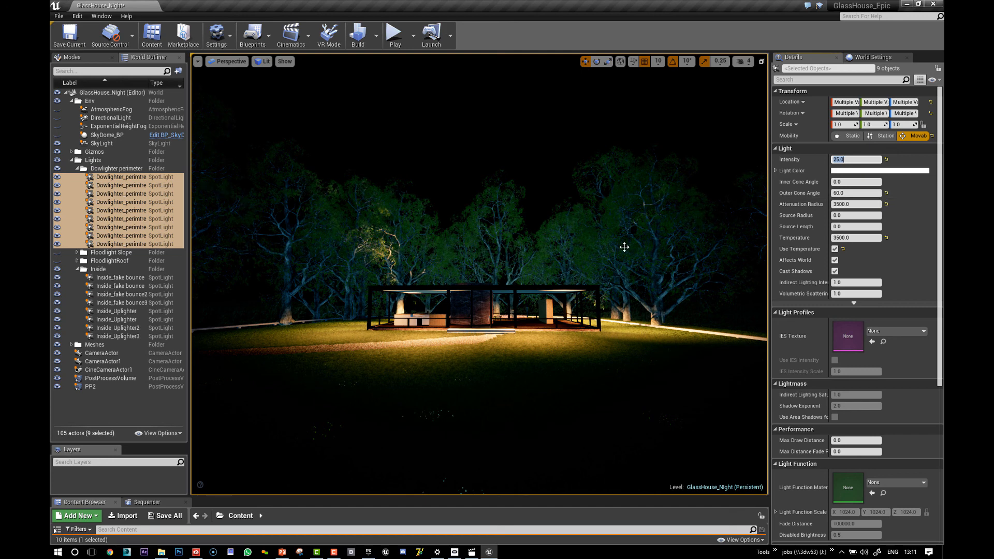
text(12)
key(Return)
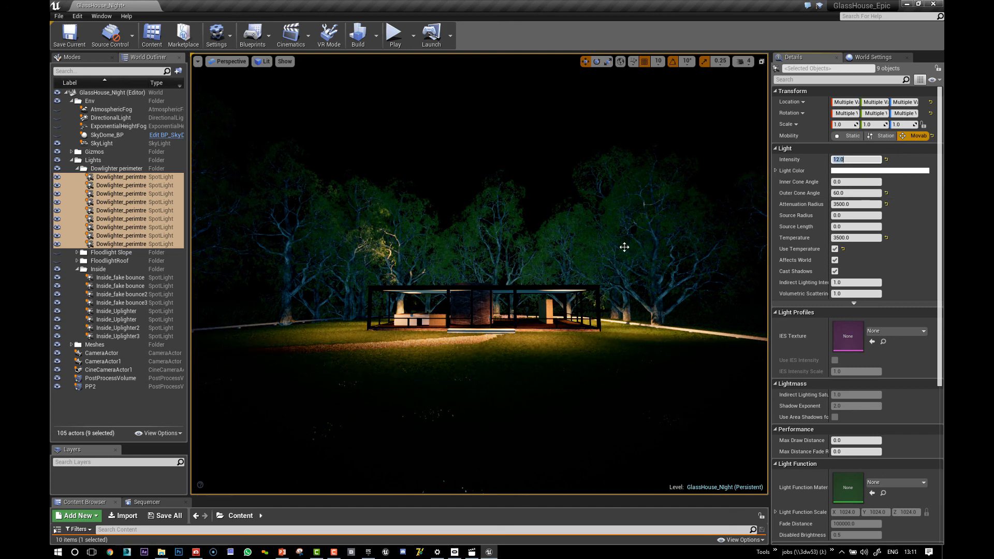
key(Return)
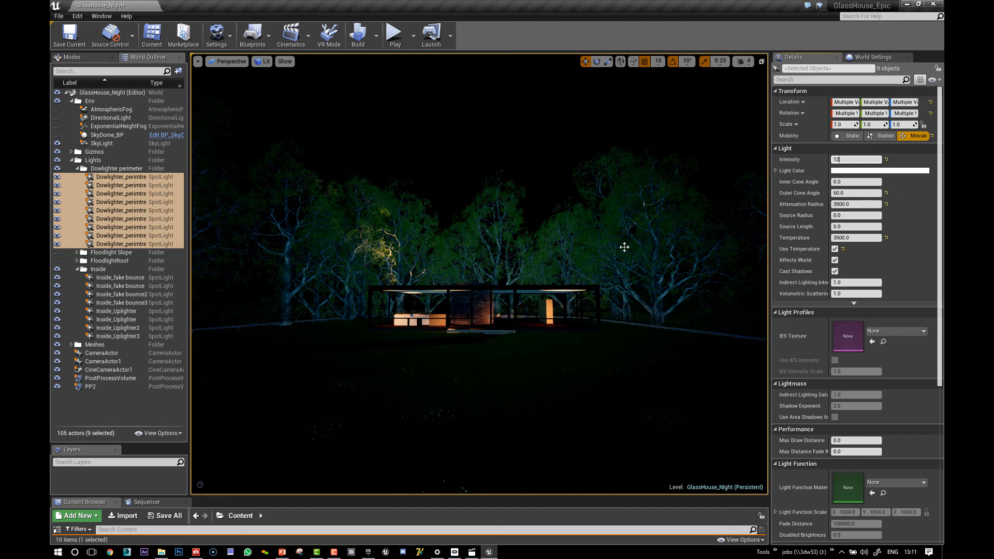
key(Return)
text(25)
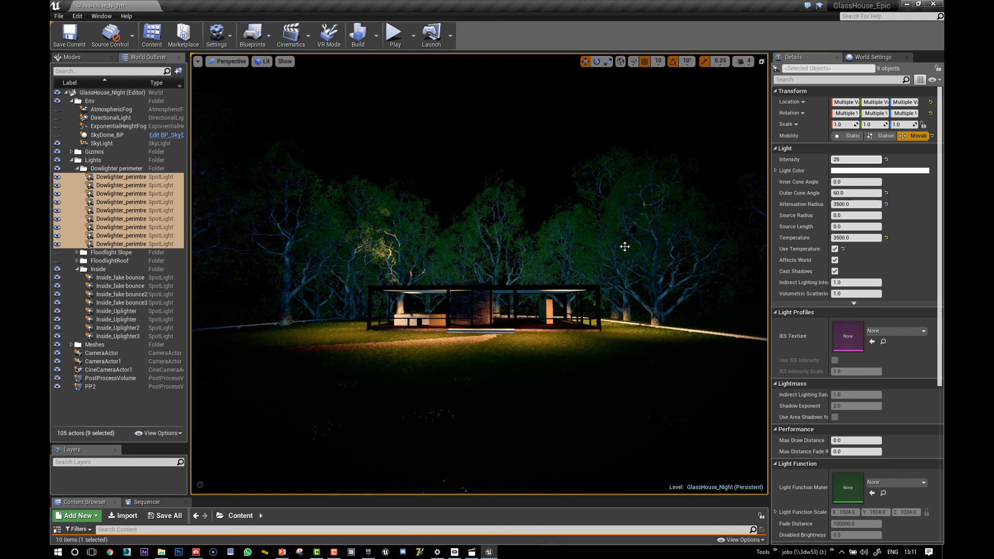
key(Return)
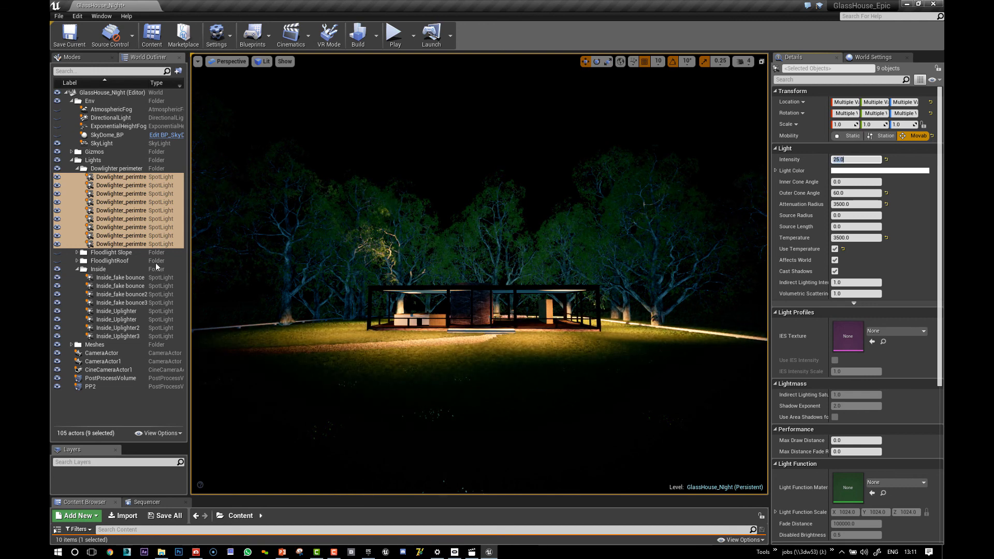
- Collapse the Dowlighter perimeter folder and make the FloodlightRoof folder visible
click(77, 168)
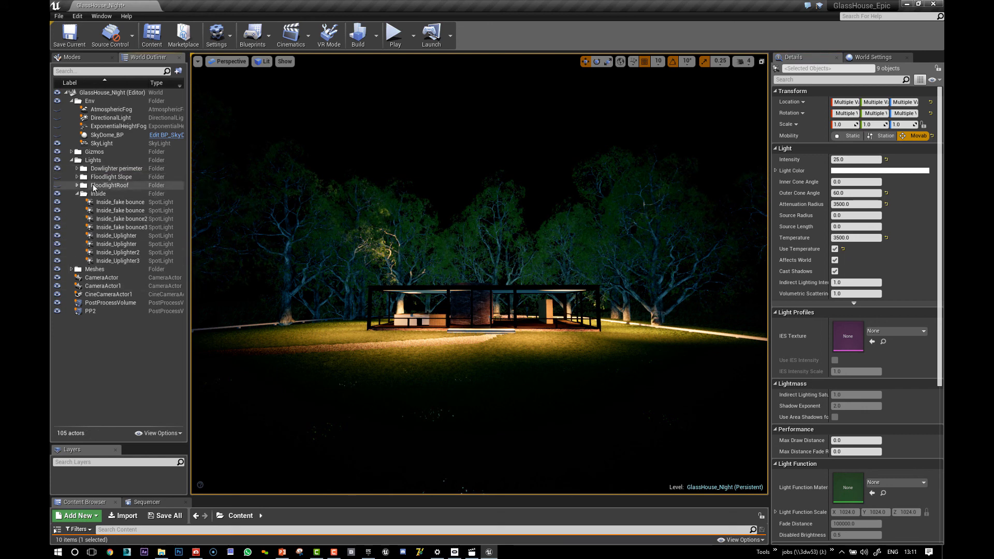
click(58, 185)
click(57, 186)
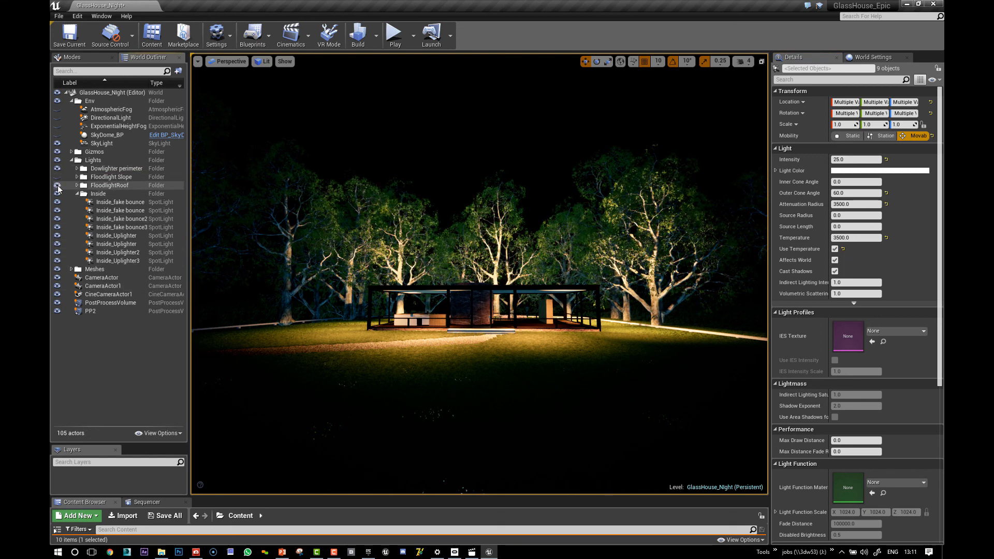
- Select the three Floodlight_roof spotlights and compare the trees with Use Inverse Squared Falloff on and off, leaving it off
click(120, 186)
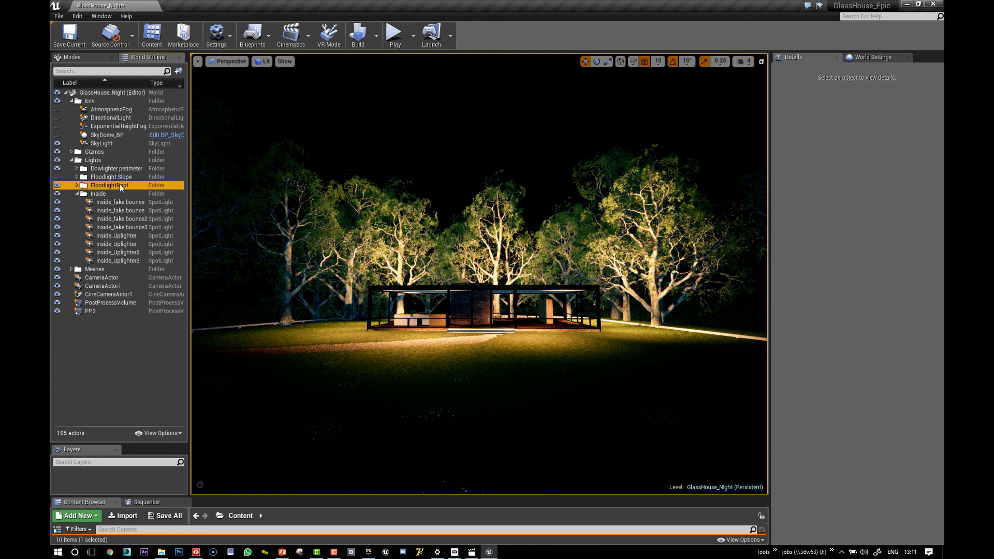
click(77, 185)
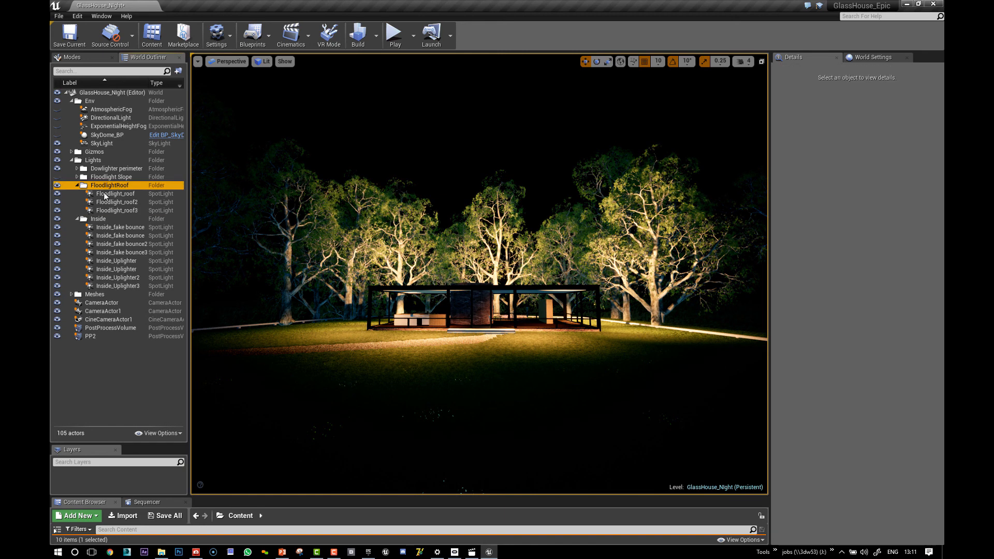
click(104, 194)
shift+click(107, 211)
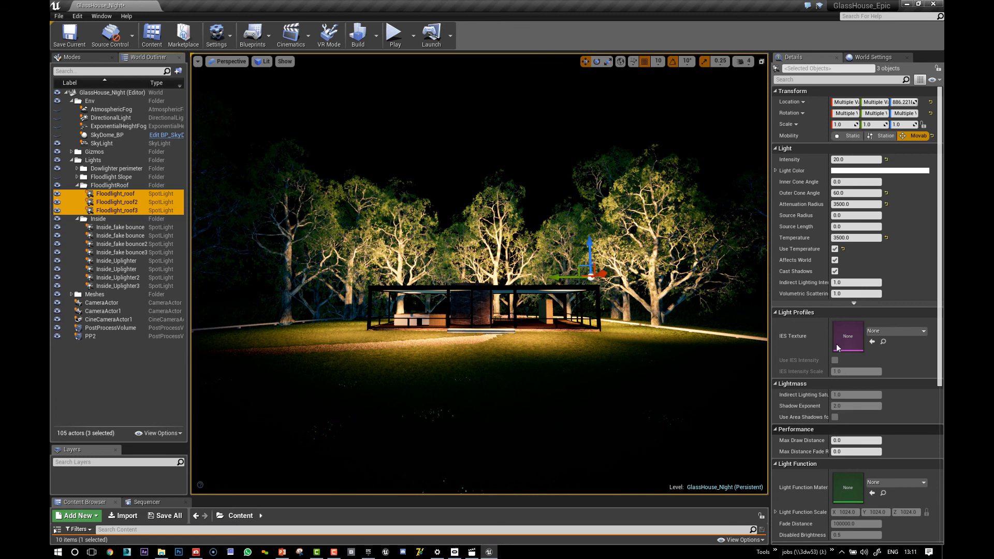
click(845, 303)
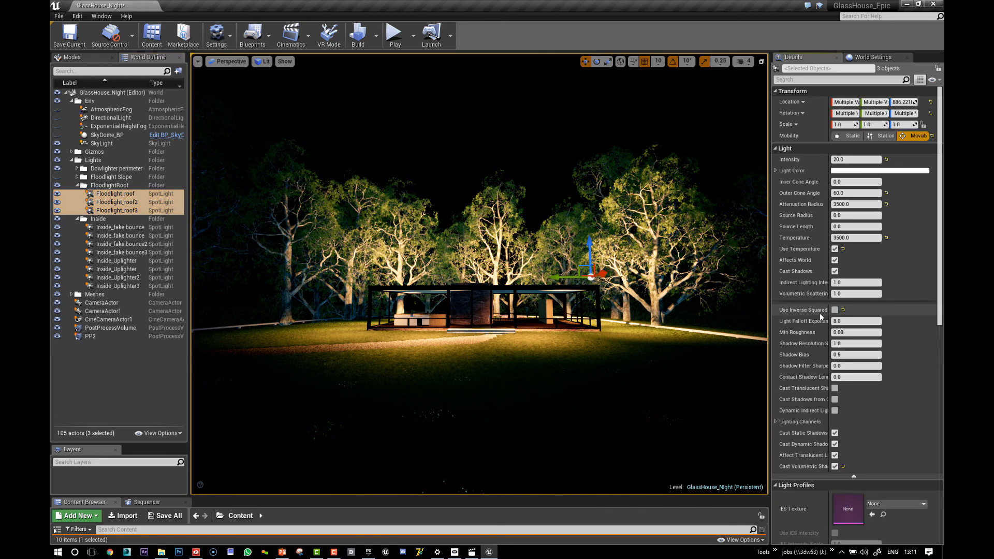
click(835, 310)
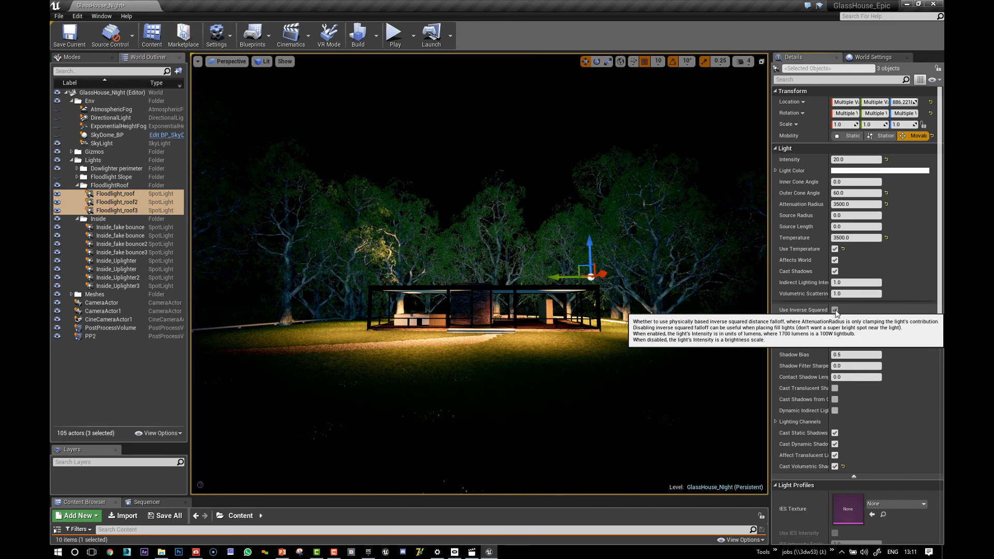
click(835, 311)
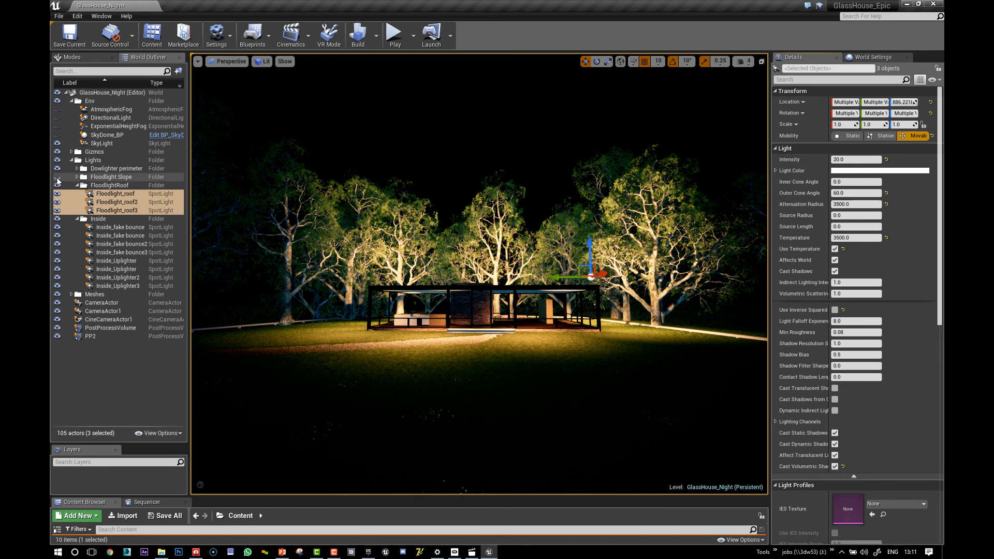
- Make the Floodlight Slope folder visible, then select the ExponentialHeightFog and make it visible too
click(430, 99)
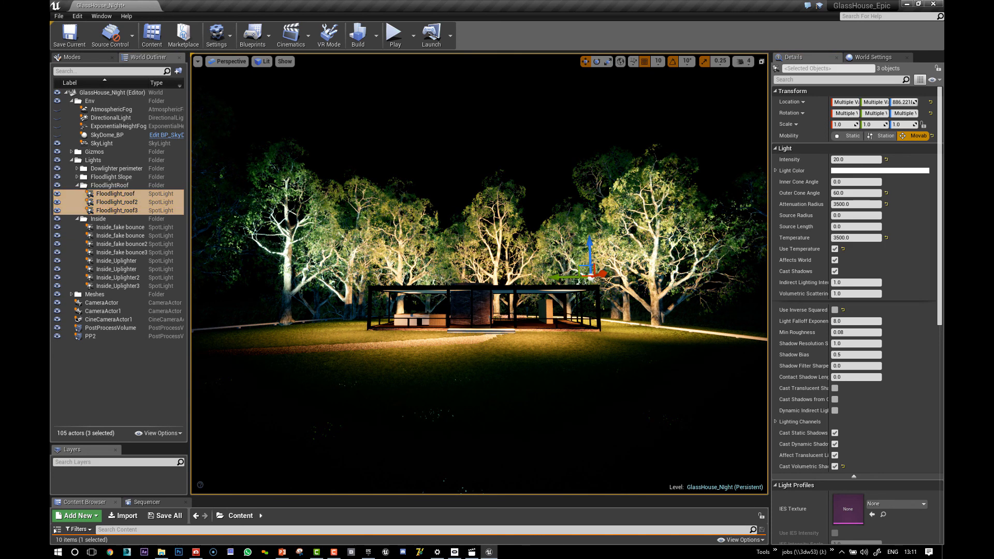
click(105, 129)
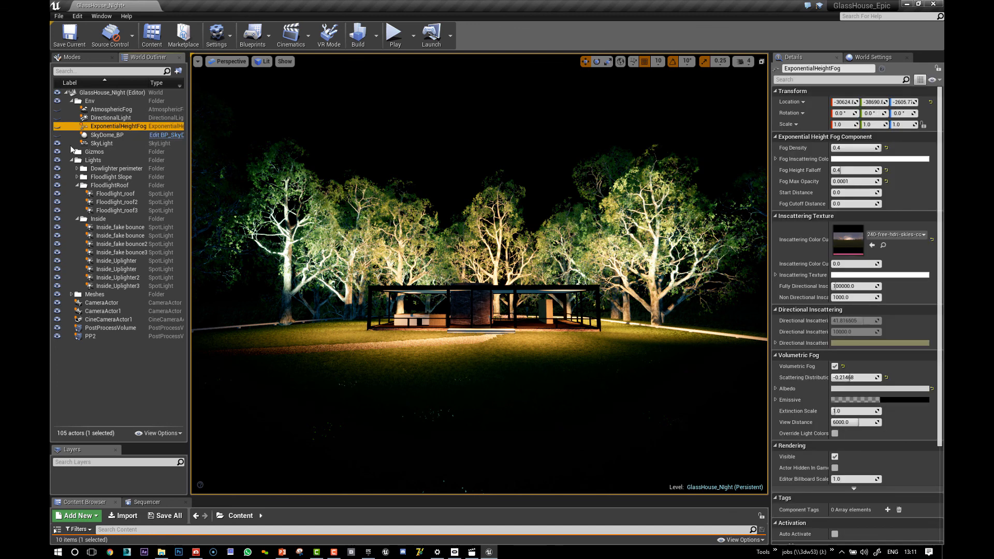
click(57, 127)
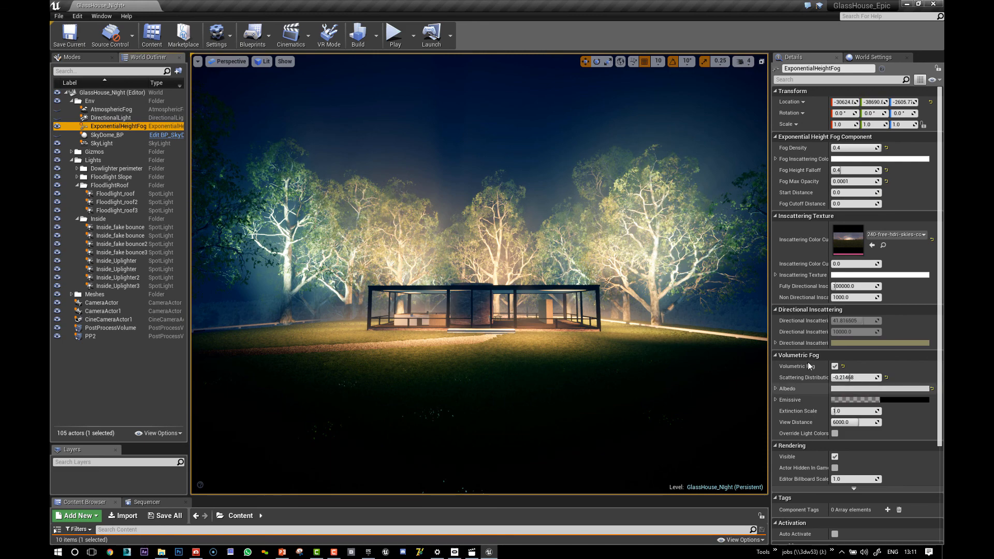
- Compare the scene with Volumetric Fog off and on, leaving it on, and inspect the fog's Albedo colour without changing it
click(835, 367)
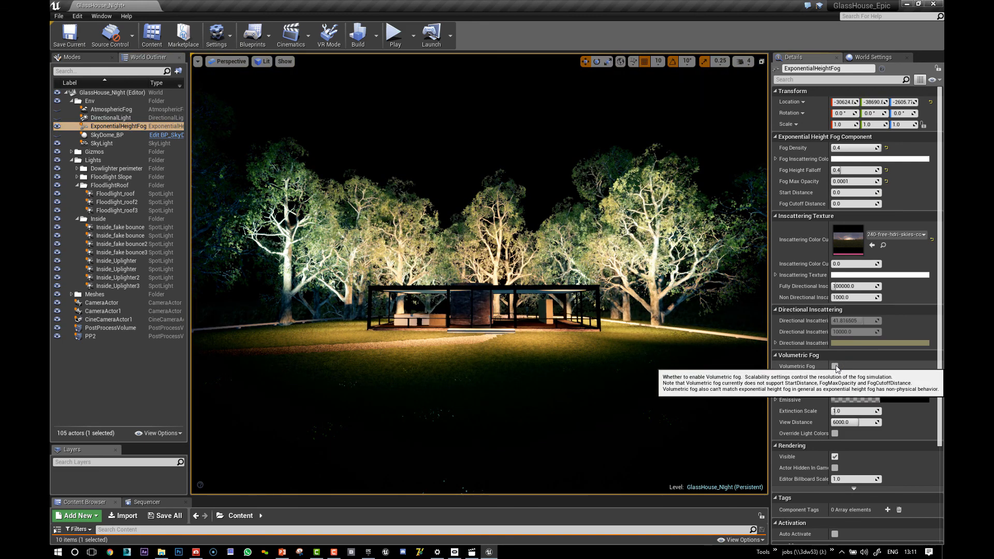
click(835, 367)
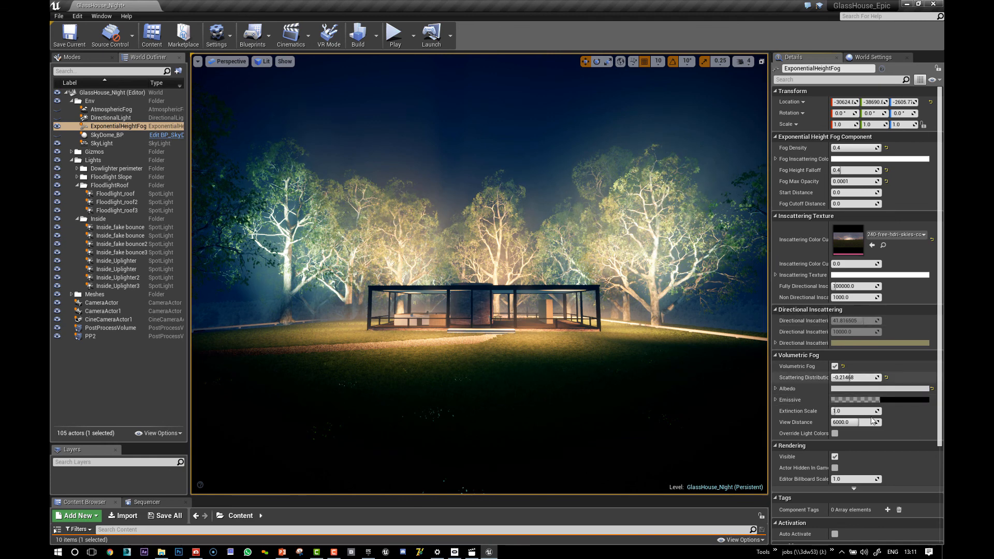
click(916, 388)
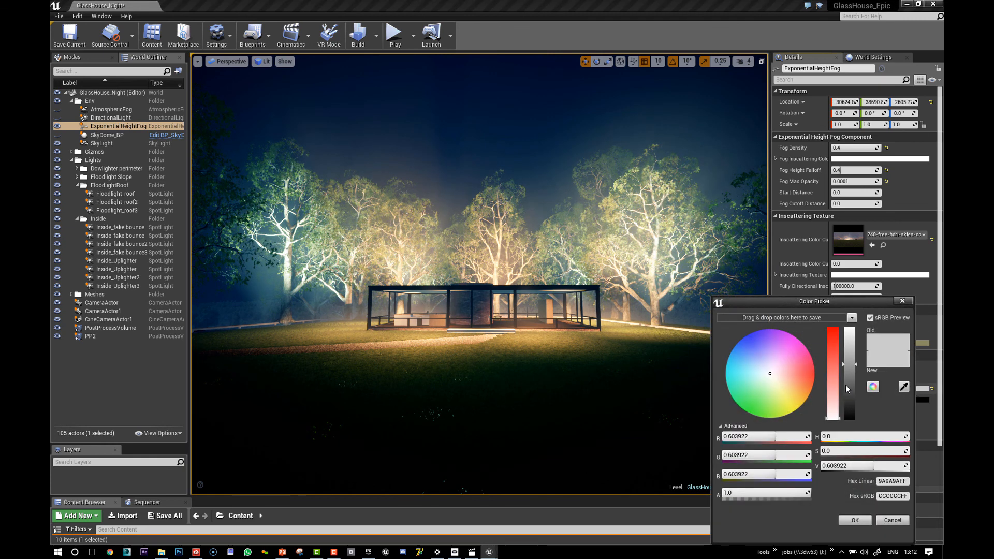
click(903, 301)
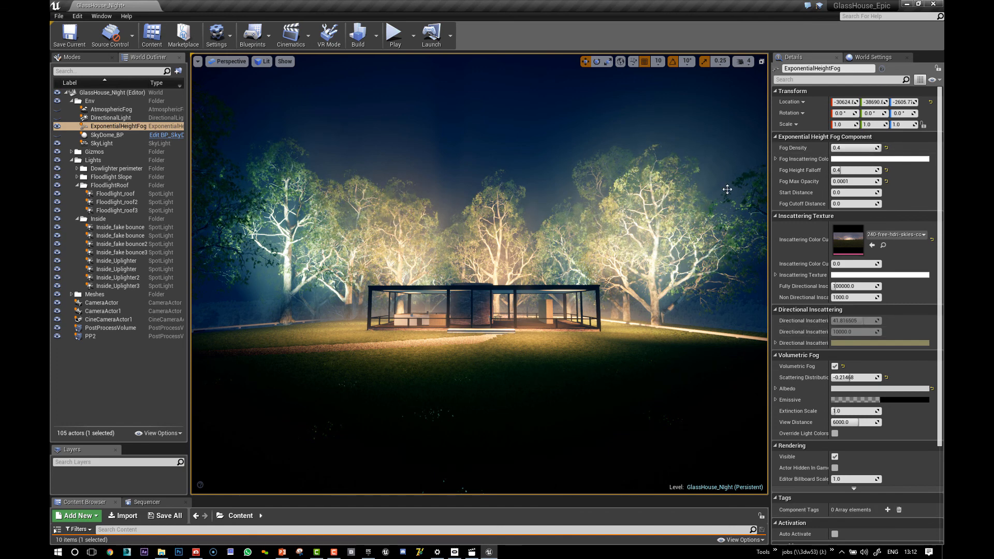
- Clear the selection, show the viewport full screen and capture it with a Window Snip in the Snipping Tool
key(Escape)
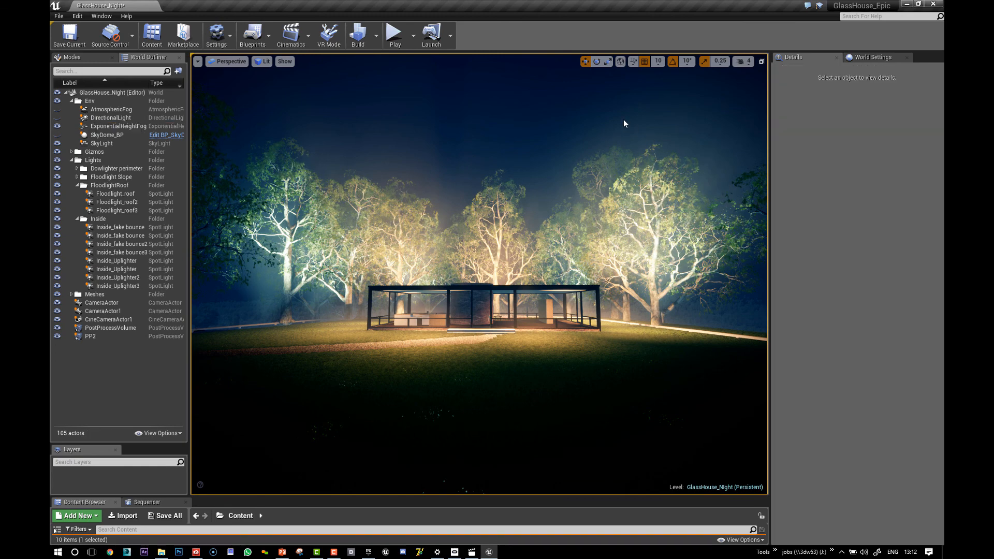
key(F11)
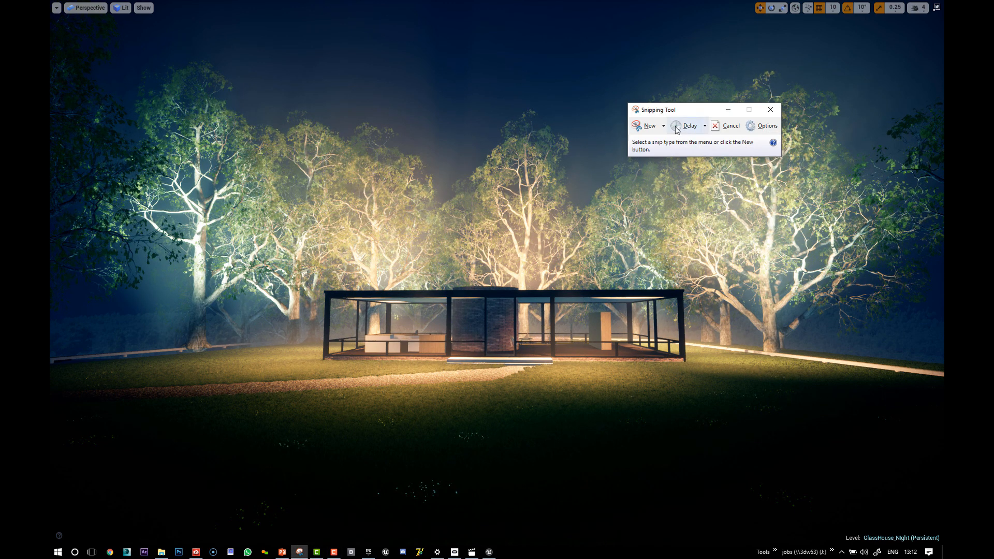
click(664, 126)
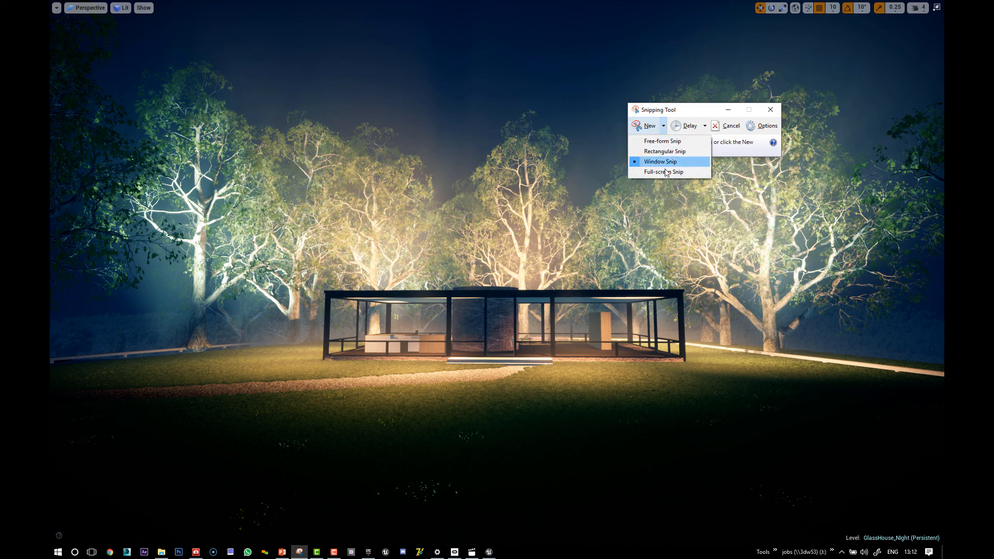
click(668, 165)
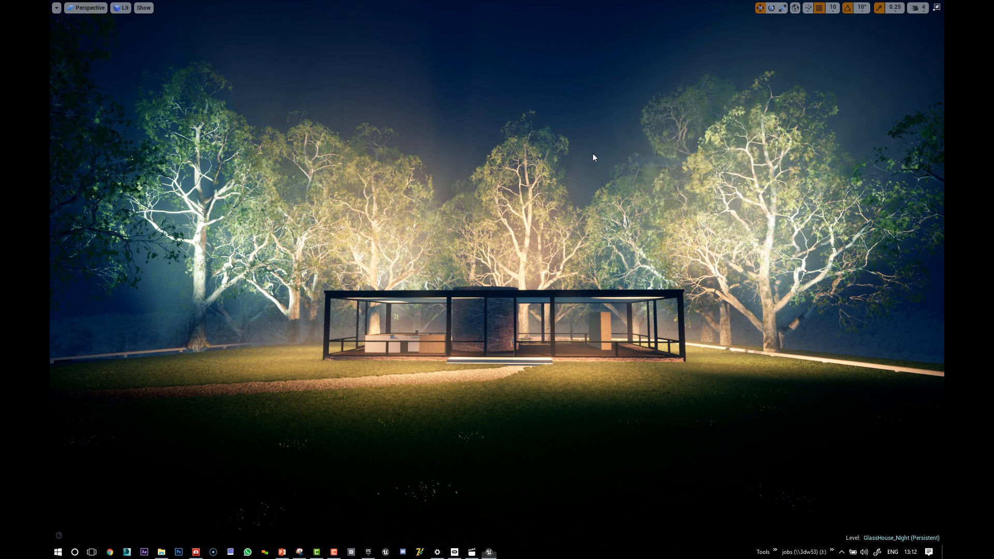
click(582, 117)
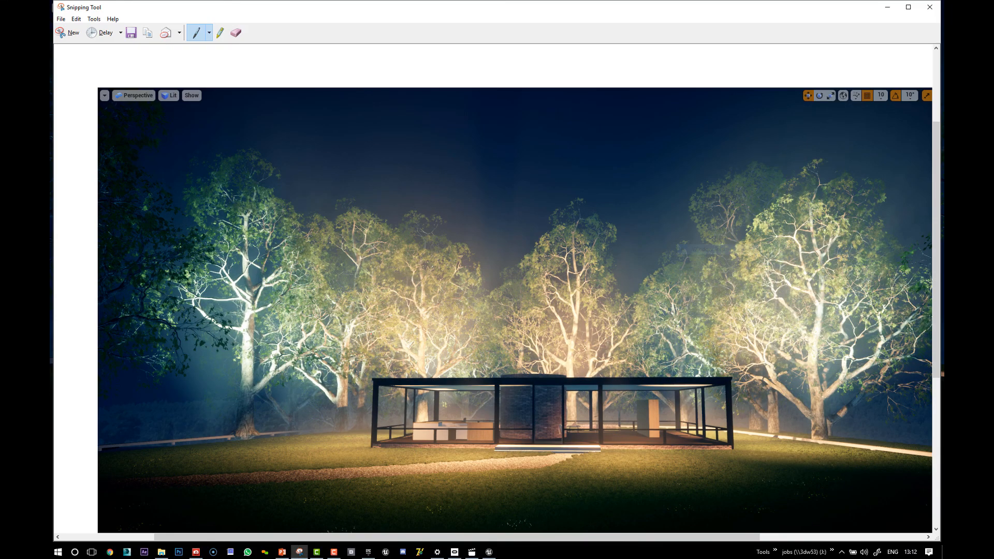
- Switch to PowerPoint and paste the captured night scene onto the blank slide 82
click(282, 552)
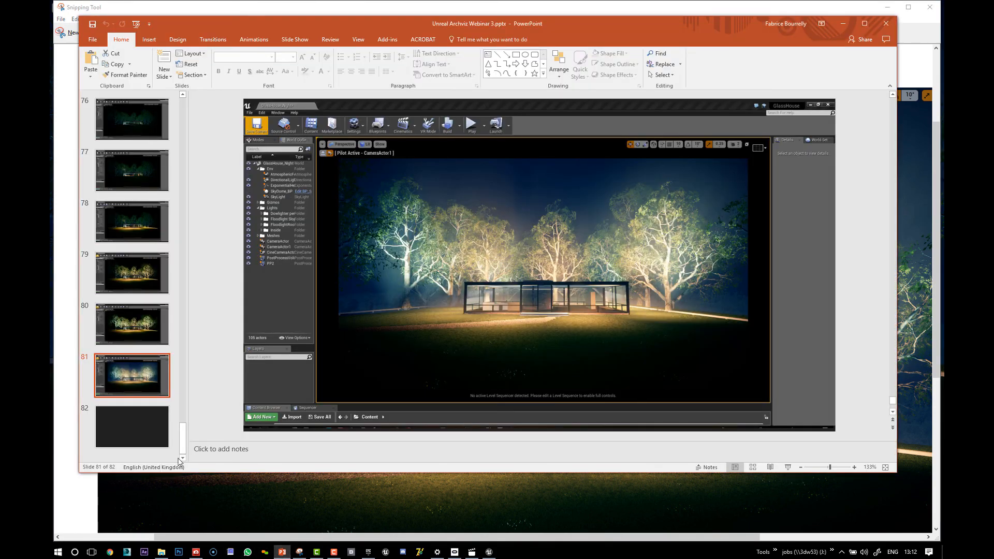
click(122, 438)
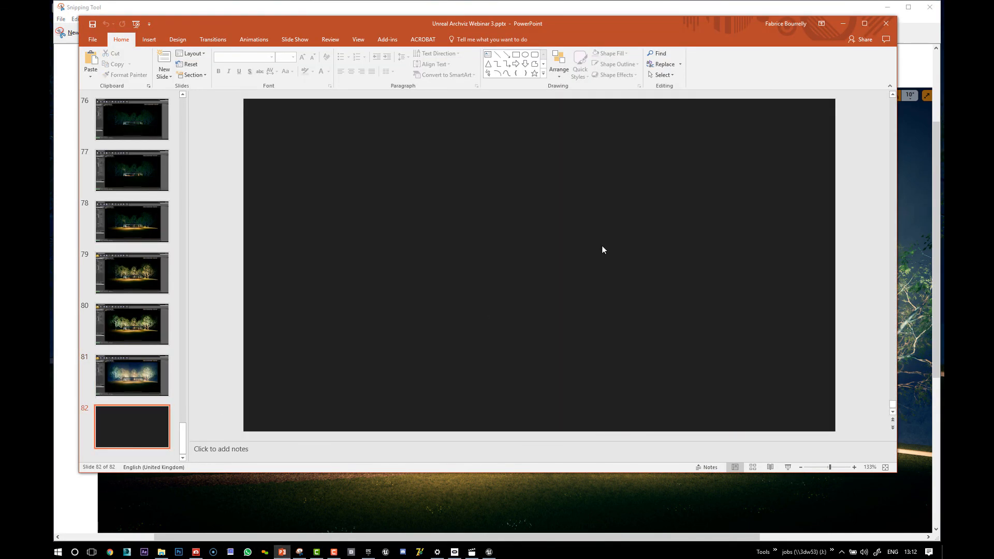
key(ctrl+v)
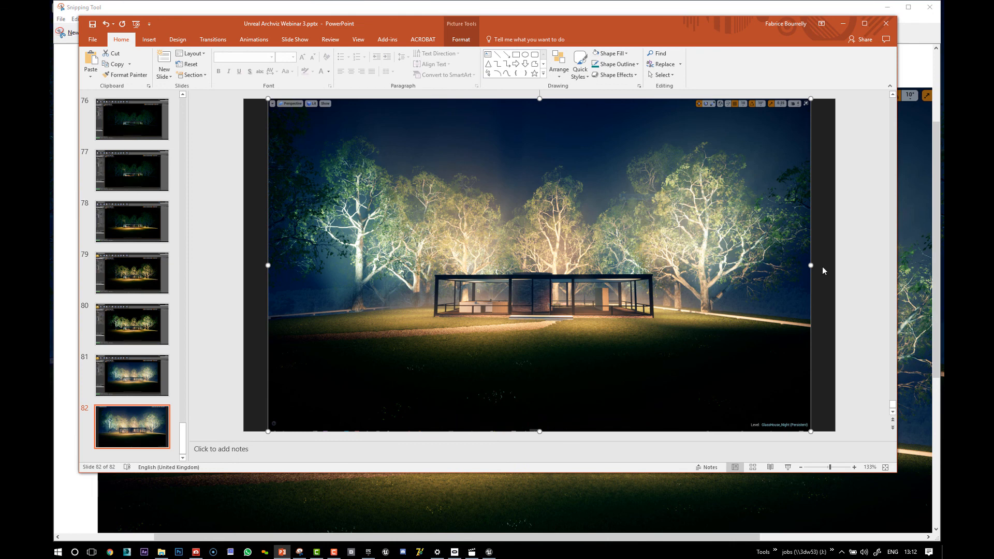
click(824, 271)
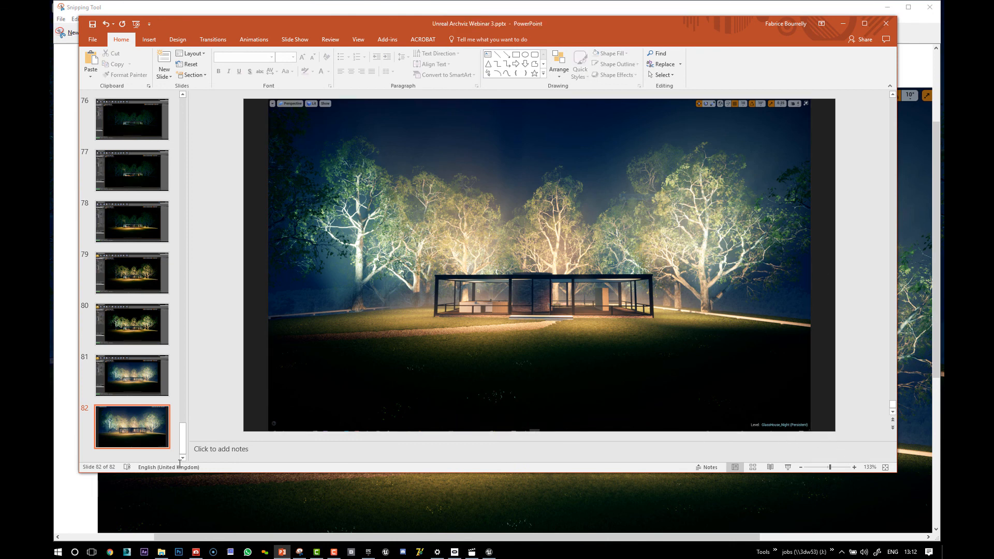
- Duplicate slide 82 and select the picture on the copy
click(132, 431)
key(ctrl+d)
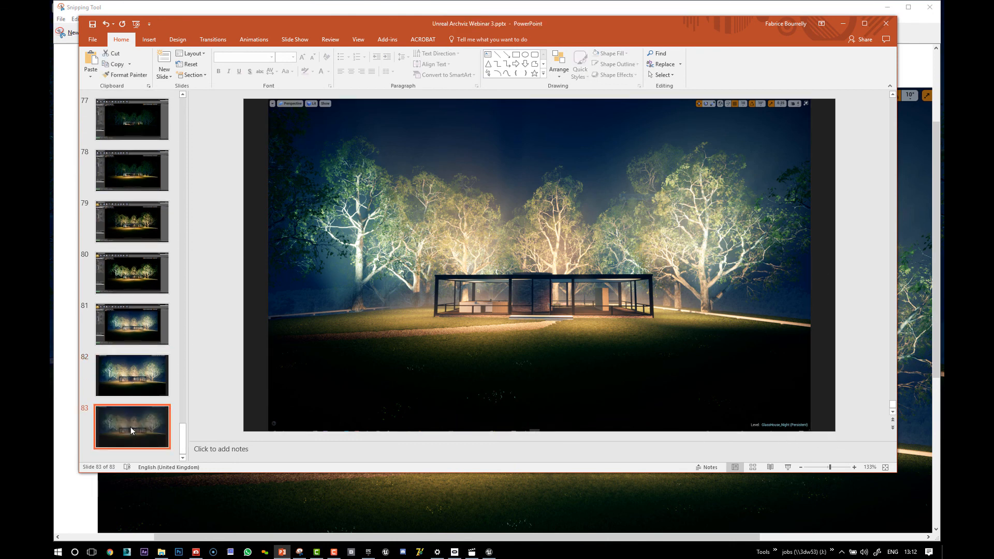
click(481, 325)
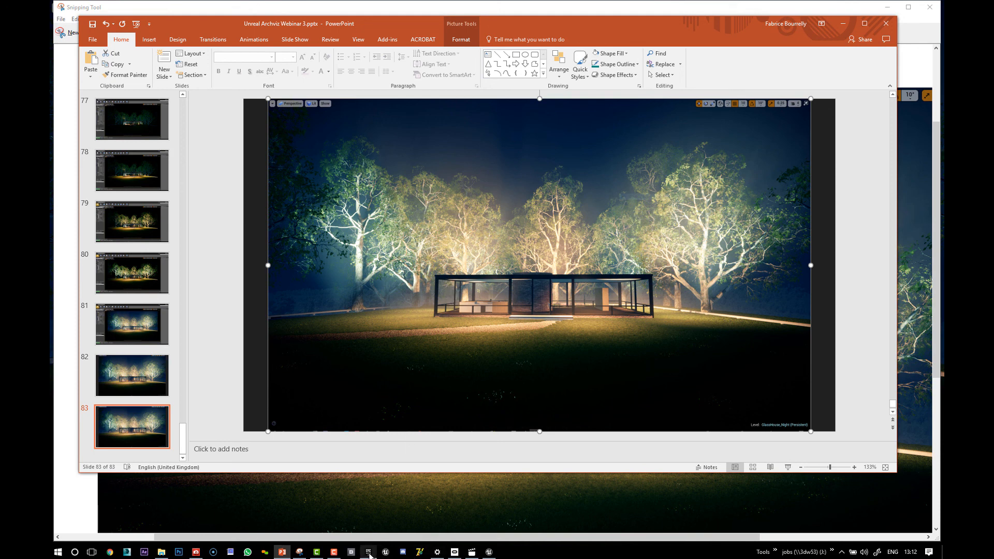
mouse_move(370, 556)
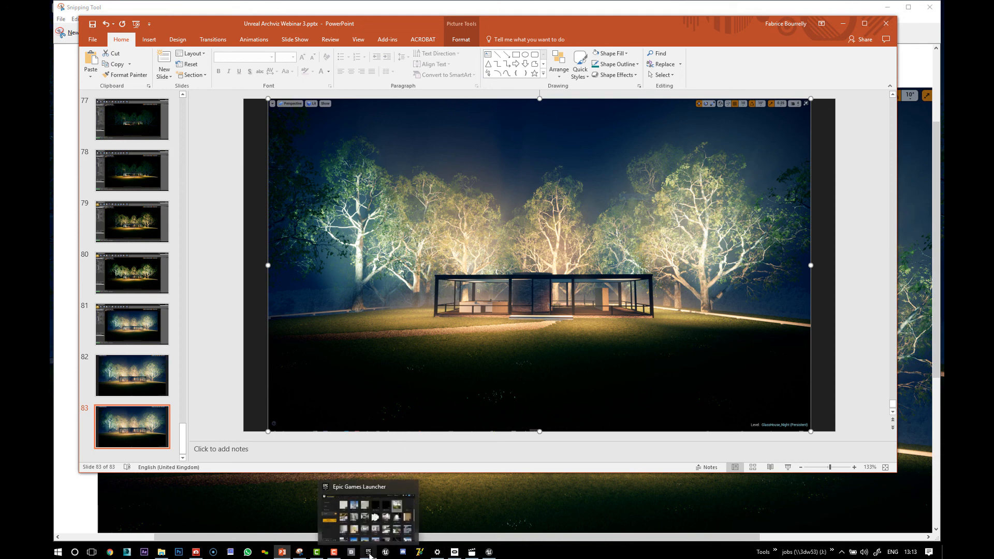
click(334, 552)
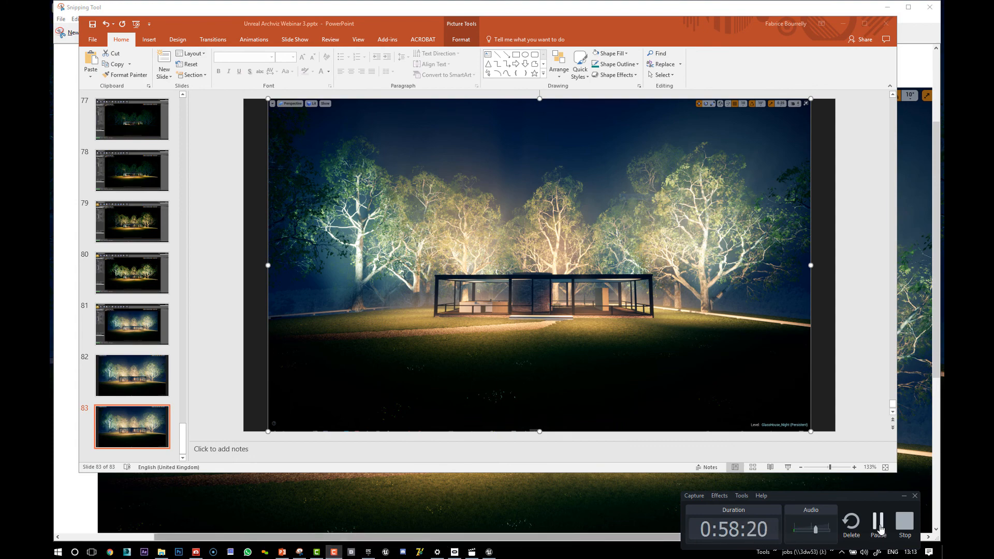